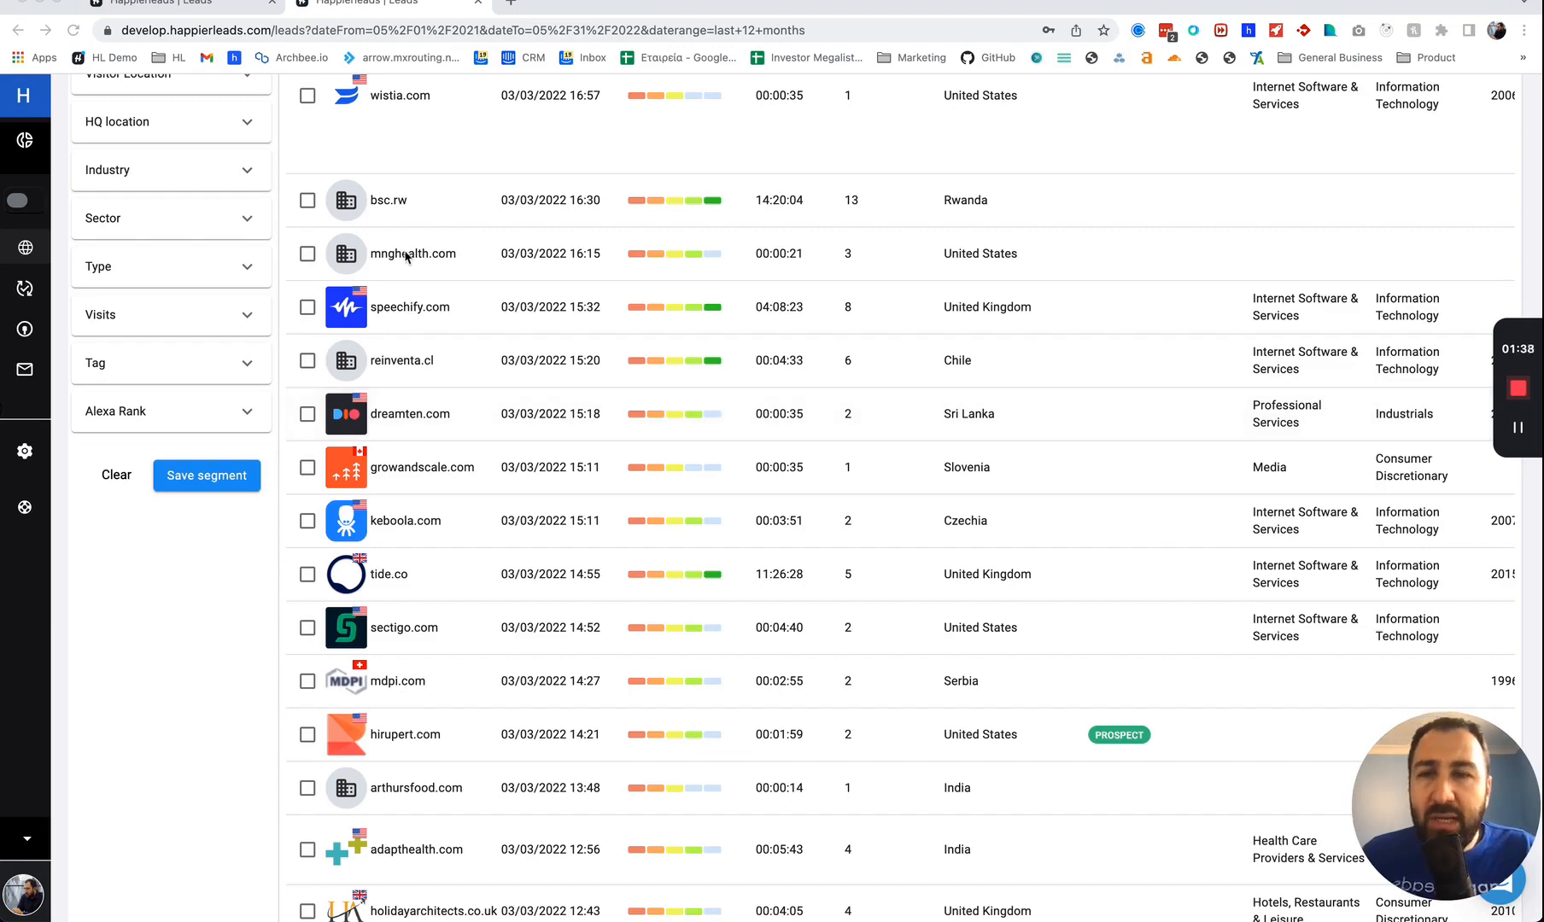
# Review the wistia.com lead's company profile, including its company details, industry and visit history.
pyautogui.scroll(-2, 413, 252)
pyautogui.scroll(-3, 611, 470)
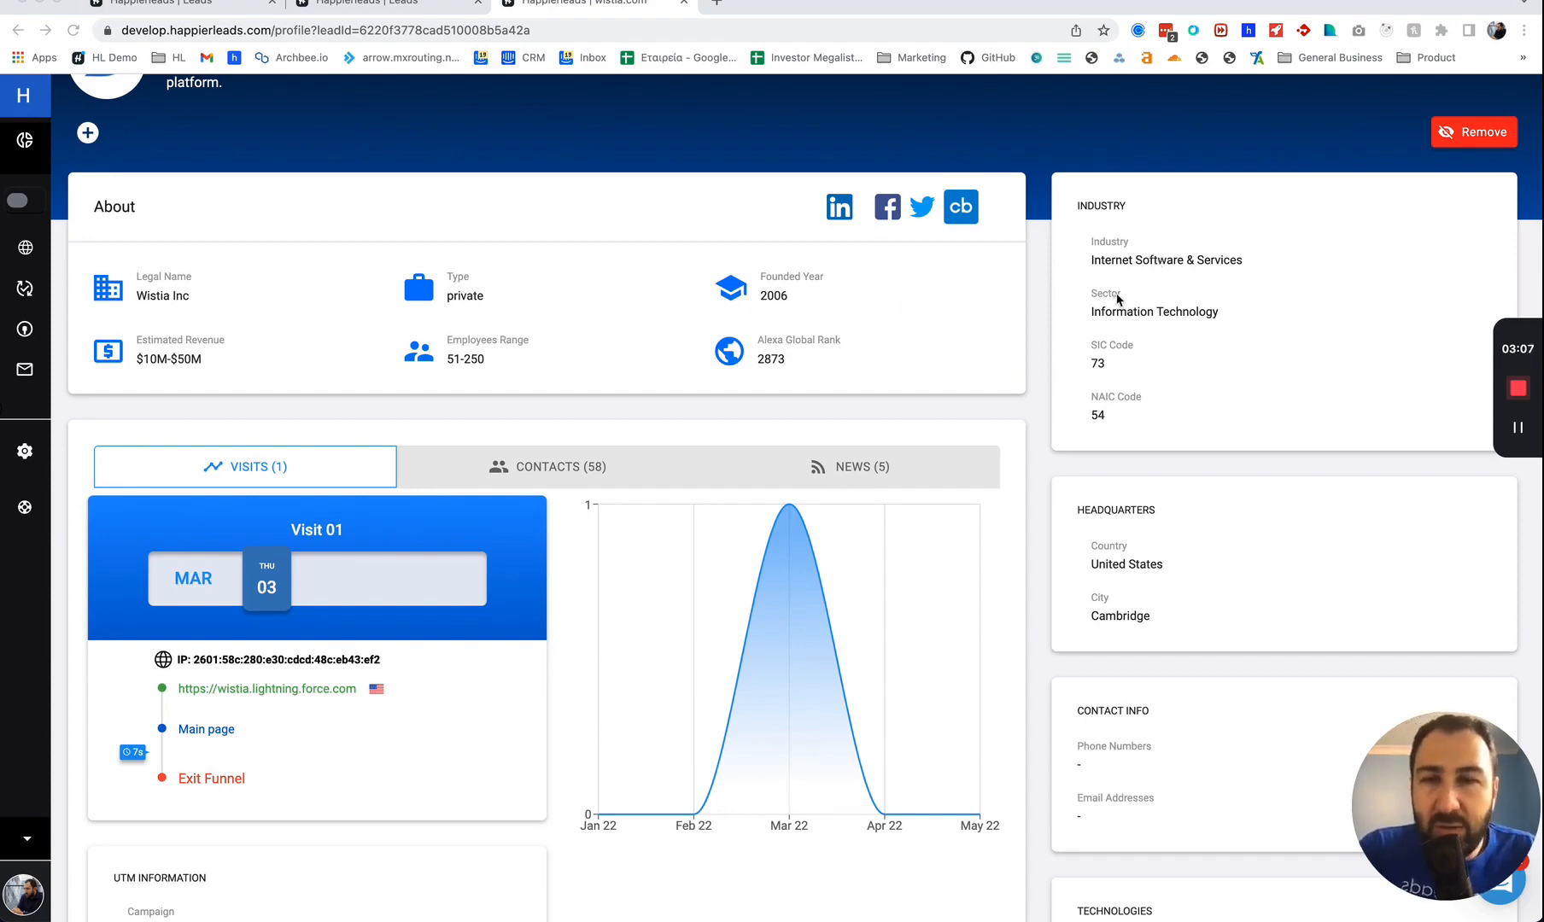
pyautogui.scroll(-1, 710, 296)
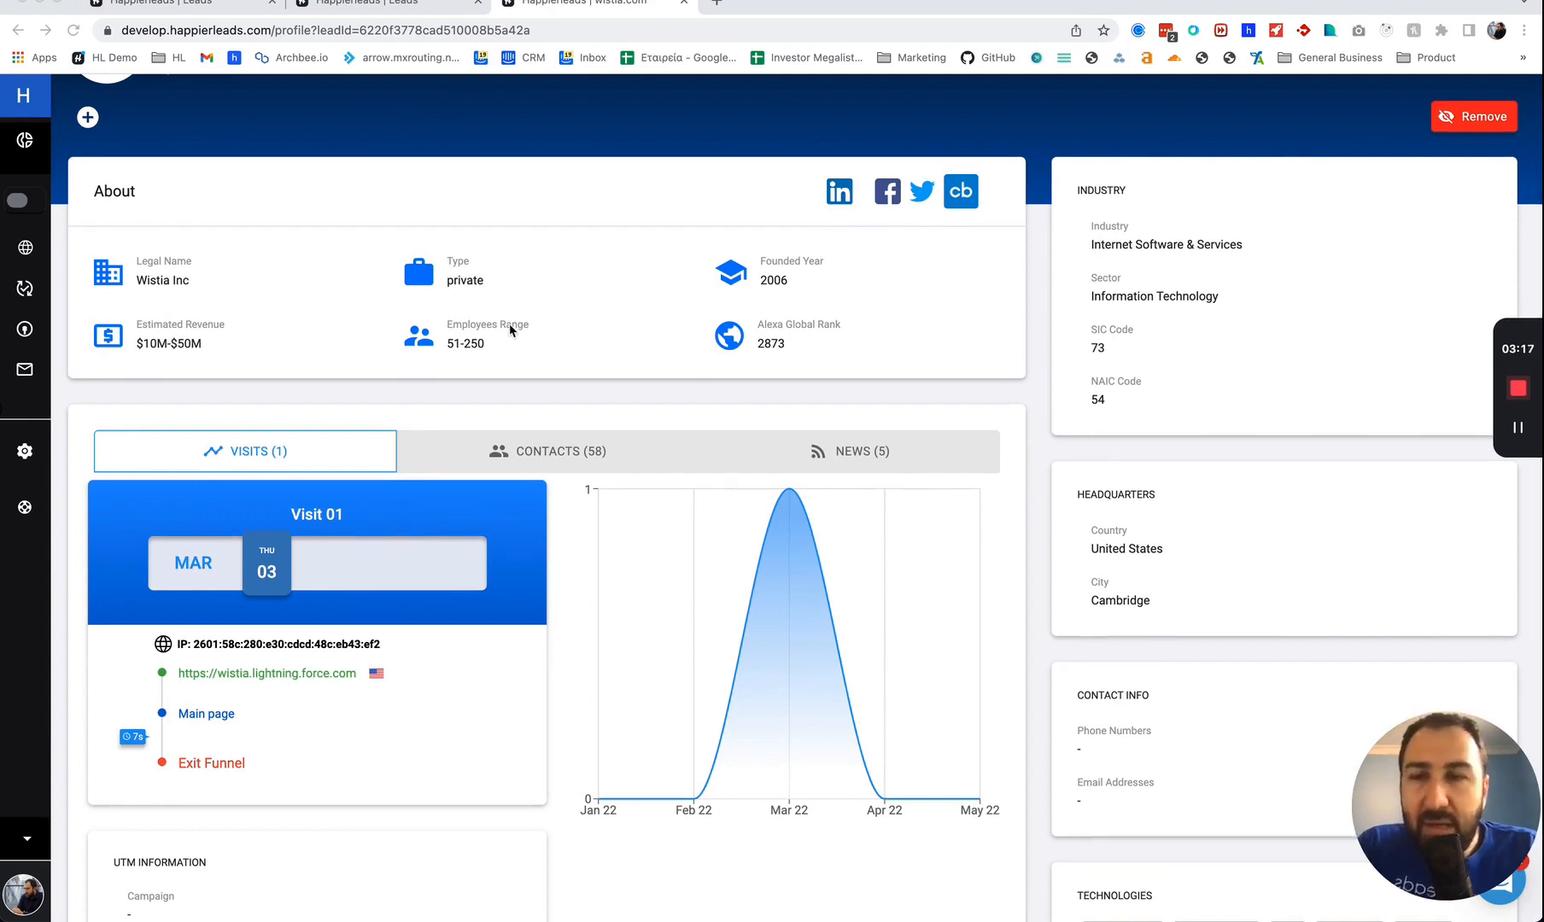
pyautogui.scroll(-1, 258, 385)
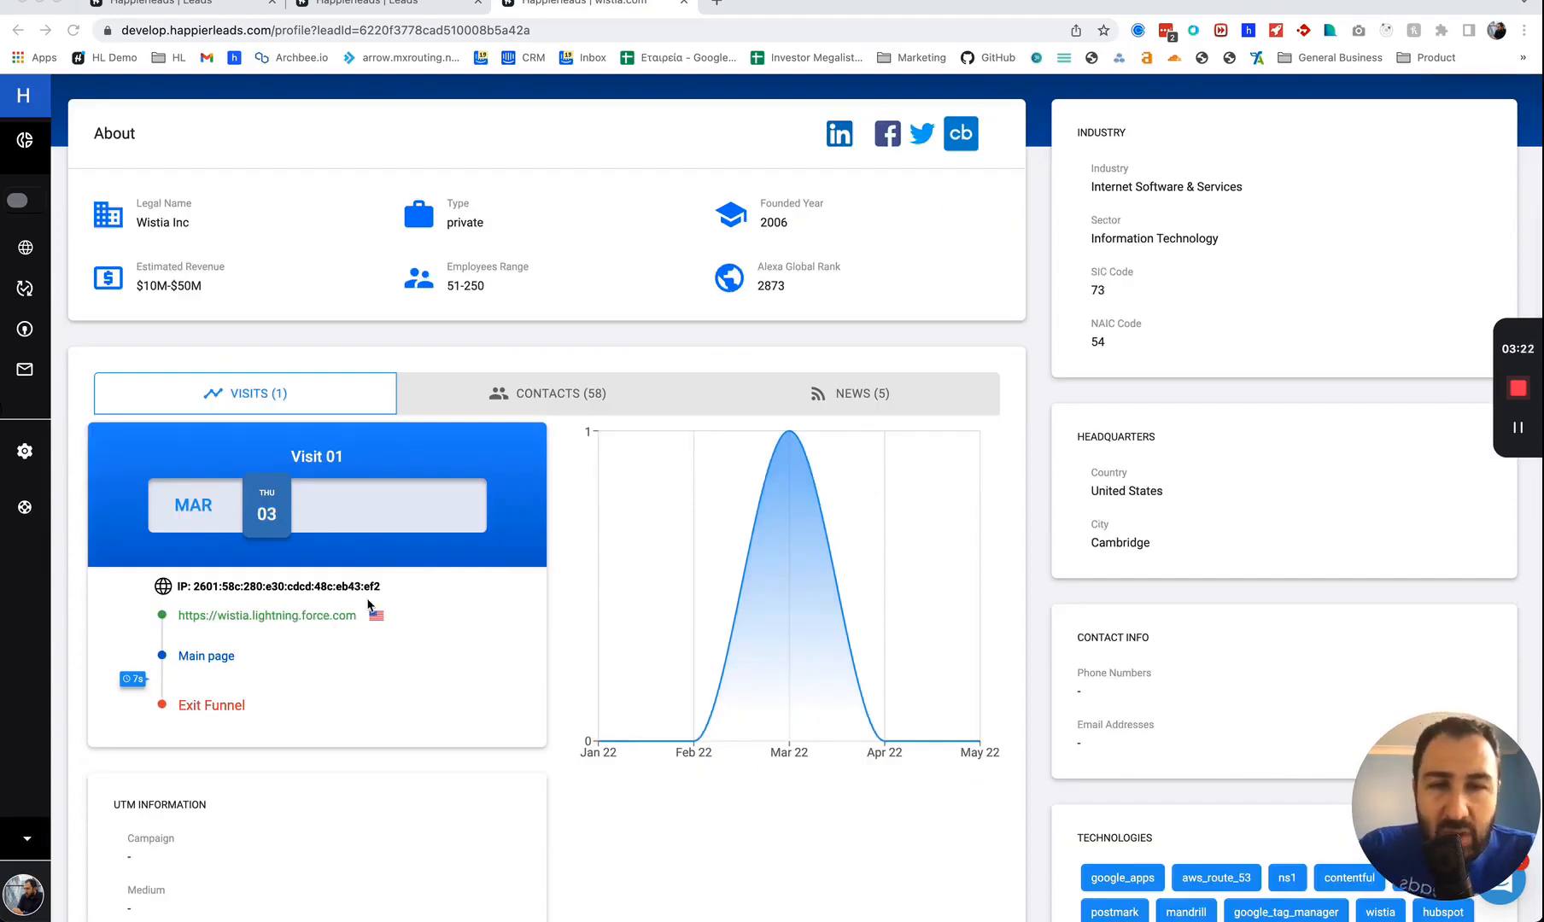
# Show the wistia.com profile's contacts and review their positions, decision-maker labels and email addresses.
pyautogui.click(578, 394)
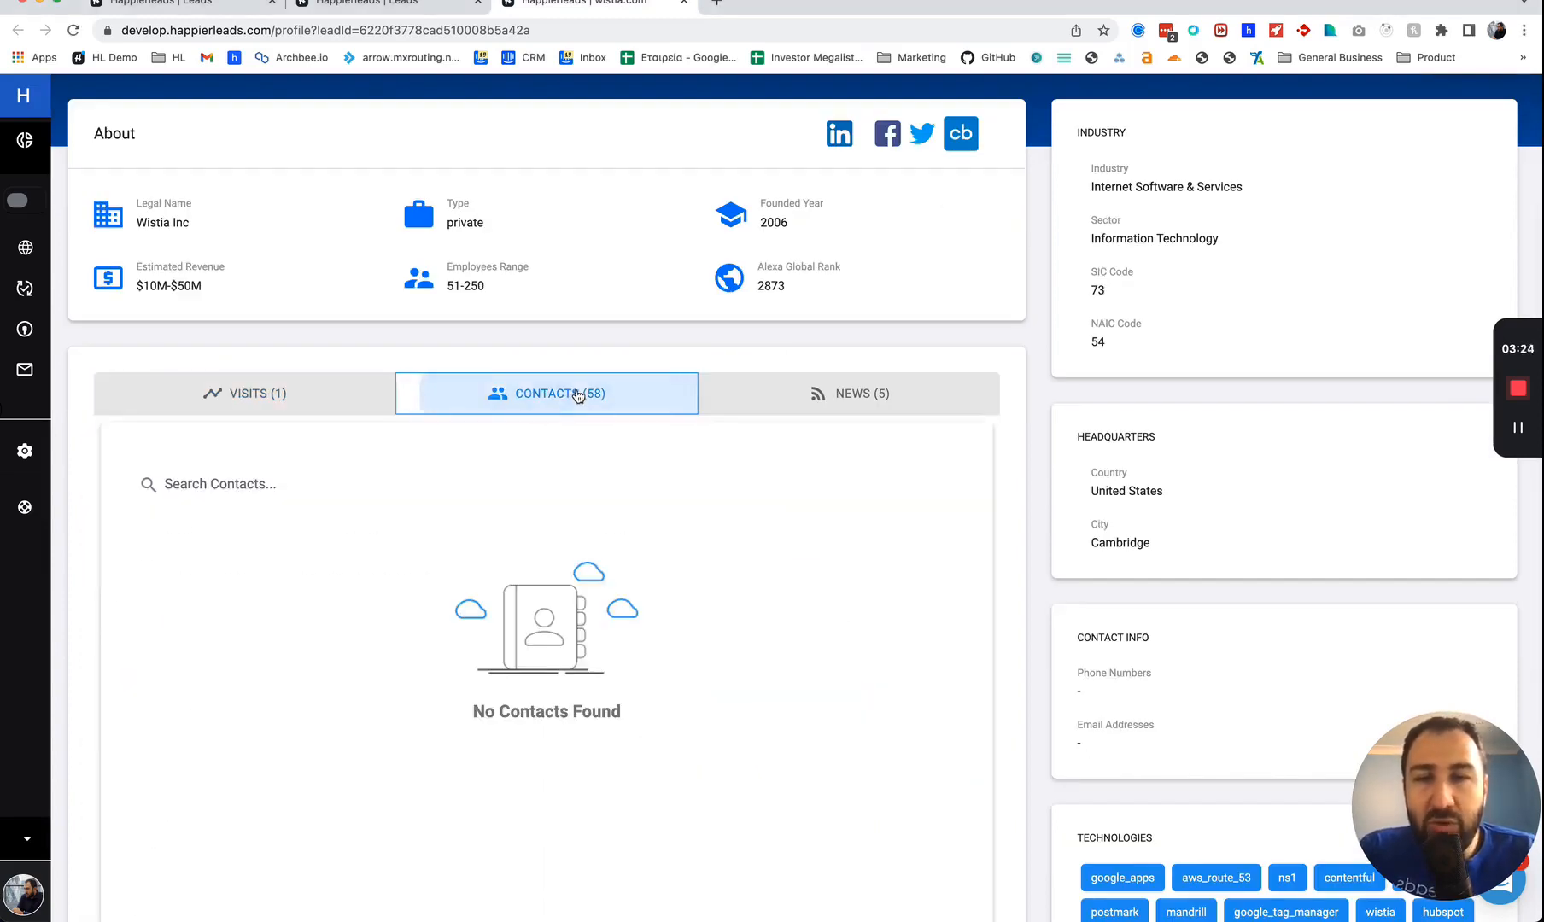
pyautogui.scroll(-5, 578, 394)
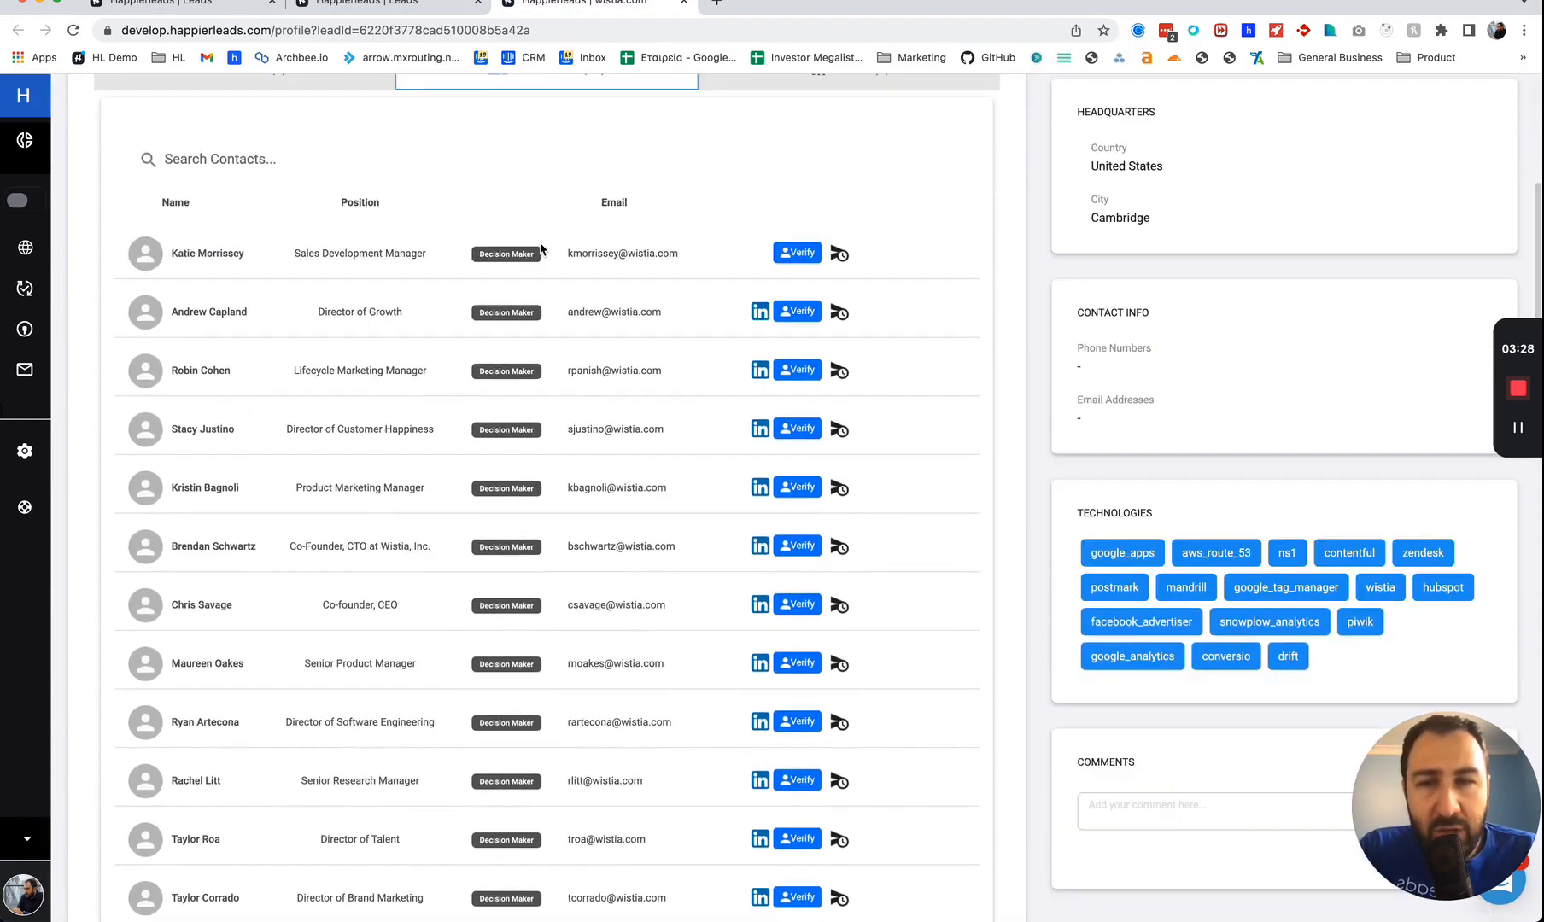
pyautogui.scroll(-10, 552, 318)
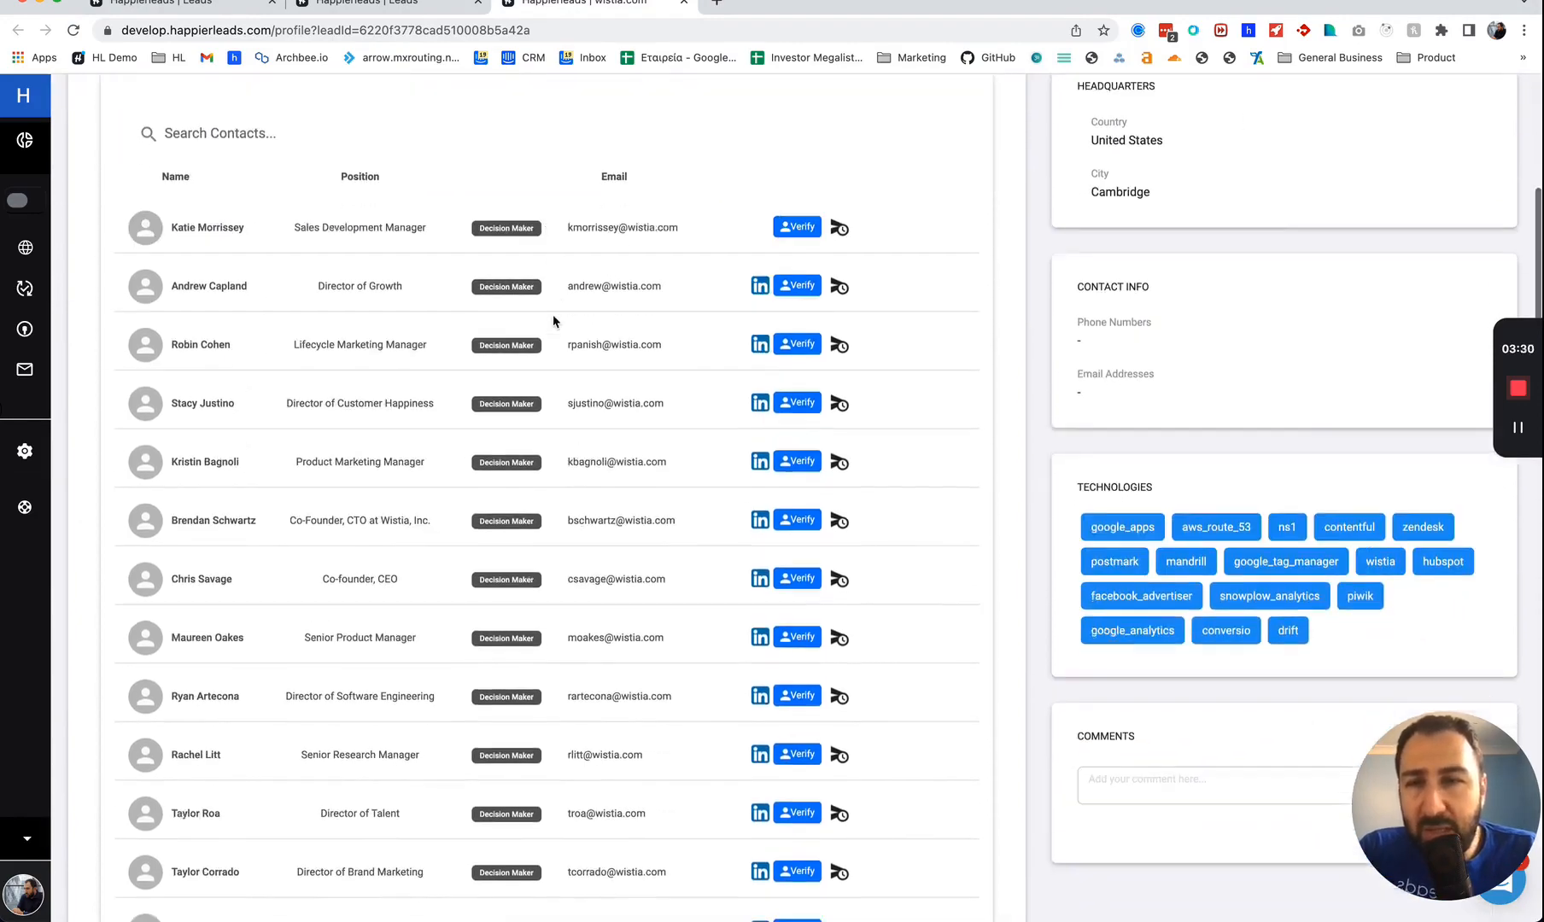
pyautogui.scroll(15, 552, 317)
pyautogui.scroll(-8, 552, 321)
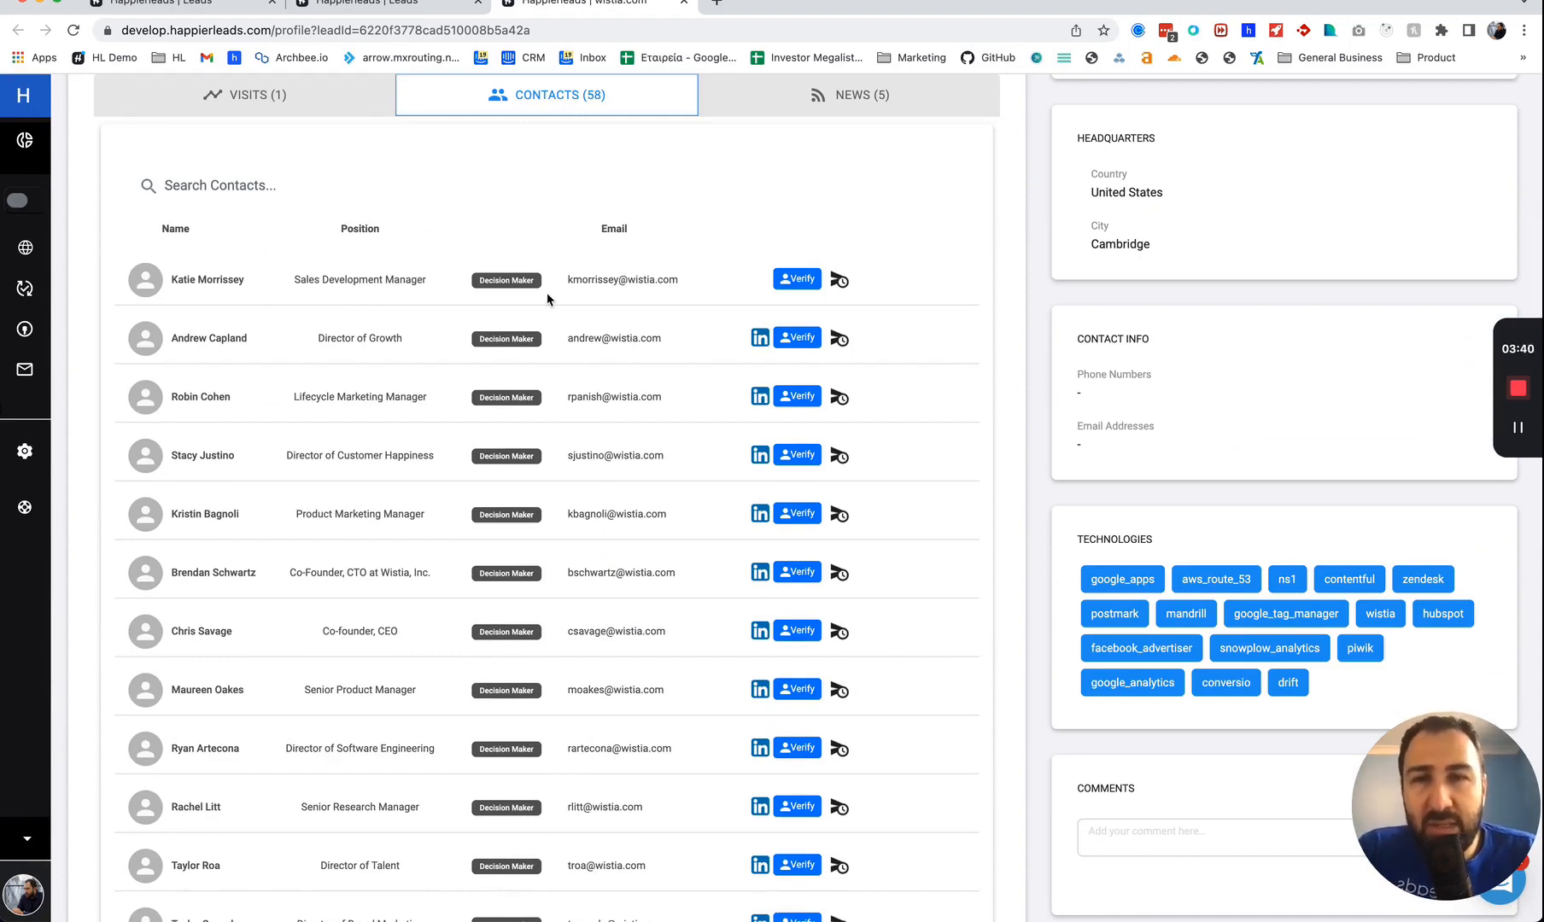
pyautogui.scroll(8, 595, 734)
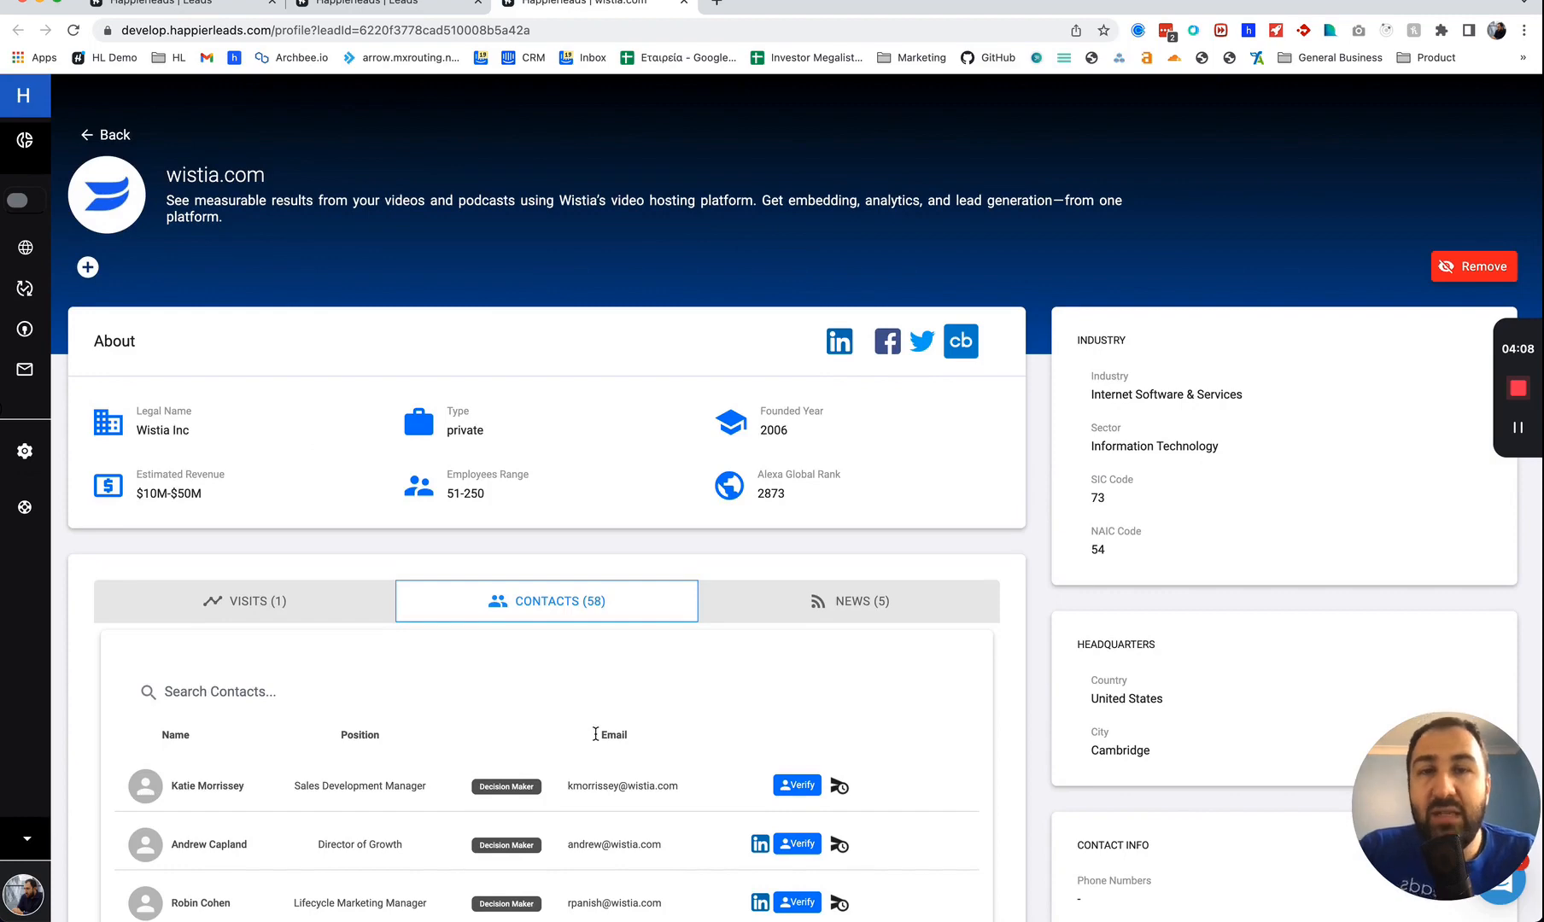
pyautogui.scroll(-6, 595, 734)
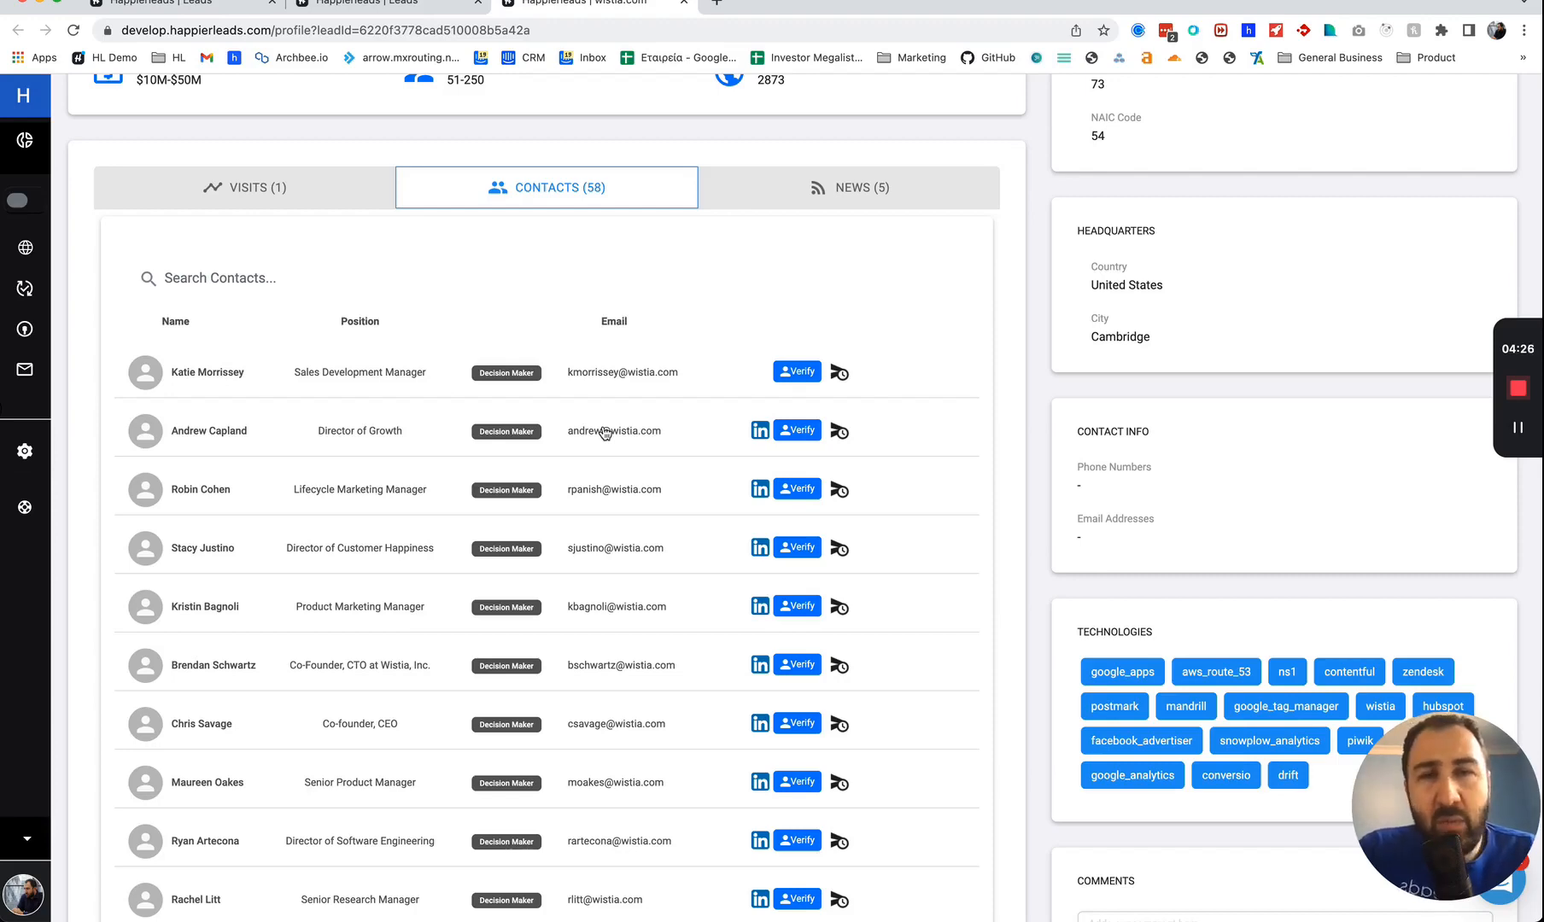
pyautogui.scroll(6, 513, 401)
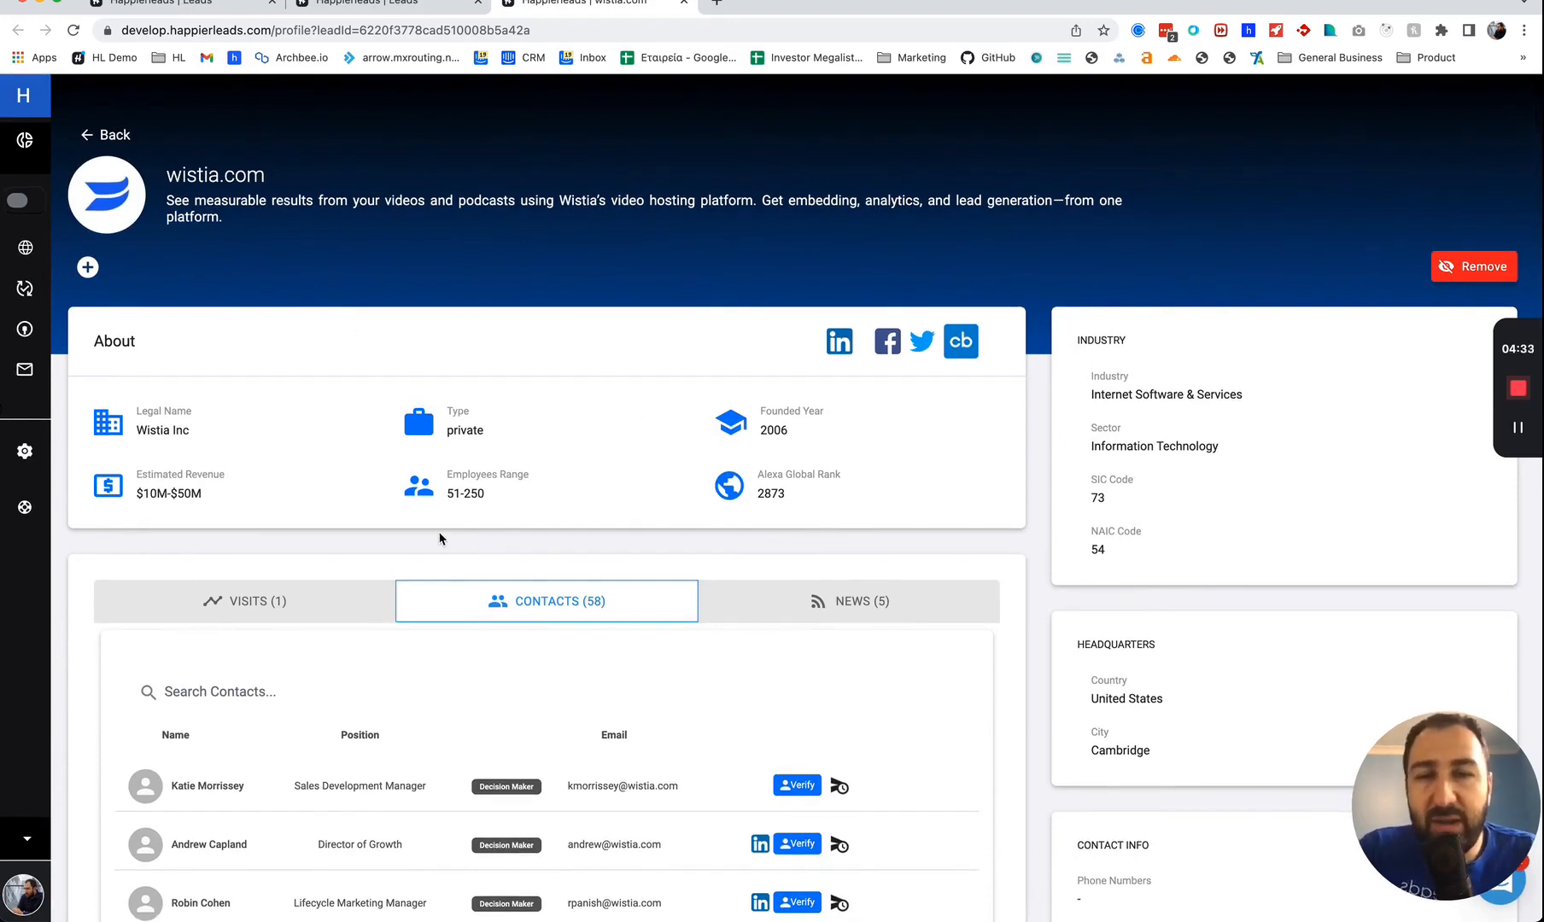
pyautogui.scroll(-6, 439, 536)
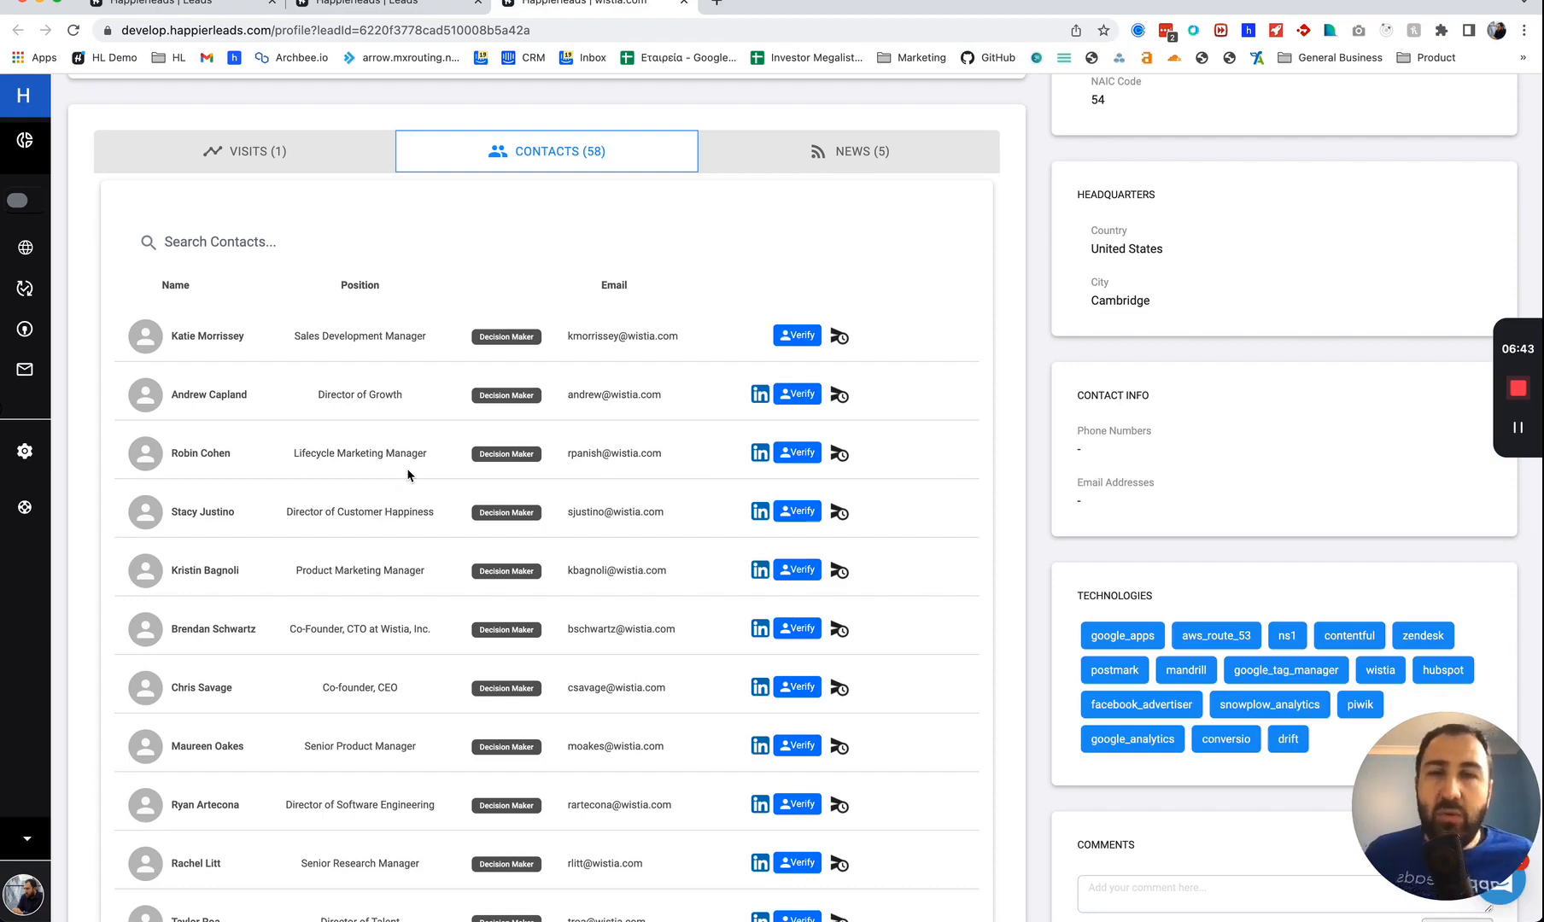
pyautogui.scroll(5, 408, 476)
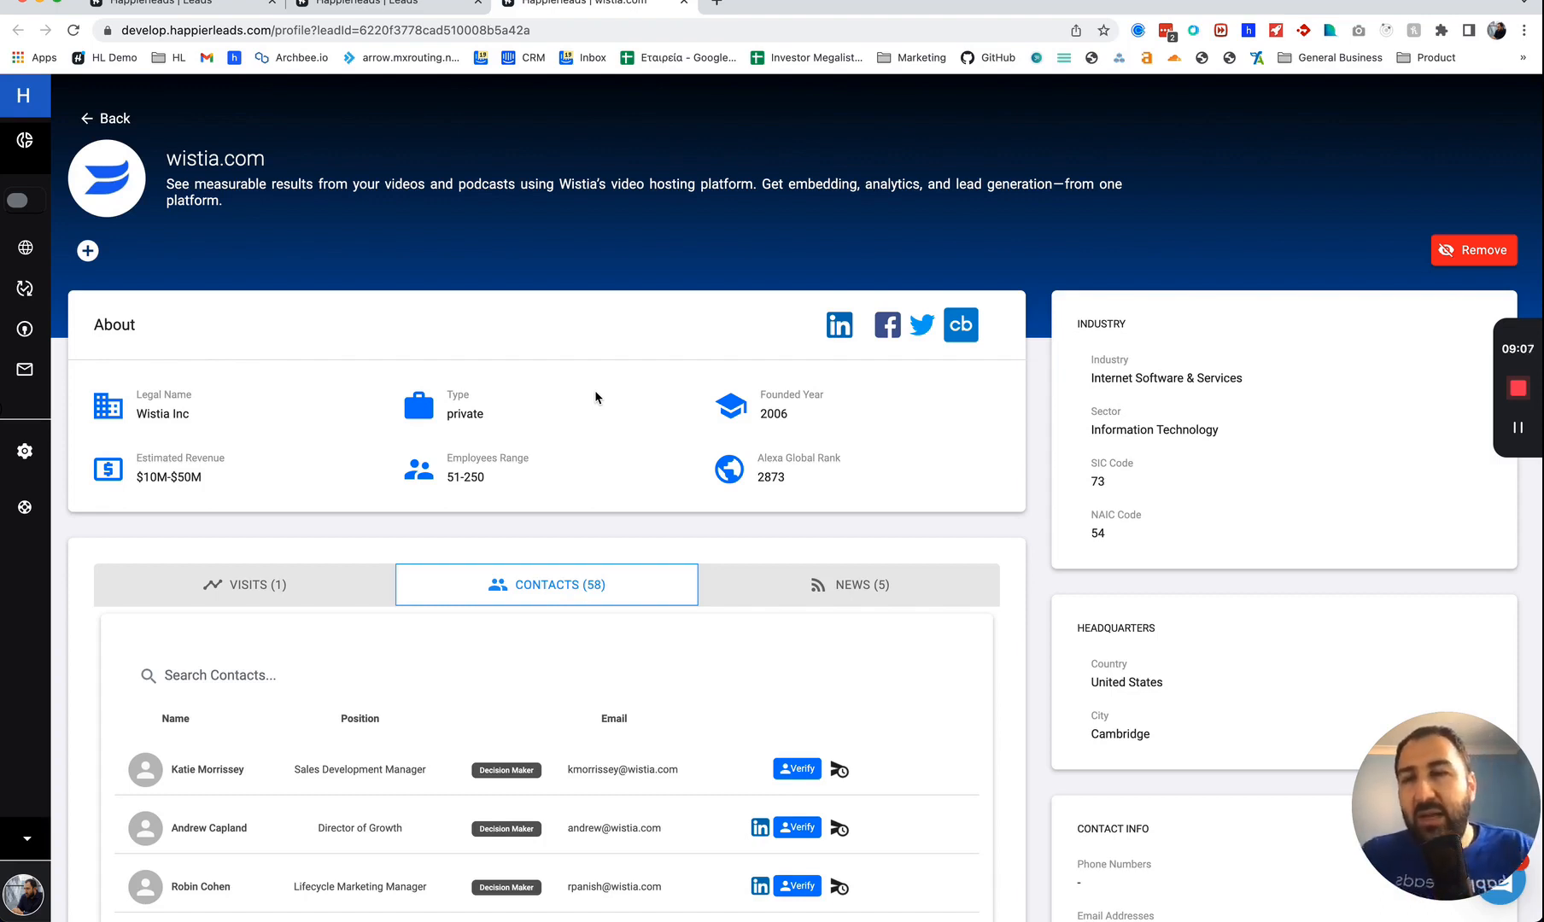
# Return from the company profile to the leads list and compare it with the leads on the admin.happierleads.com page.
pyautogui.click(88, 120)
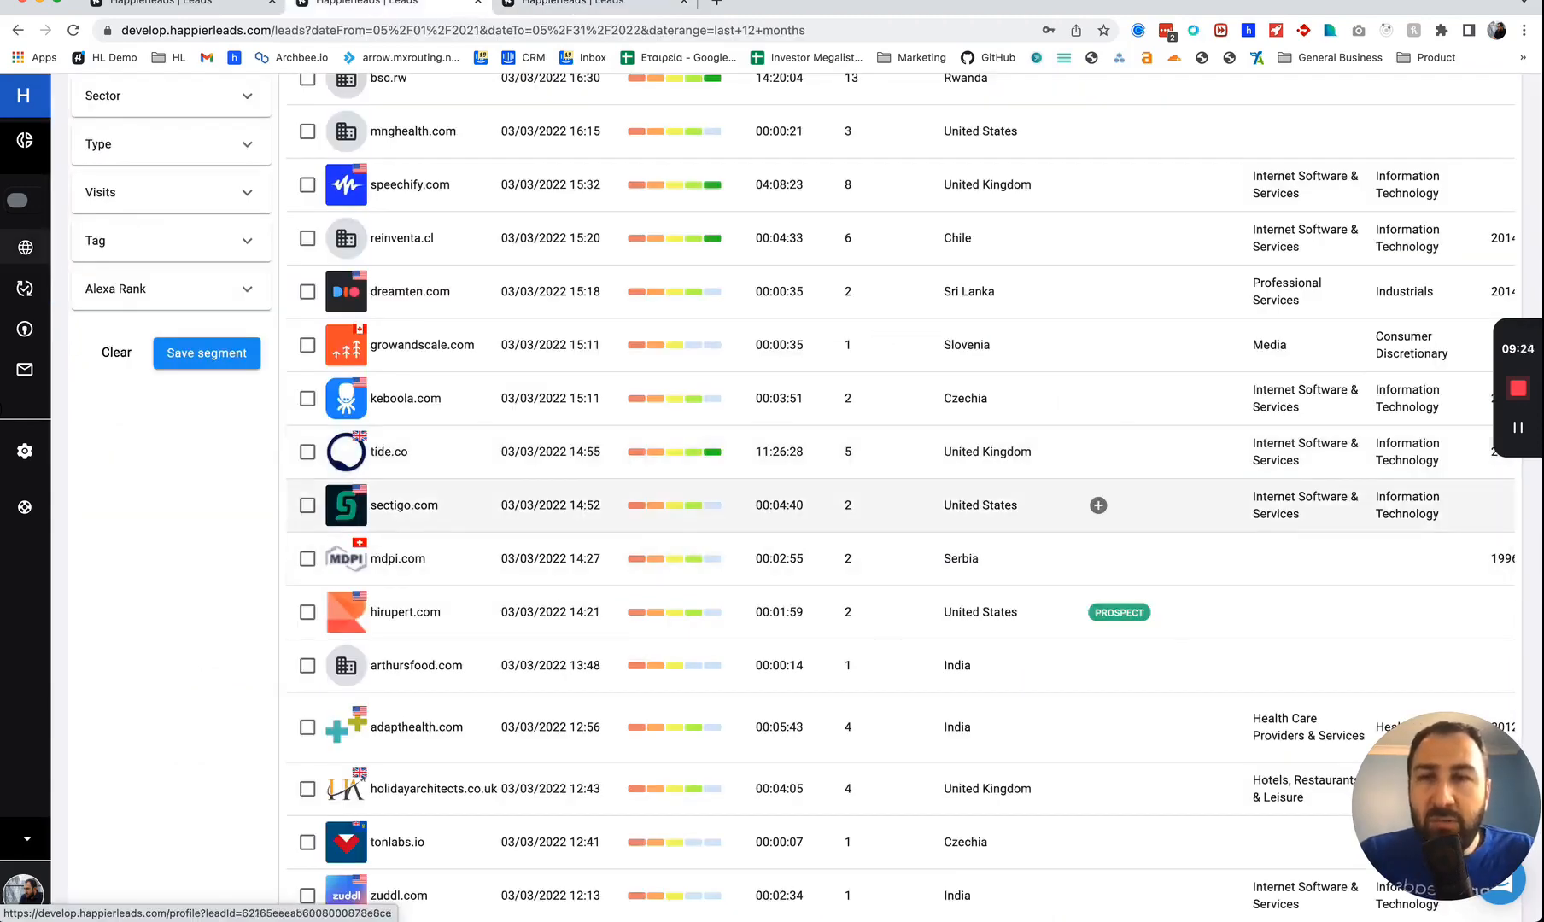
pyautogui.click(216, 10)
pyautogui.scroll(-5, 569, 212)
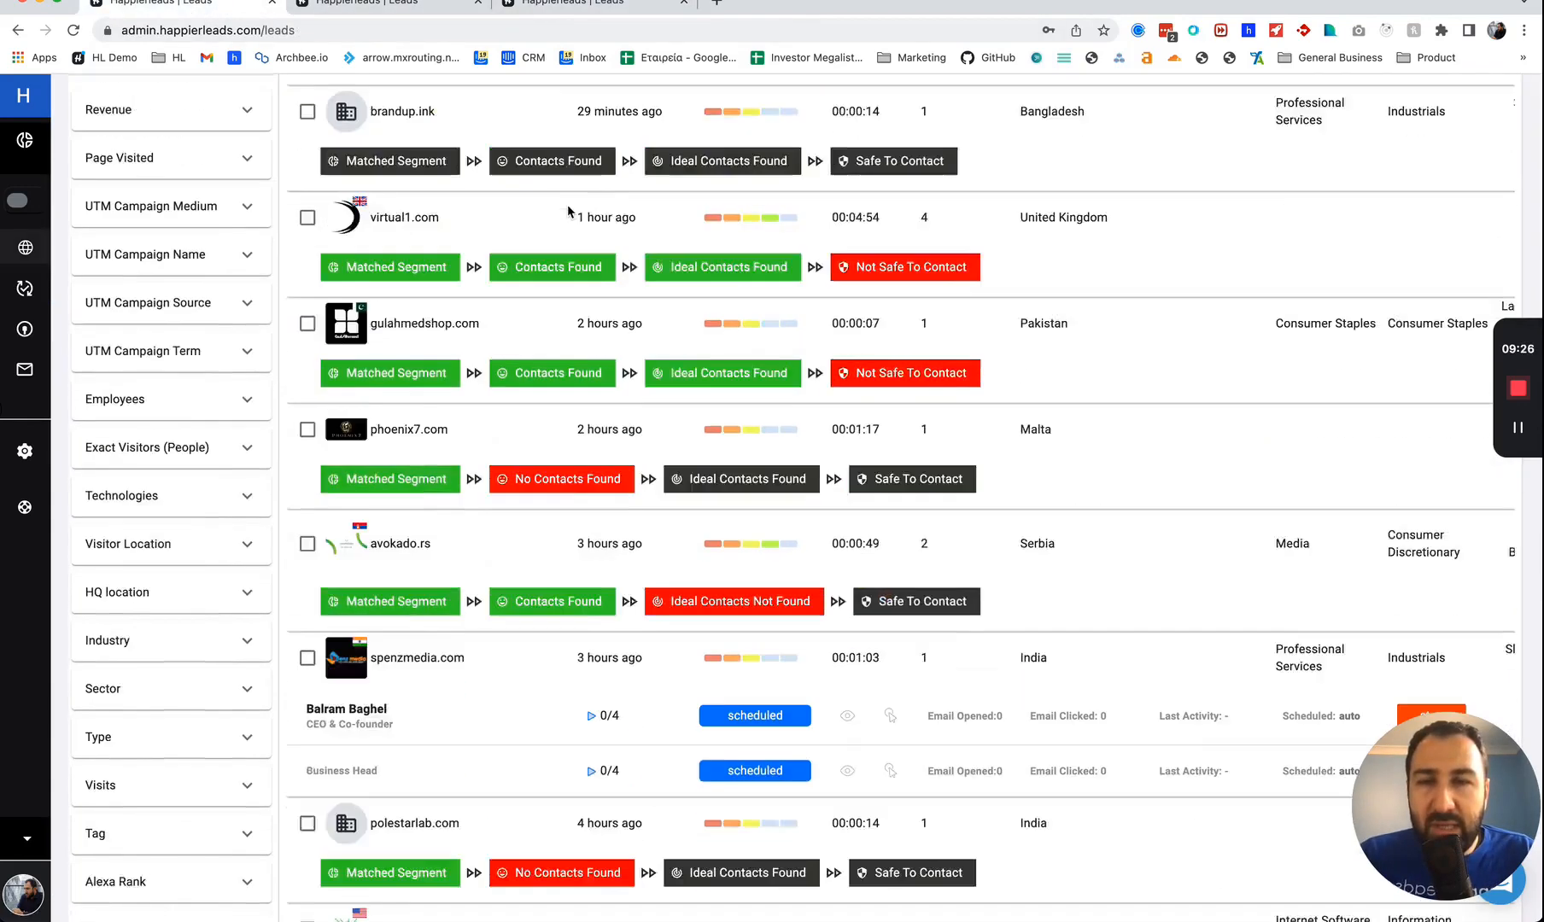
pyautogui.scroll(4, 569, 212)
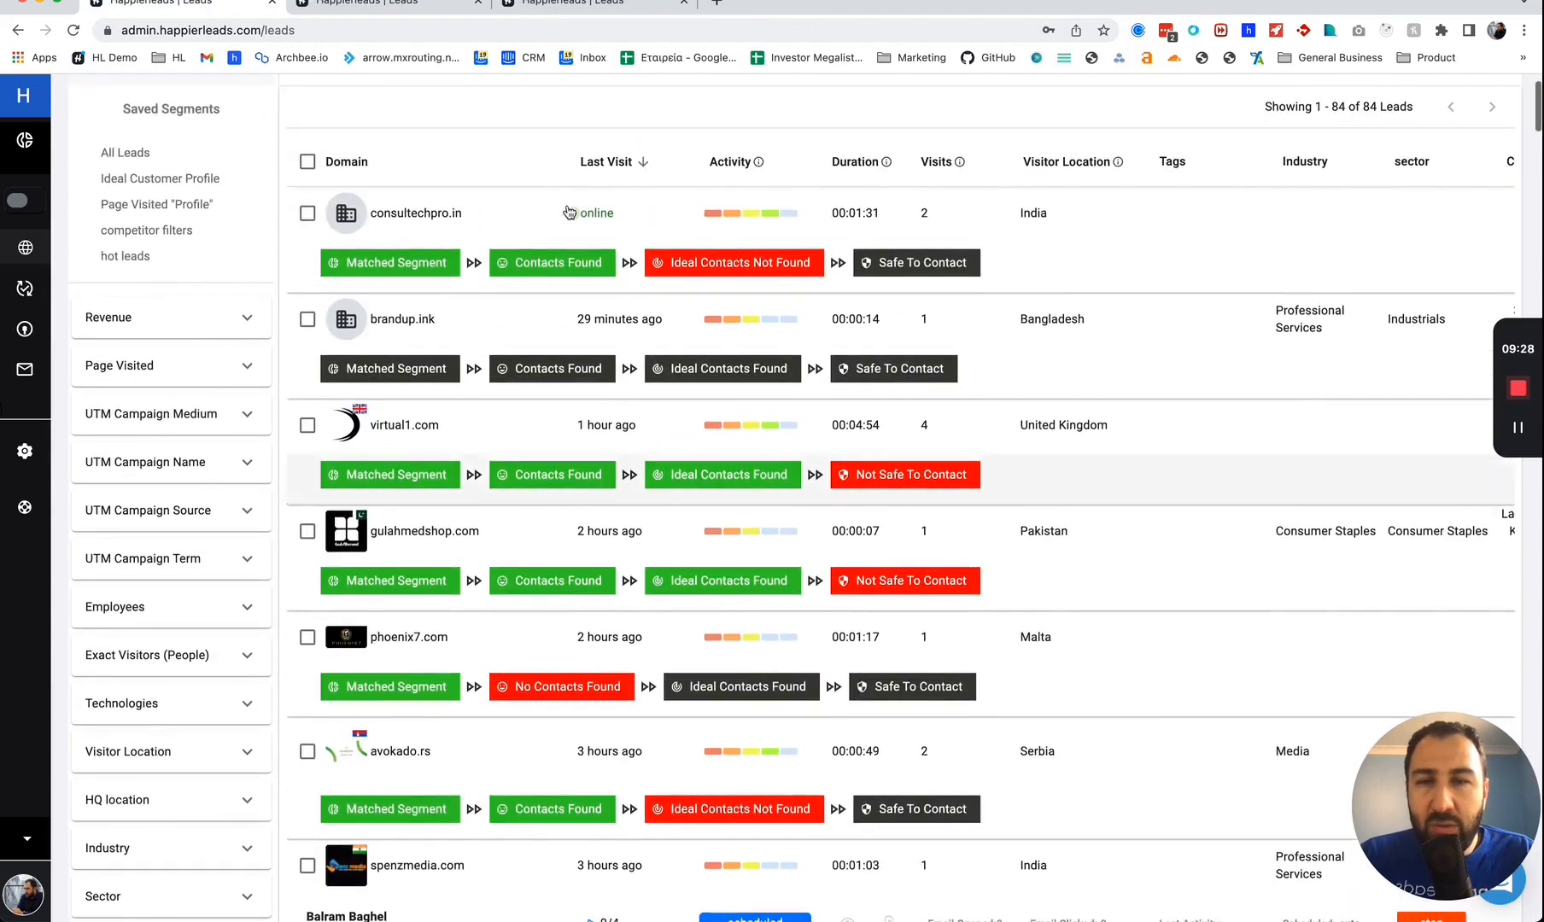
pyautogui.click(367, 7)
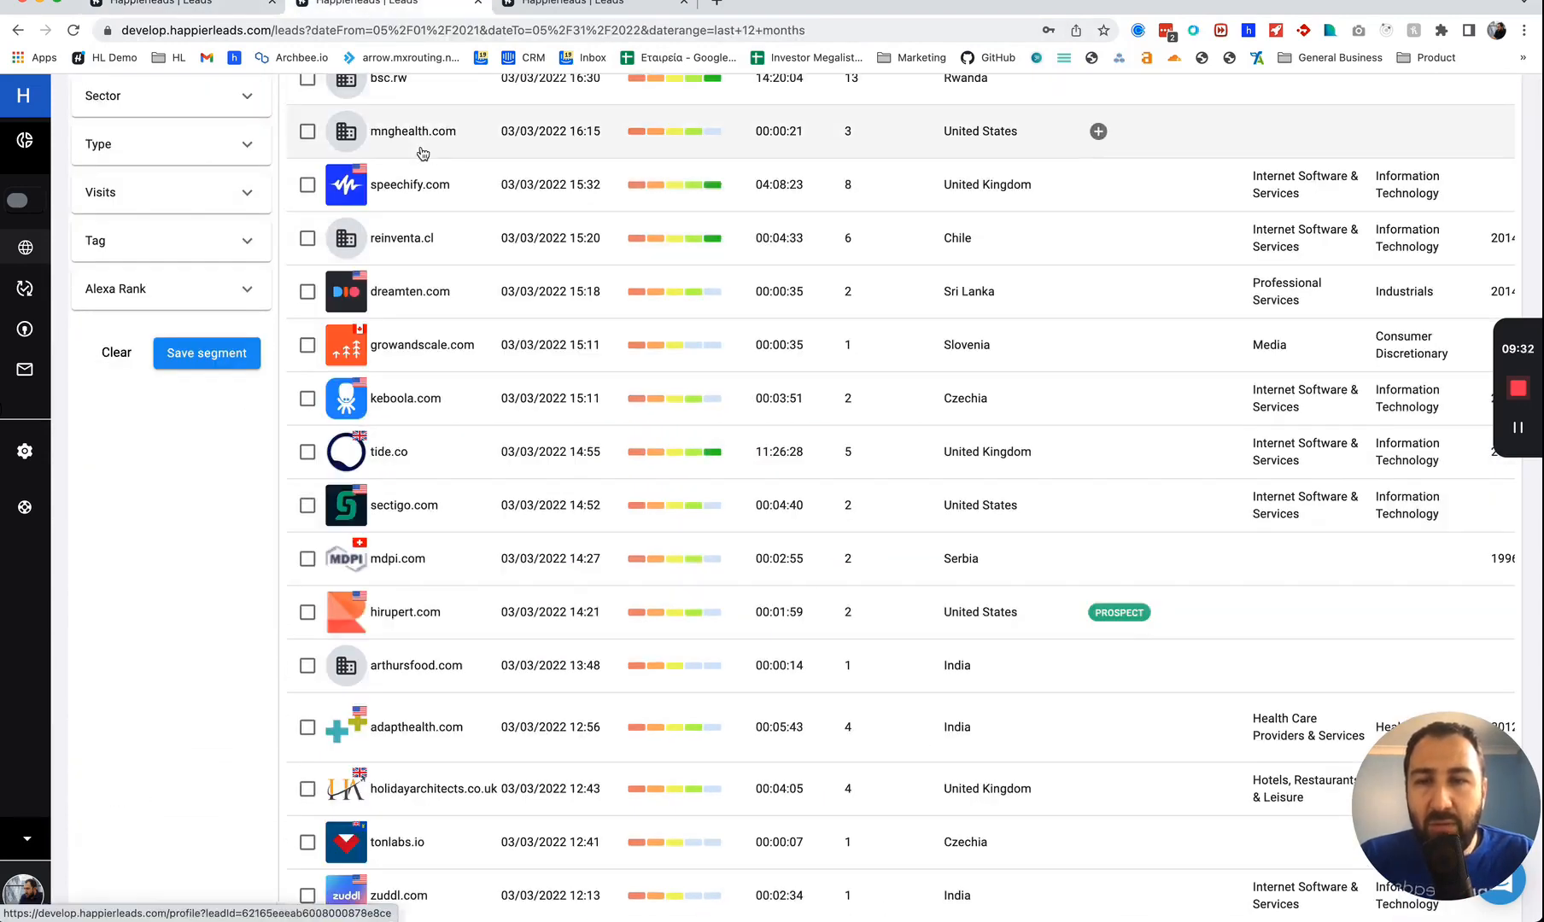
pyautogui.click(227, 15)
pyautogui.scroll(-3, 419, 236)
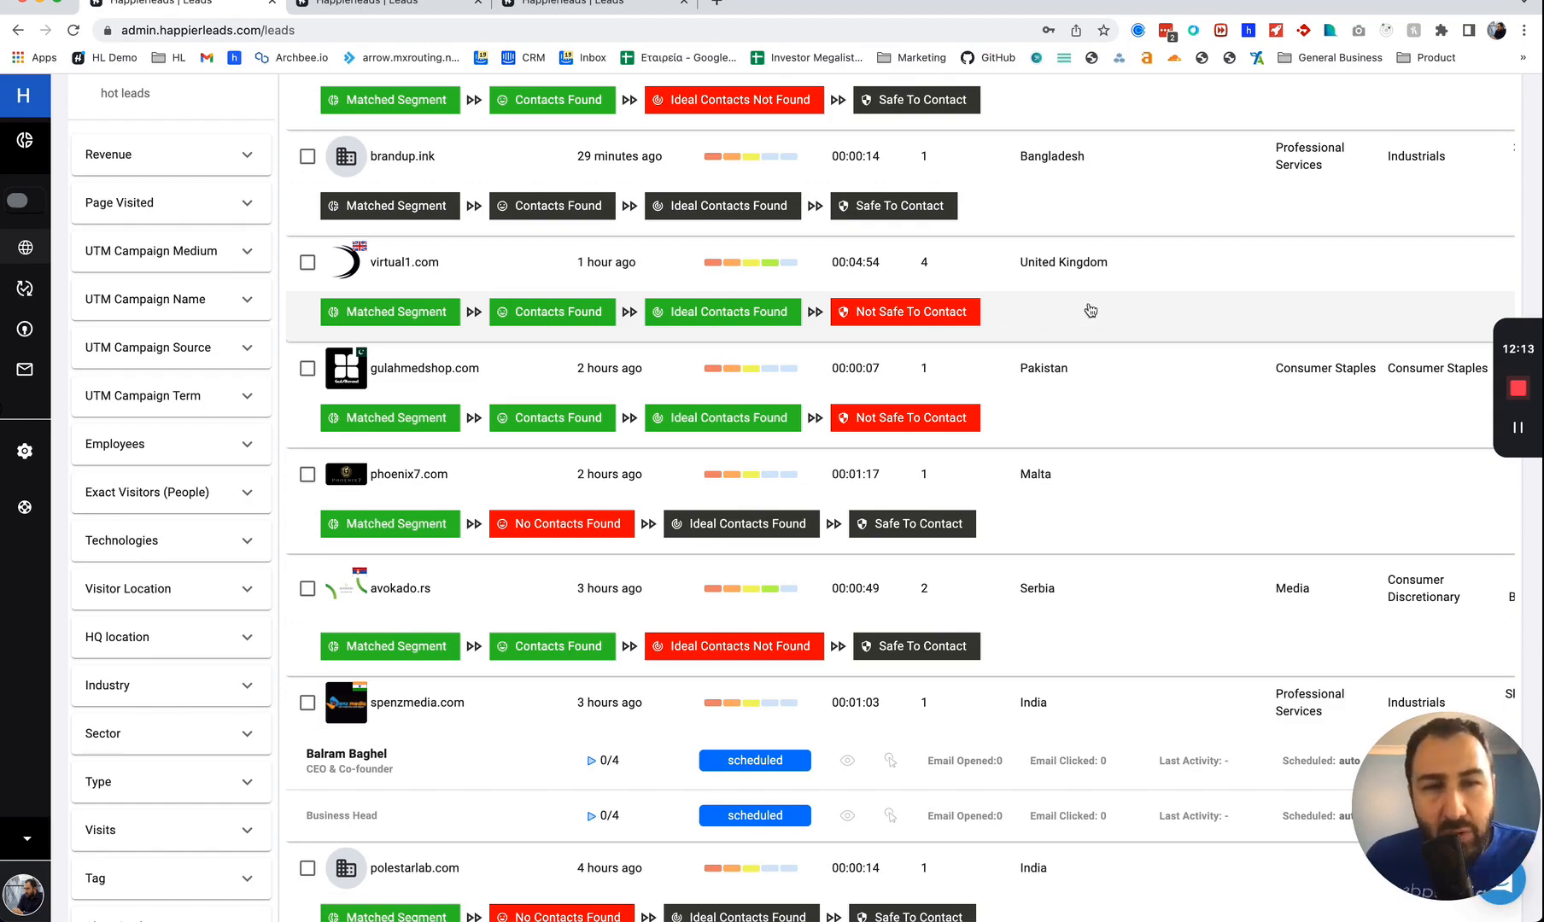
# View the tags available for the virtual1.com lead and close the tag picker without assigning one.
pyautogui.click(1175, 265)
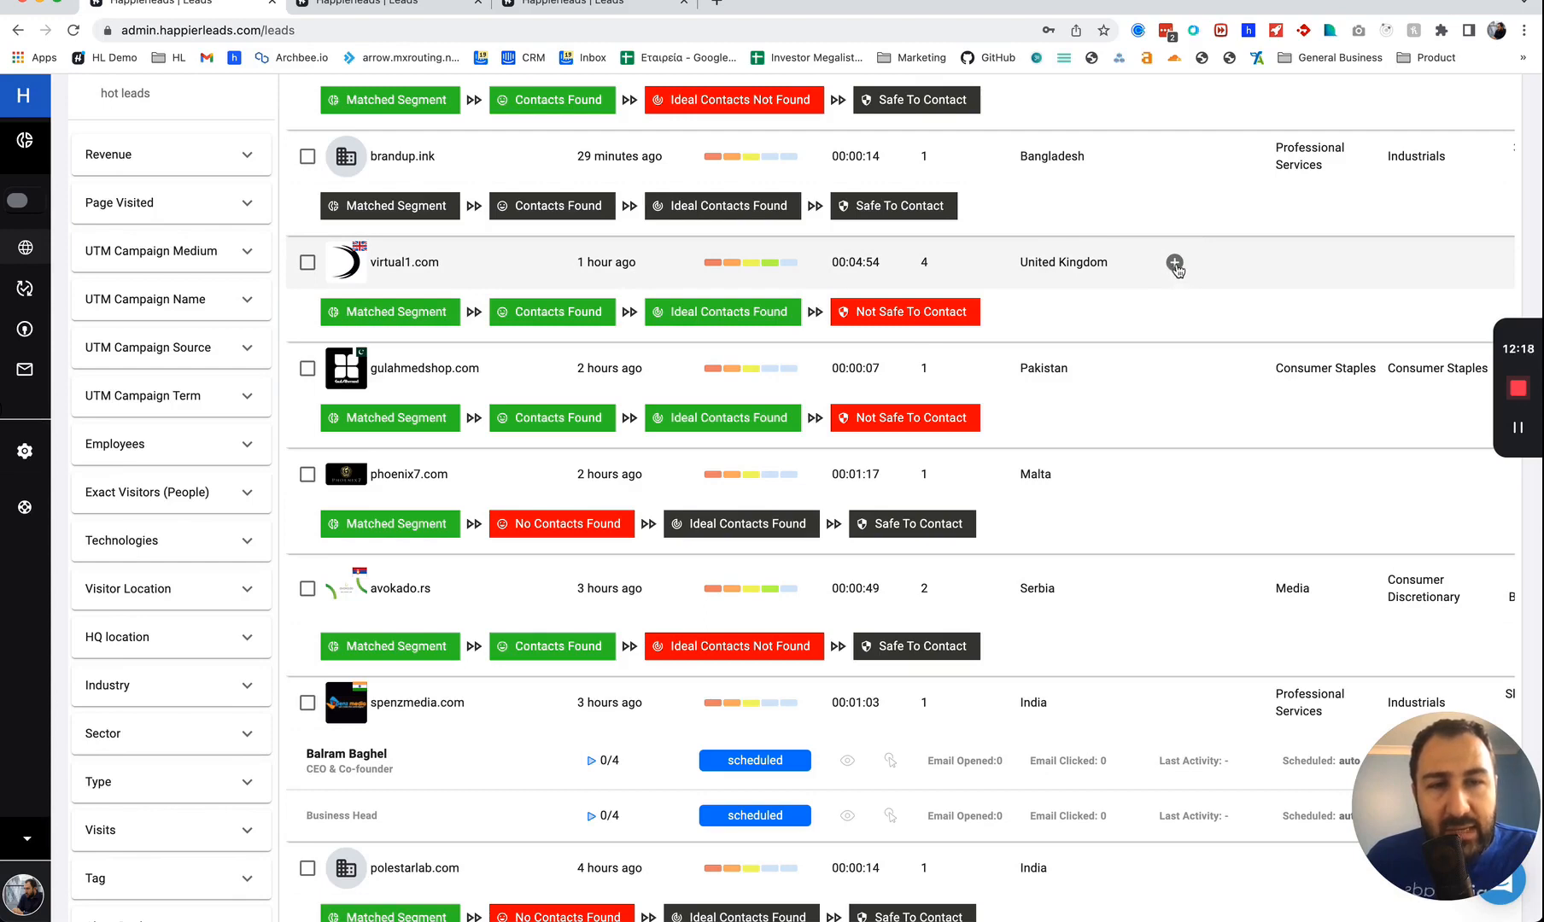
pyautogui.click(1175, 265)
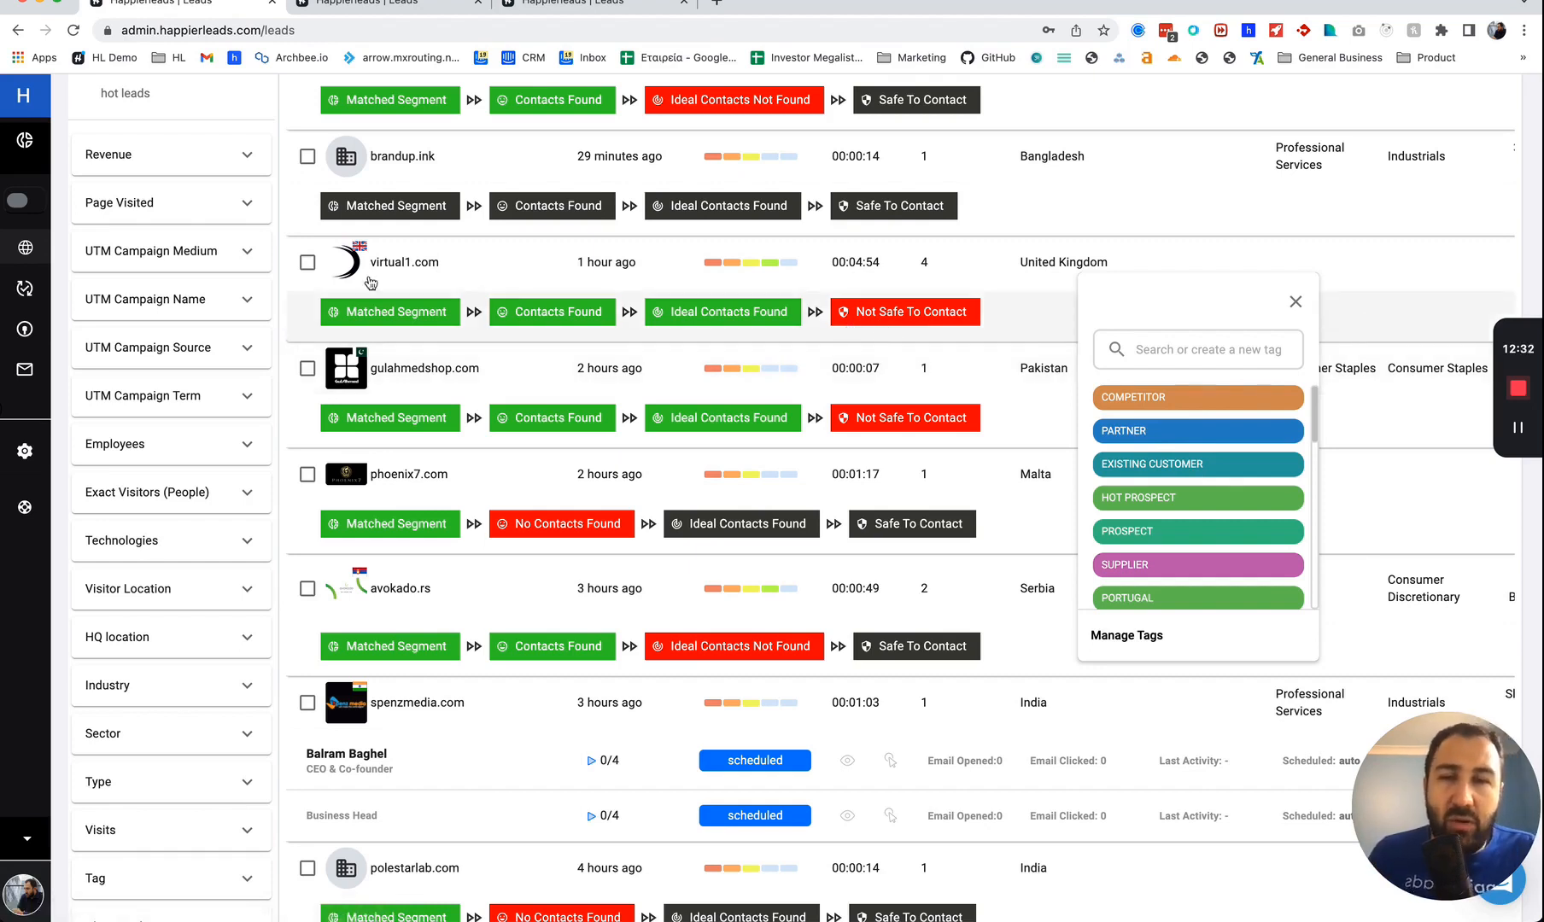
pyautogui.click(1295, 301)
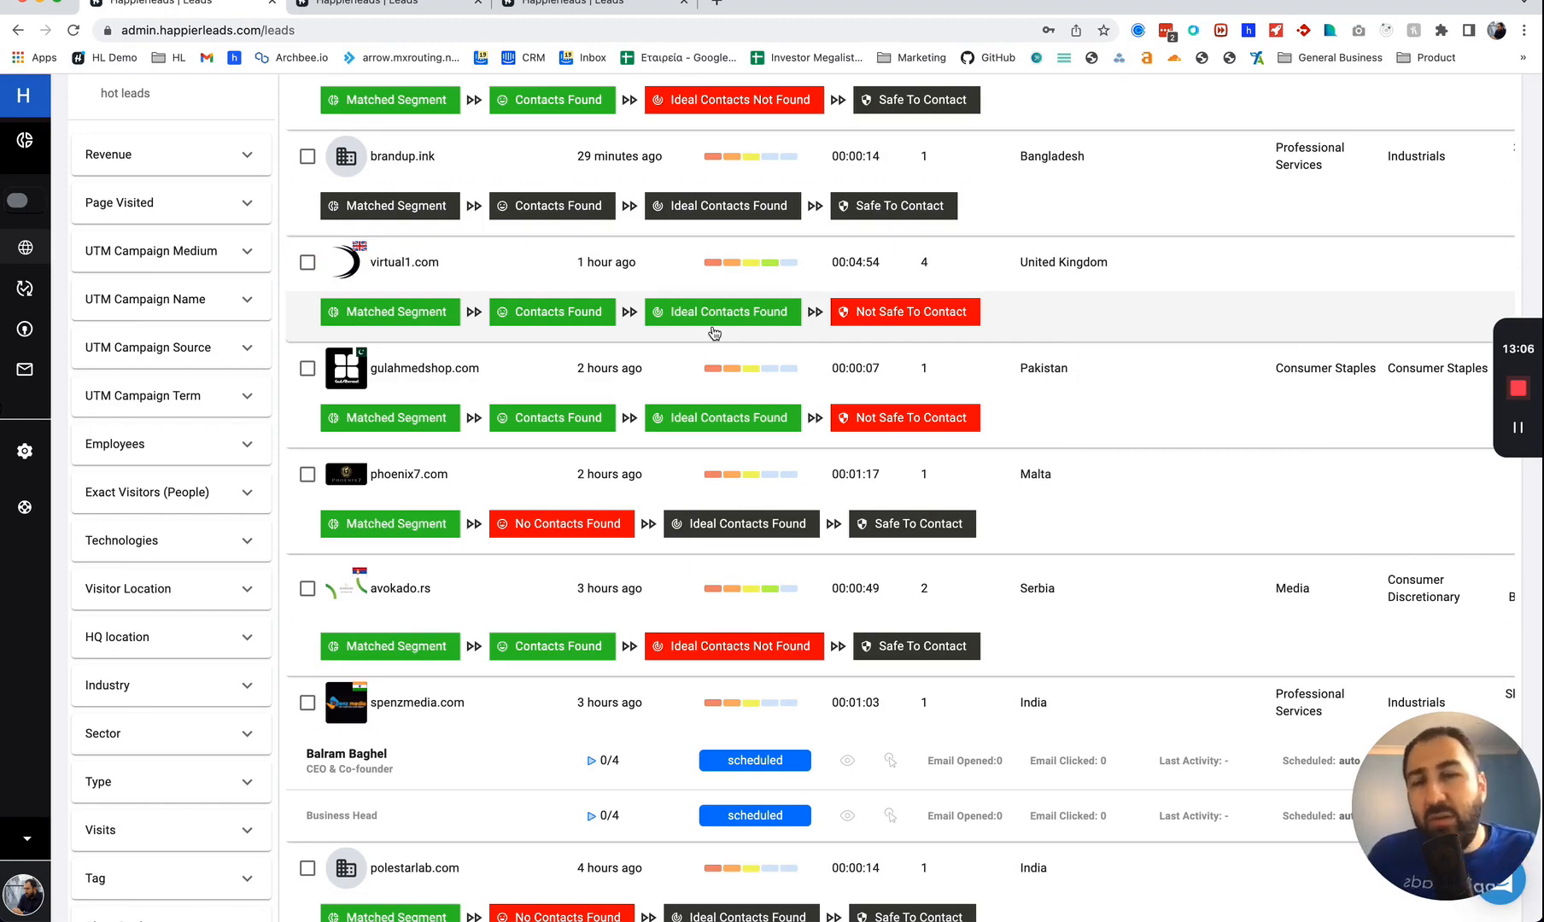
# Examine the leads' segment and contact stages, along with the email scheduling status of individual contacts.
pyautogui.scroll(-5, 871, 334)
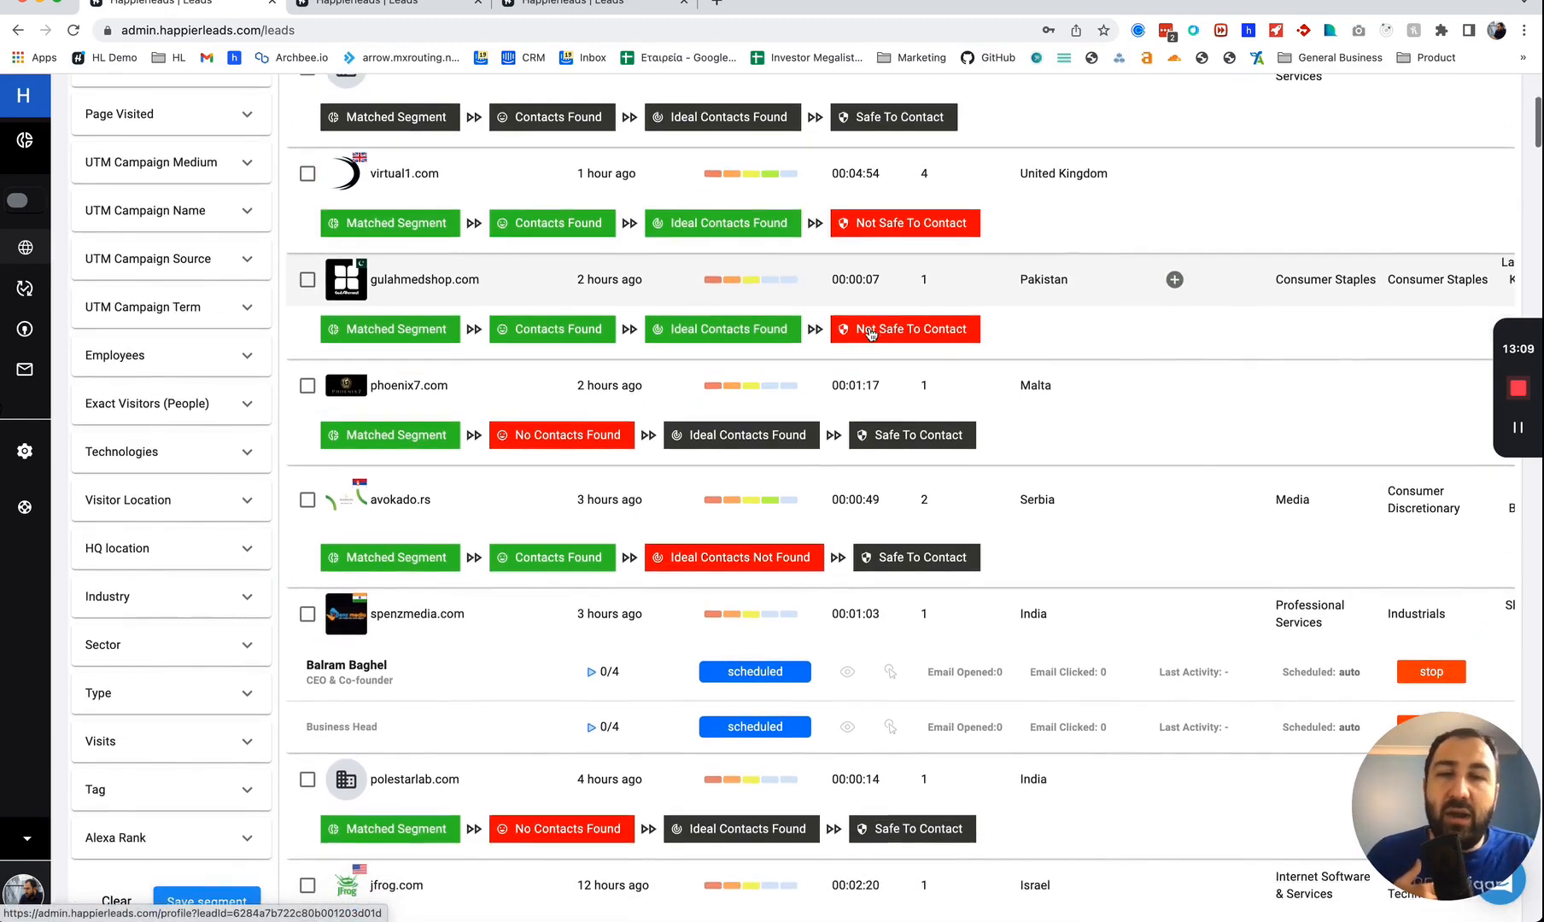
pyautogui.scroll(-5, 871, 334)
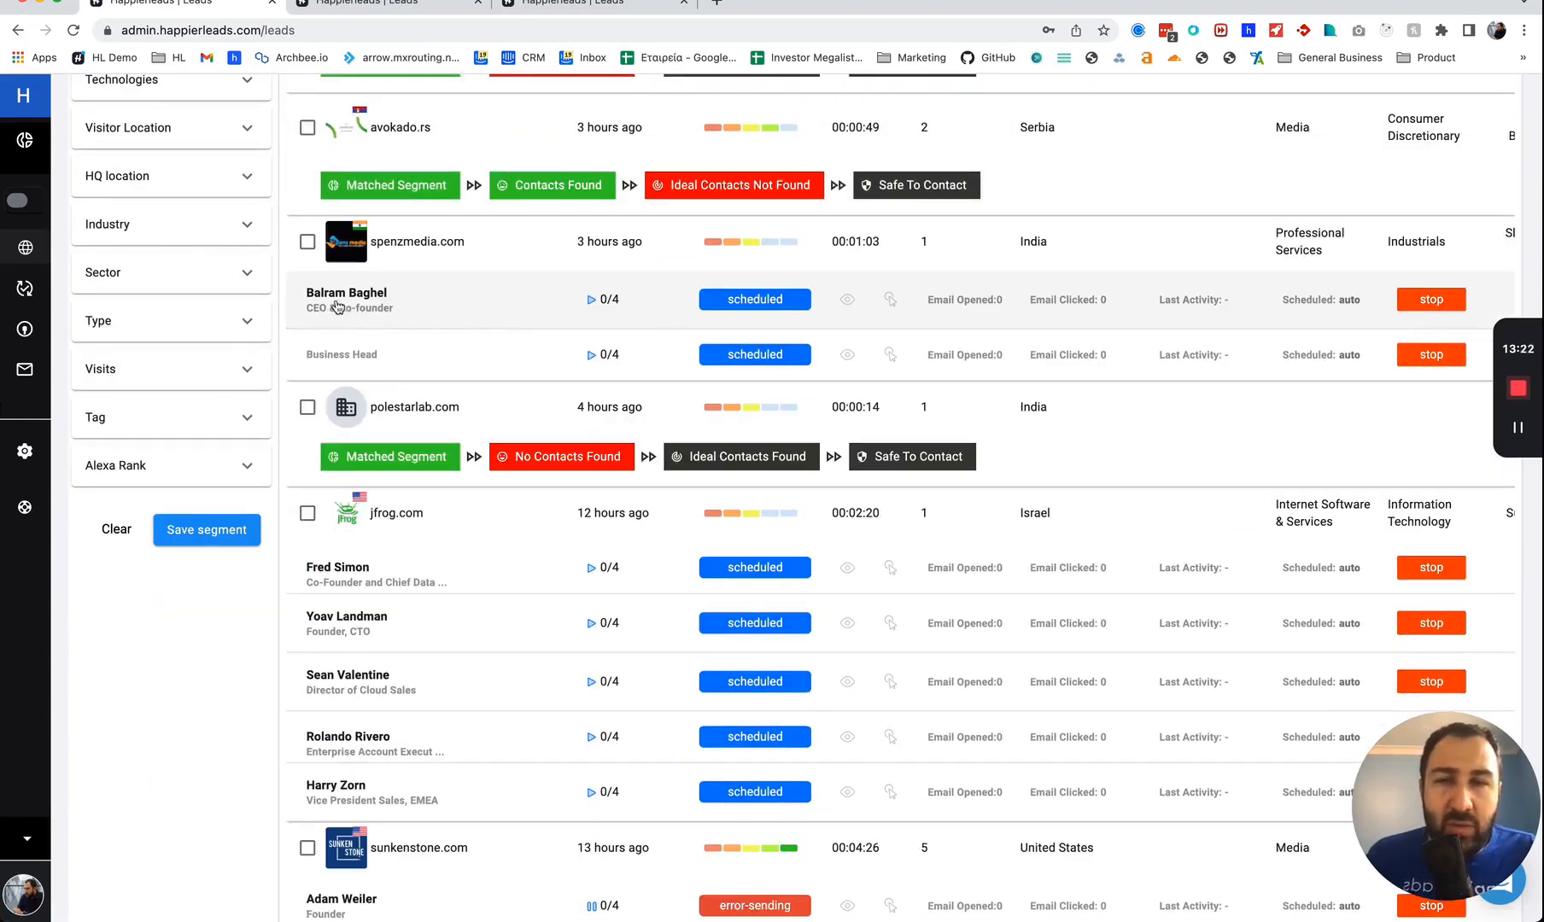
pyautogui.scroll(-1, 374, 306)
pyautogui.scroll(-4, 373, 306)
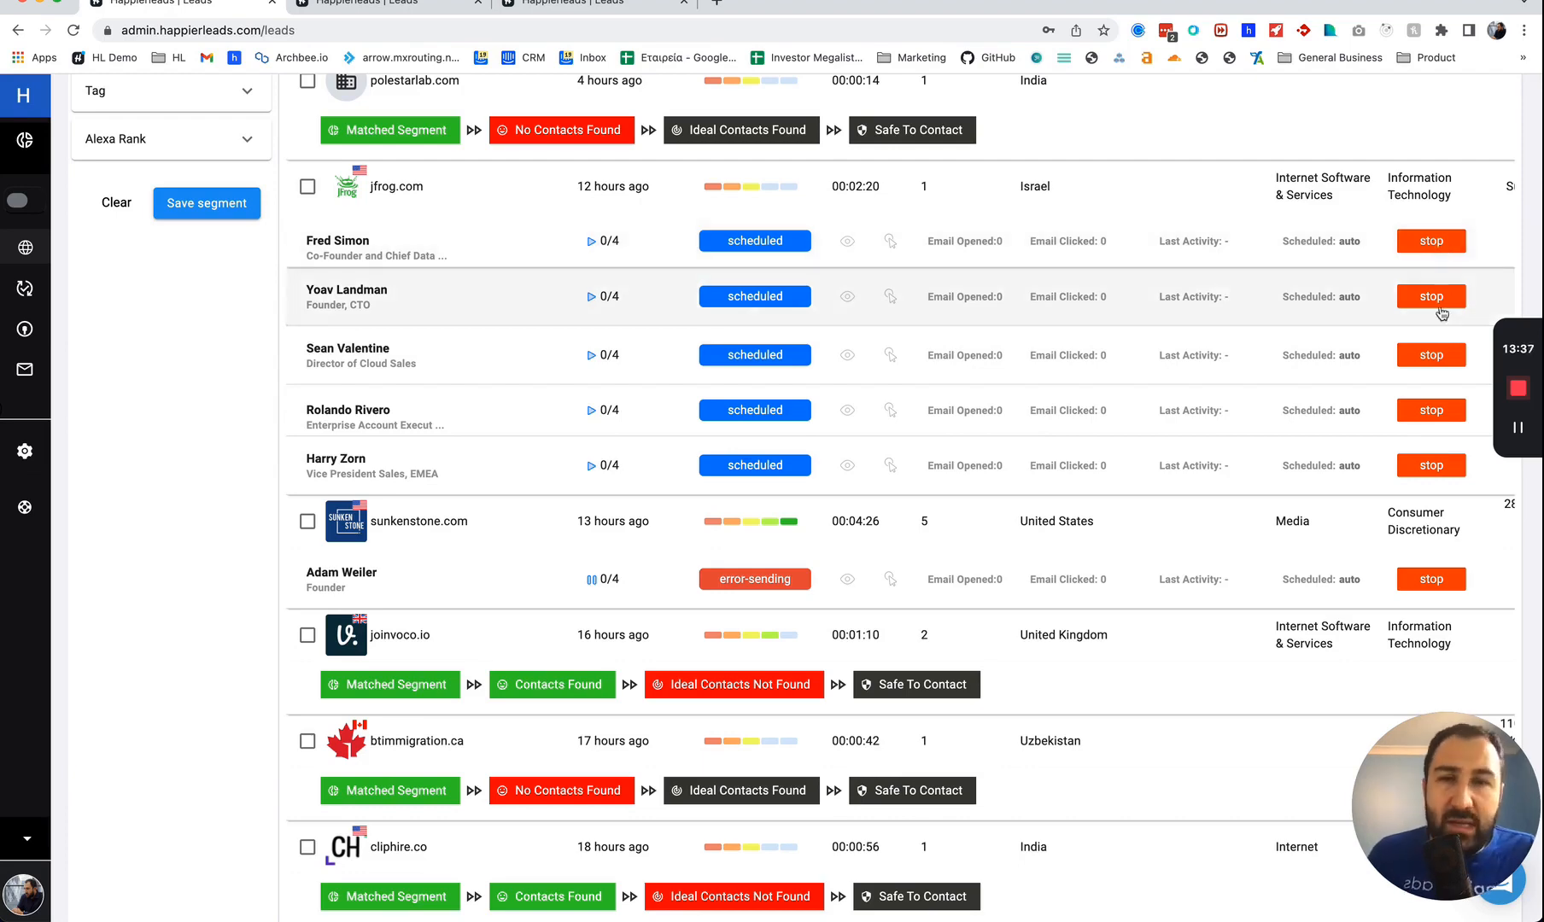
pyautogui.scroll(6, 714, 307)
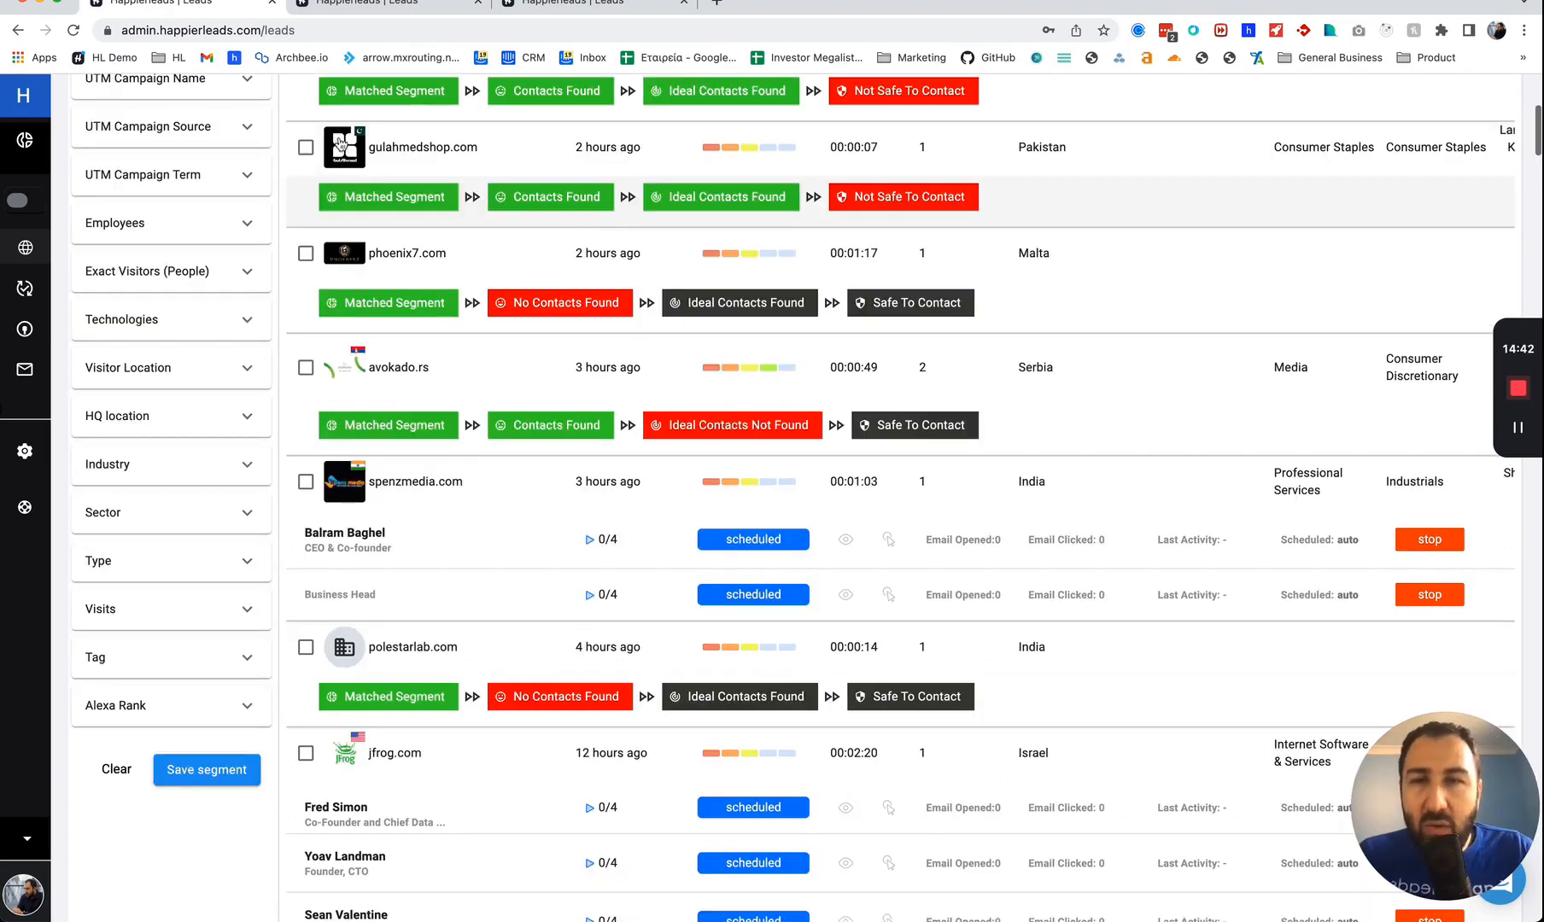
# Open the integrations in the develop.happierleads.com website settings and start connecting an email account.
pyautogui.click(343, 7)
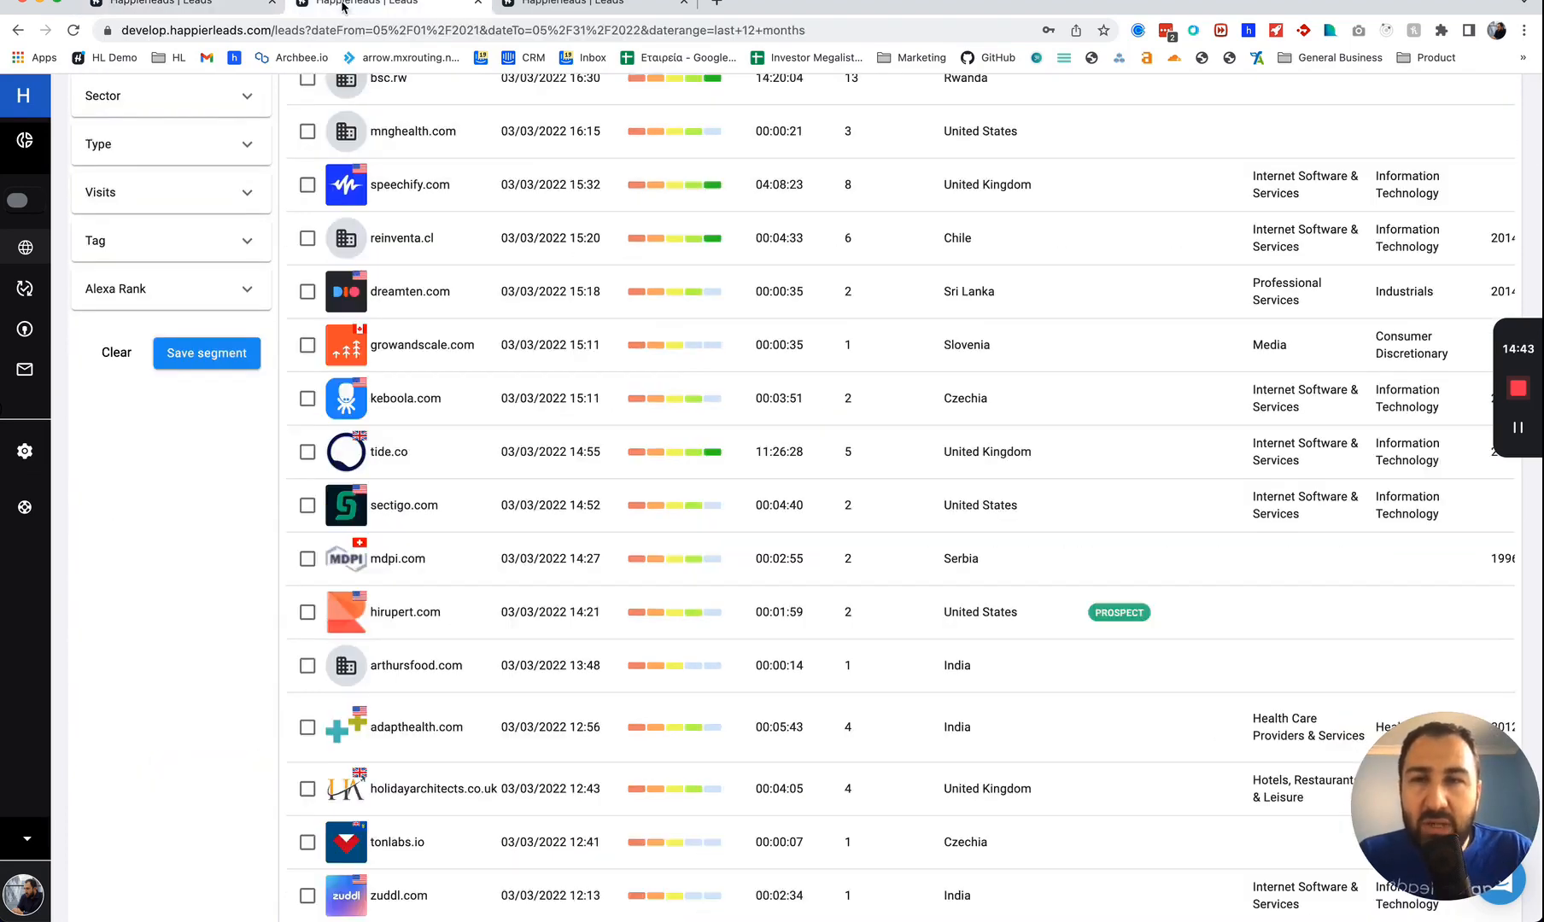
pyautogui.click(239, 9)
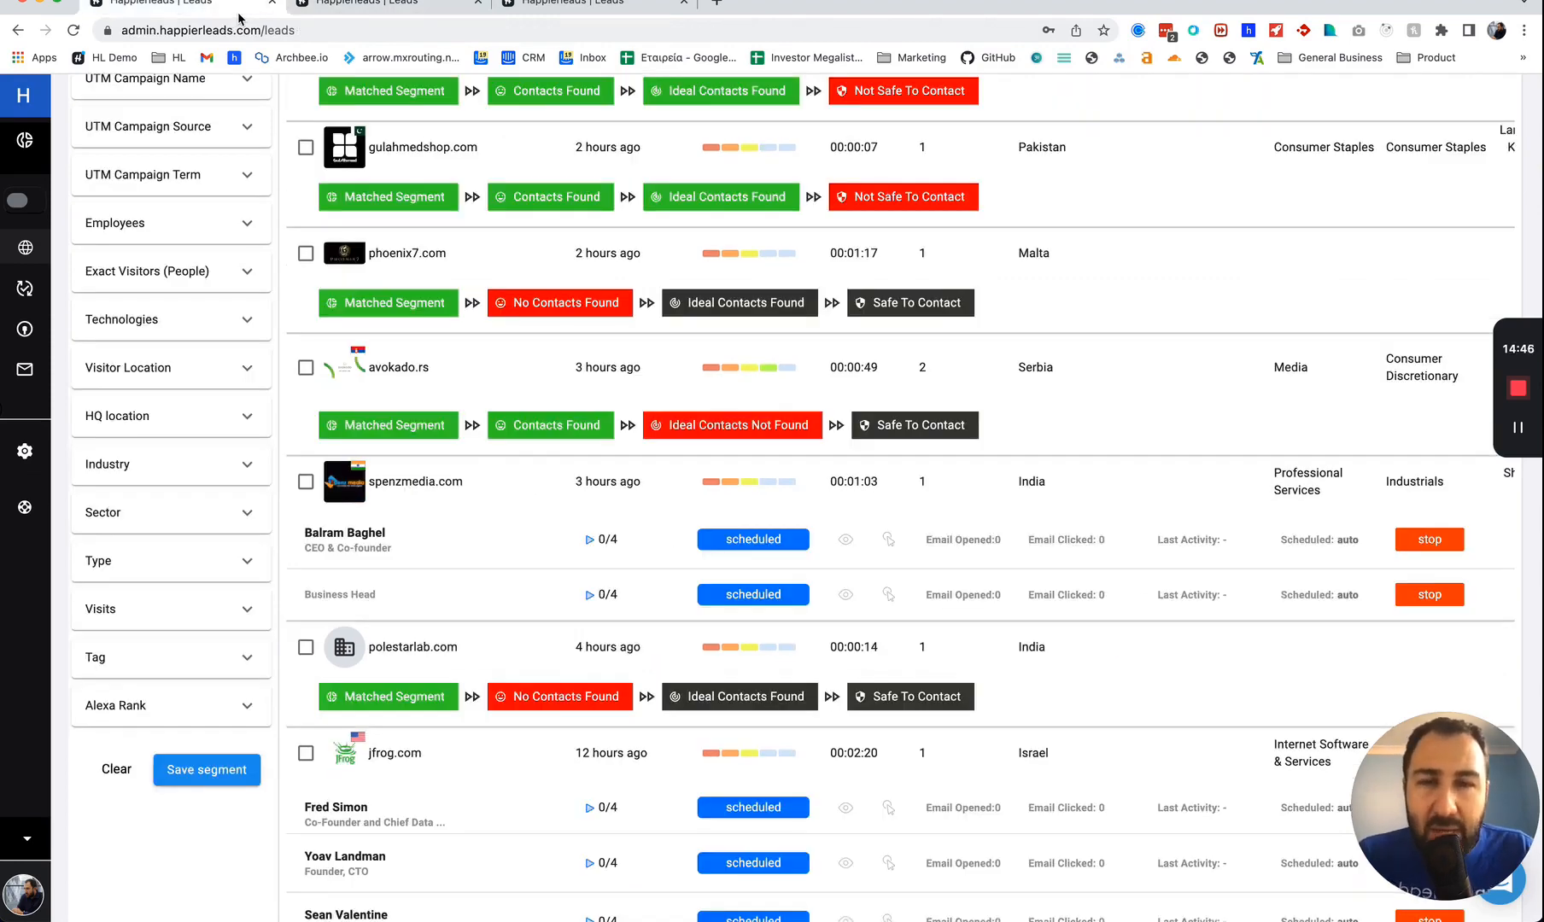
pyautogui.click(346, 8)
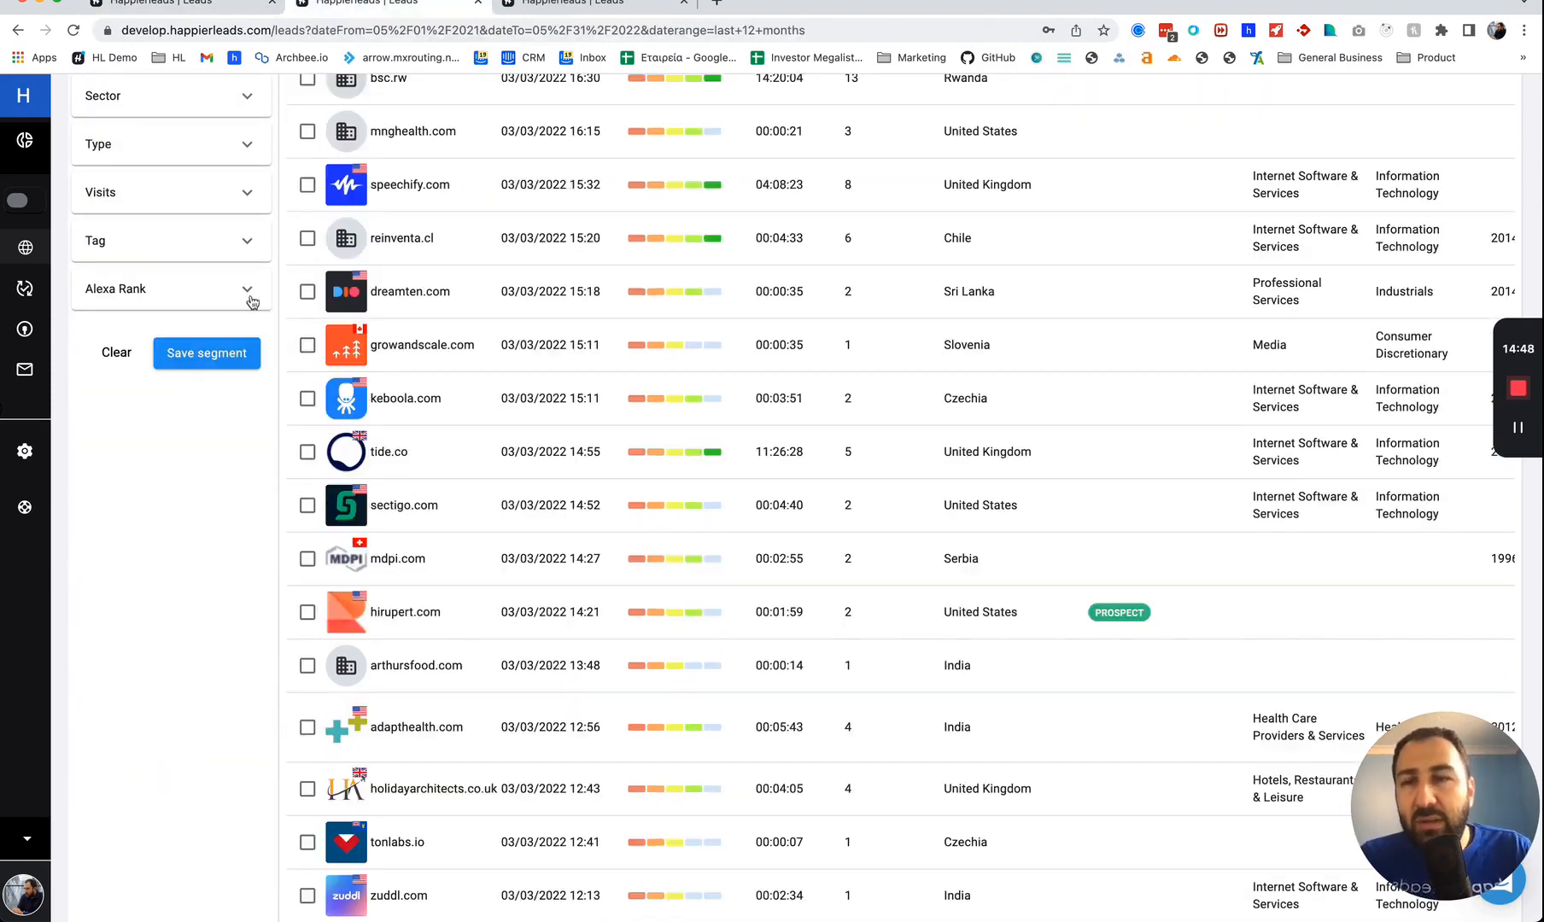
pyautogui.moveTo(17, 363)
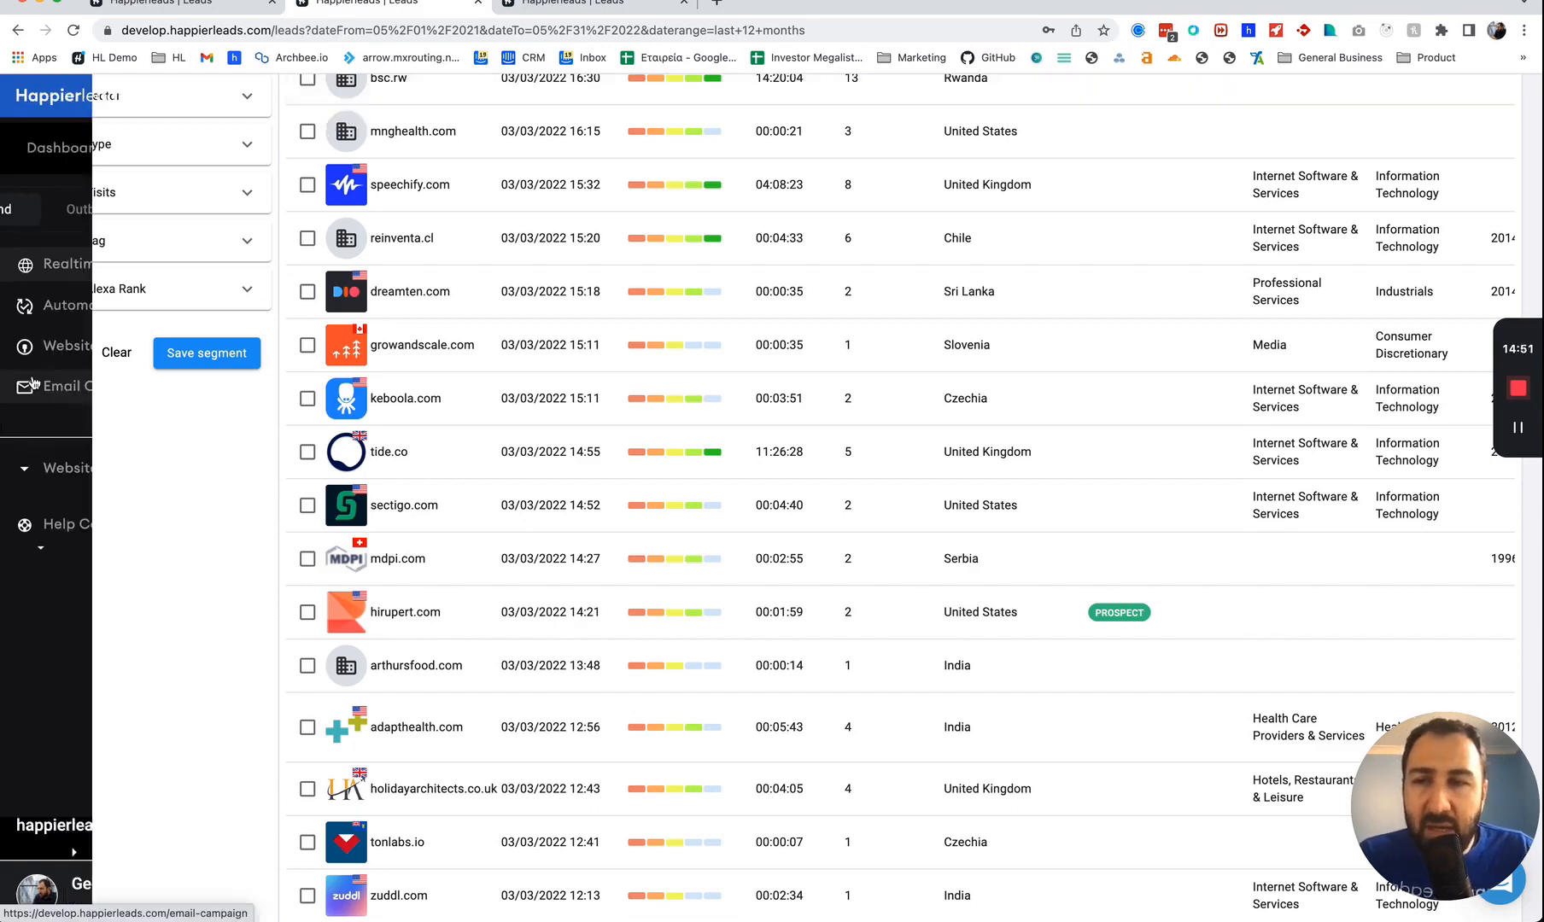
pyautogui.click(103, 483)
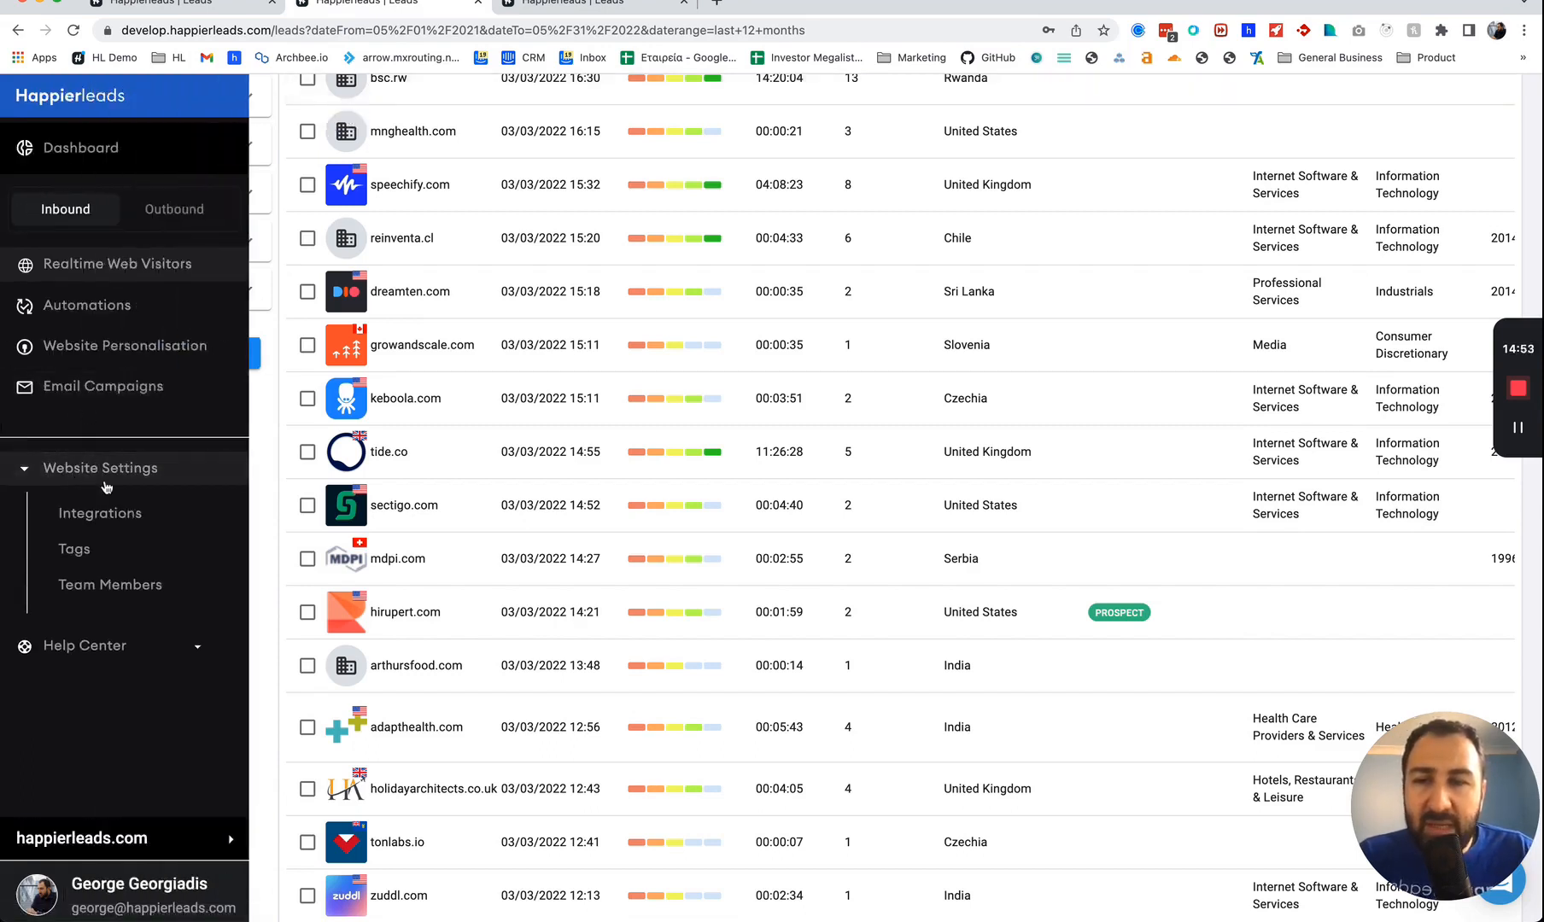
pyautogui.click(119, 522)
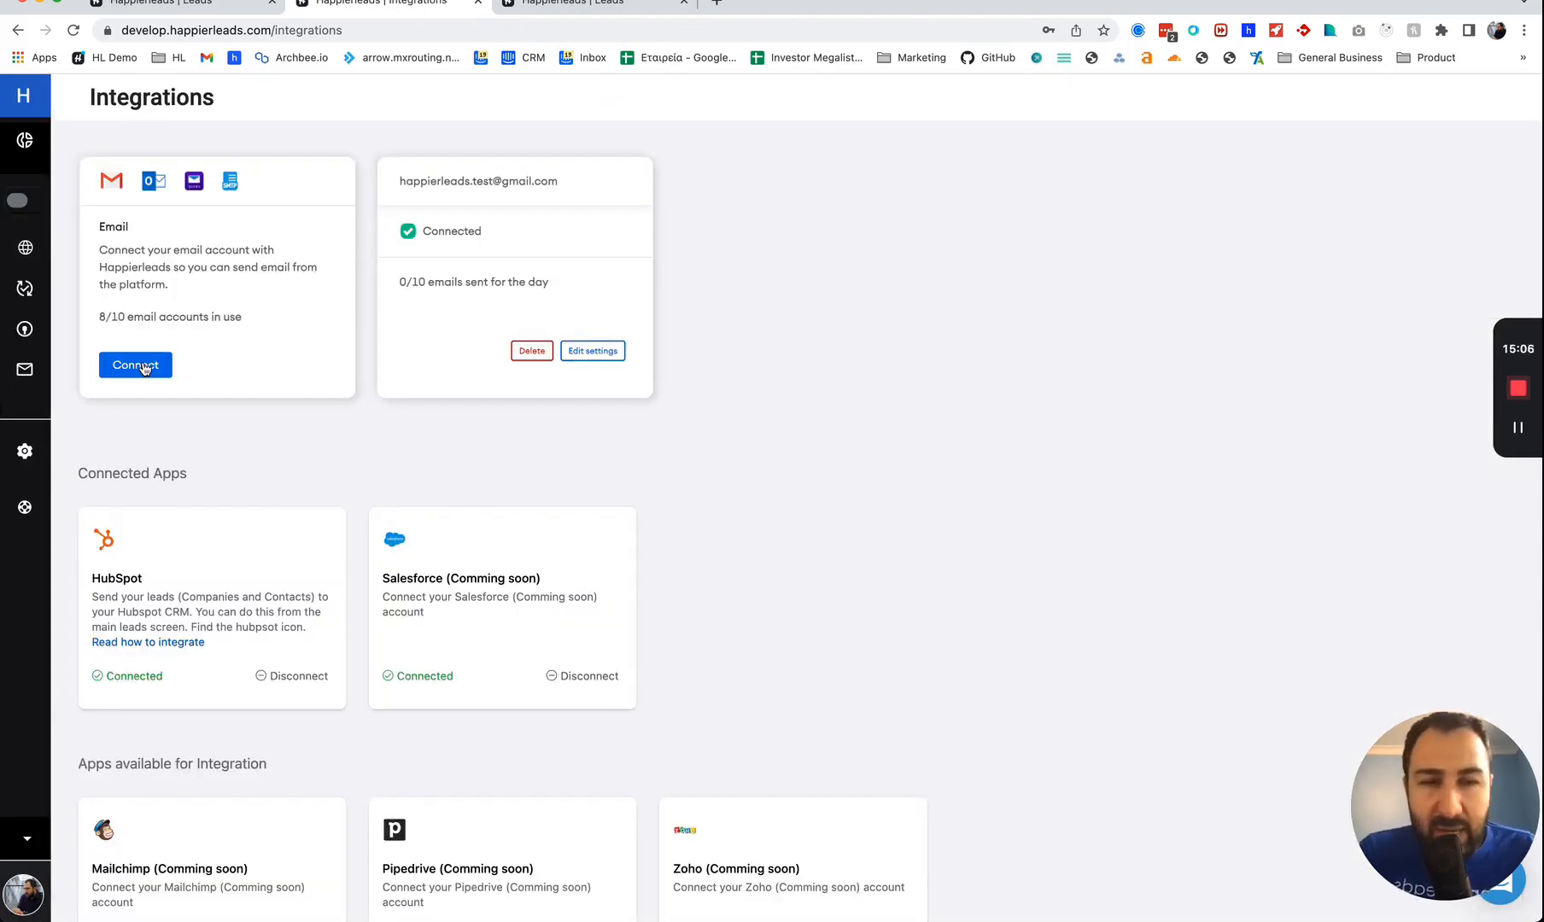
pyautogui.click(143, 366)
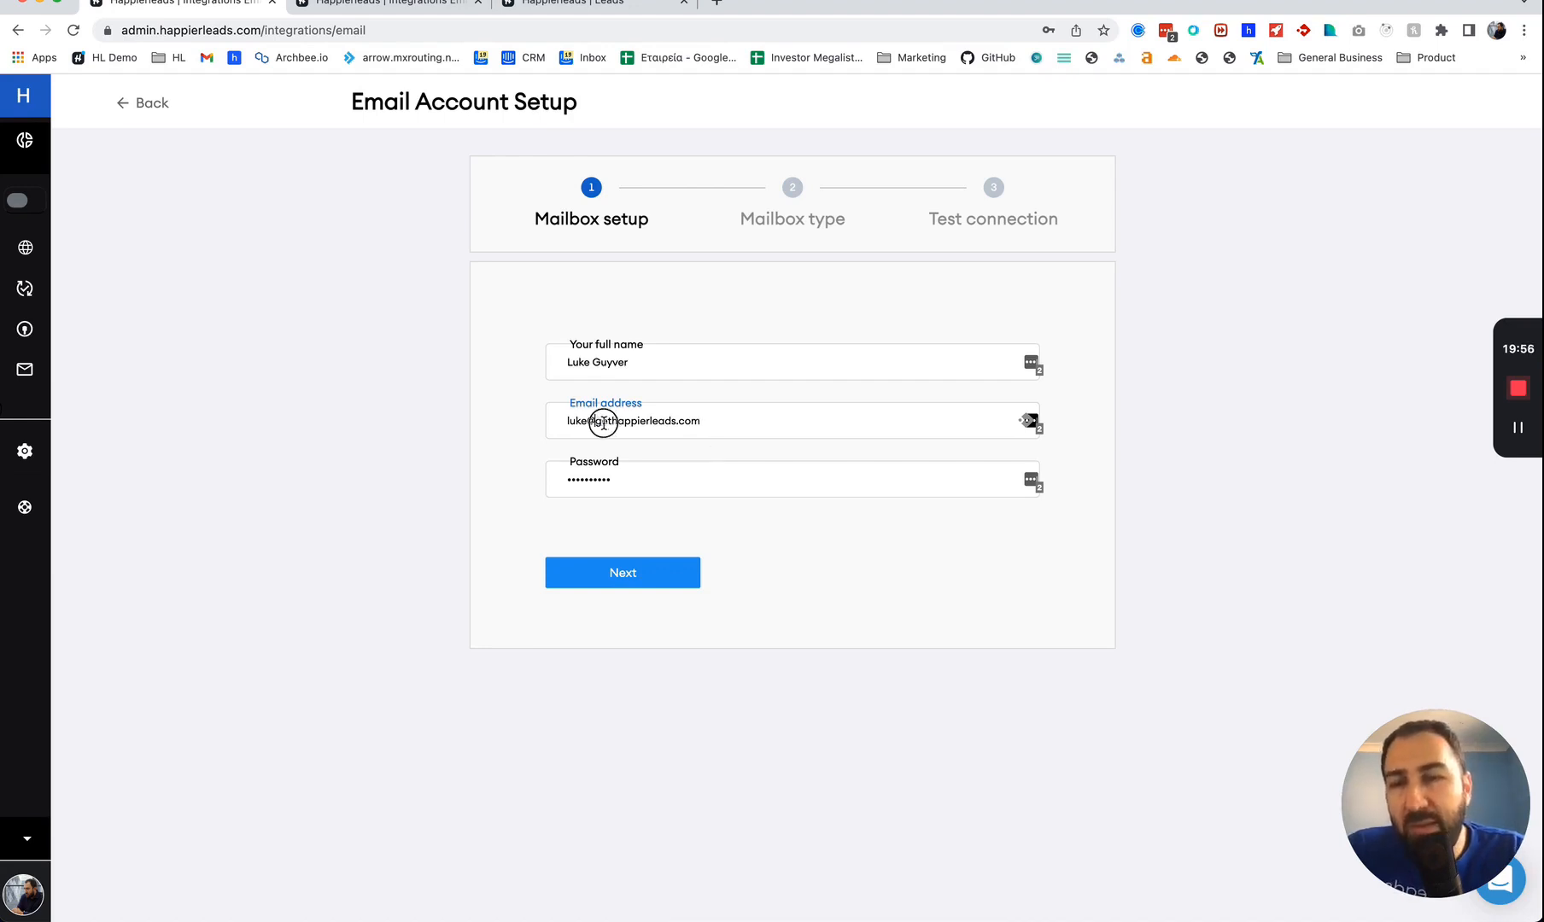
# Check the domain of the sender's email address and submit the mailbox setup to reach the mailbox type choice.
pyautogui.moveTo(596, 420); pyautogui.dragTo(730, 430)
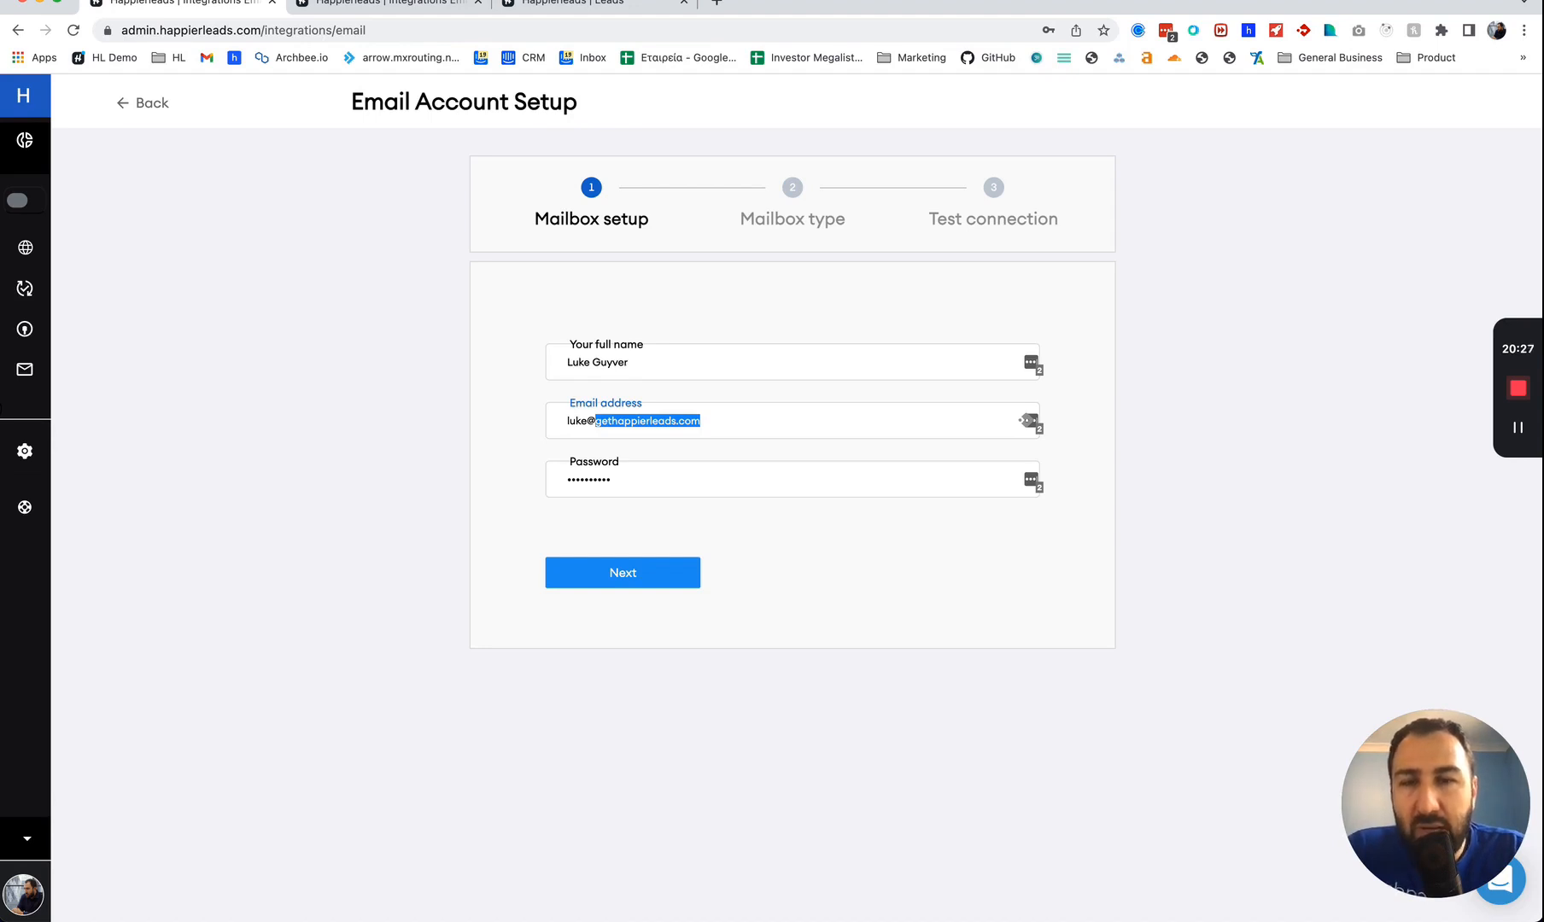
pyautogui.click(763, 421)
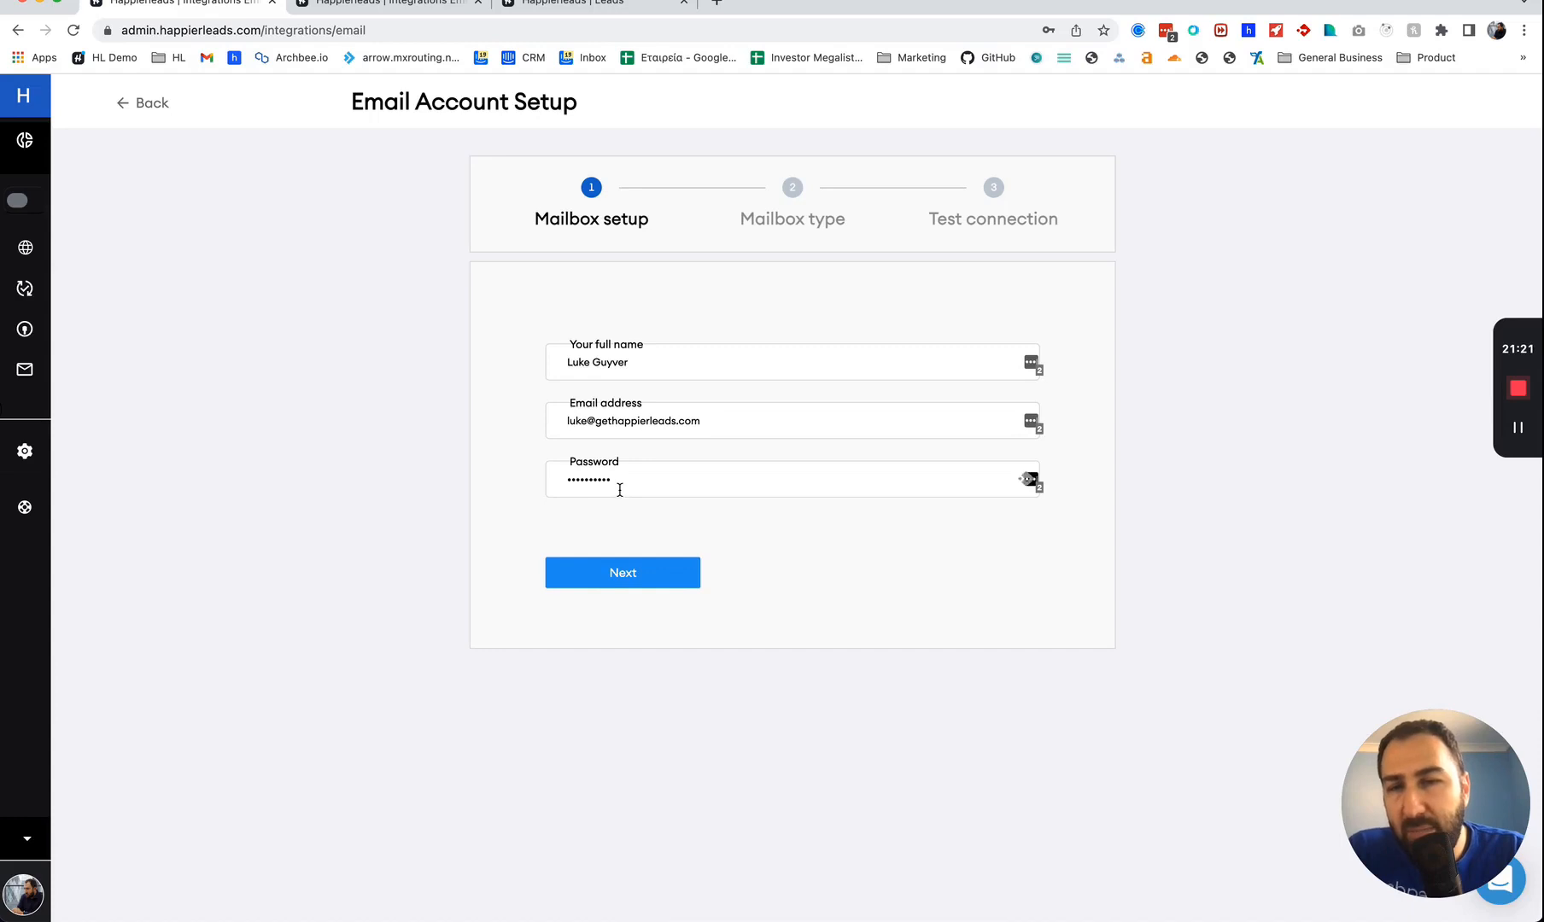
pyautogui.click(621, 576)
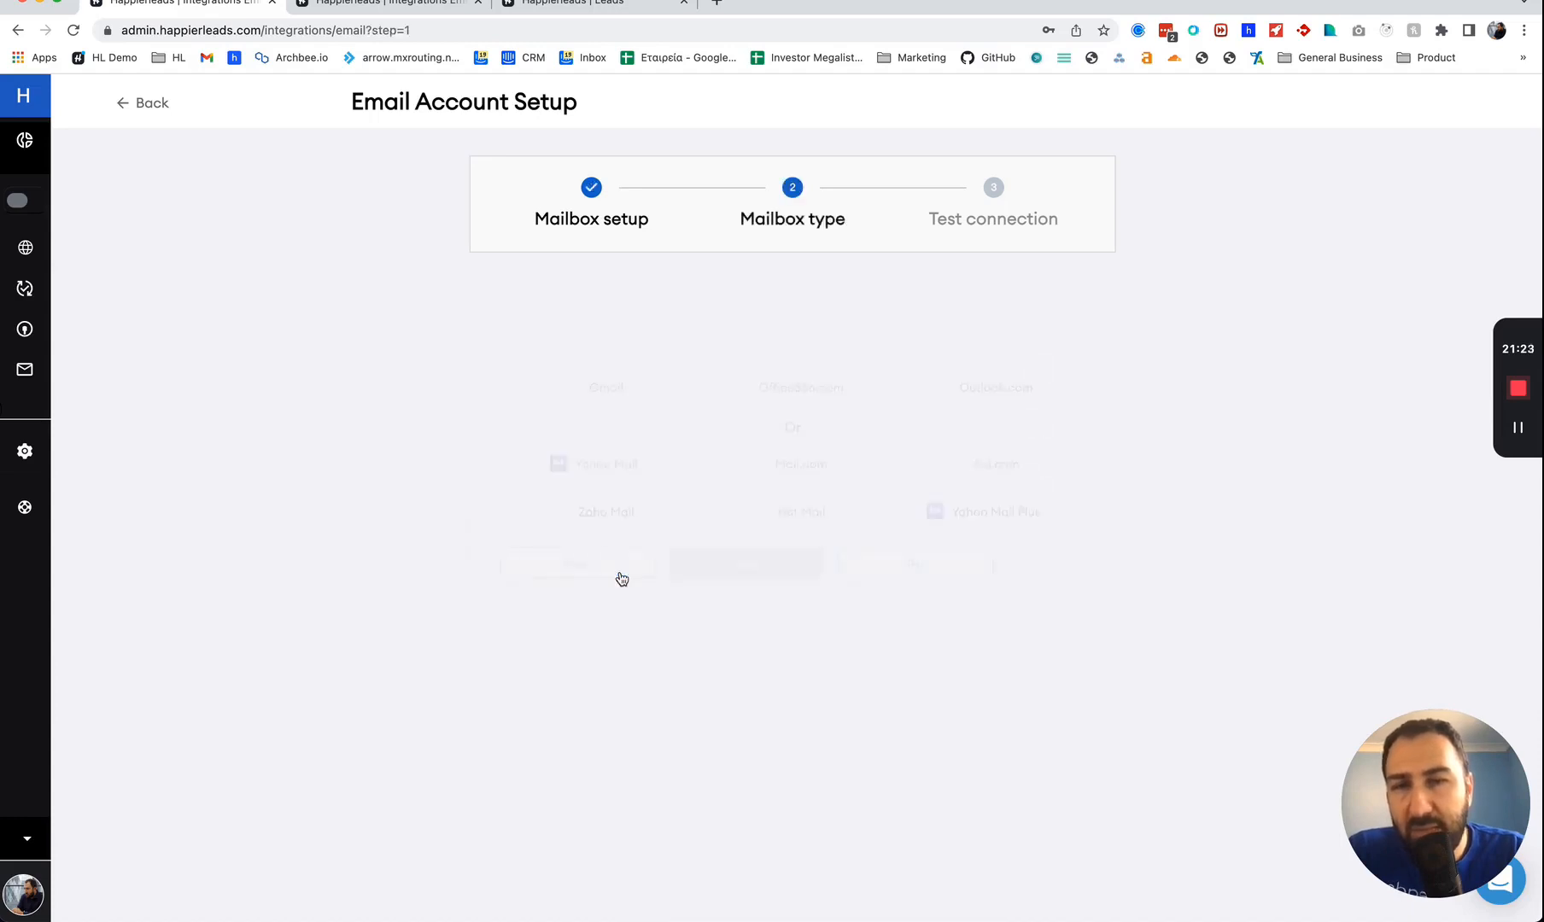
pyautogui.click(1476, 209)
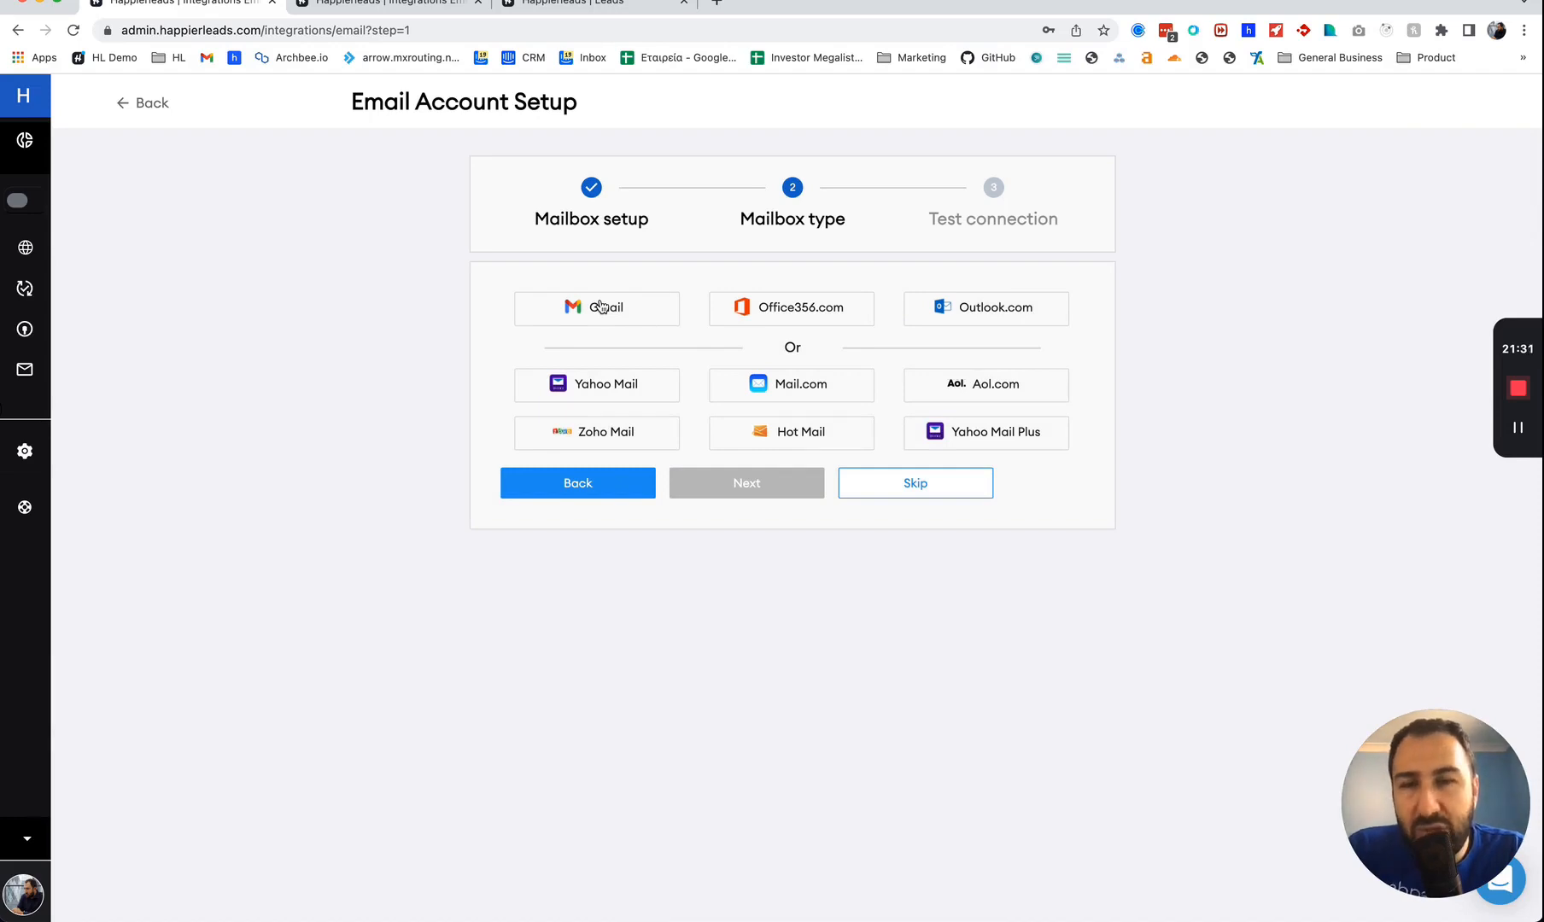
# Skip the mailbox type, enter the mailbox credentials, set arrow.mxrouting.net with SMTP port 465 using TLS and IMAP port 143, and test the connection.
pyautogui.click(885, 499)
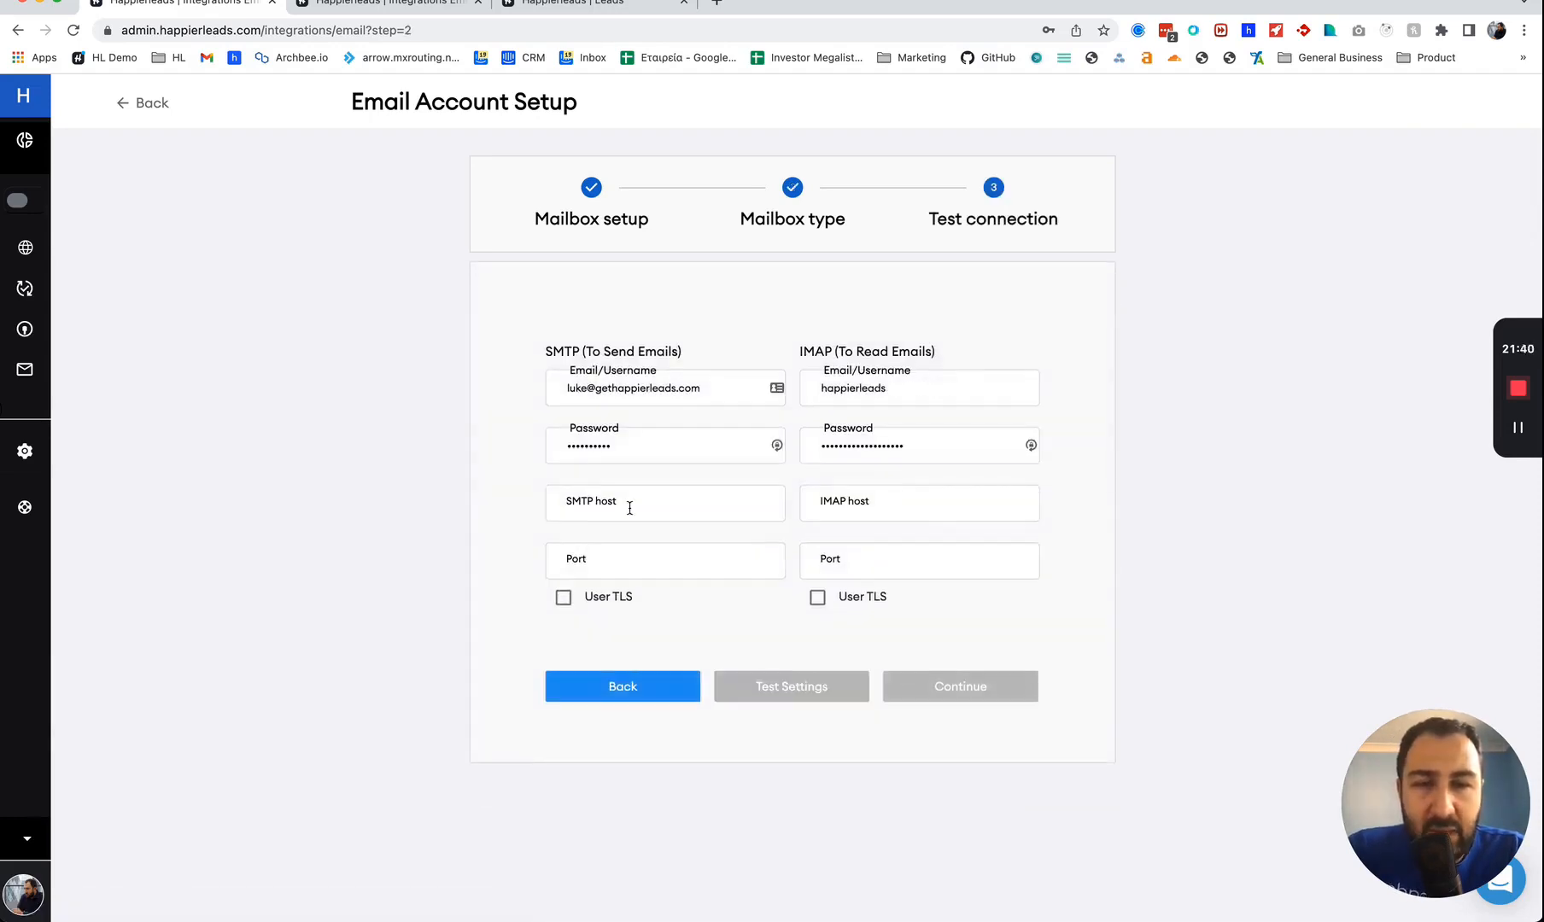
pyautogui.click(629, 508)
pyautogui.click(913, 510)
pyautogui.click(654, 508)
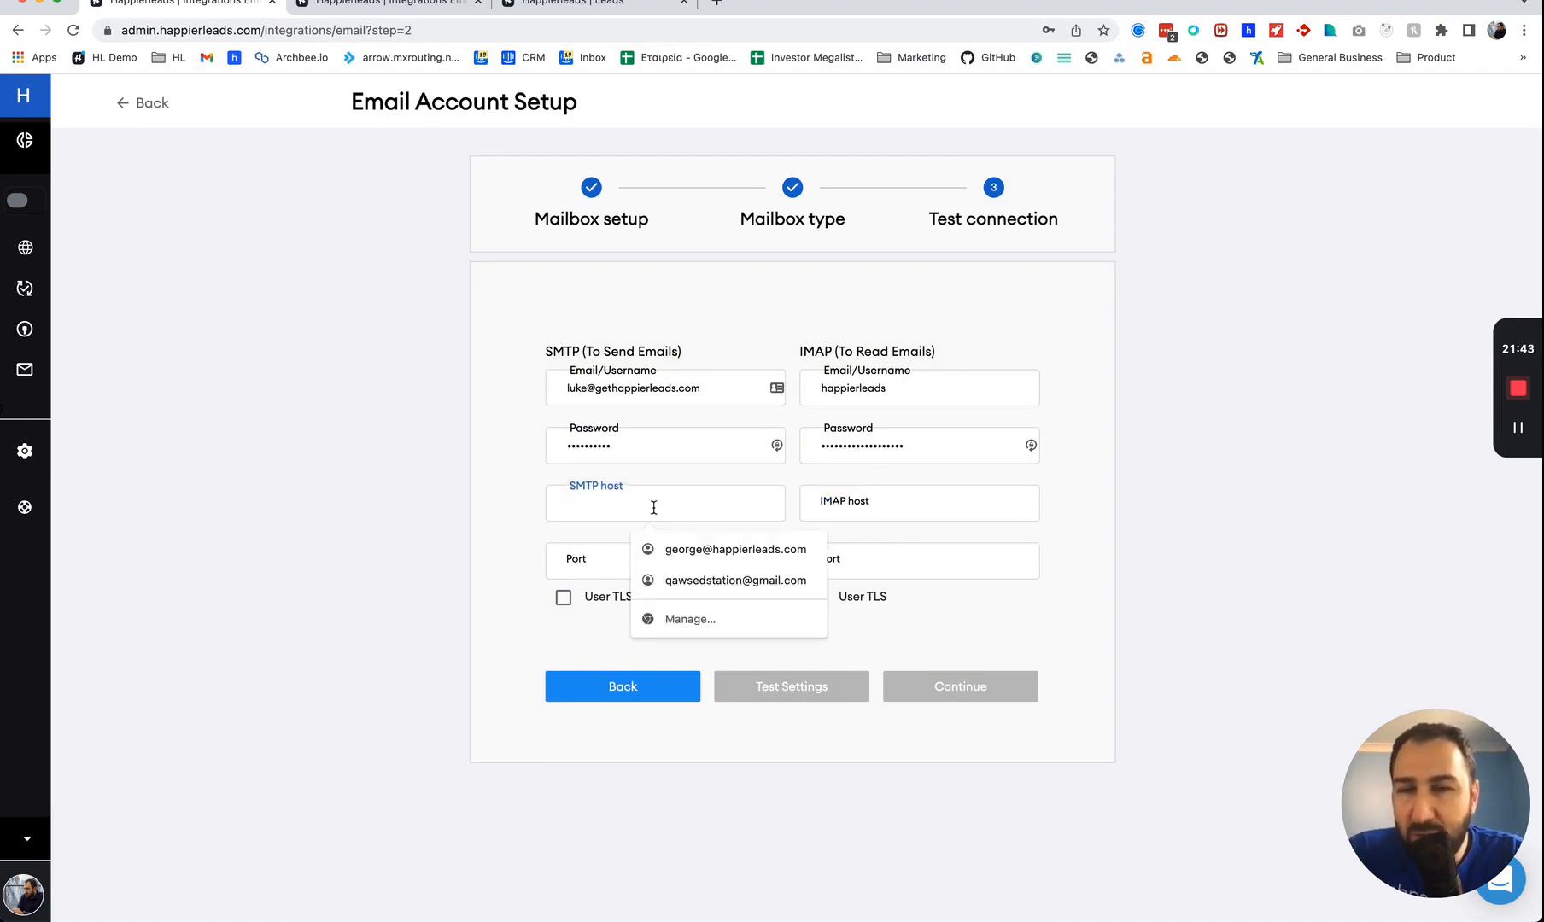
pyautogui.click(564, 597)
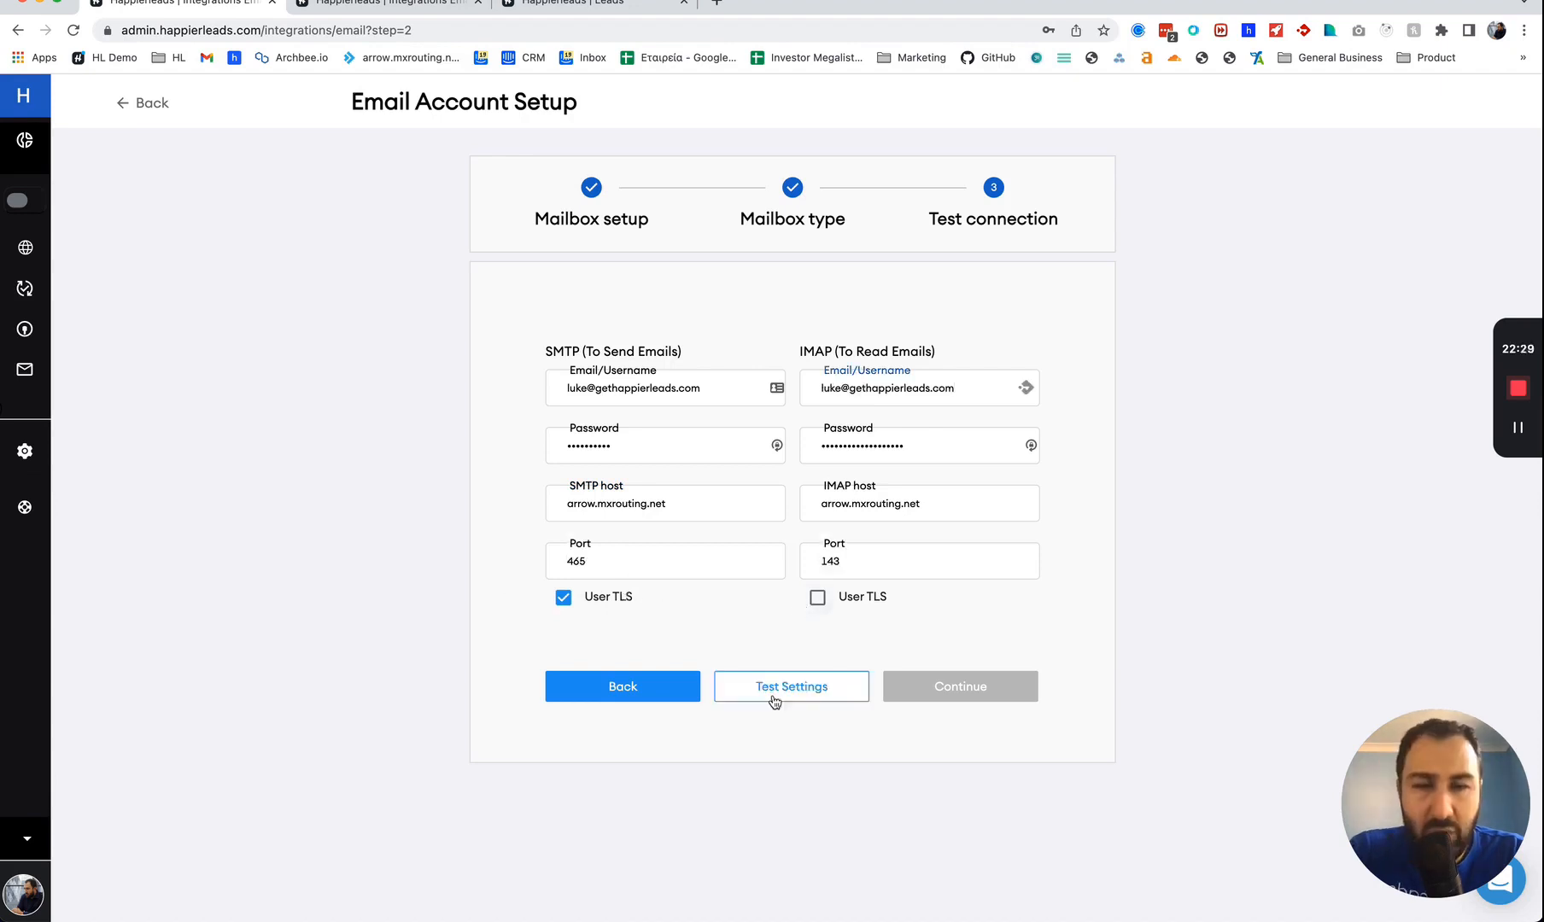
pyautogui.click(775, 688)
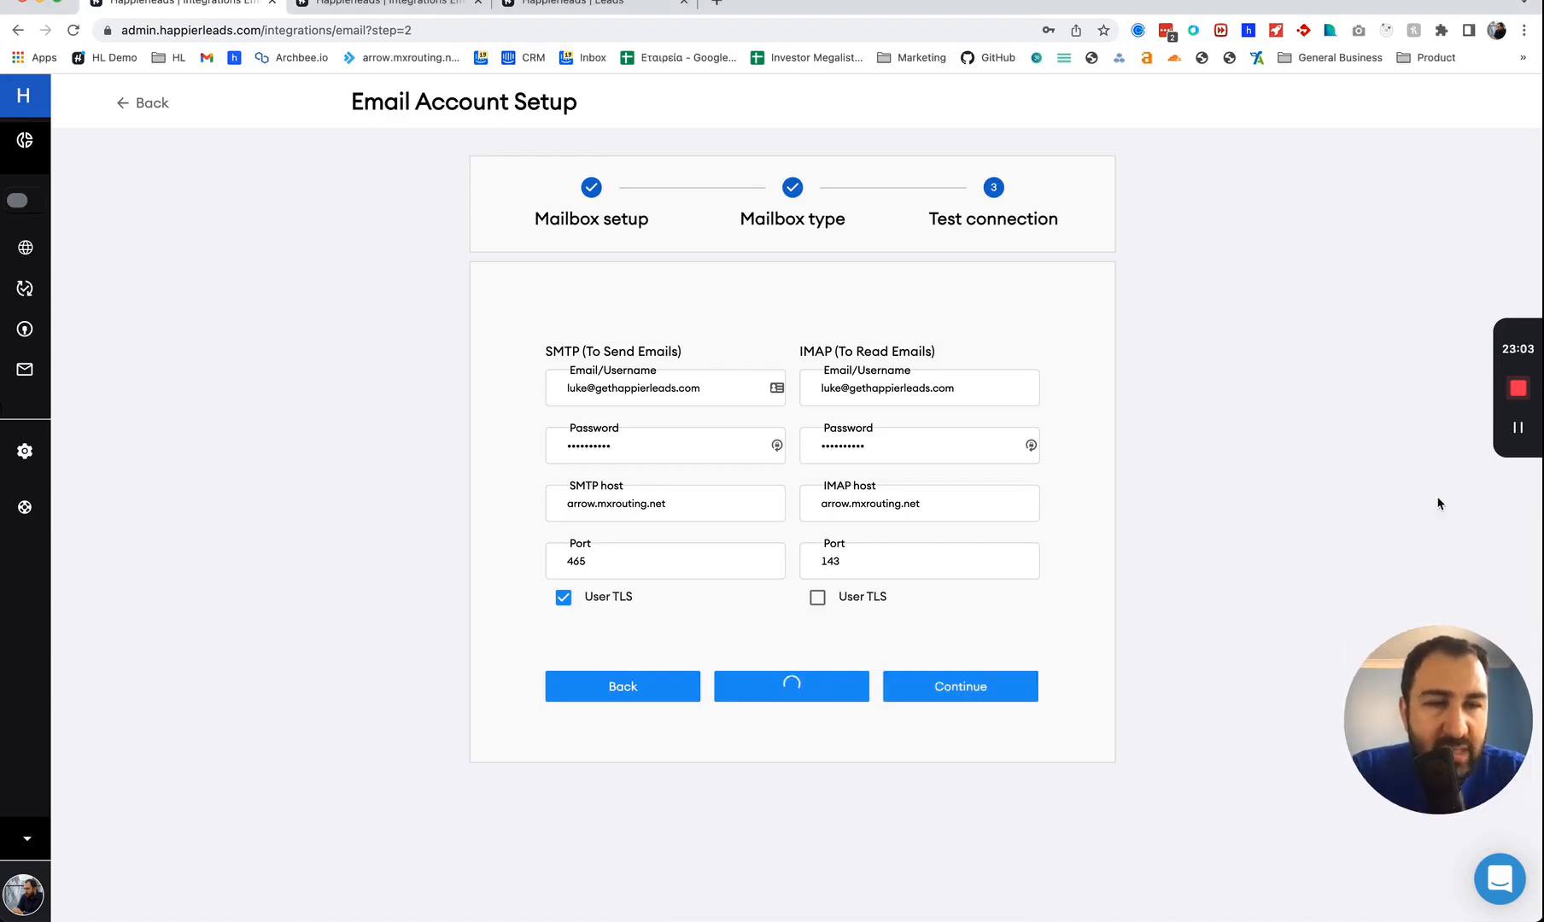
pyautogui.click(962, 695)
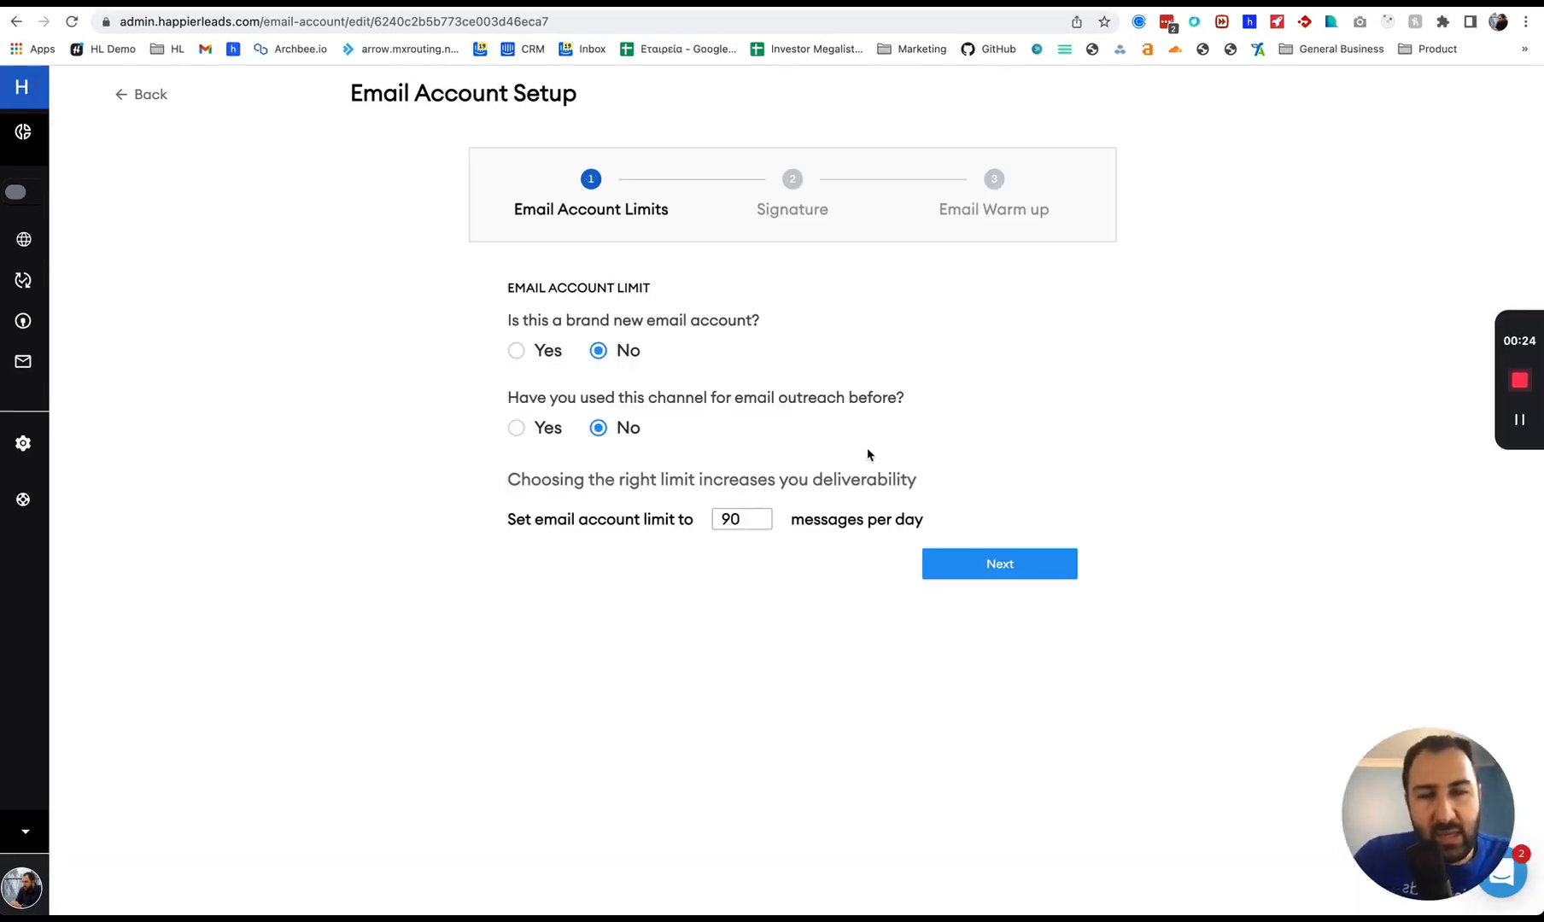
# Limit the email account to 20 messages per day and proceed to the signature stage.
pyautogui.doubleClick(733, 517)
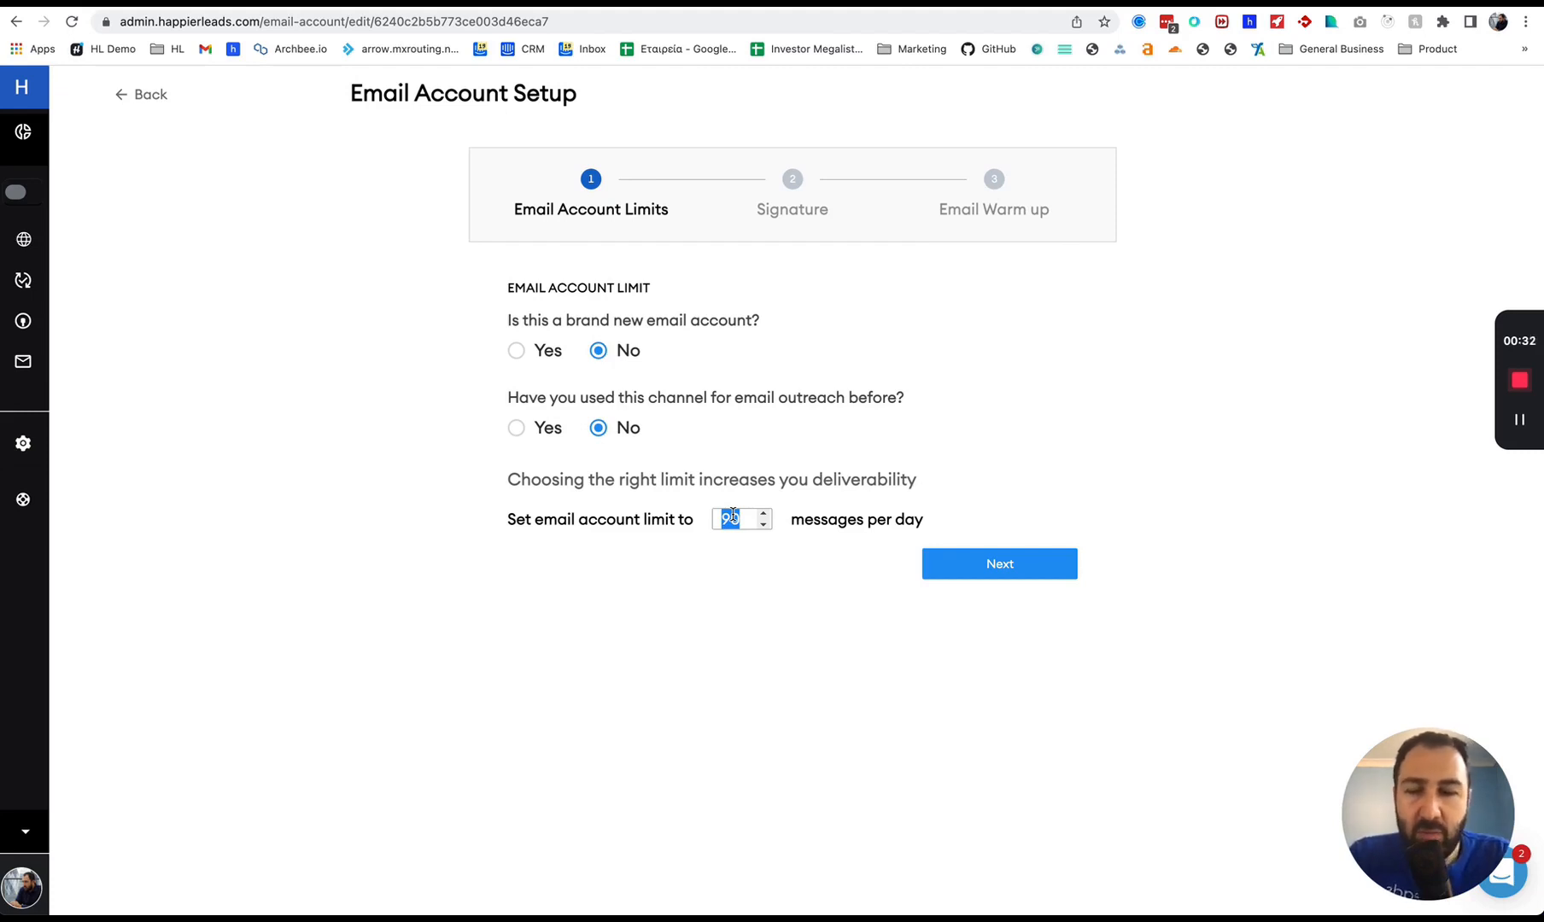
pyautogui.write('20')
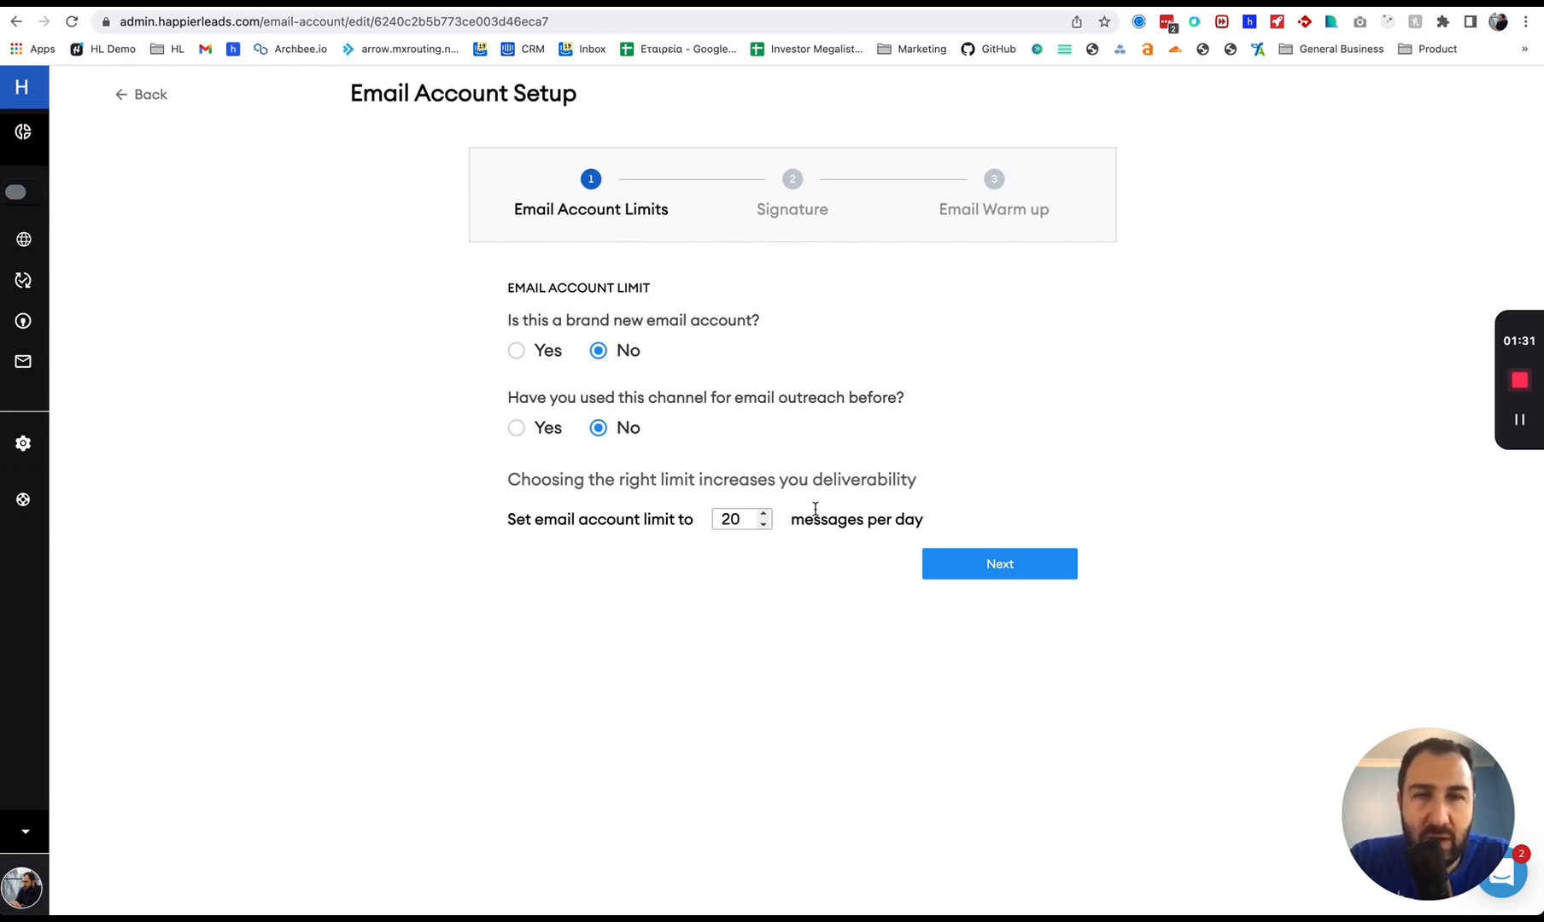
pyautogui.click(725, 519)
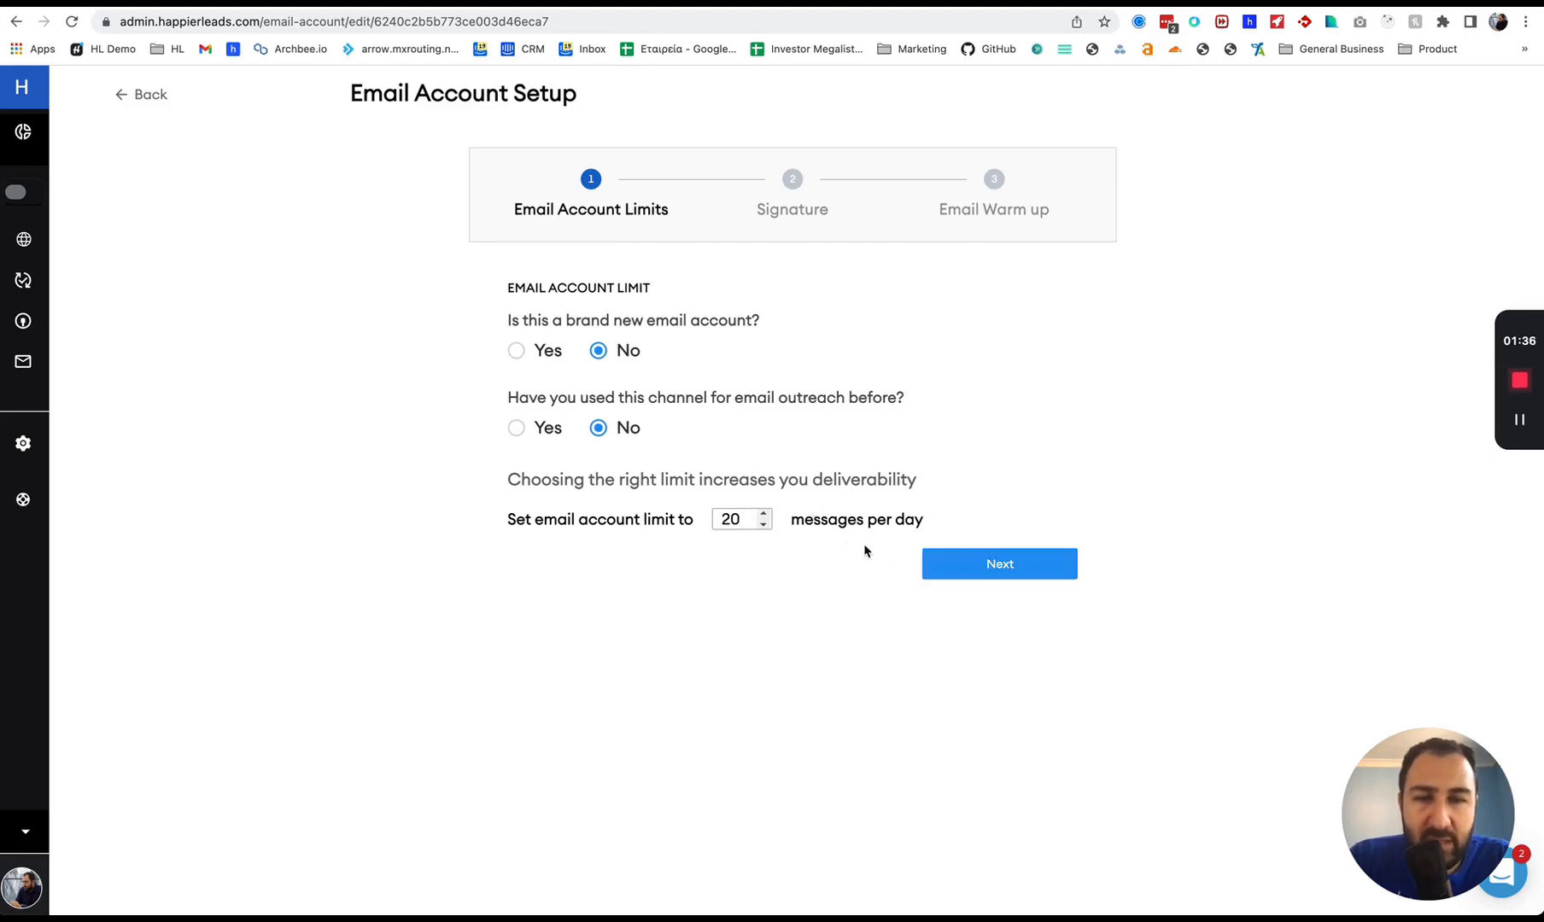
pyautogui.click(986, 564)
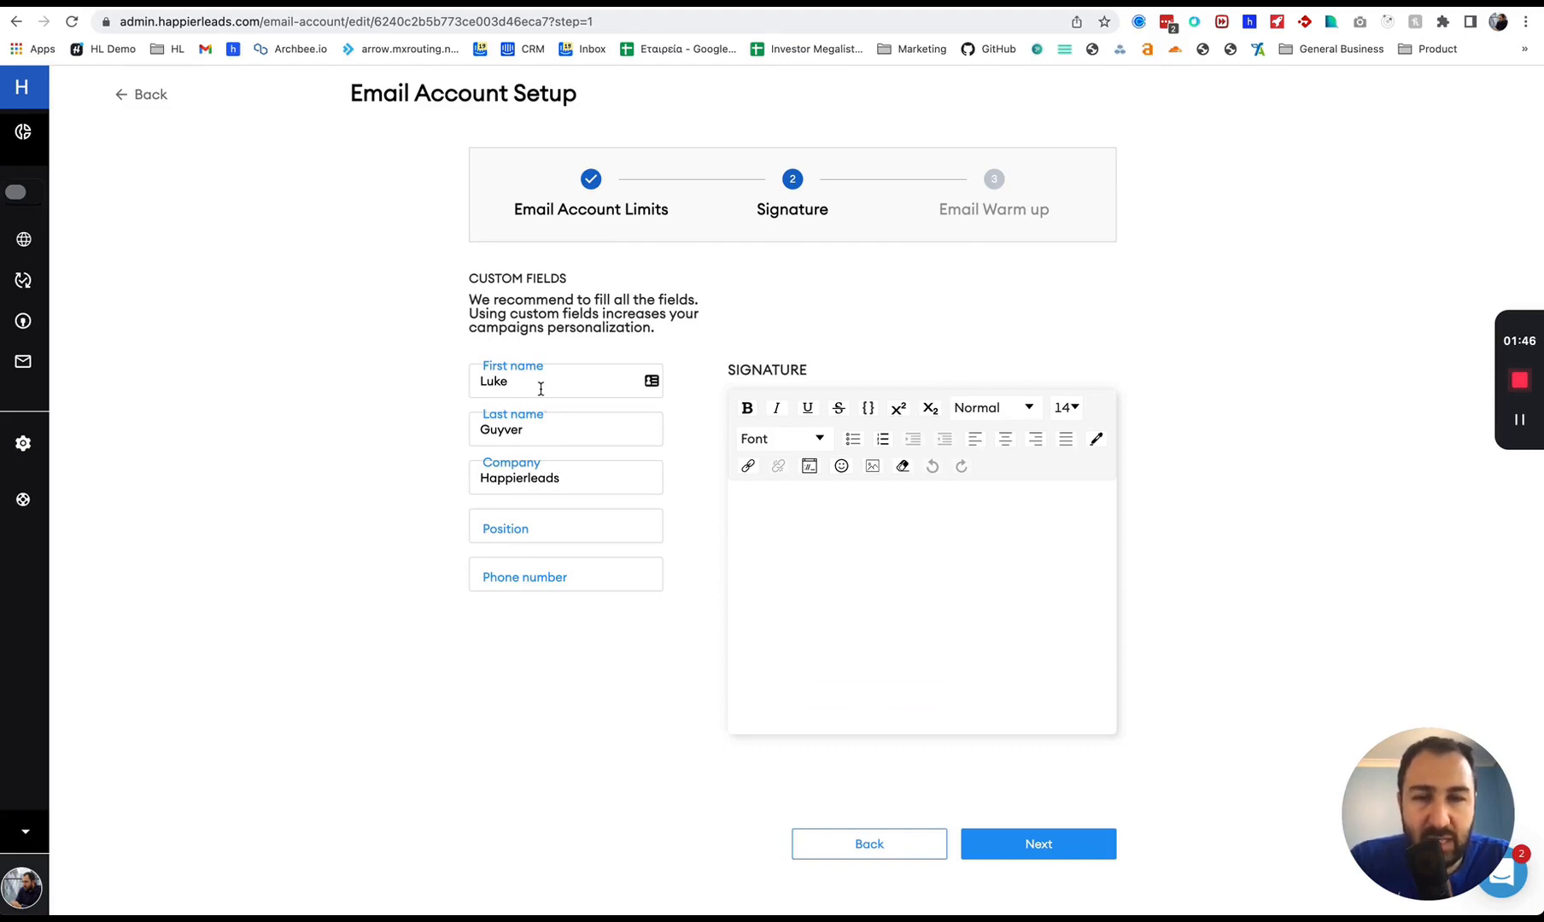
# Write an email signature with the sender's full name and Happierleads on separate lines, and proceed to the email warm-up stage.
pyautogui.click(876, 564)
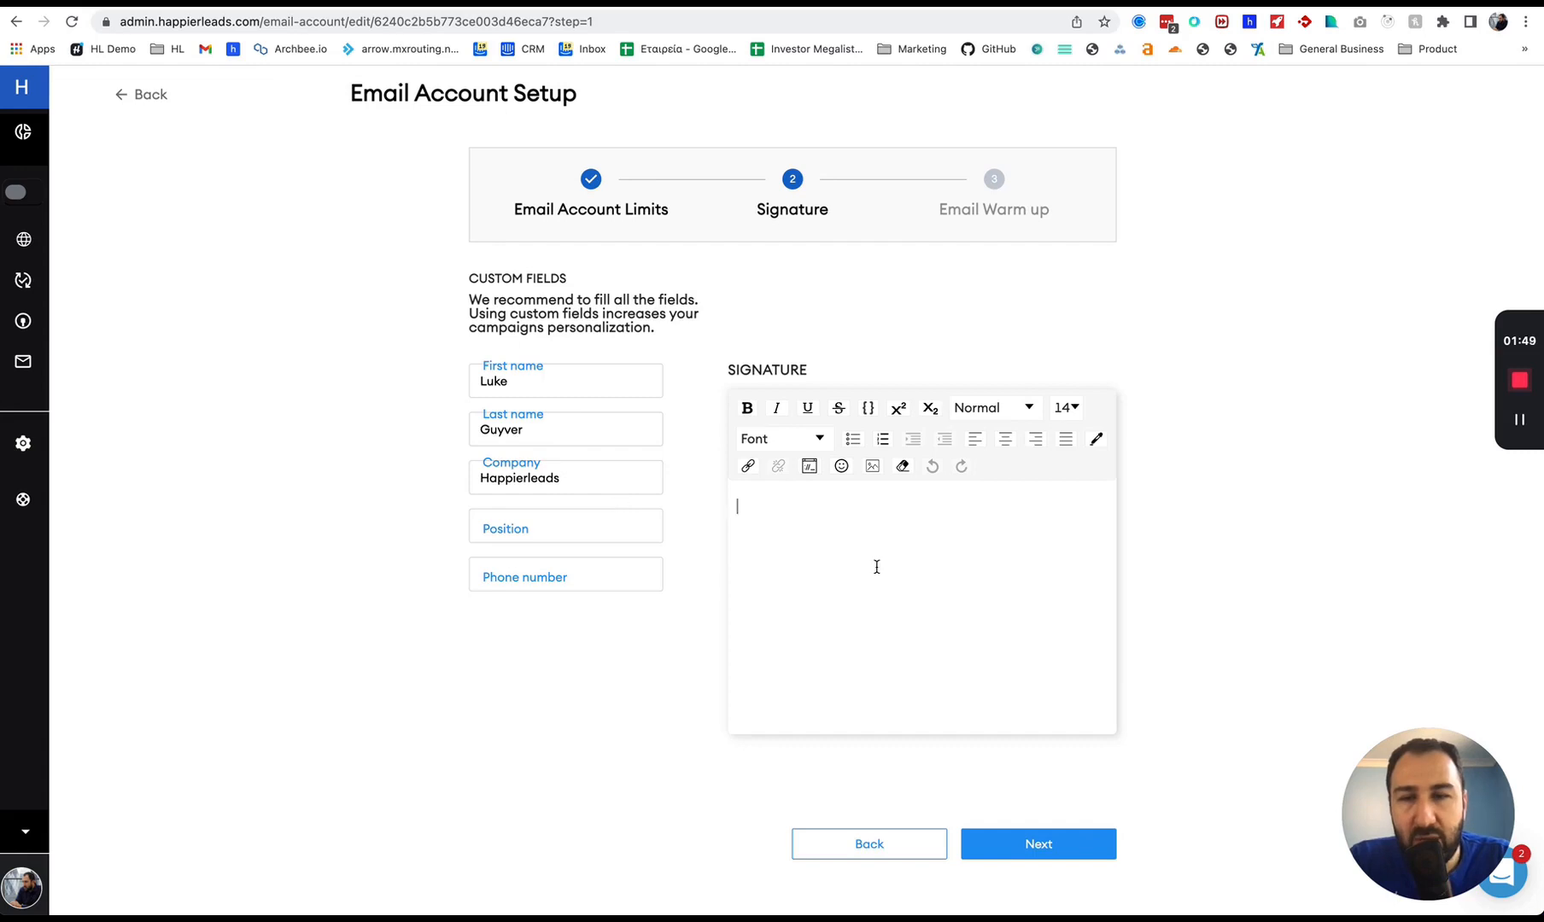
pyautogui.write('Luke Guyver')
pyautogui.press('Return')
pyautogui.write('Happierleads')
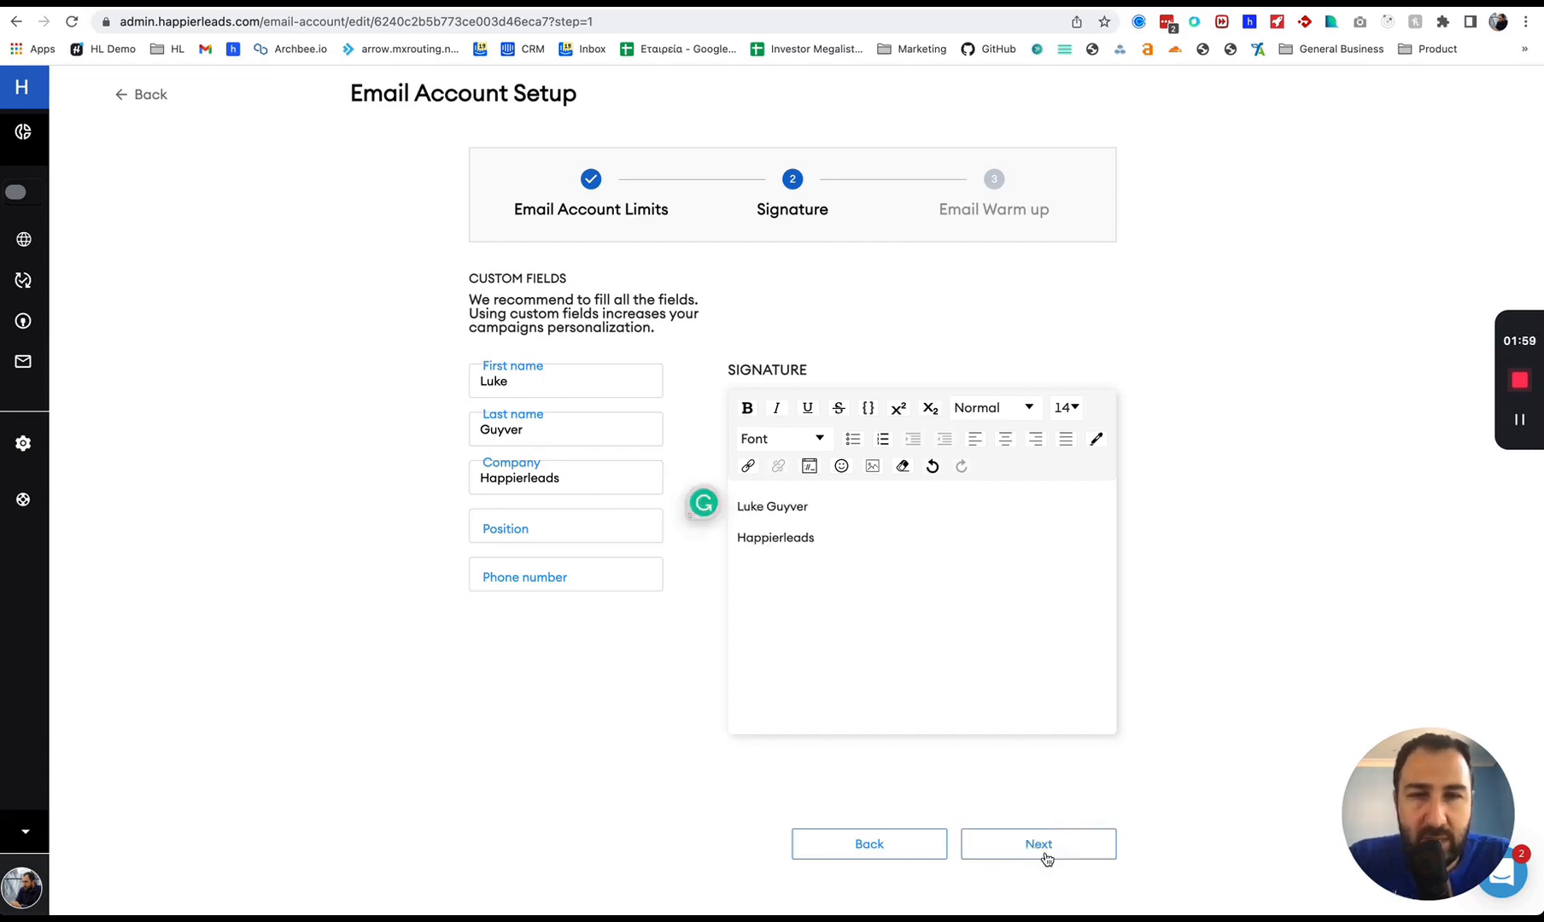
pyautogui.click(1043, 857)
pyautogui.click(1067, 521)
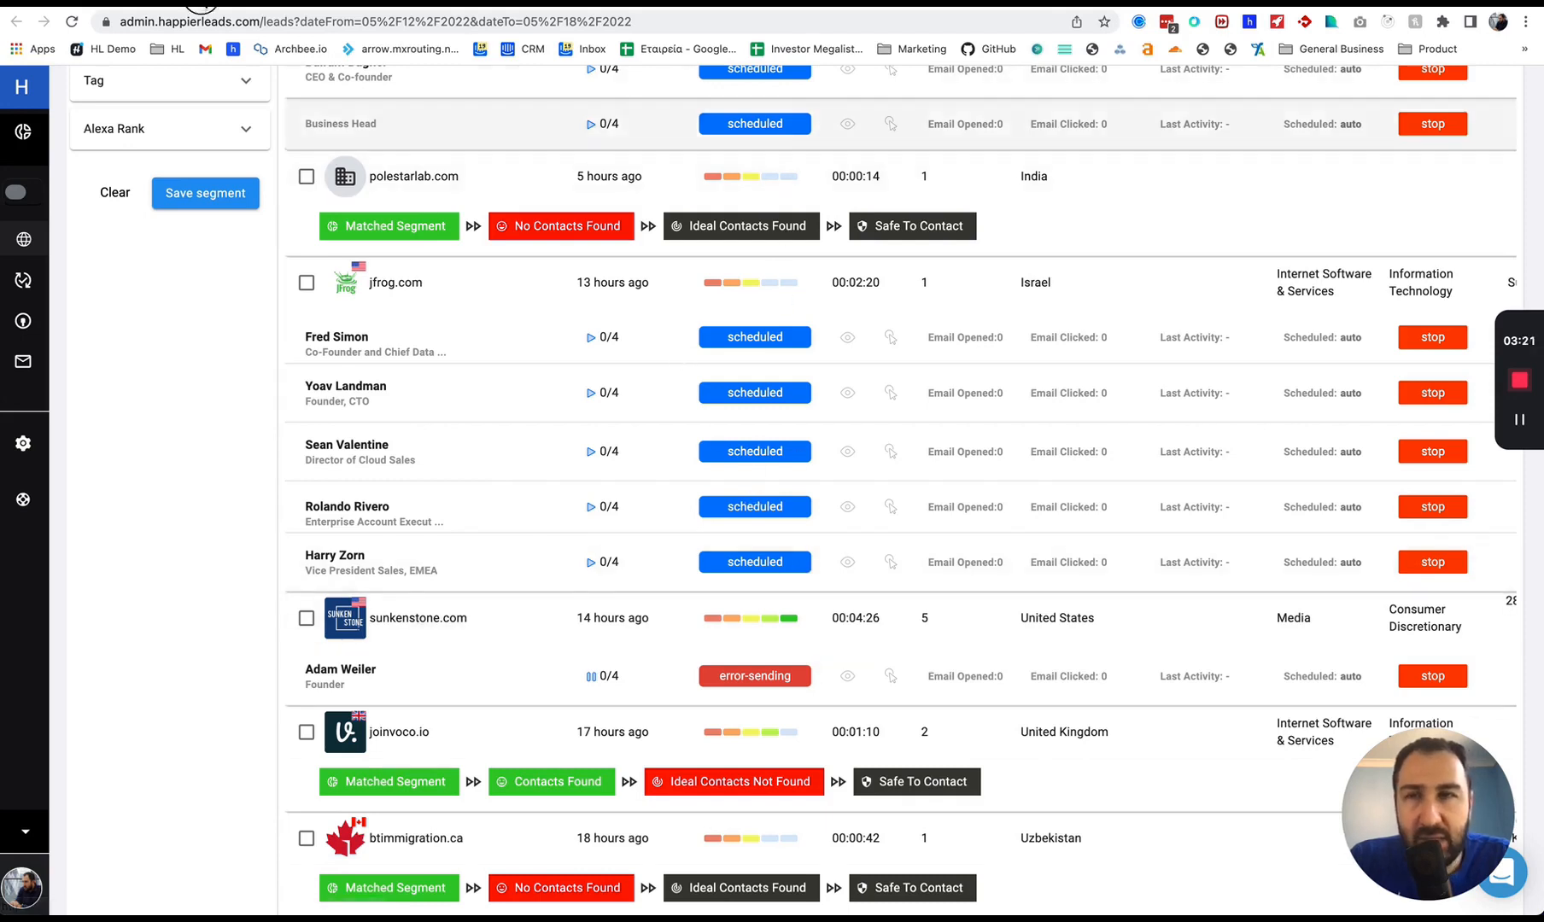
# Compare the daily sending limits of the connected email accounts with the contacts scheduled for emails in the leads list.
pyautogui.click(202, 5)
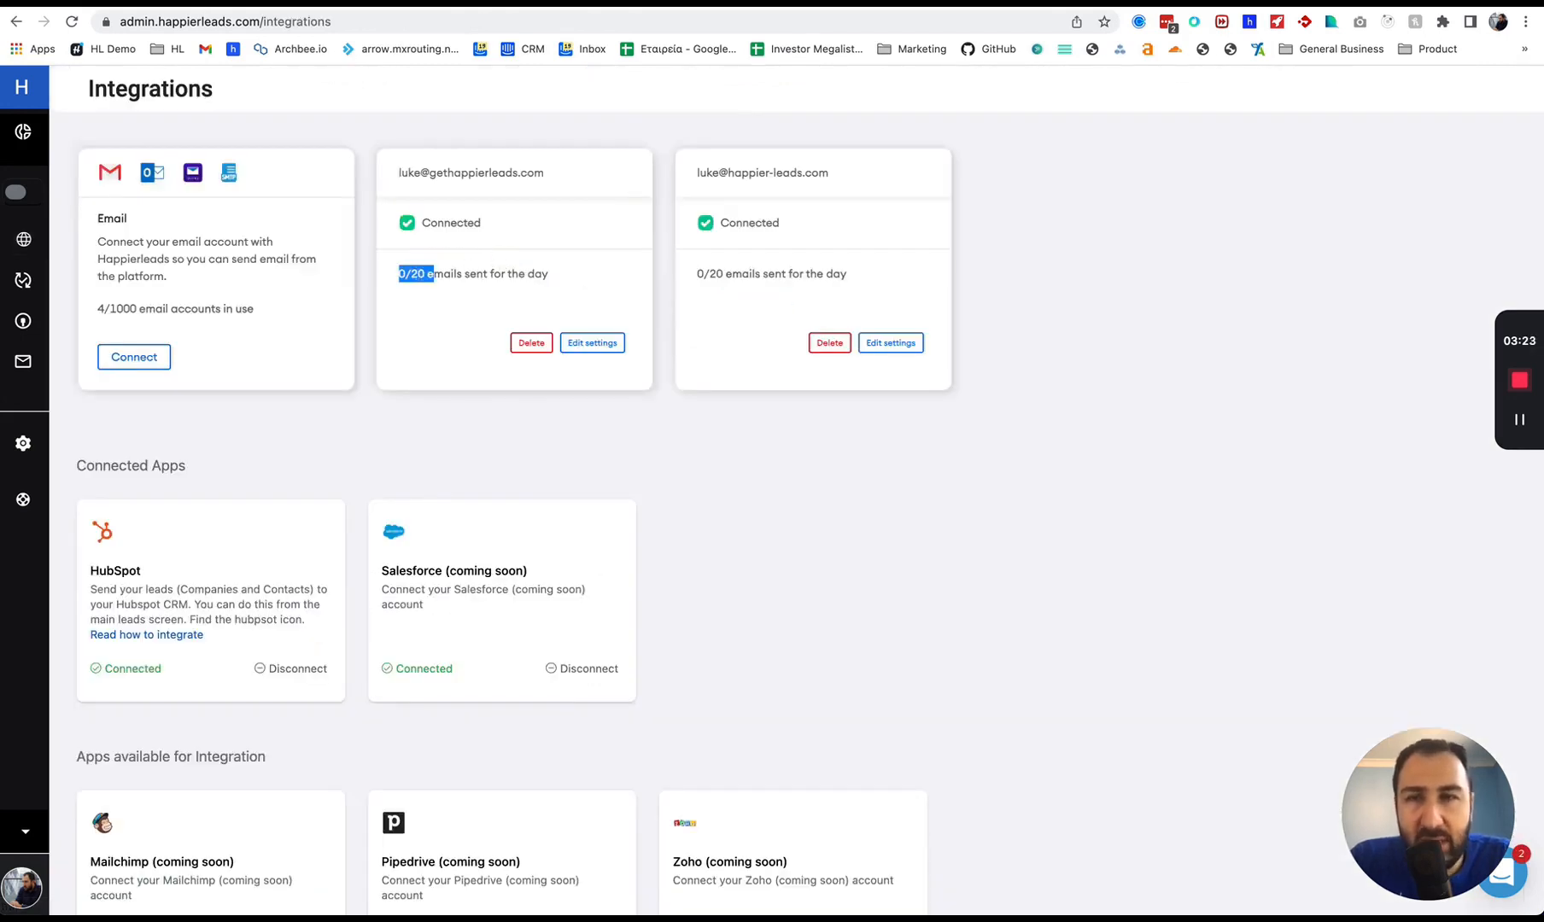
pyautogui.click(342, 4)
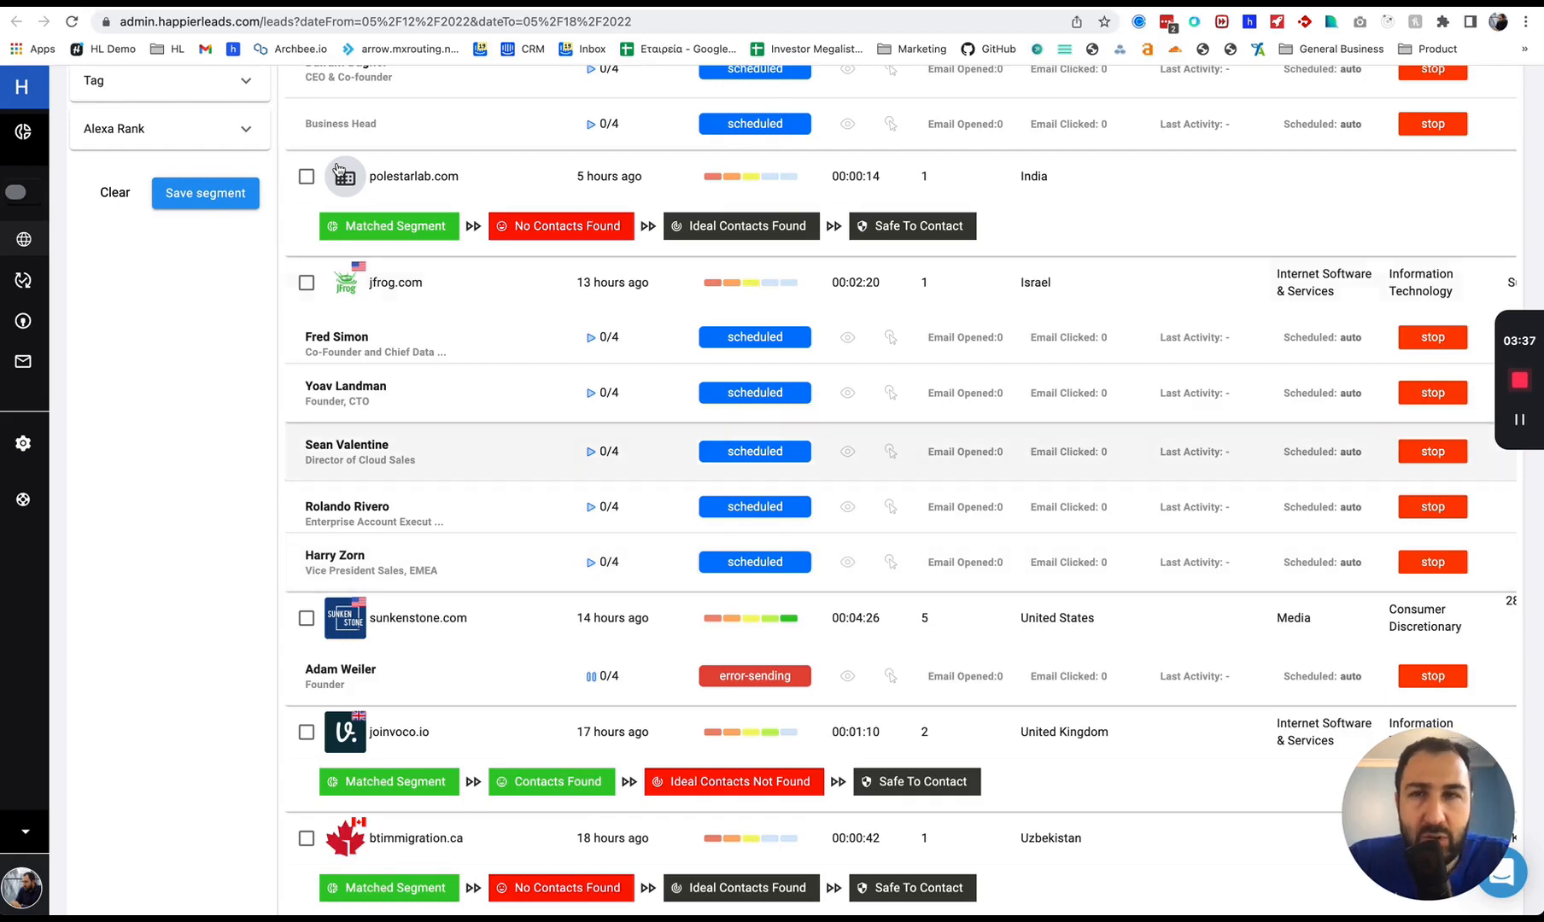
pyautogui.hotkey('ctrl', 'Tab')
pyautogui.click(679, 461)
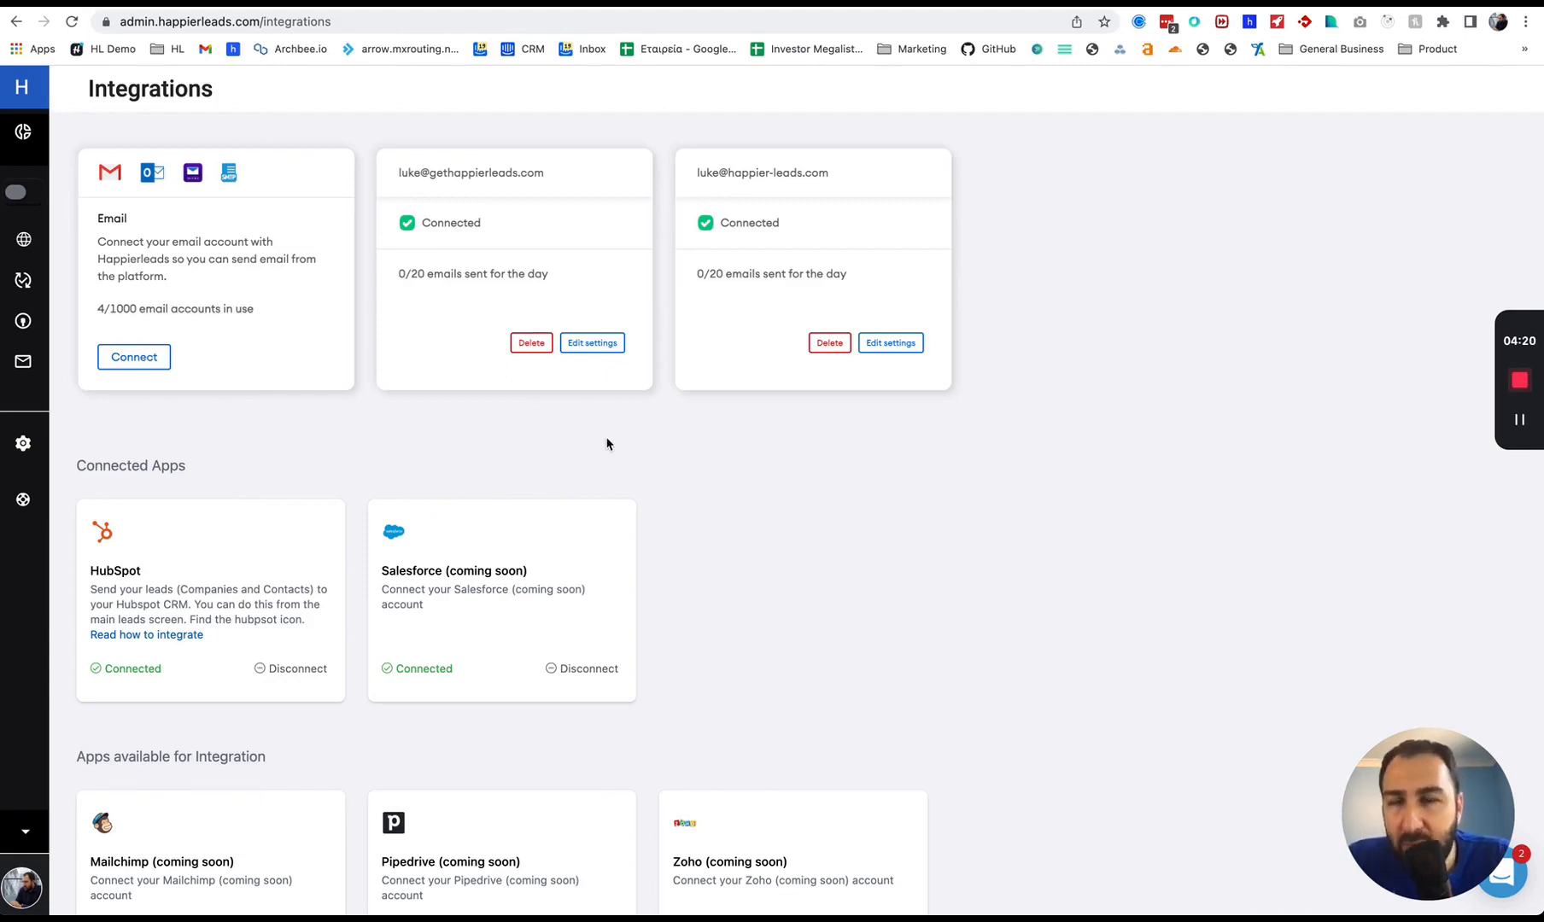
# Create a new email campaign and name it Email retargeting.
pyautogui.moveTo(17, 430)
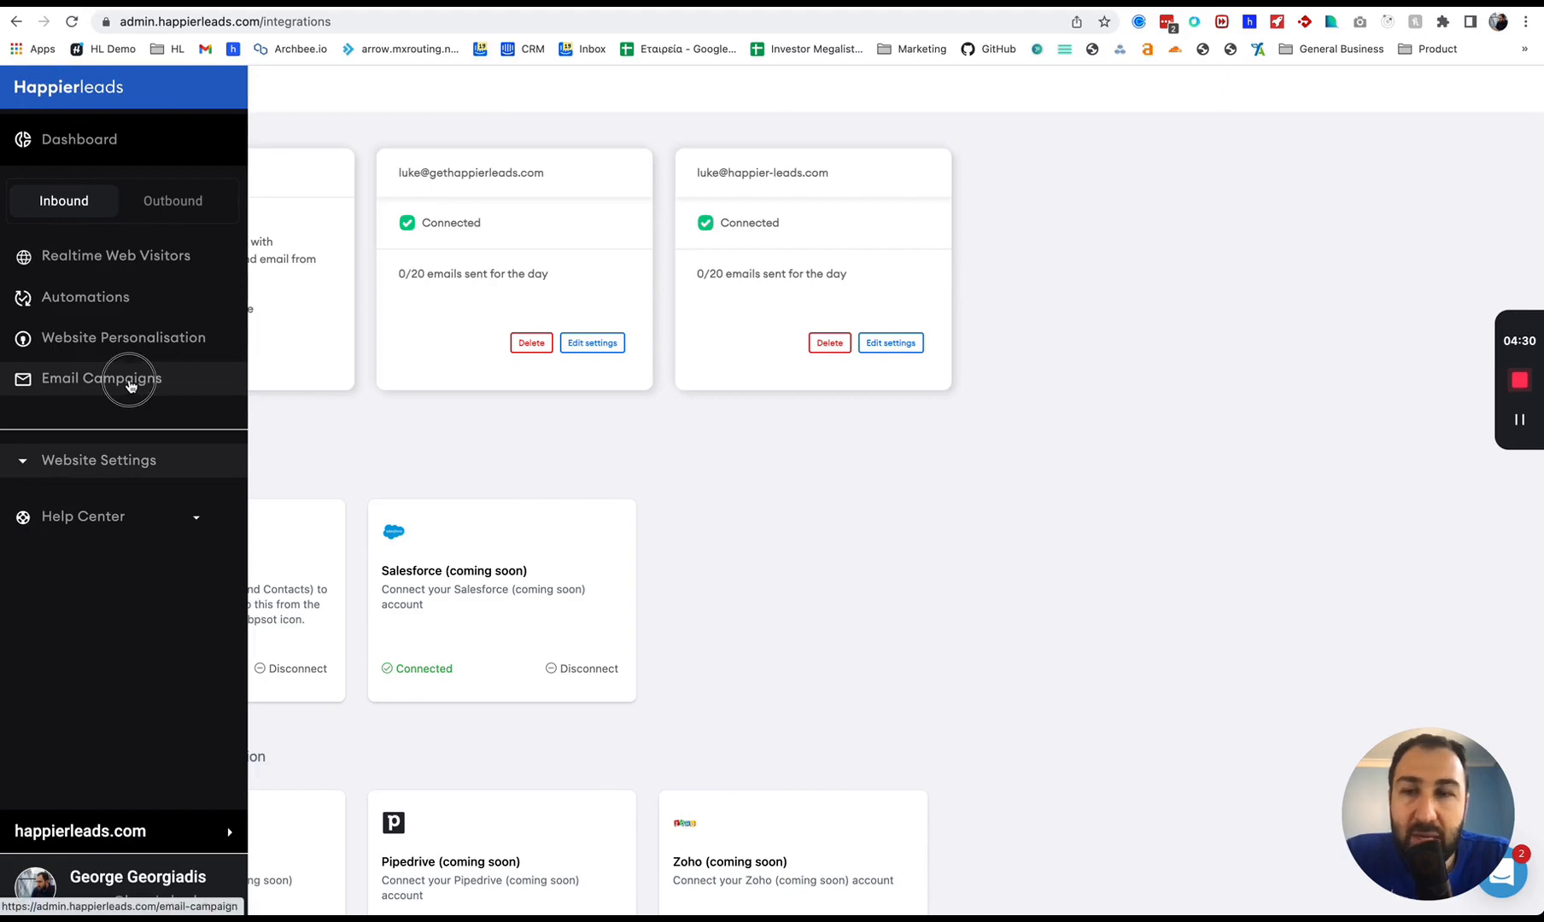
pyautogui.click(130, 382)
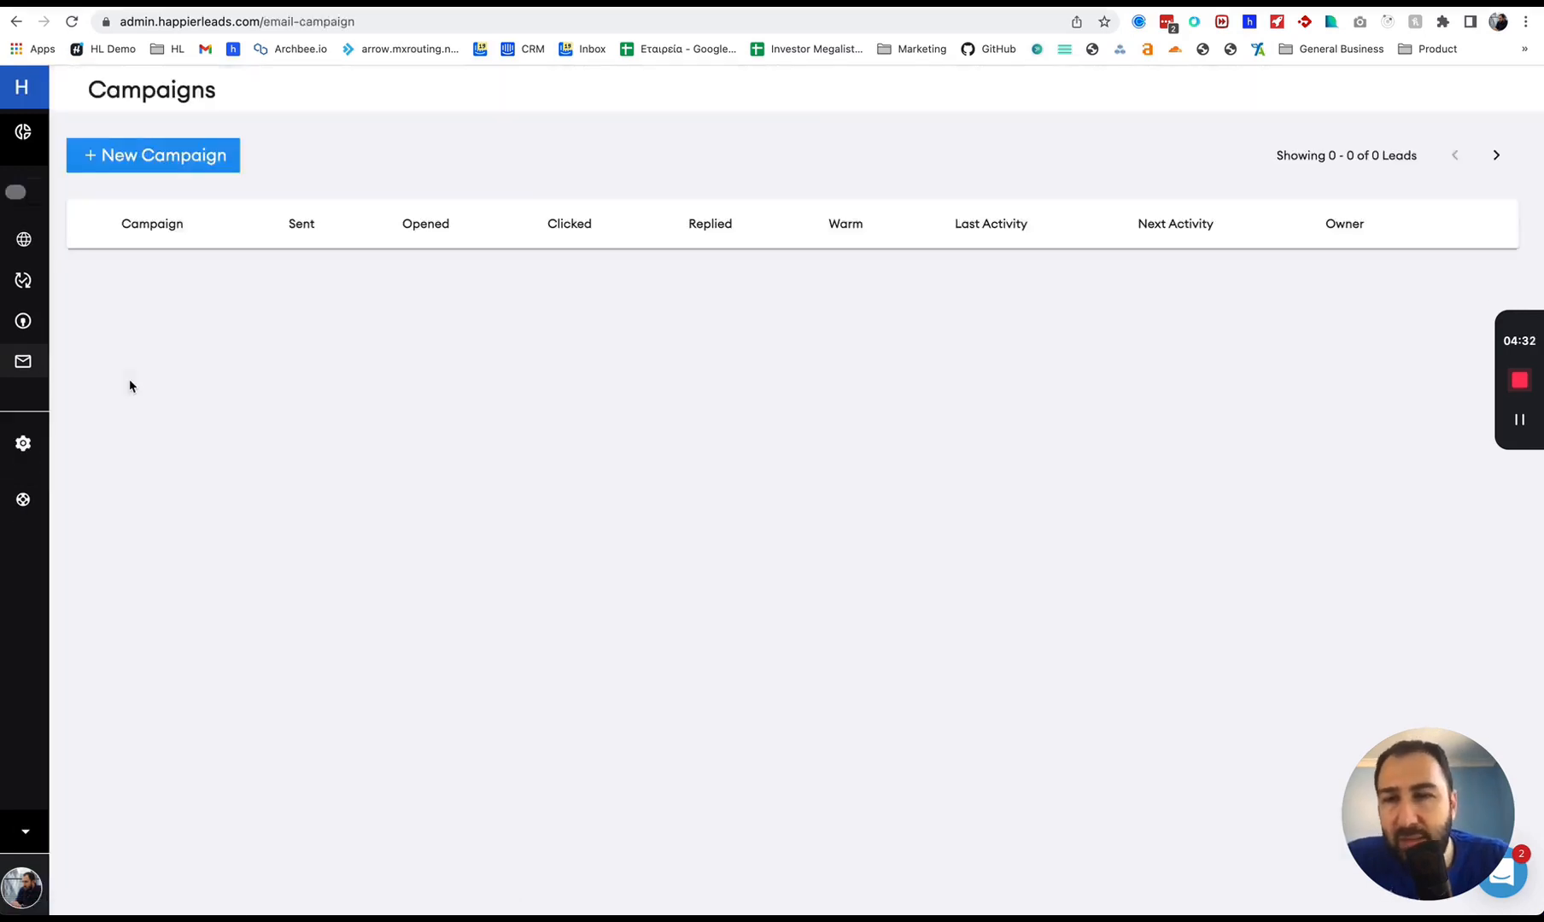
pyautogui.click(156, 152)
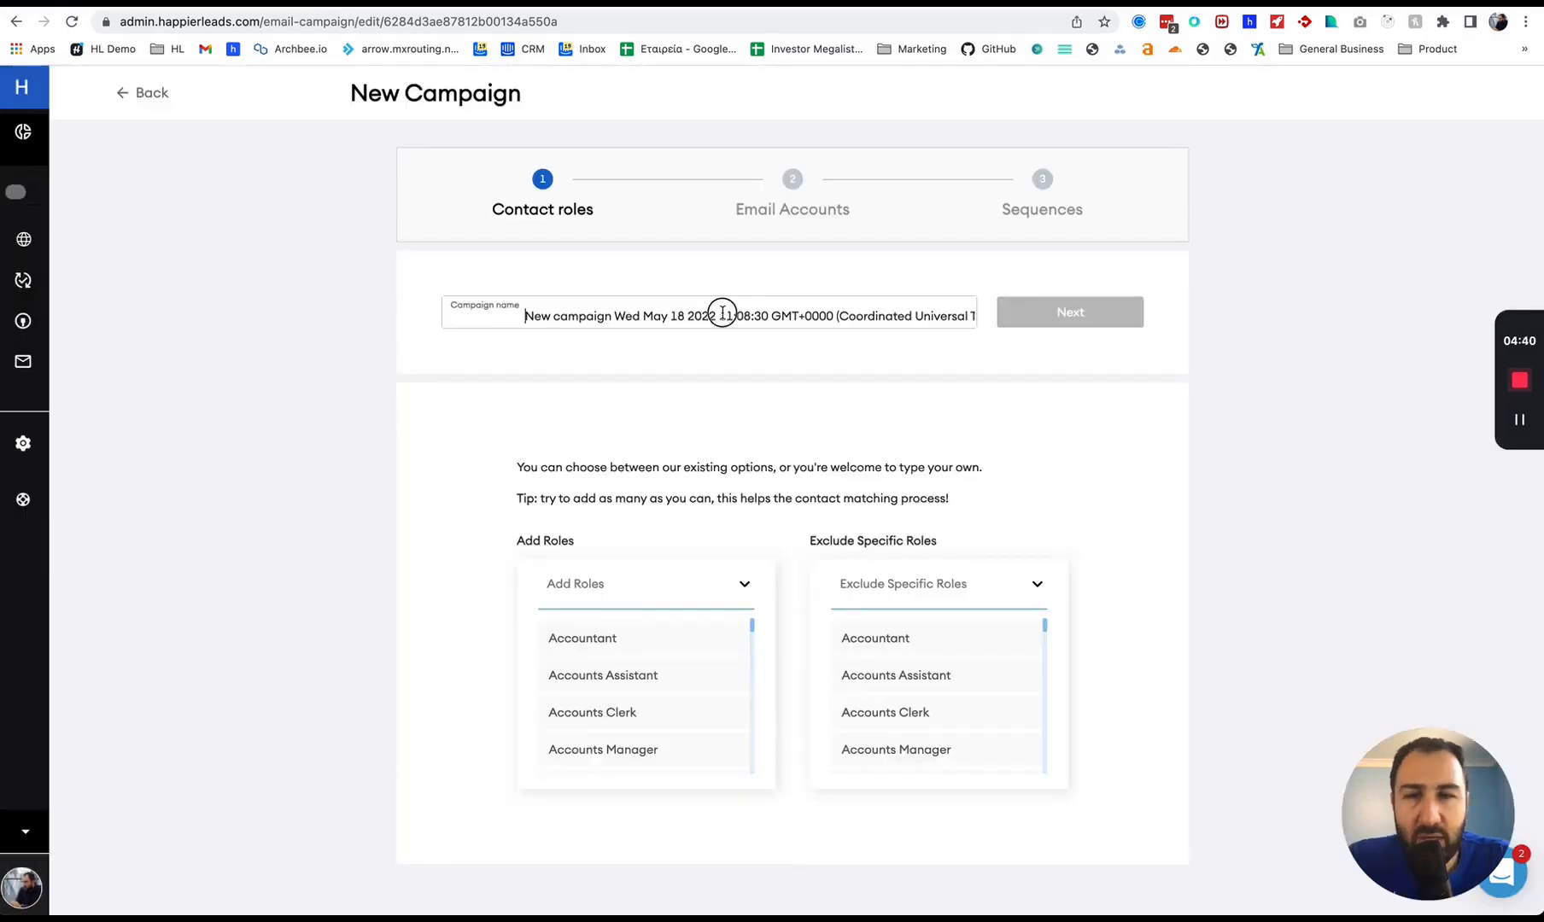
pyautogui.doubleClick(722, 313)
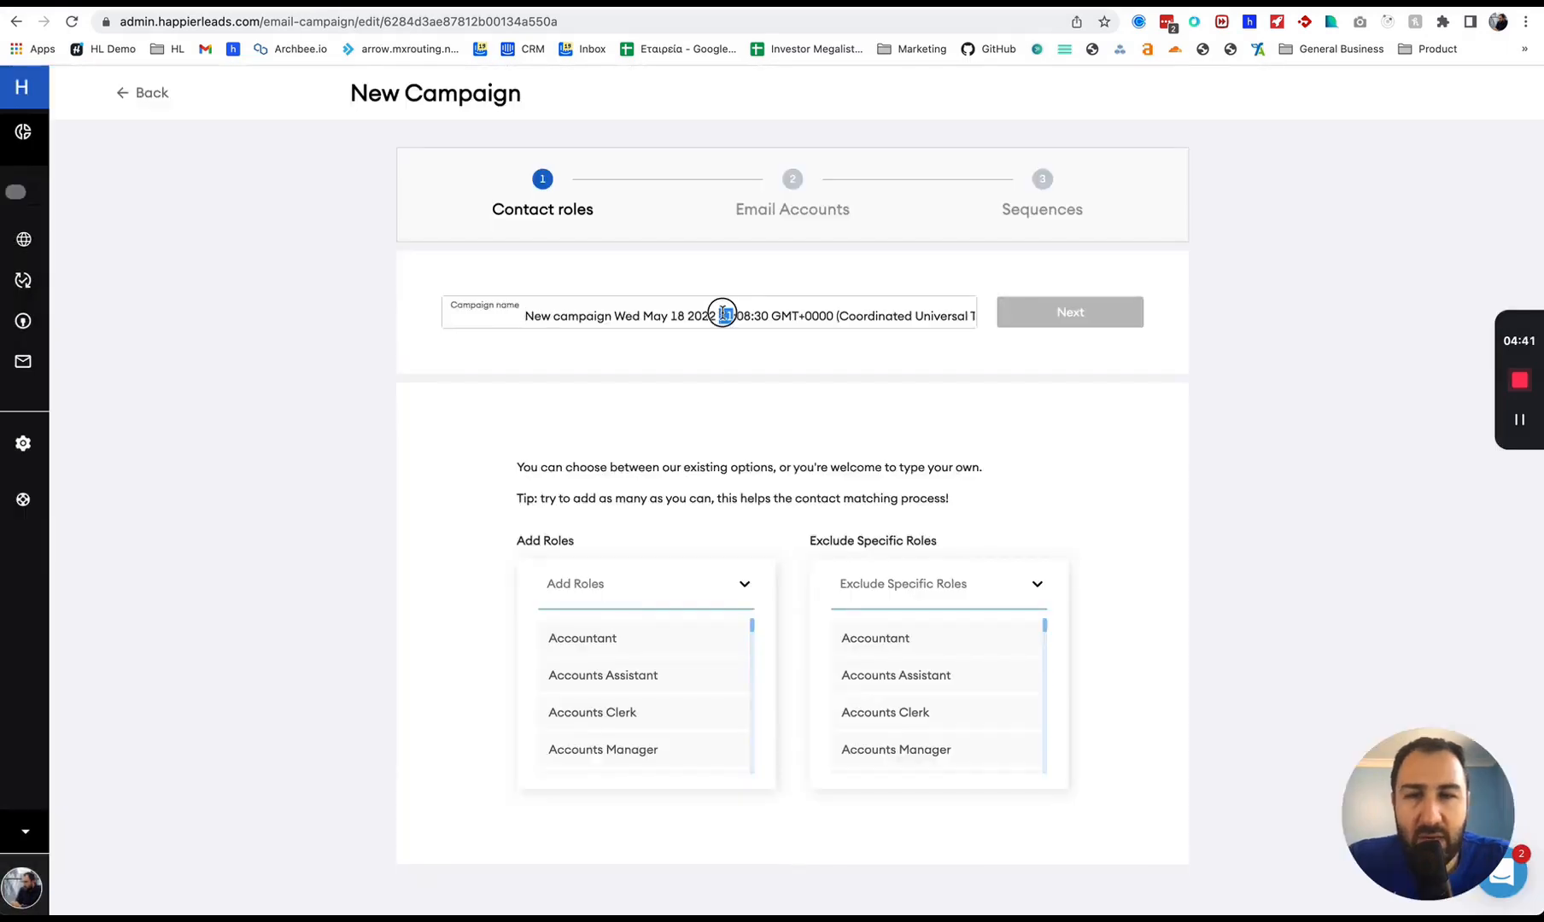
pyautogui.tripleClick(722, 313)
pyautogui.press('BackSpace')
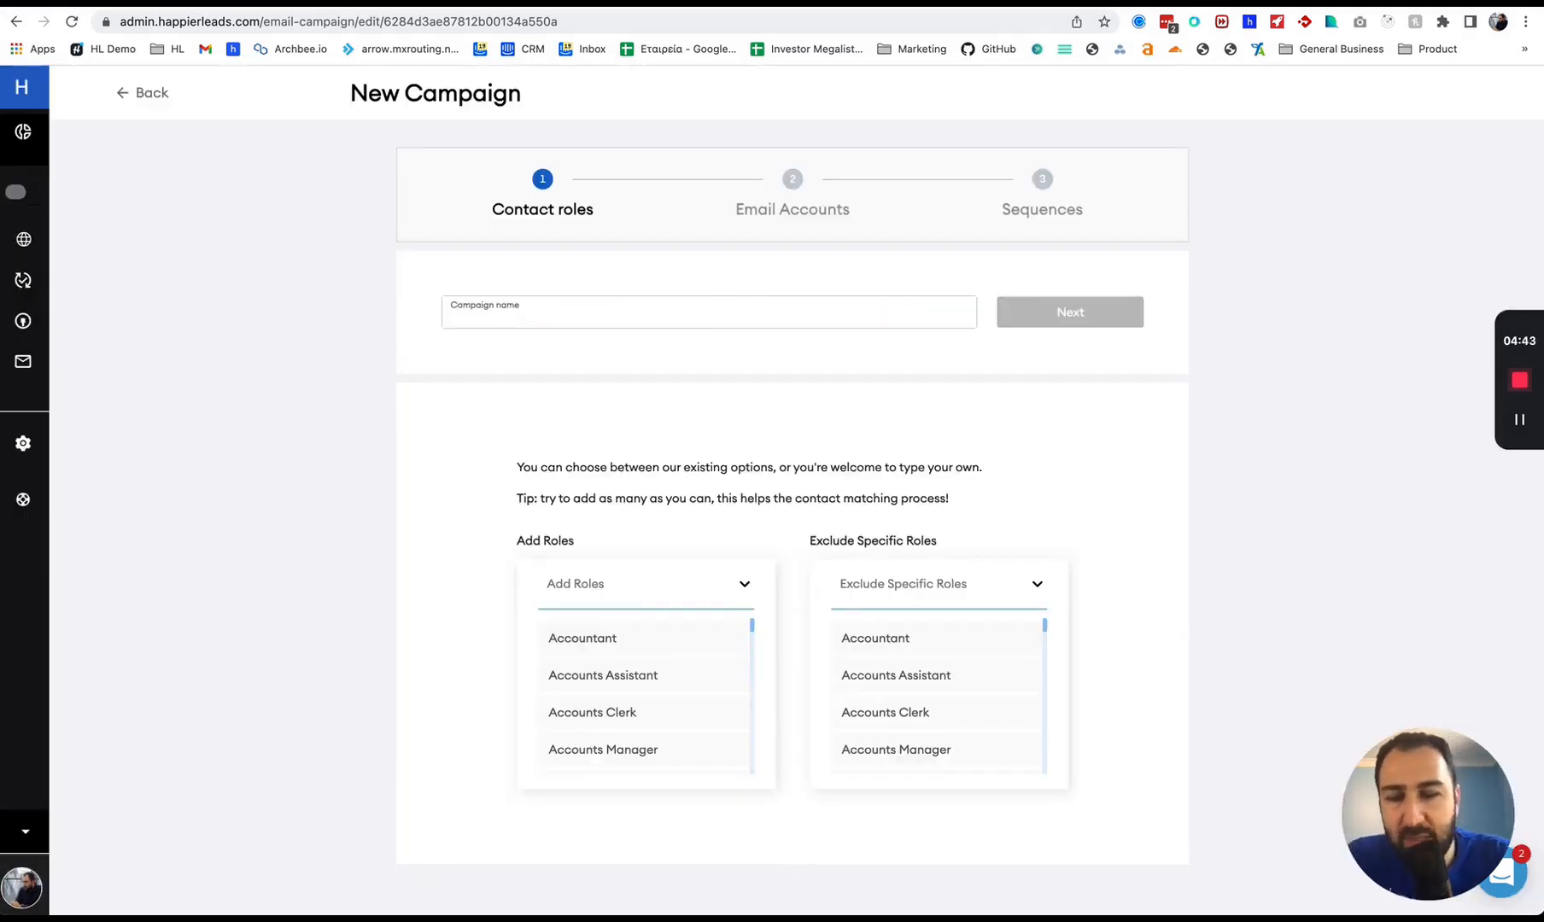
pyautogui.write('E')
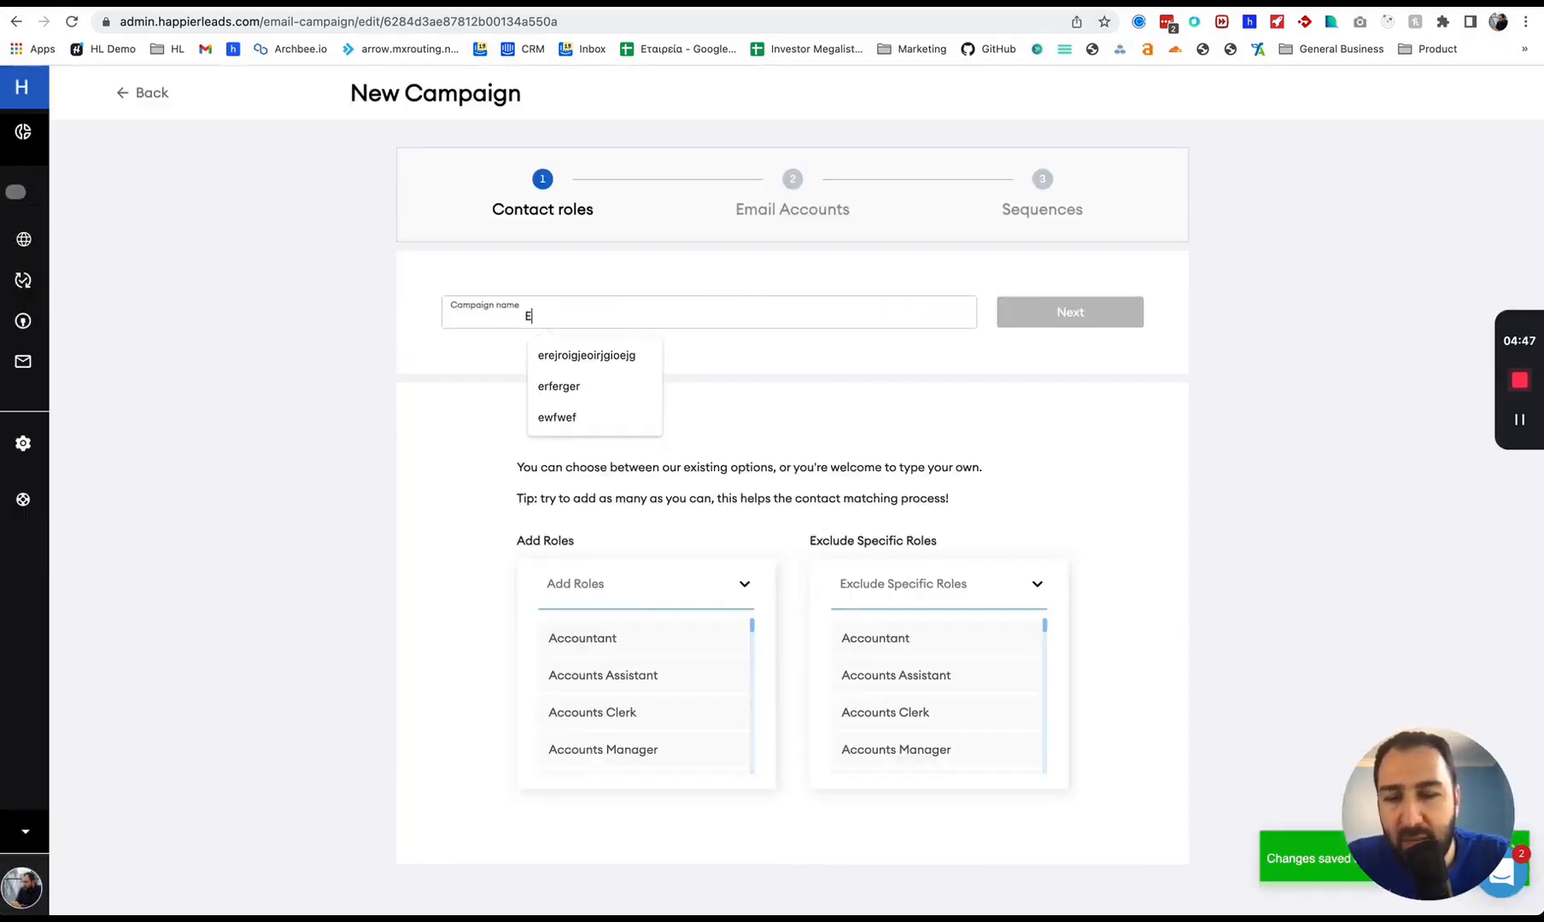
pyautogui.write('mail retargeting')
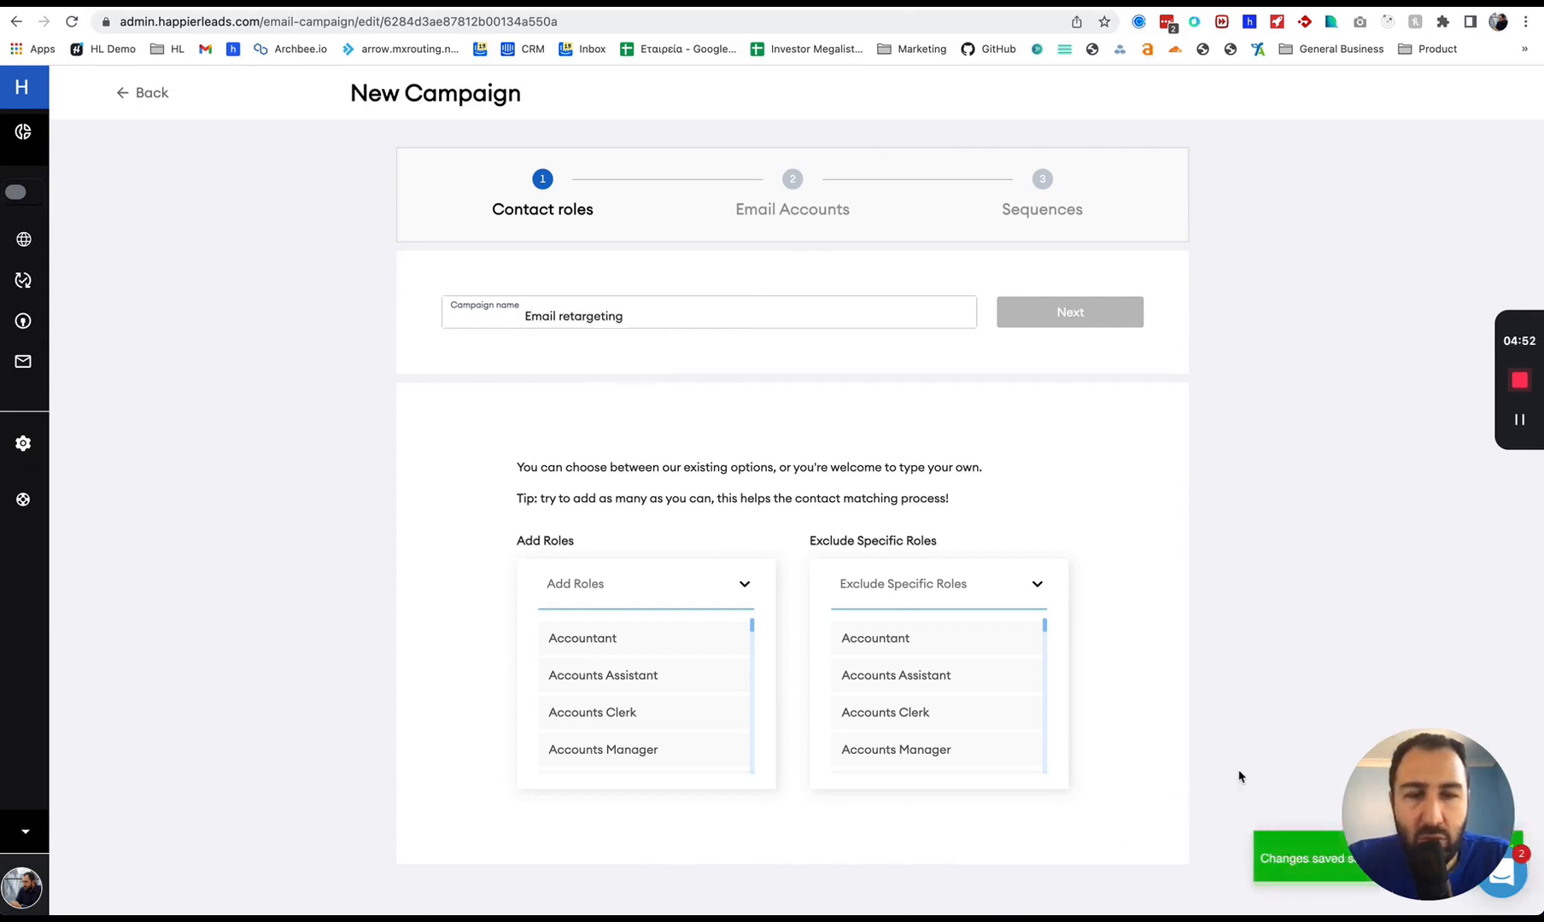
# Add ceo and delivery manager as custom contact roles for the campaign, removing any role added by mistake.
pyautogui.moveTo(1439, 809); pyautogui.dragTo(1444, 720)
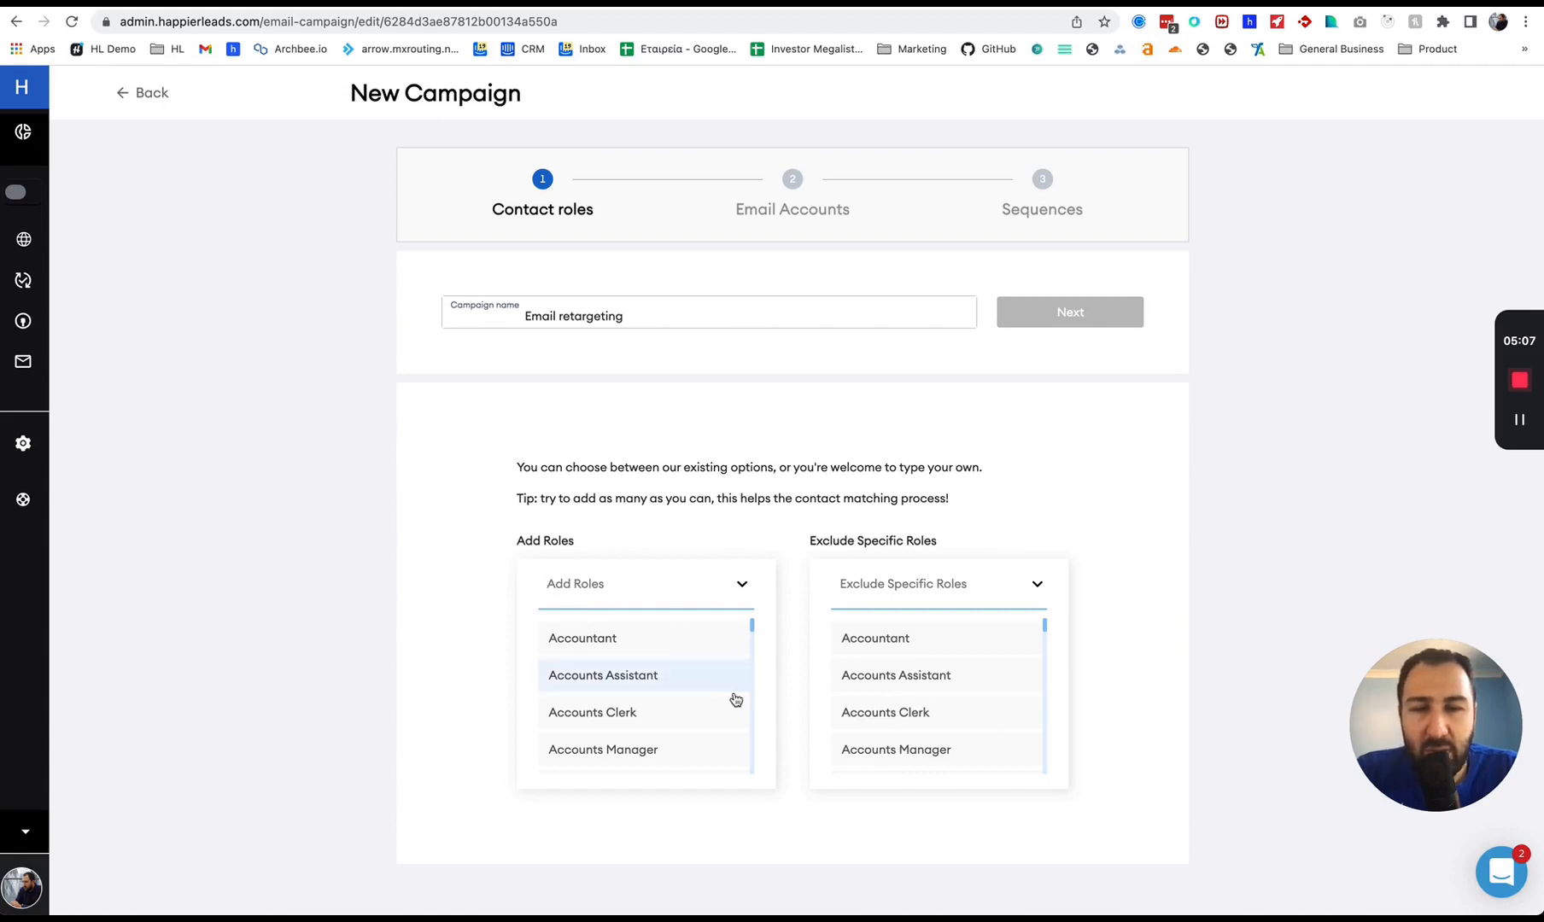
pyautogui.scroll(-10, 666, 747)
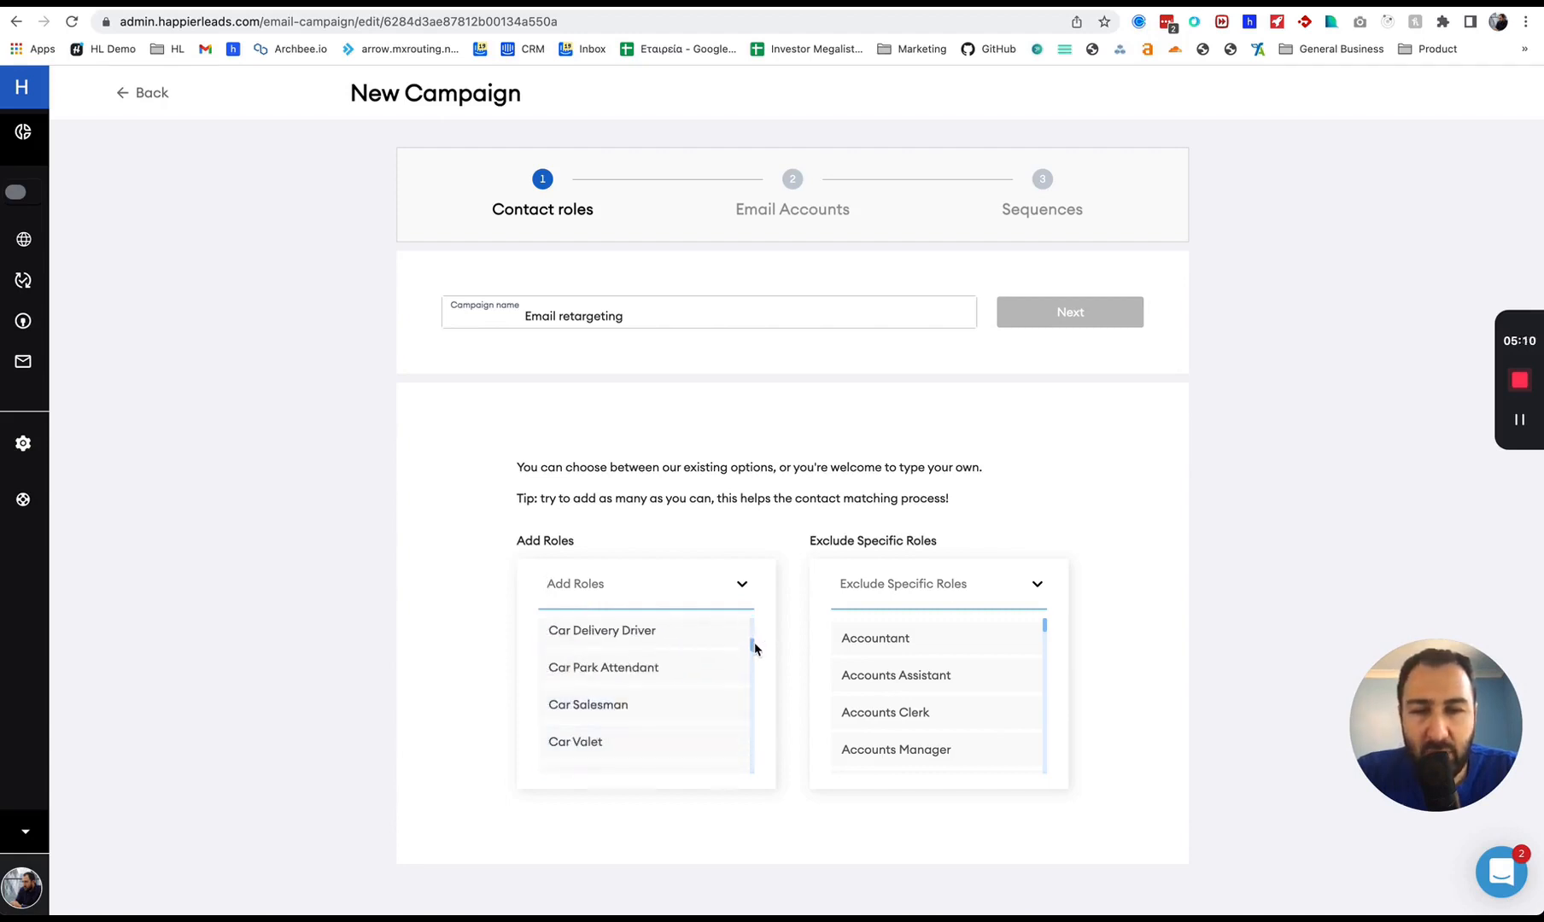
pyautogui.moveTo(755, 649); pyautogui.dragTo(766, 600)
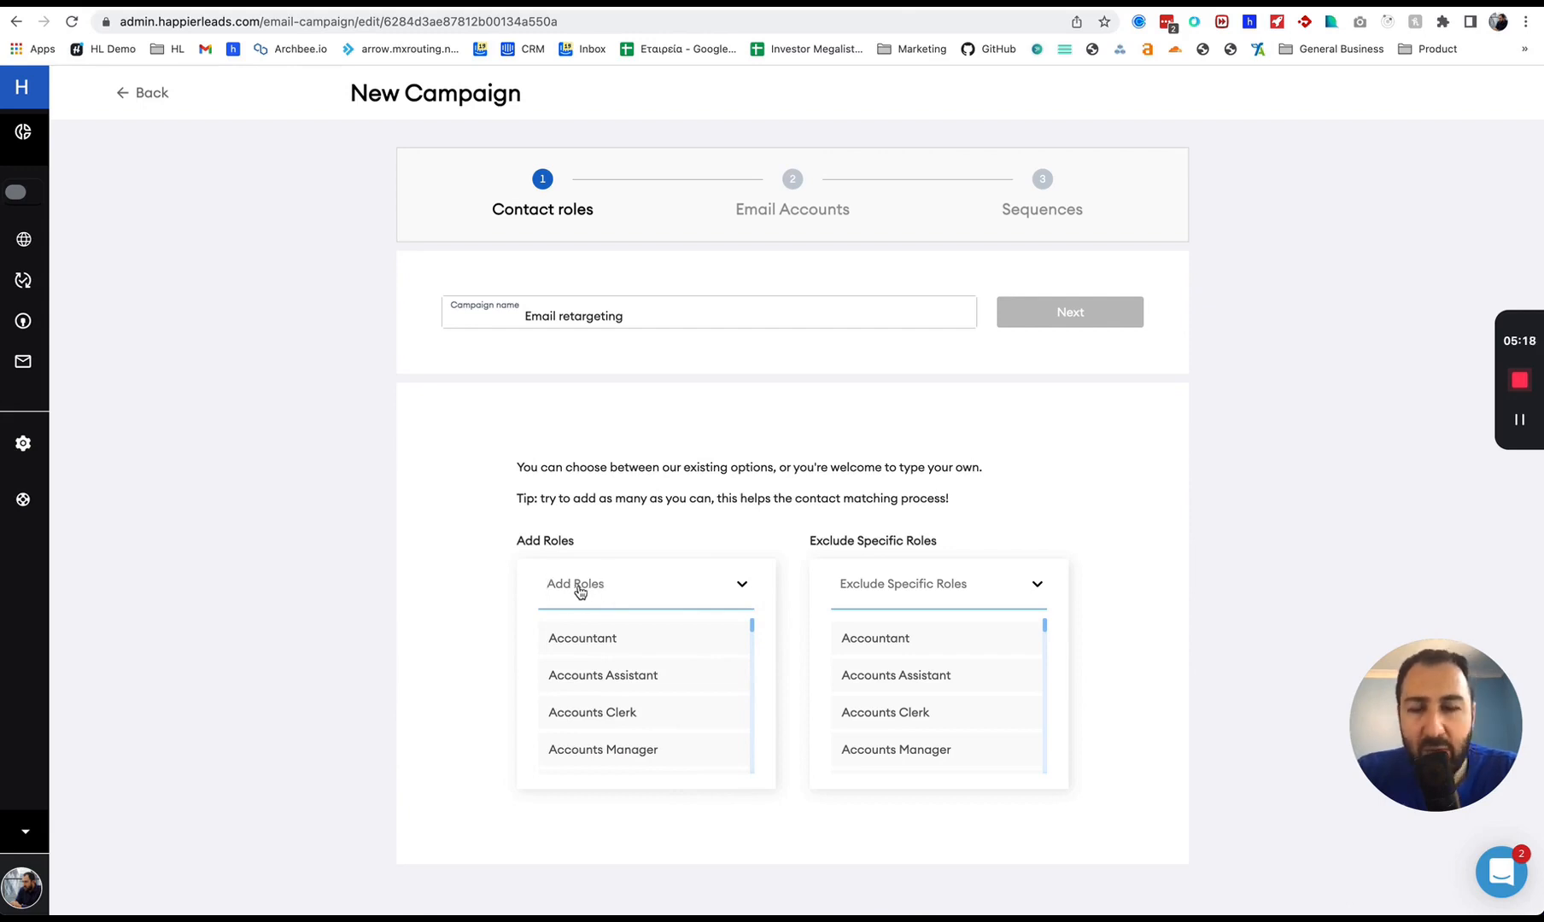
pyautogui.write('ce')
pyautogui.write('o')
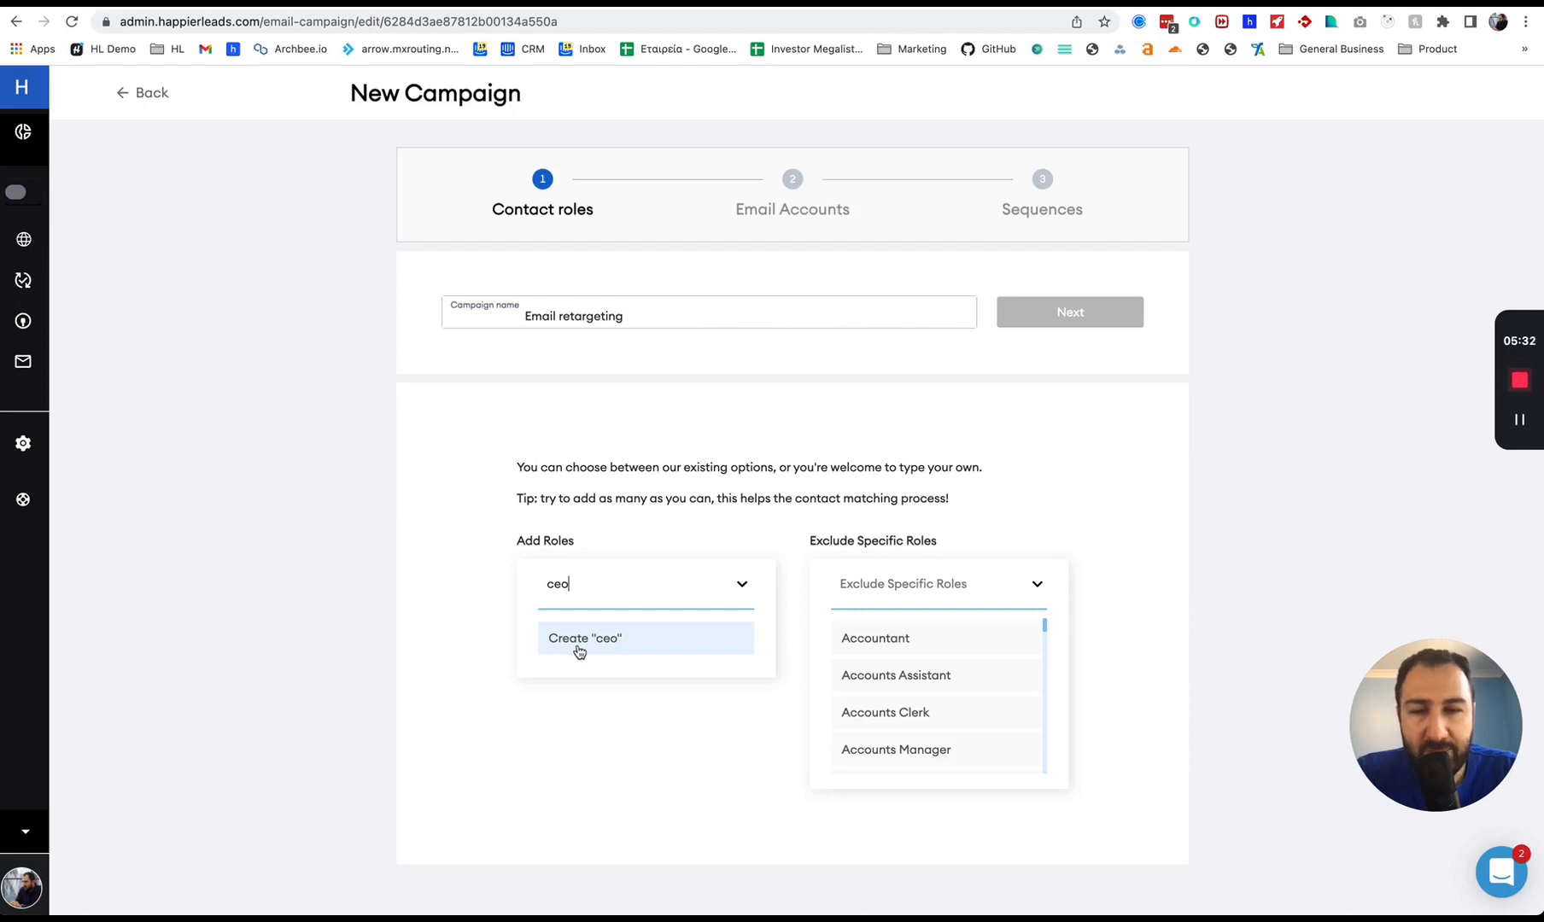
pyautogui.press('Return')
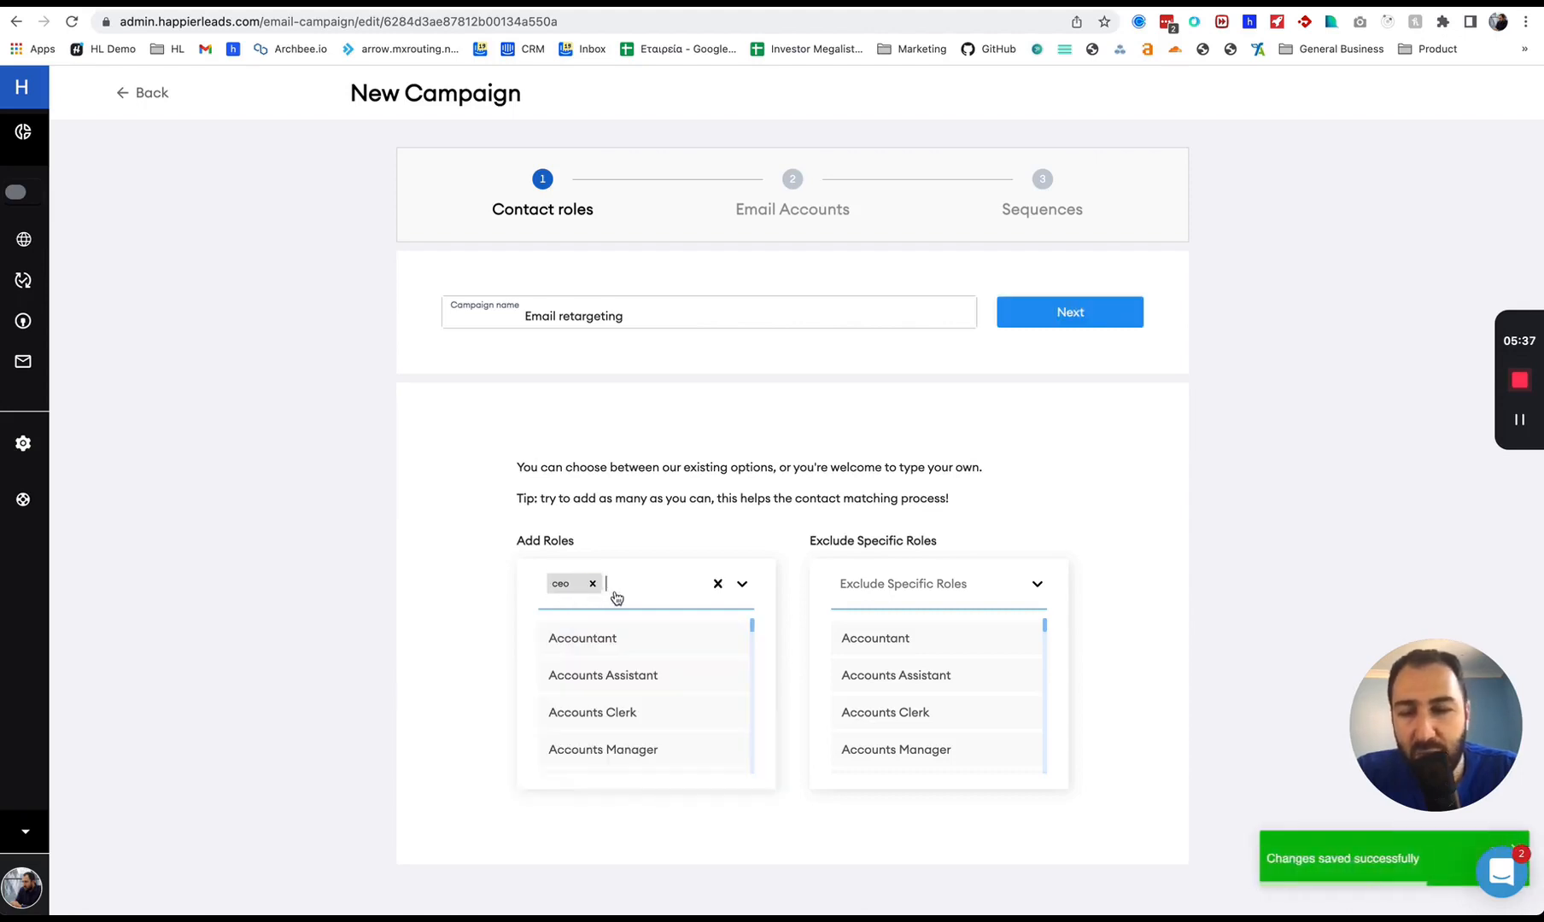
pyautogui.write('delivery manager')
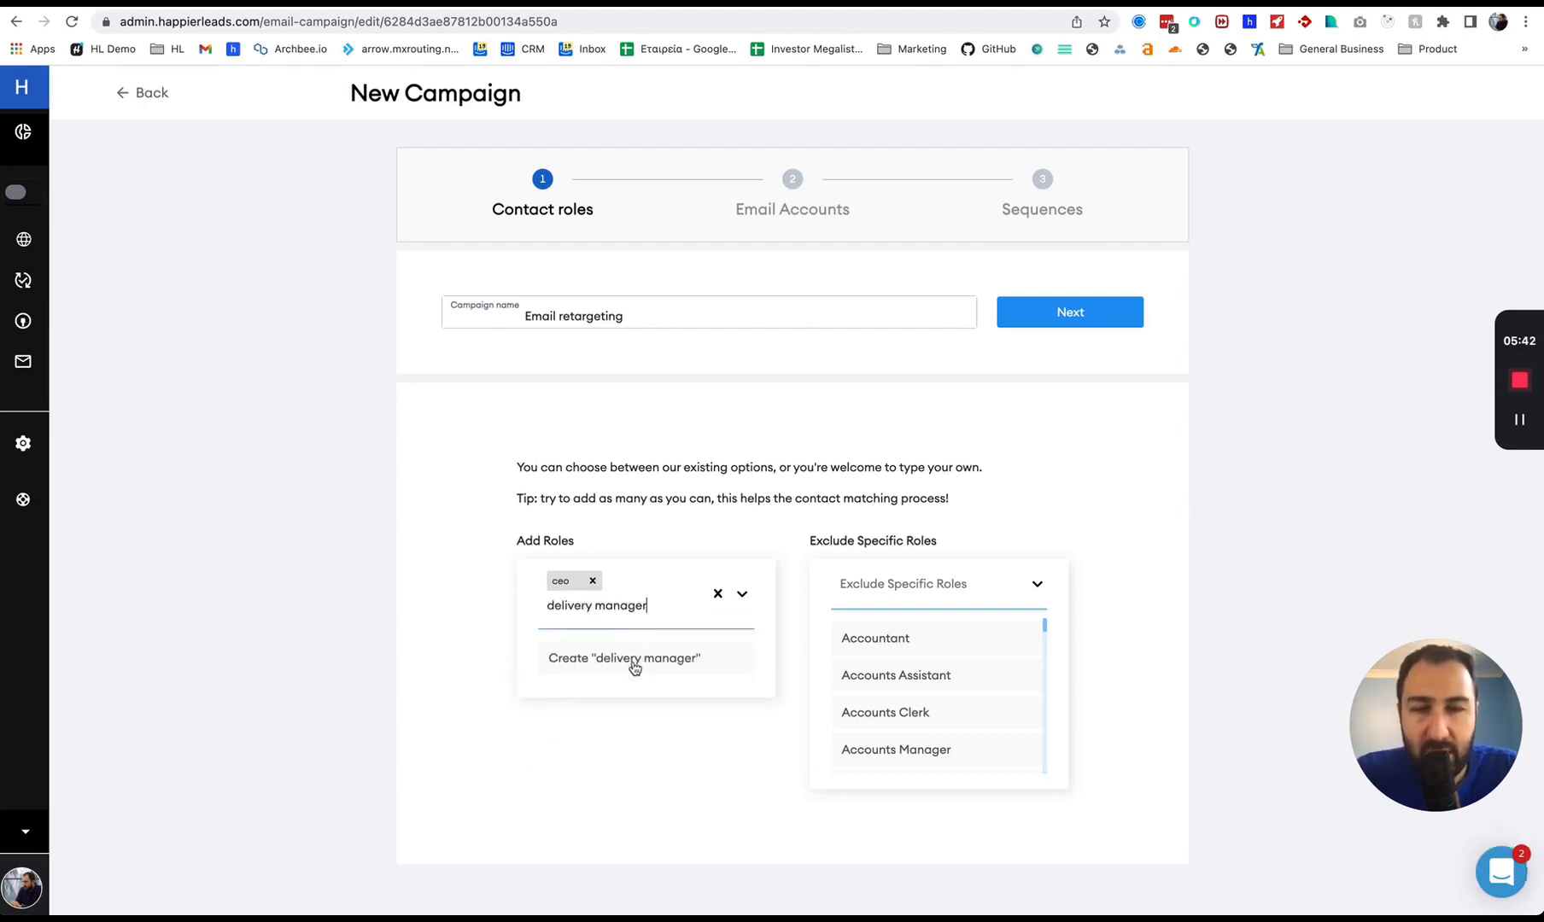
pyautogui.press('Return')
pyautogui.press('Return')
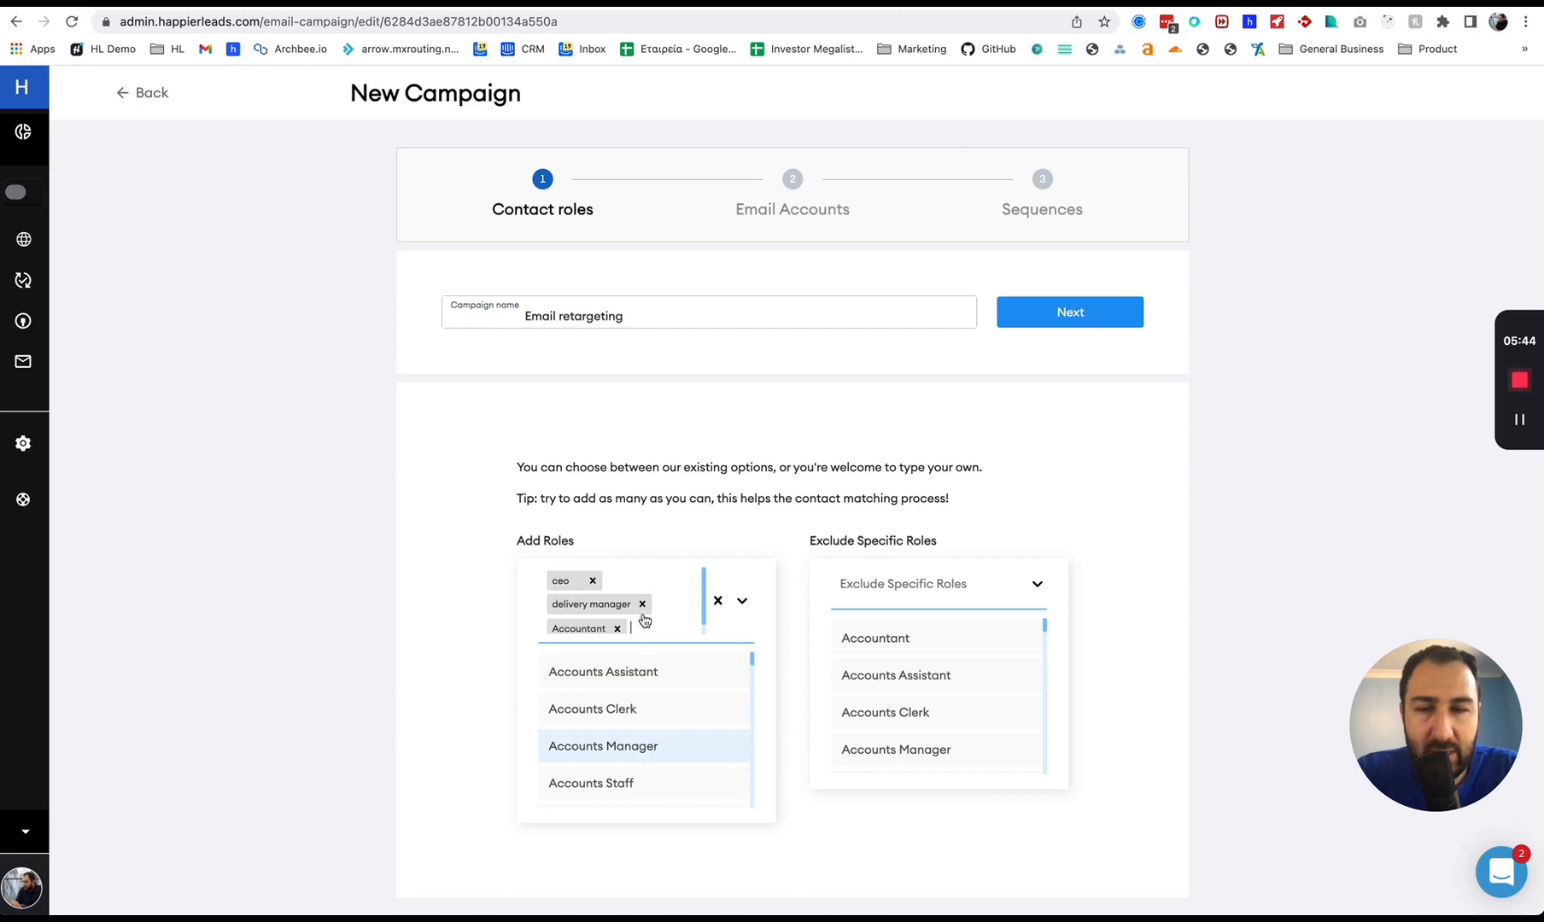
pyautogui.click(617, 628)
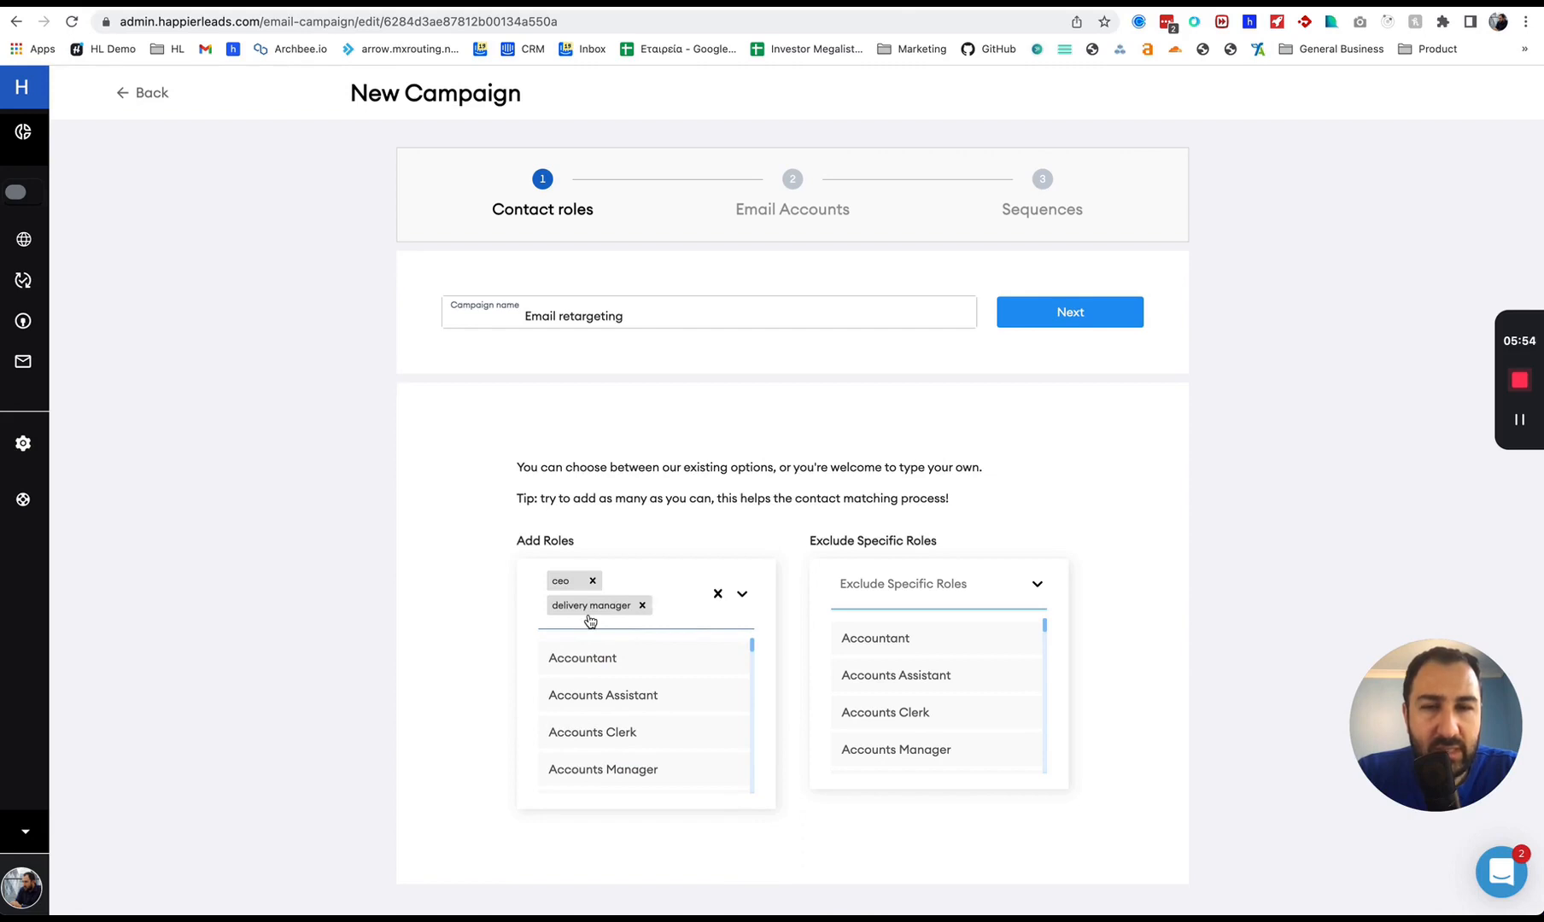
# Exclude the custom roles junior and cloud from the campaign's contacts.
pyautogui.click(898, 591)
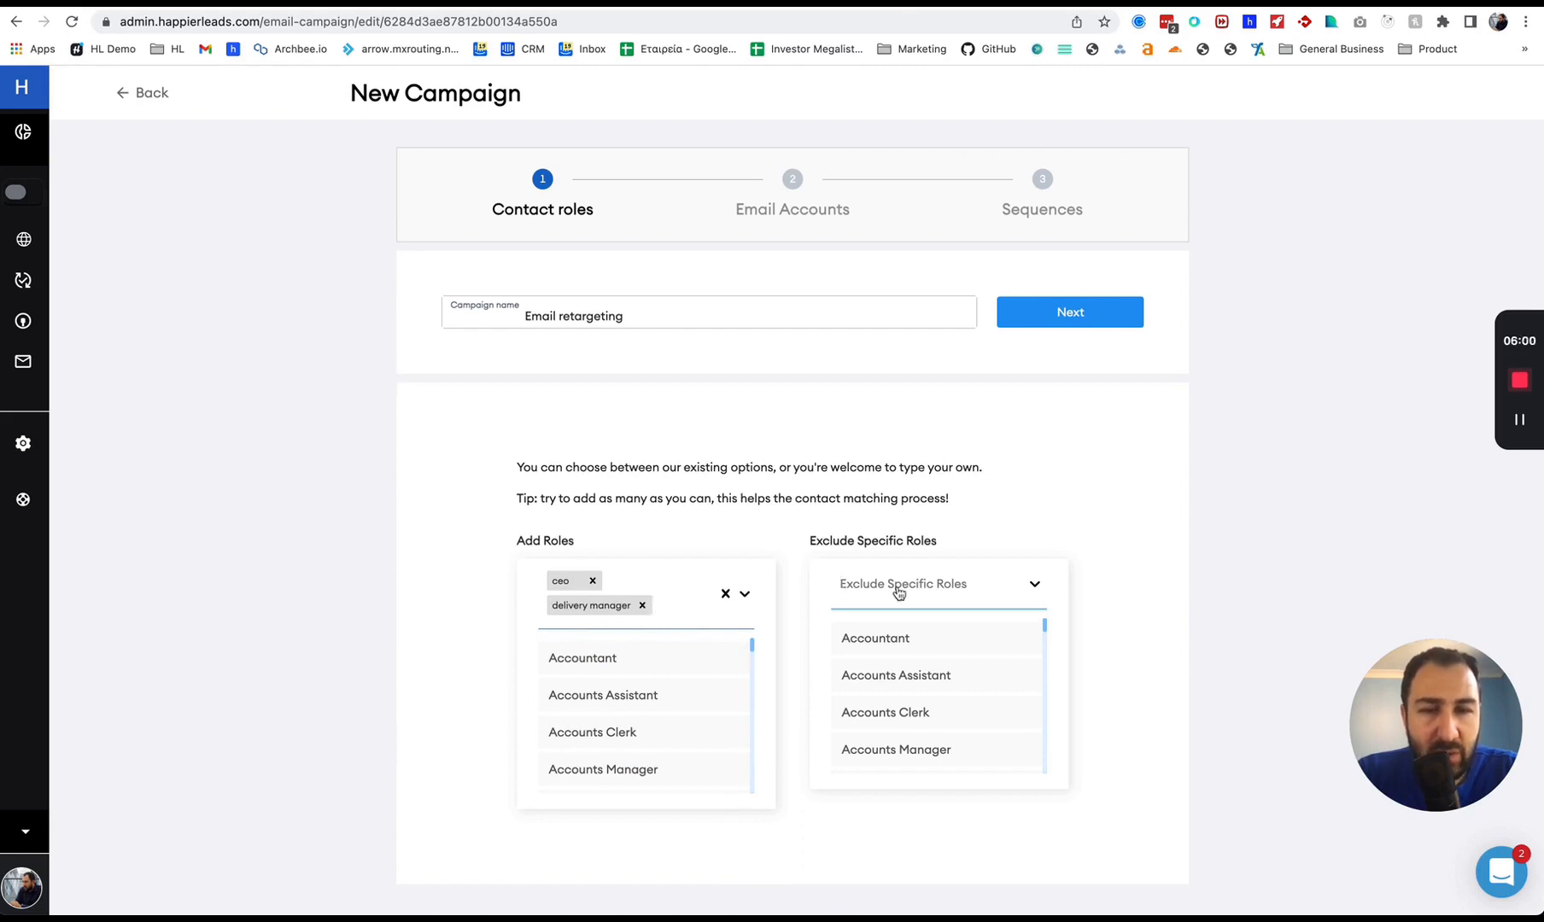
pyautogui.write('junior')
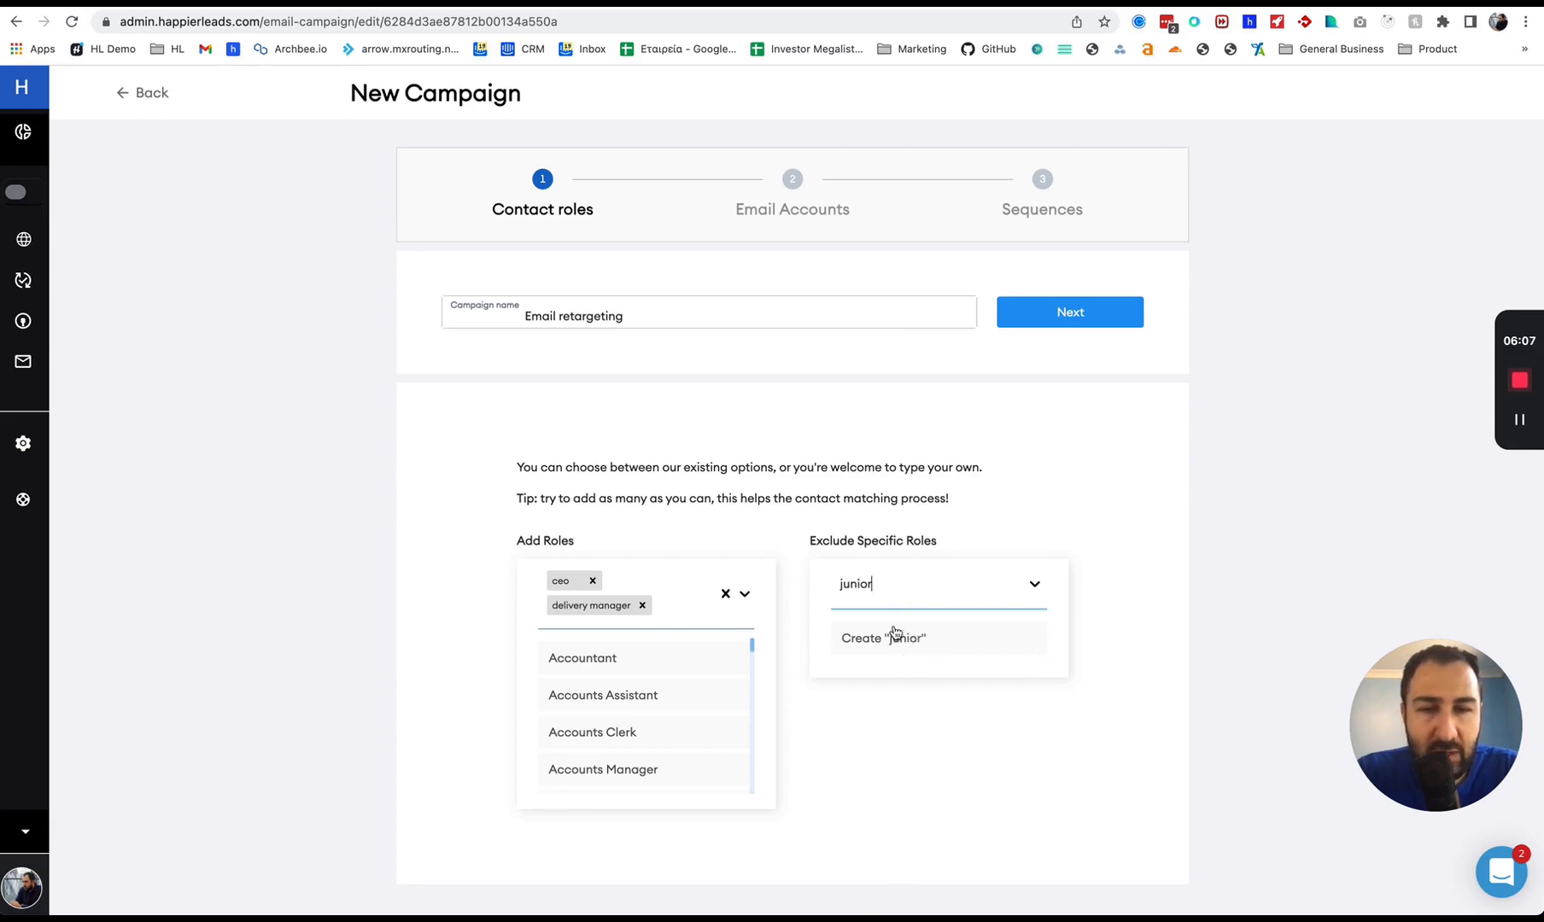
pyautogui.click(859, 626)
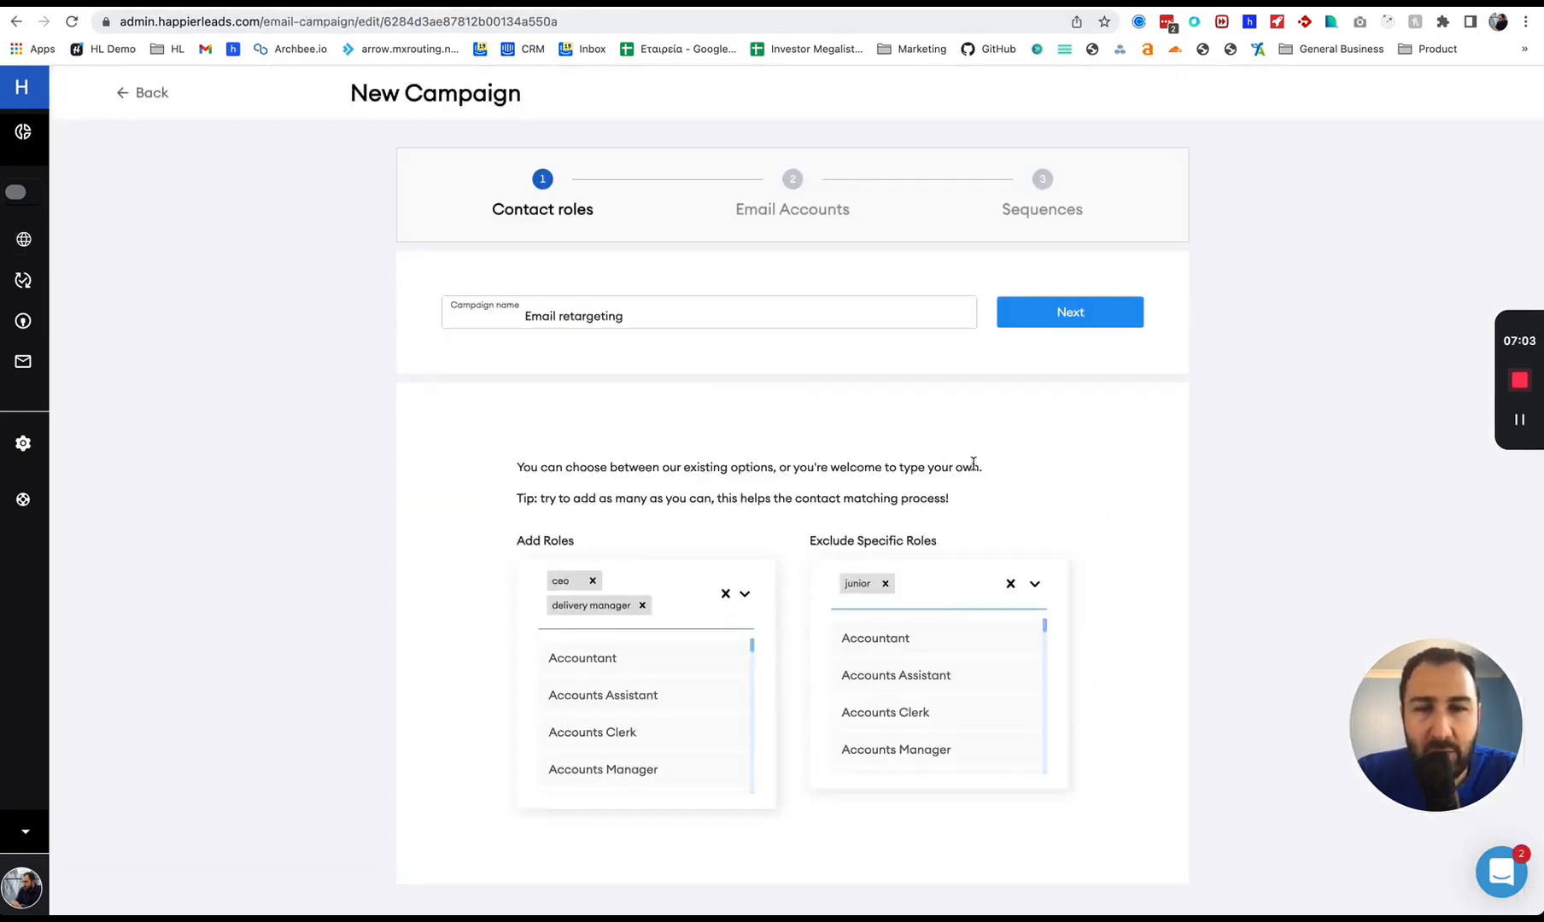
pyautogui.write('cloud')
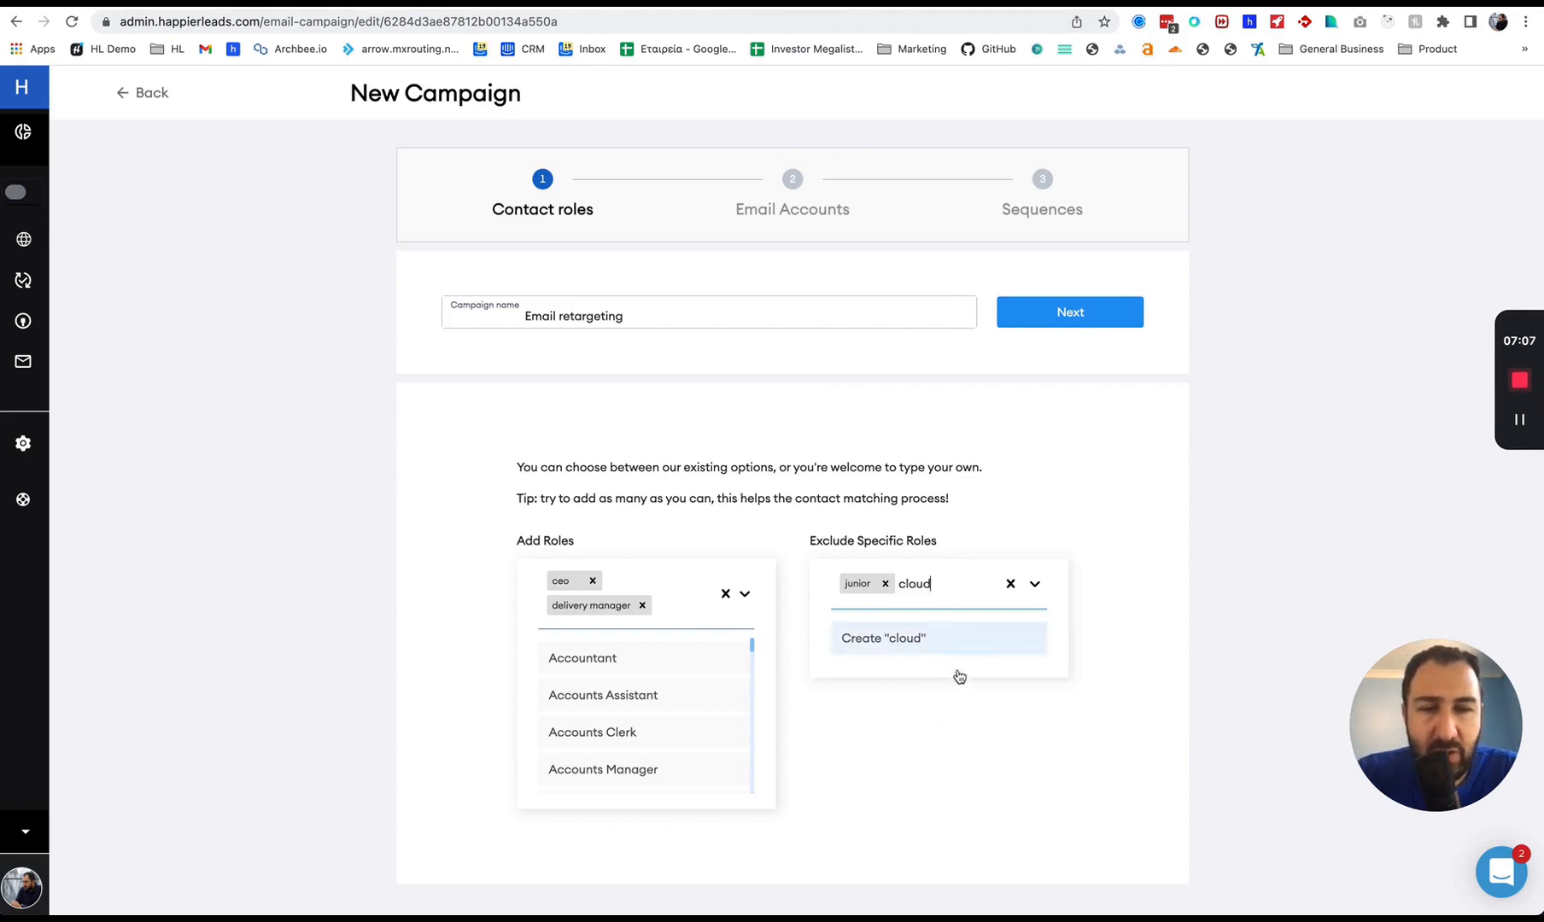
pyautogui.press('Return')
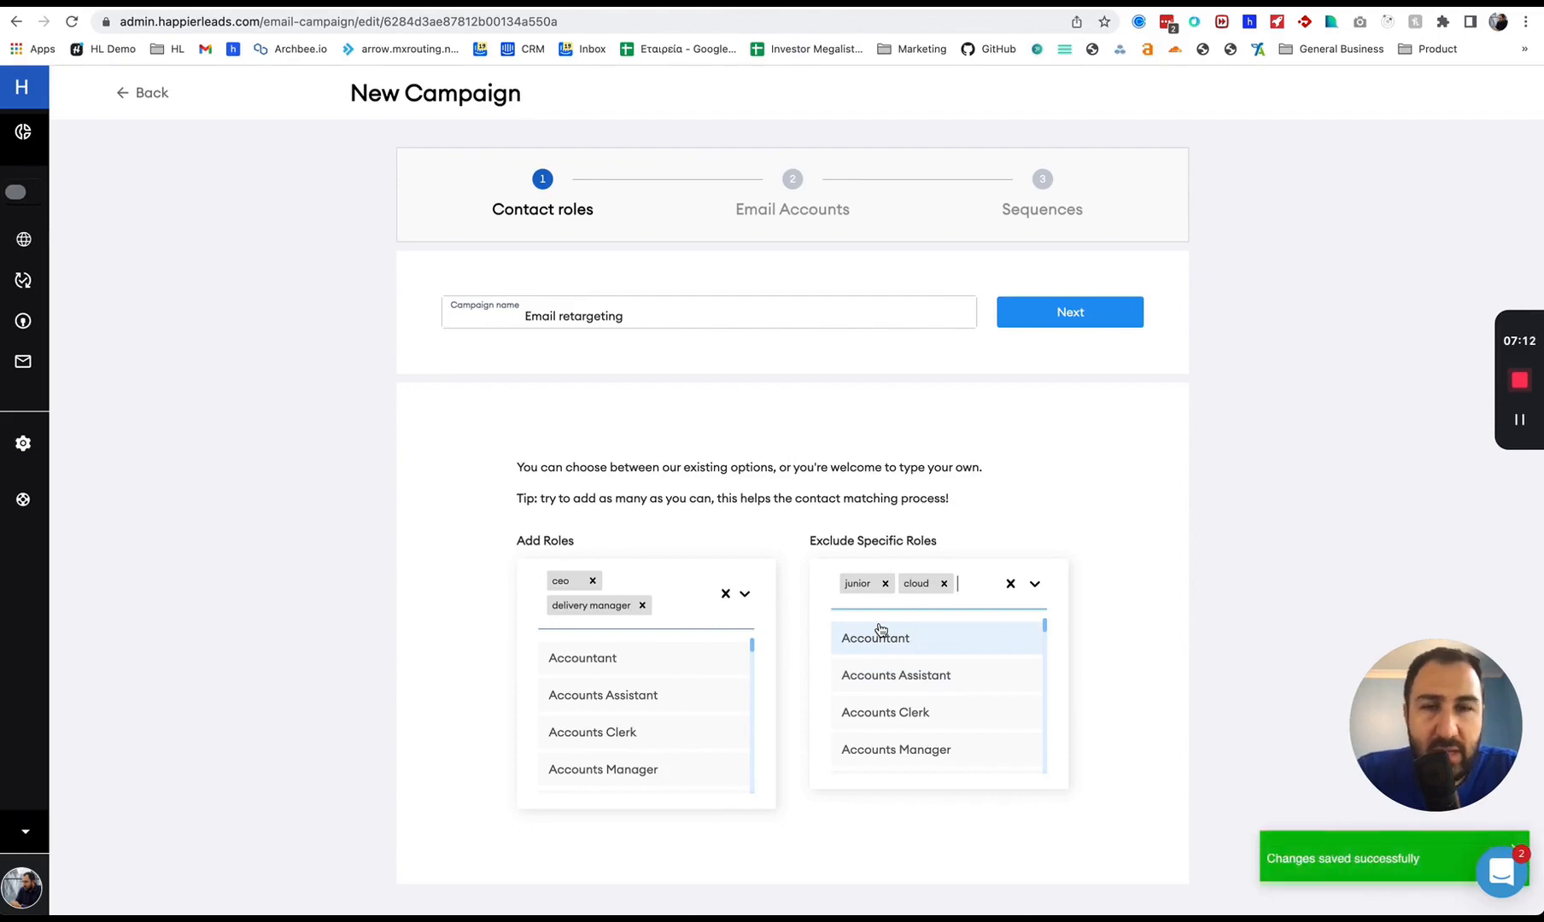
# Check the job titles of the scheduled contacts in the leads list, returning to the campaign's contact roles.
pyautogui.click(365, 4)
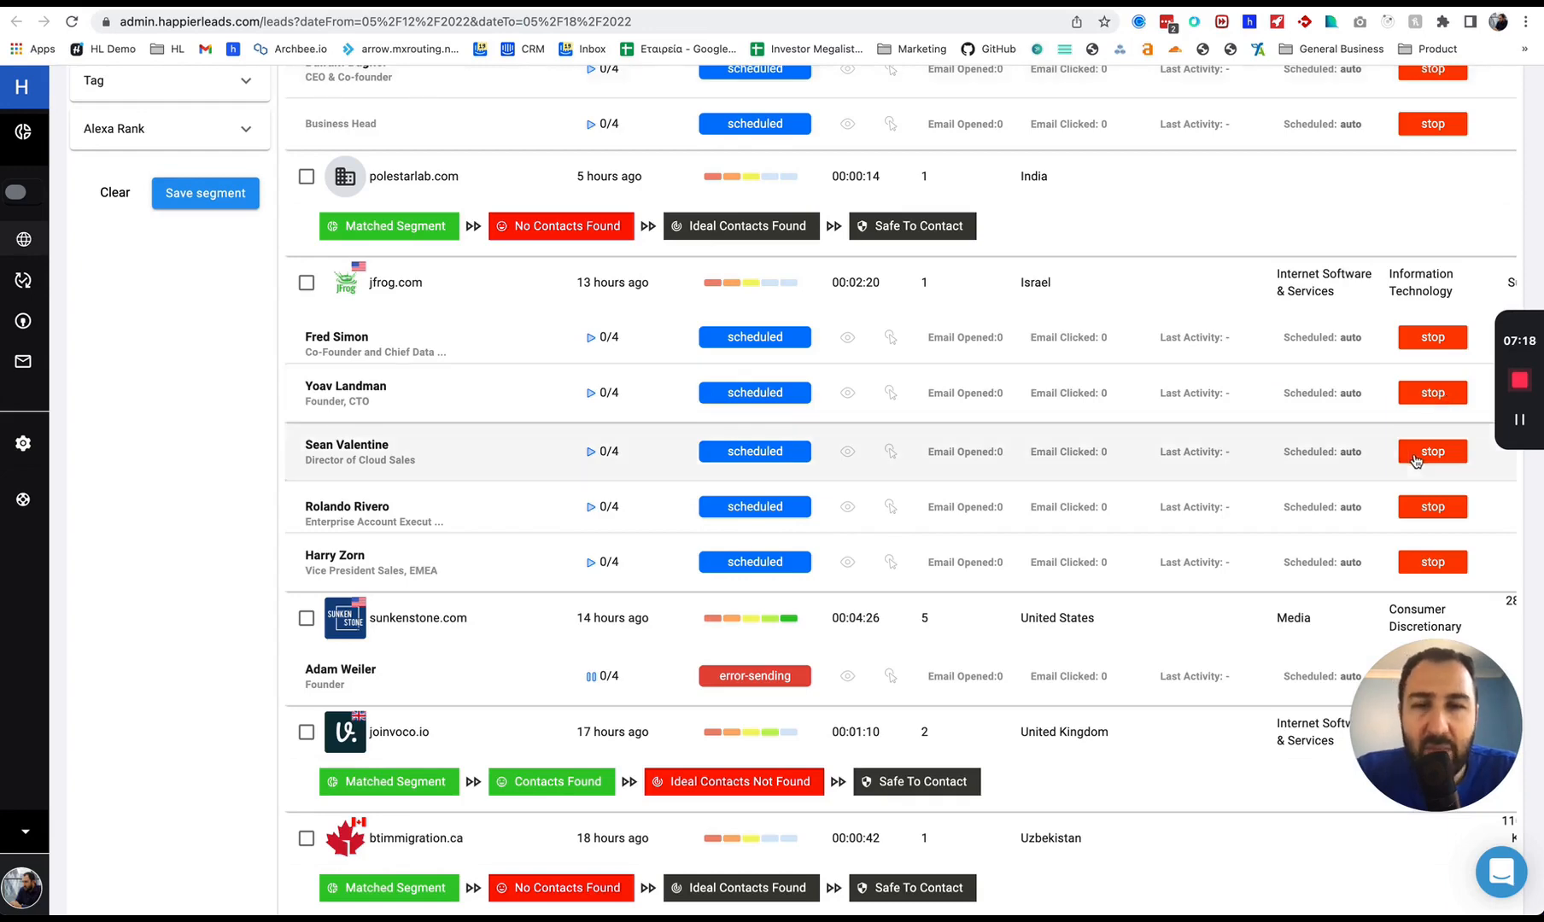
pyautogui.click(212, 4)
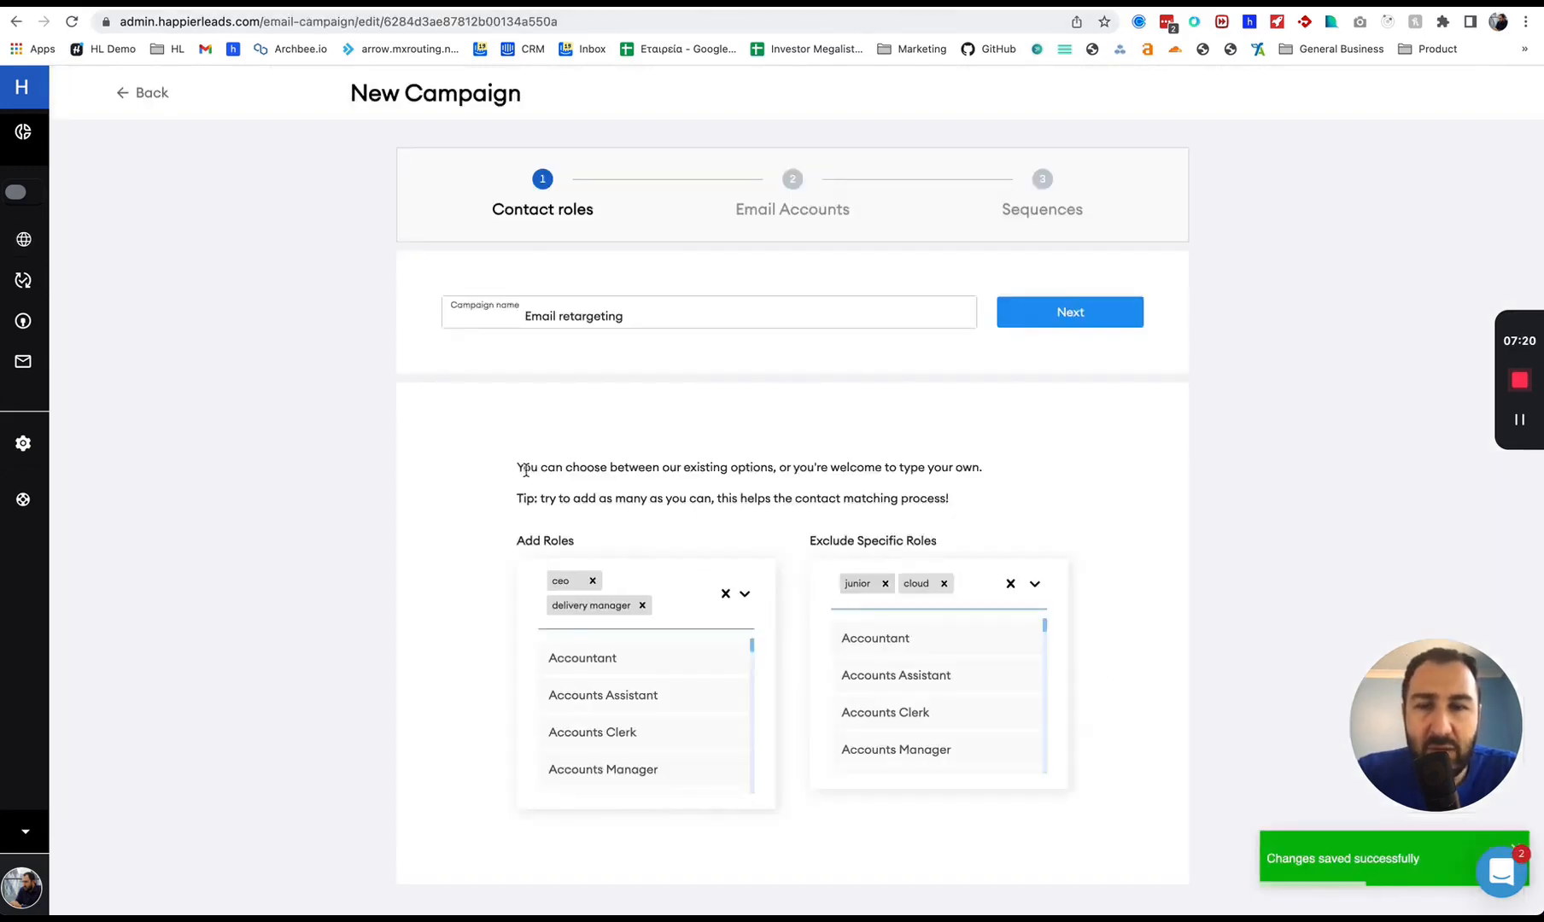
pyautogui.click(416, 5)
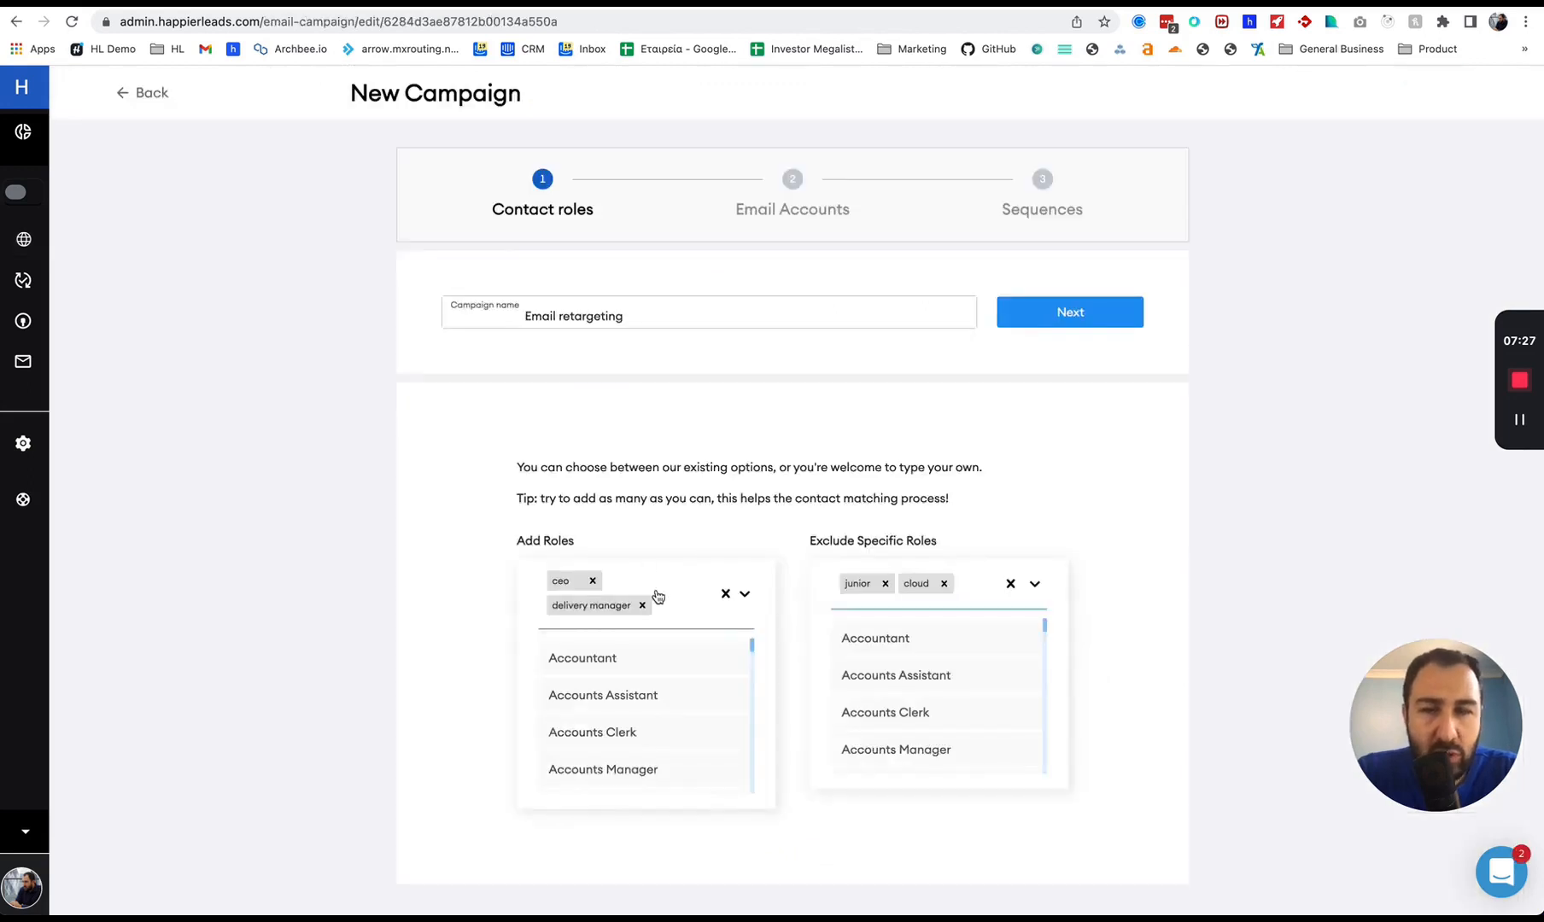
pyautogui.click(672, 611)
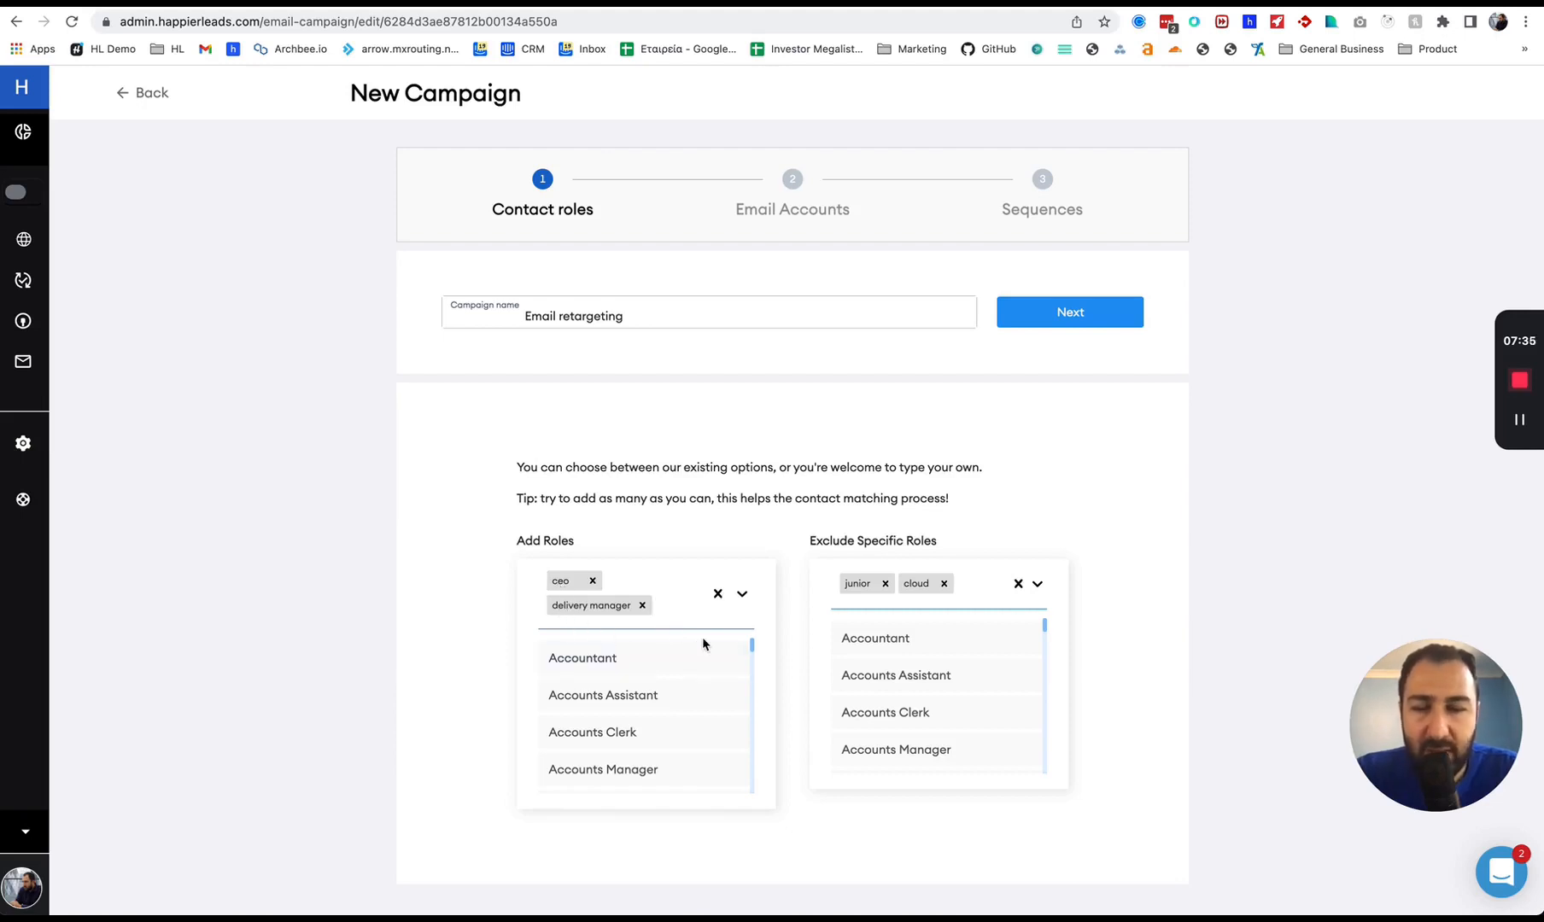
pyautogui.write('o')
pyautogui.write('perations')
pyautogui.press('Return')
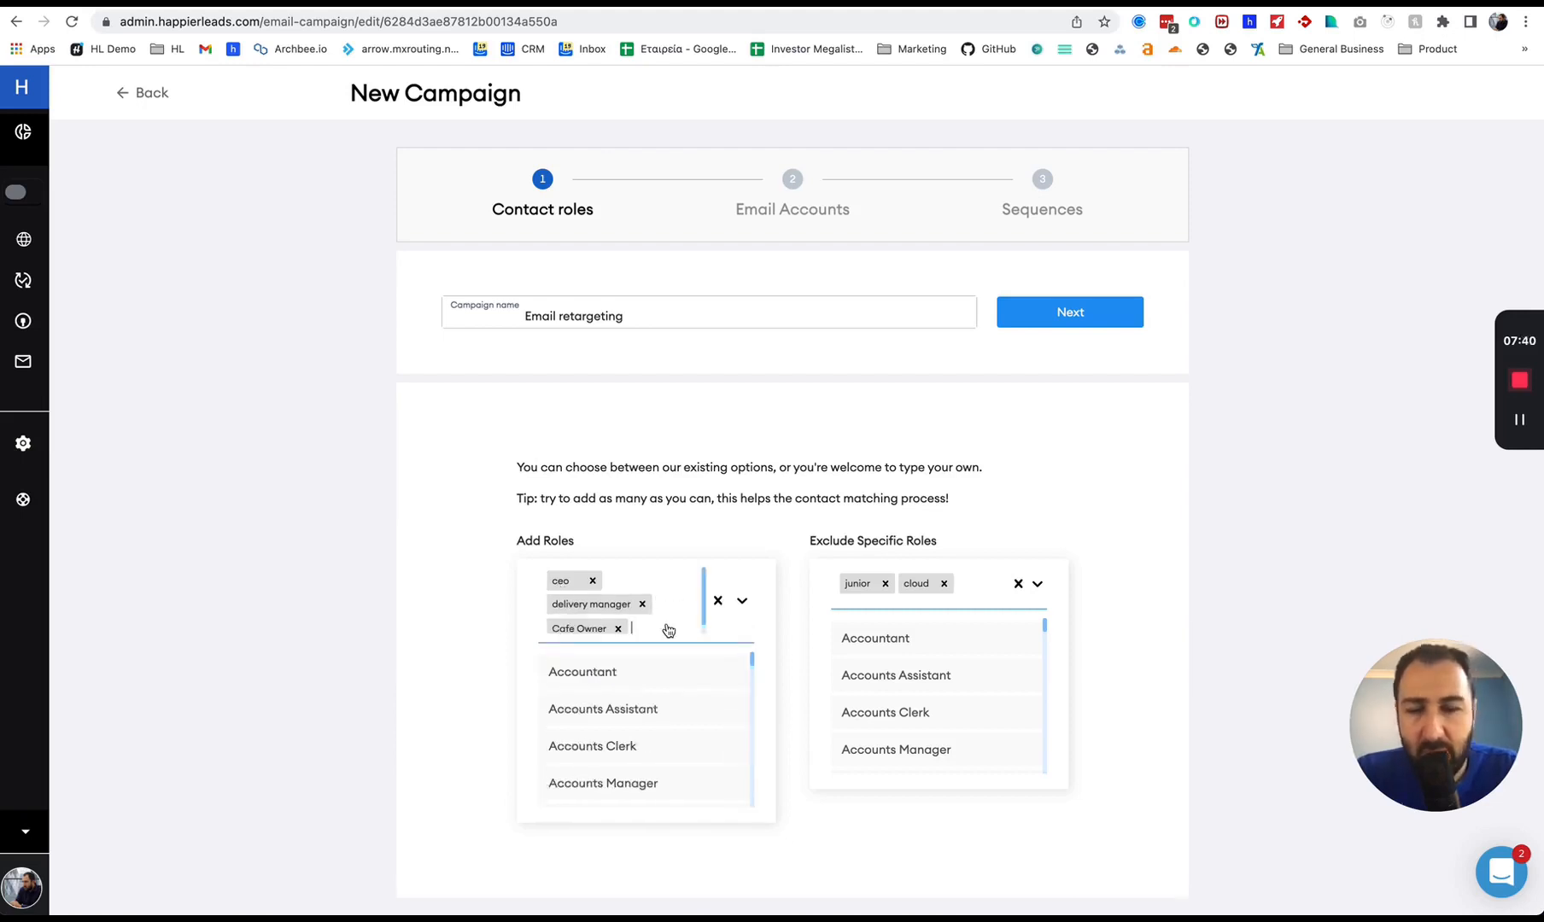
# Add founder and co-founder as custom contact roles for the campaign.
pyautogui.write('founder')
pyautogui.press('Return')
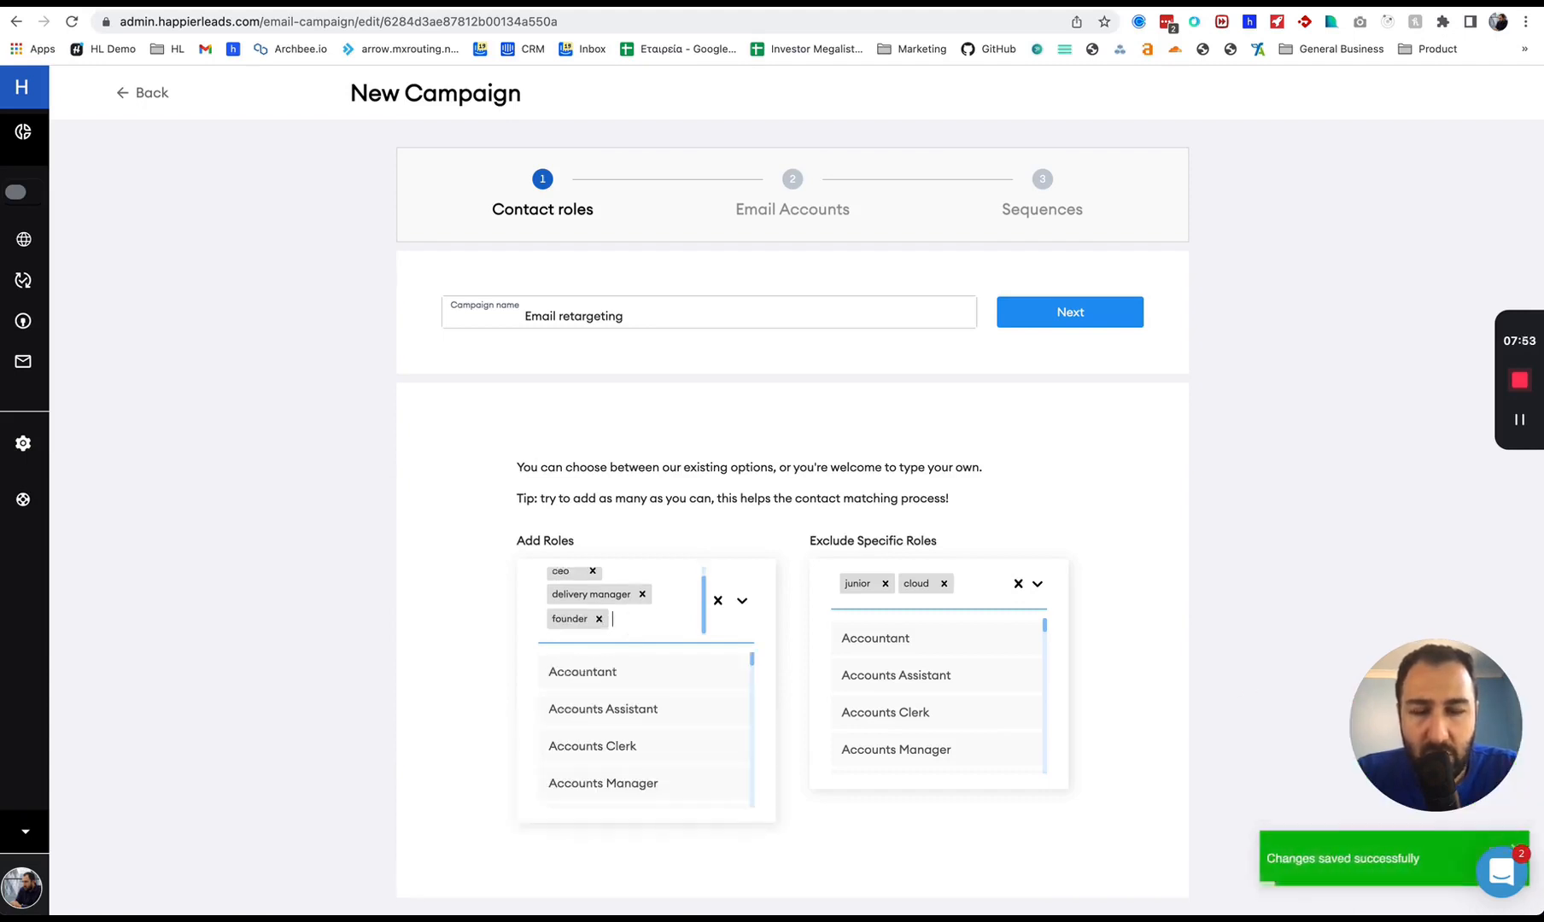
pyautogui.write('co-')
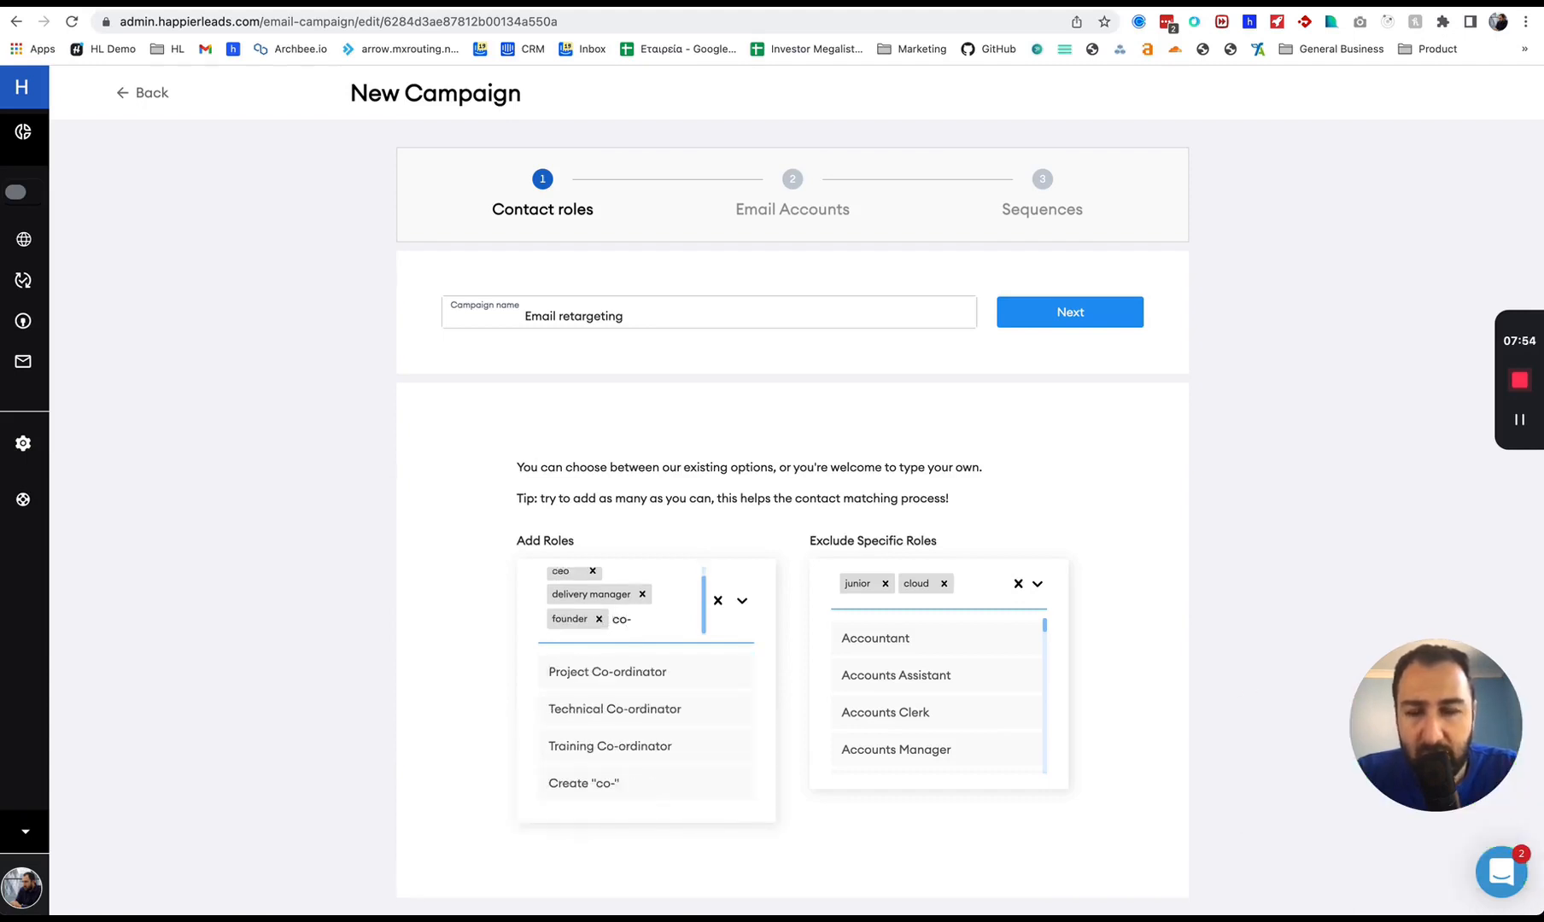
pyautogui.write('founder')
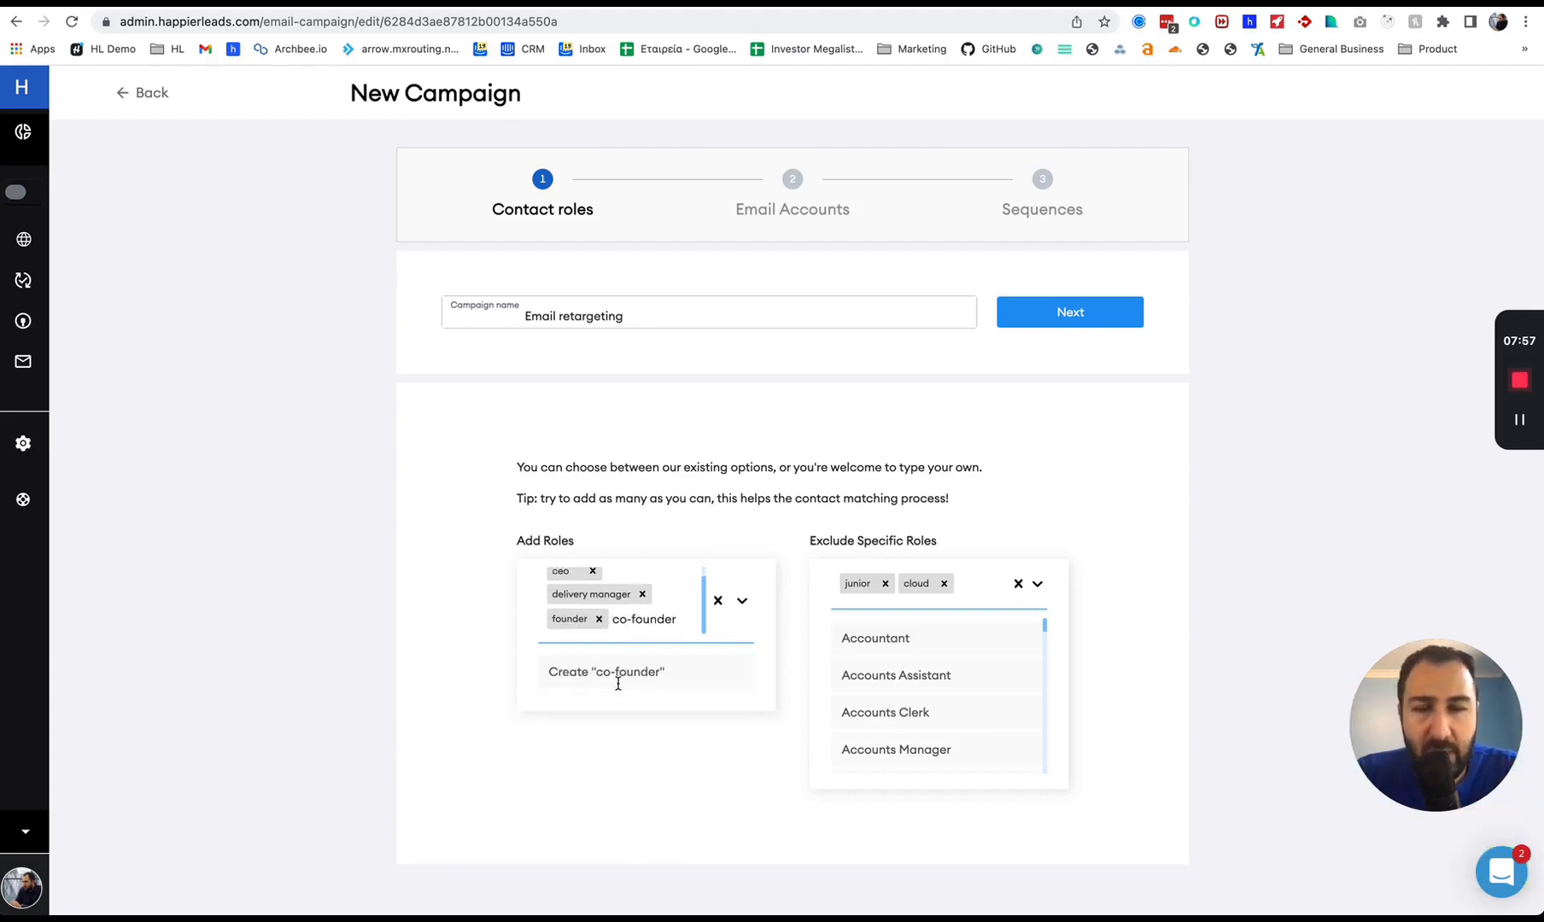
pyautogui.press('Return')
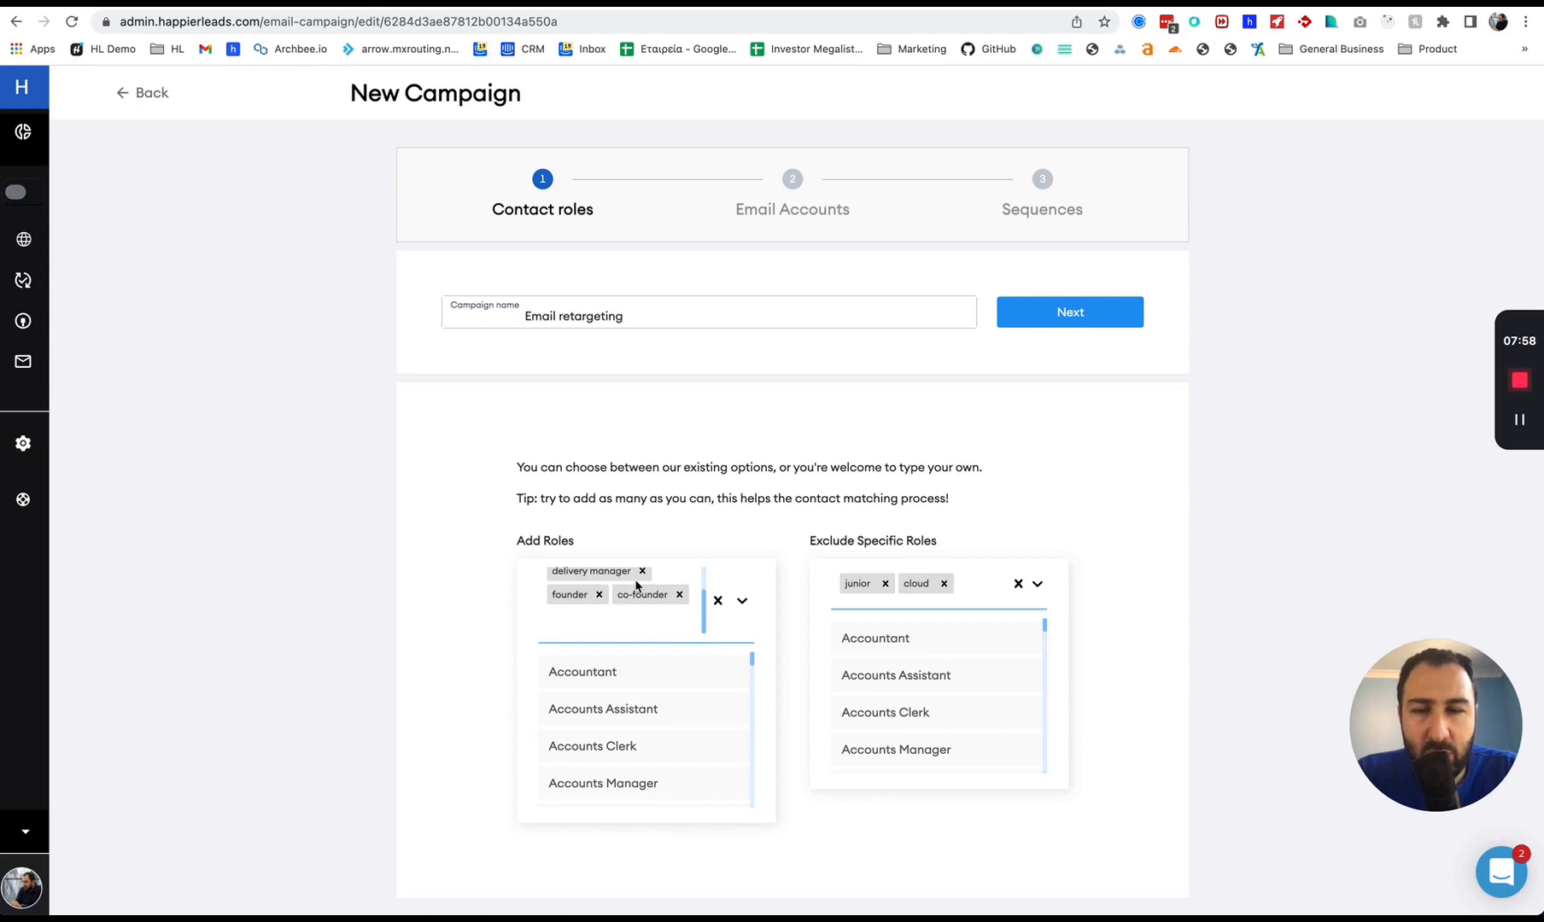
pyautogui.scroll(2, 639, 586)
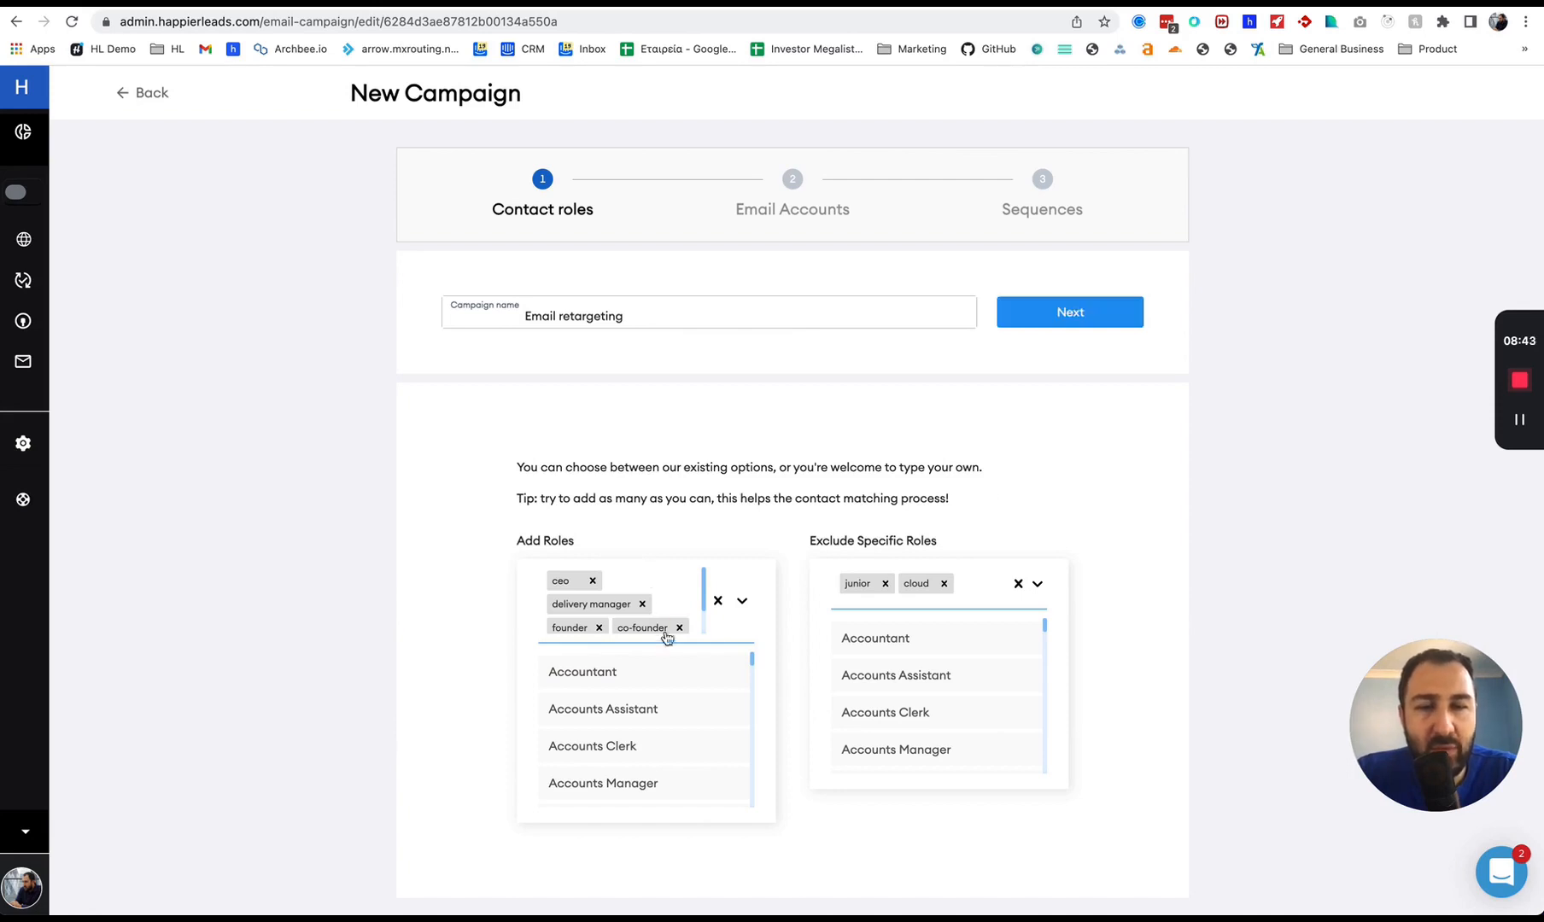
# Proceed to the campaign's email accounts and assign the contacts to both connected sending accounts.
pyautogui.click(1087, 325)
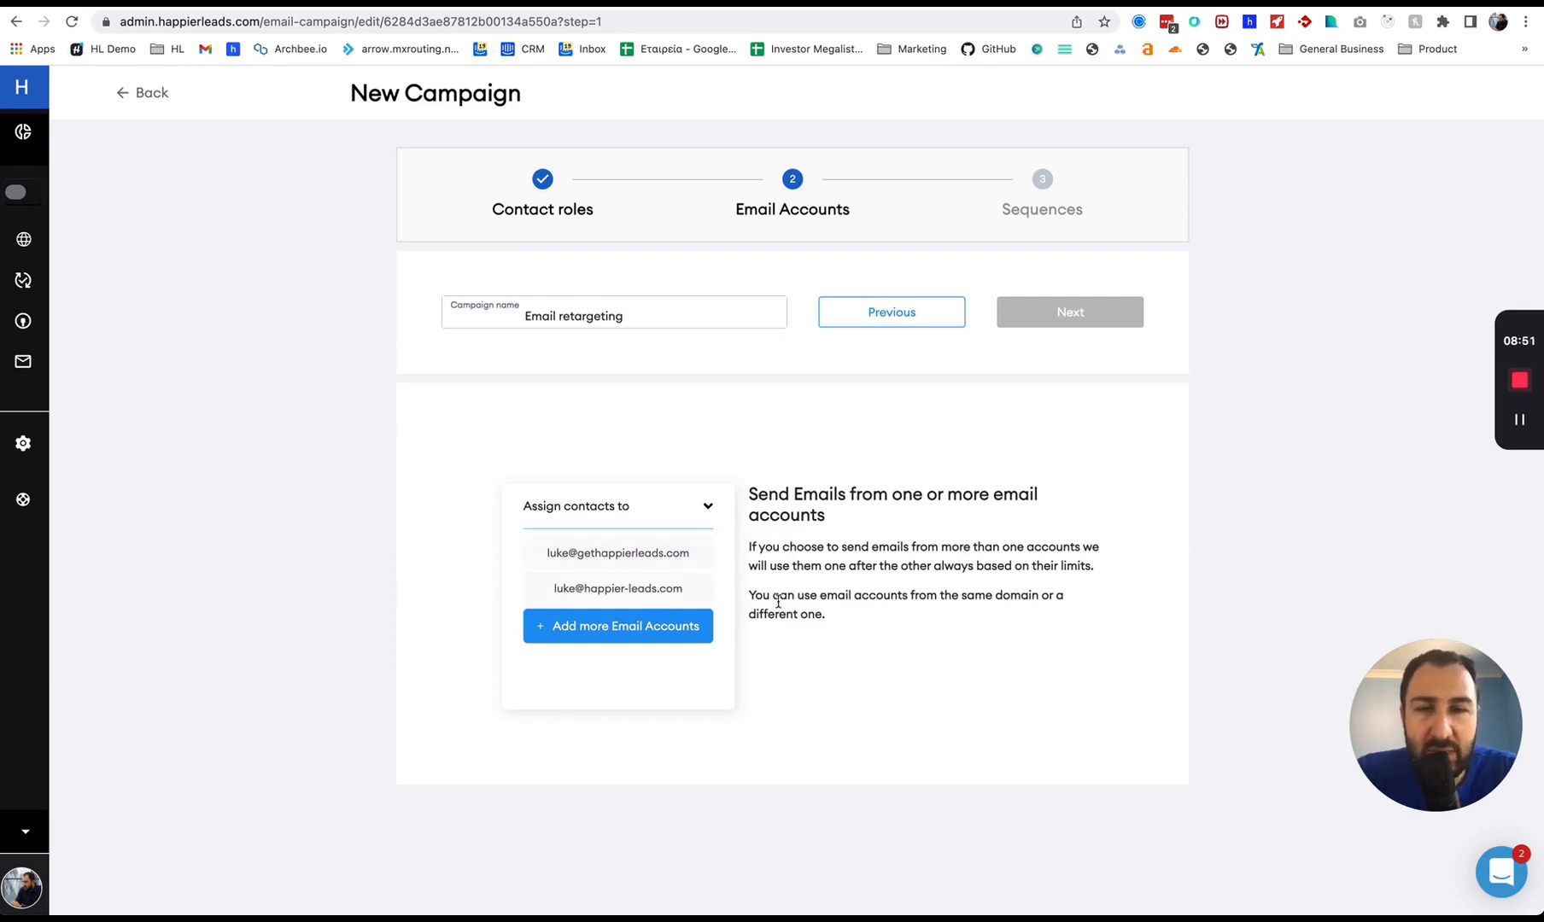
pyautogui.click(664, 557)
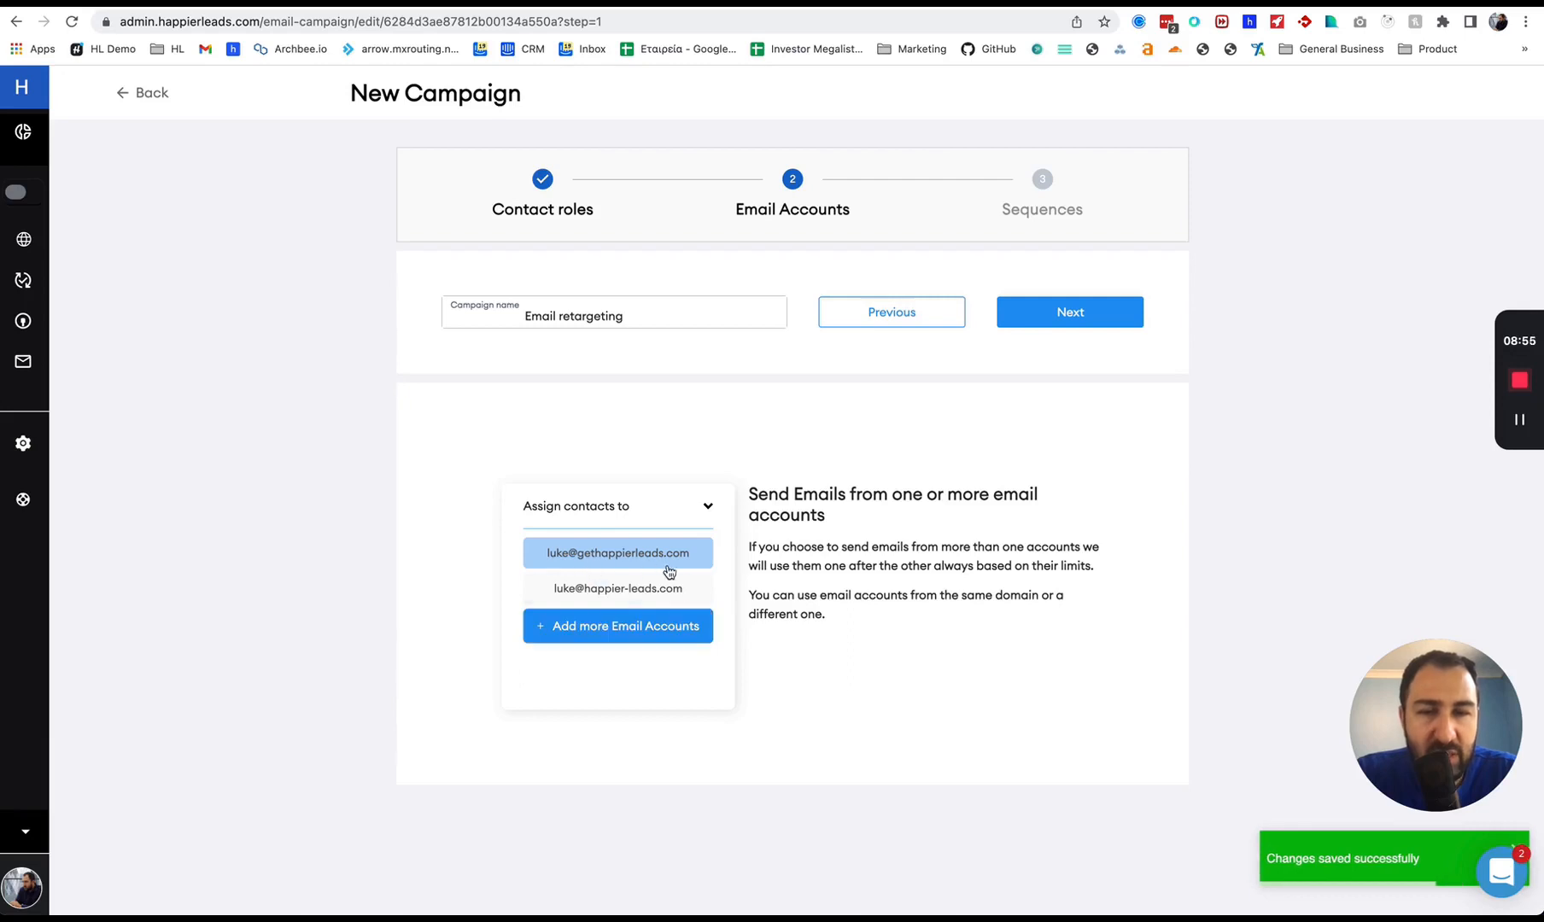
pyautogui.click(704, 597)
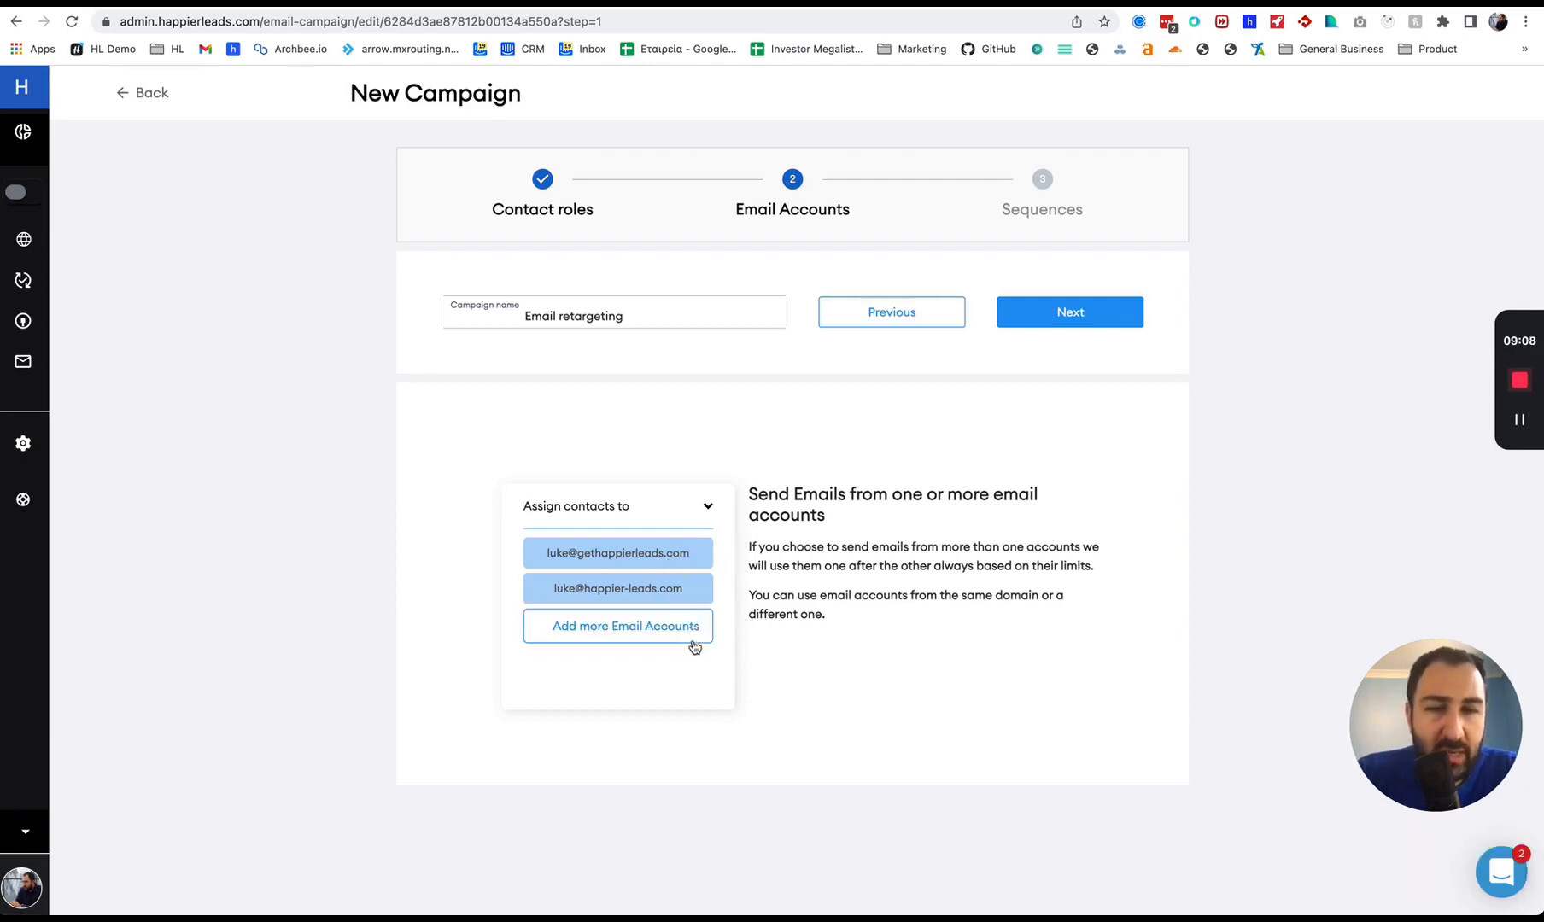
# Proceed to the campaign's sequences and add an email template named First Email.
pyautogui.click(1044, 318)
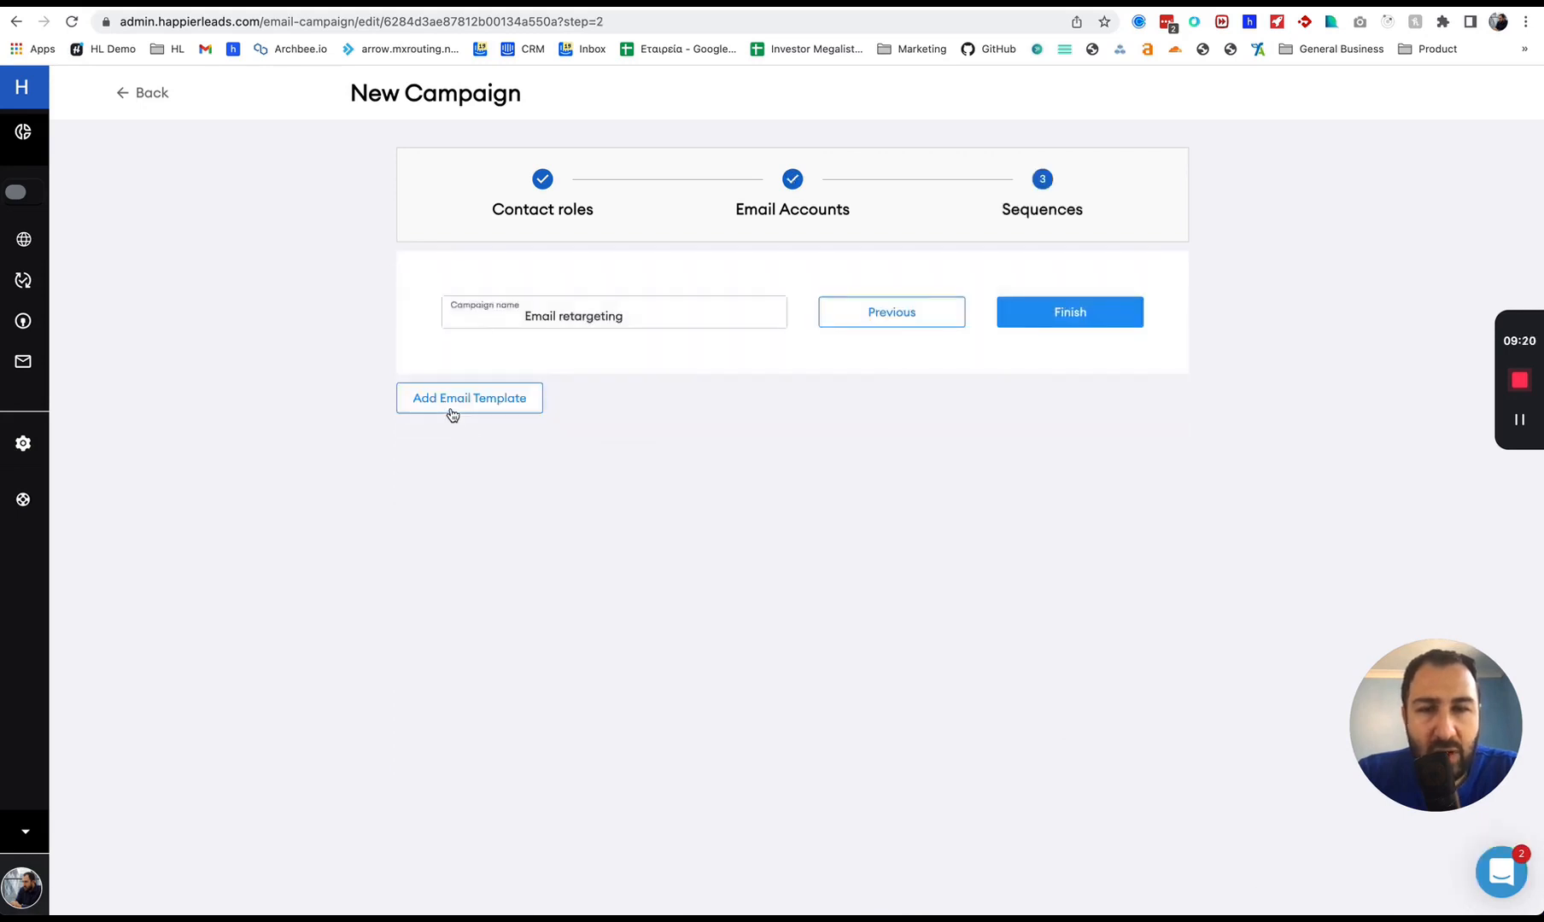
pyautogui.click(452, 415)
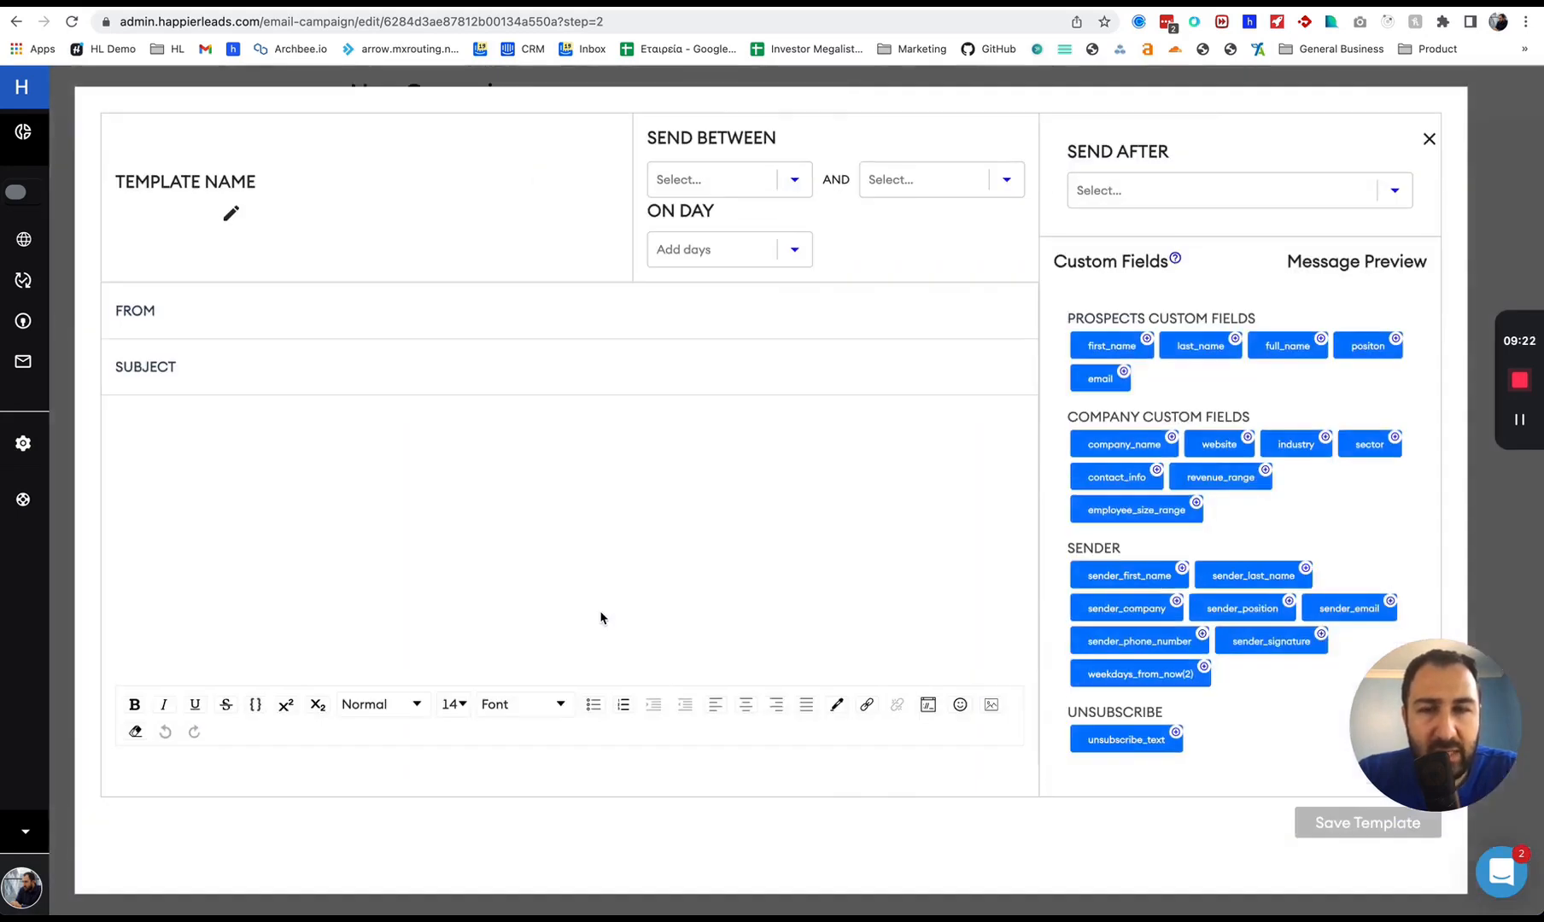
pyautogui.click(542, 537)
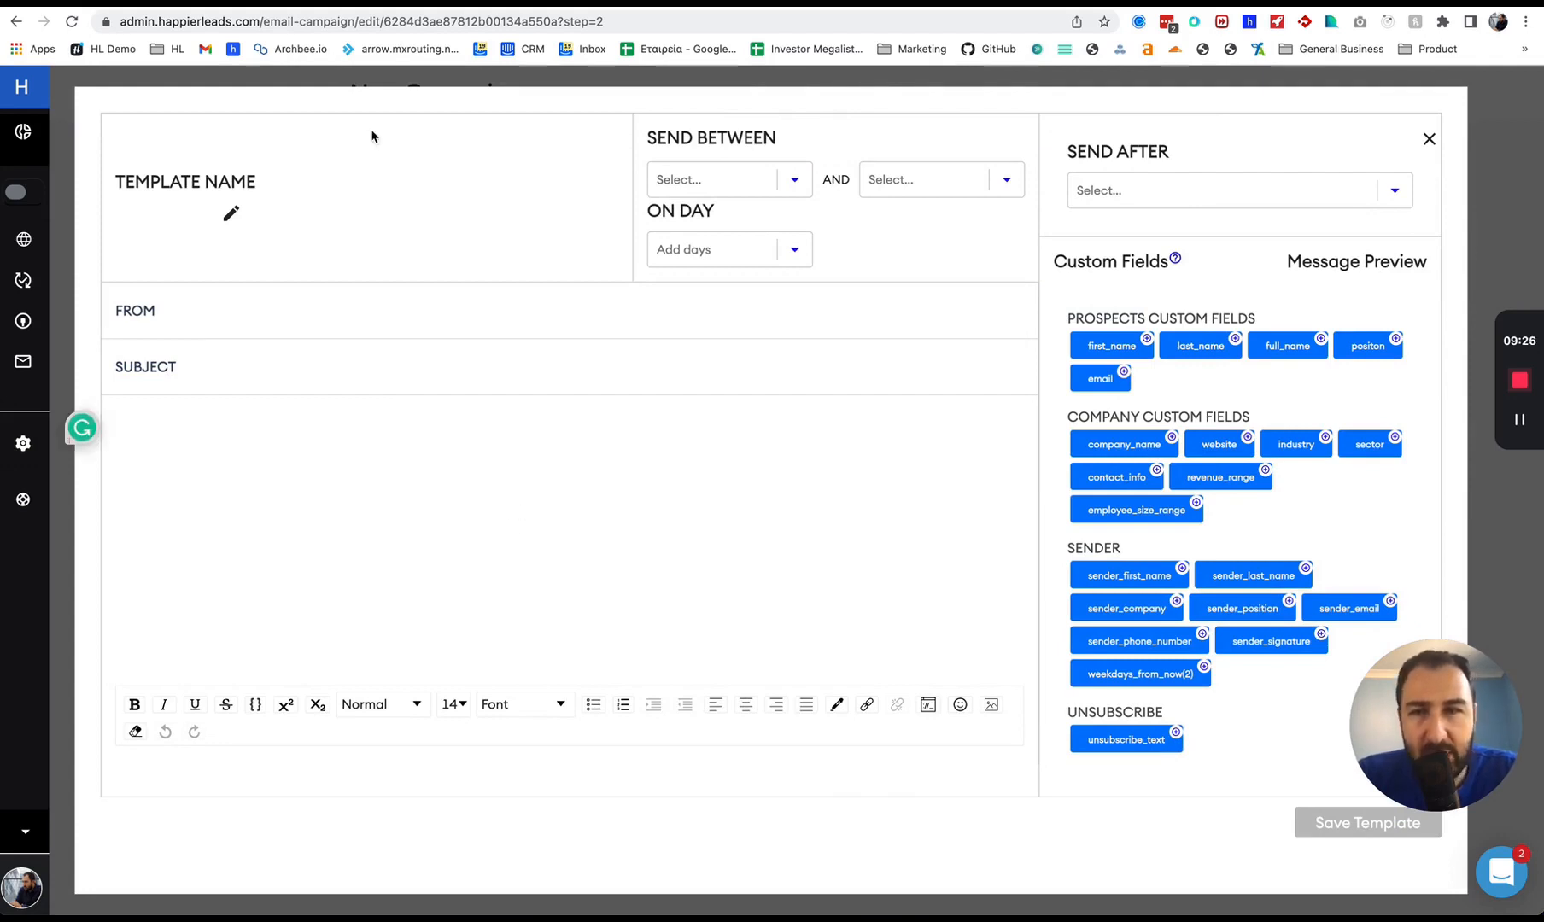
pyautogui.click(230, 213)
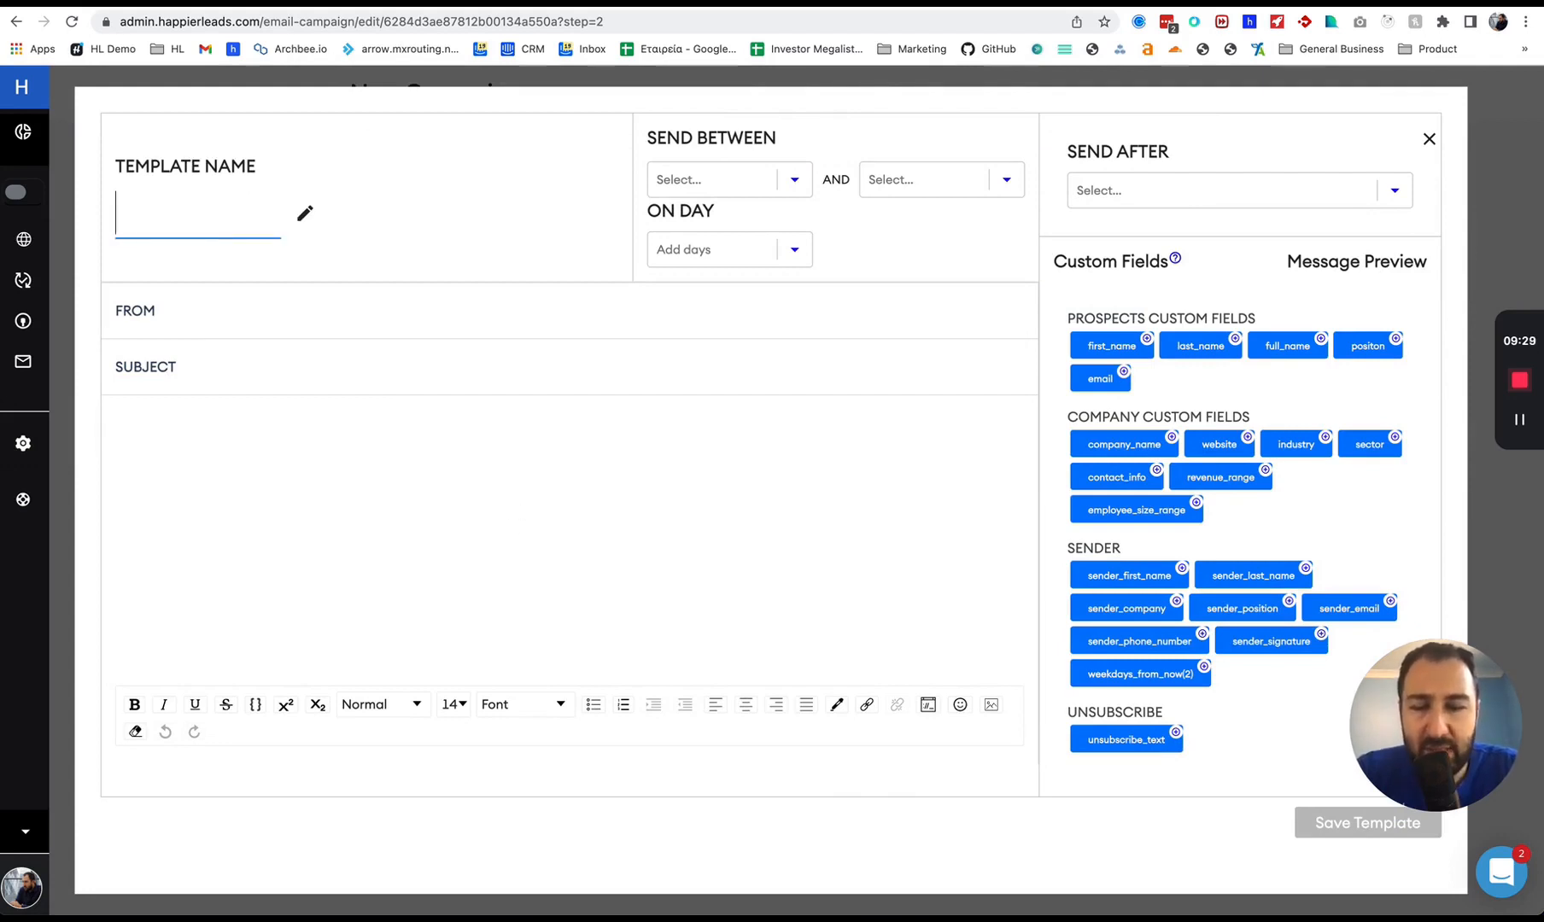
pyautogui.write('First Email')
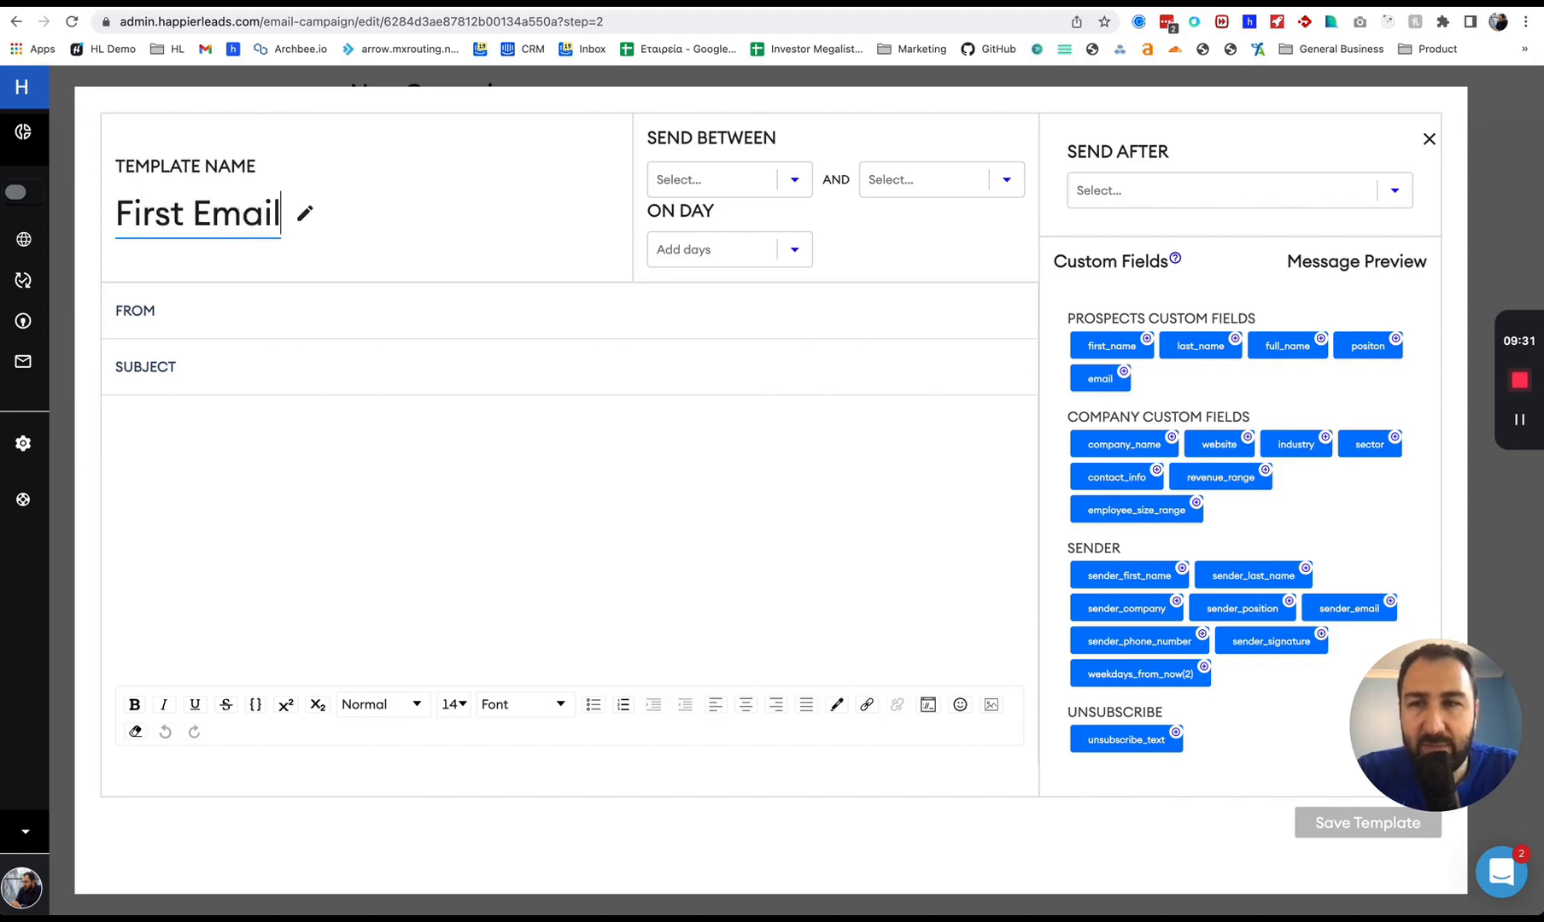
# Fill the sender with the sender_first_name and sender_last_name fields, and begin the subject with Hi and the prospect's first_name field.
pyautogui.click(197, 368)
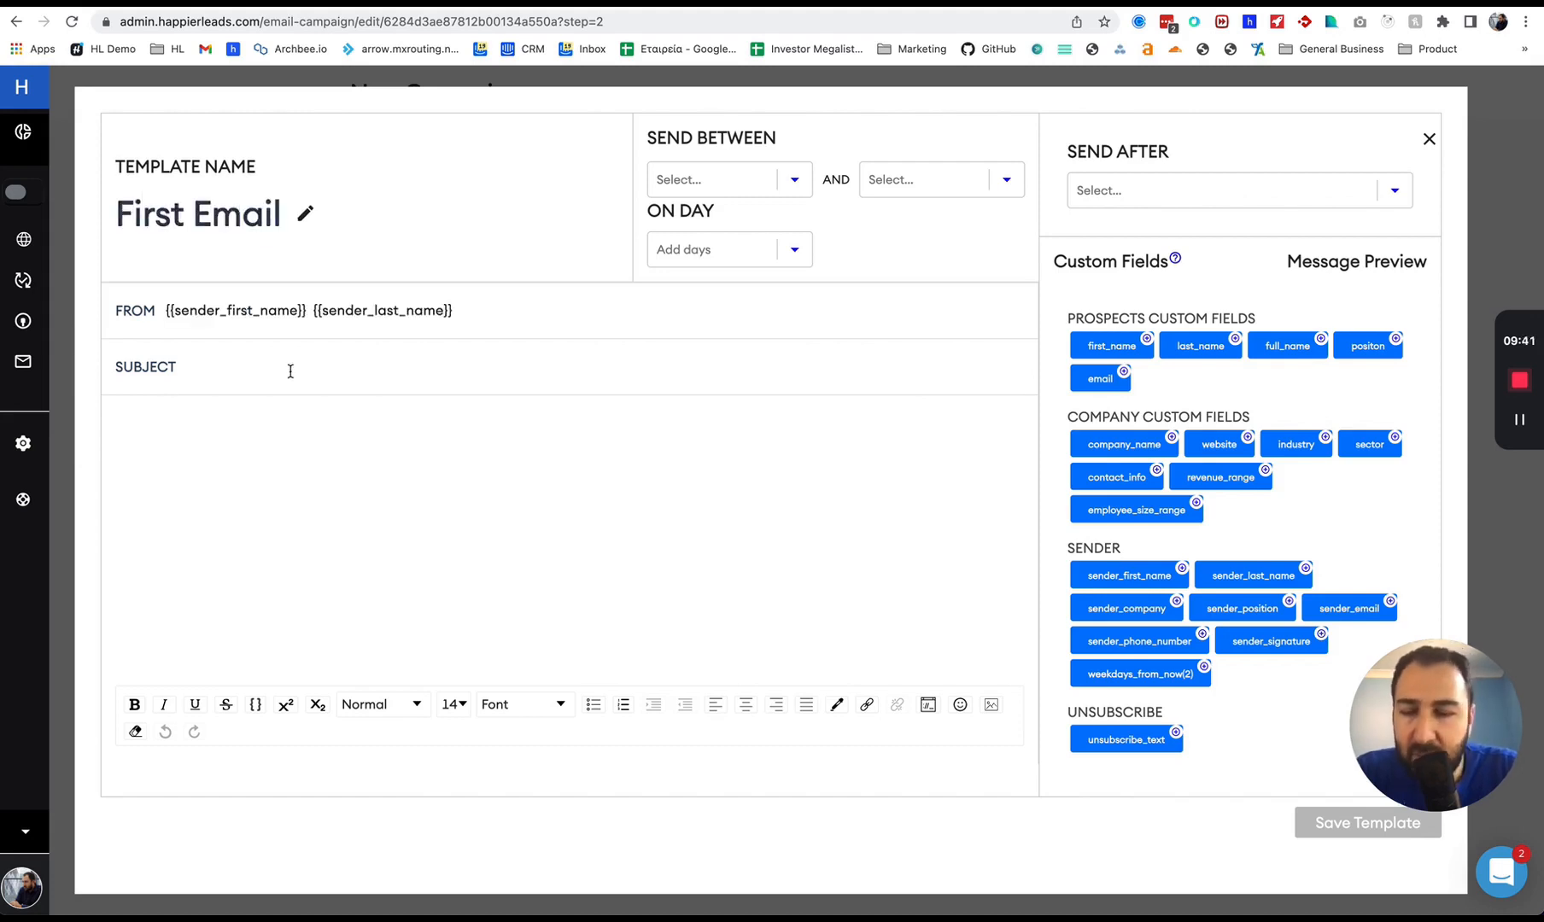
pyautogui.write('Hi')
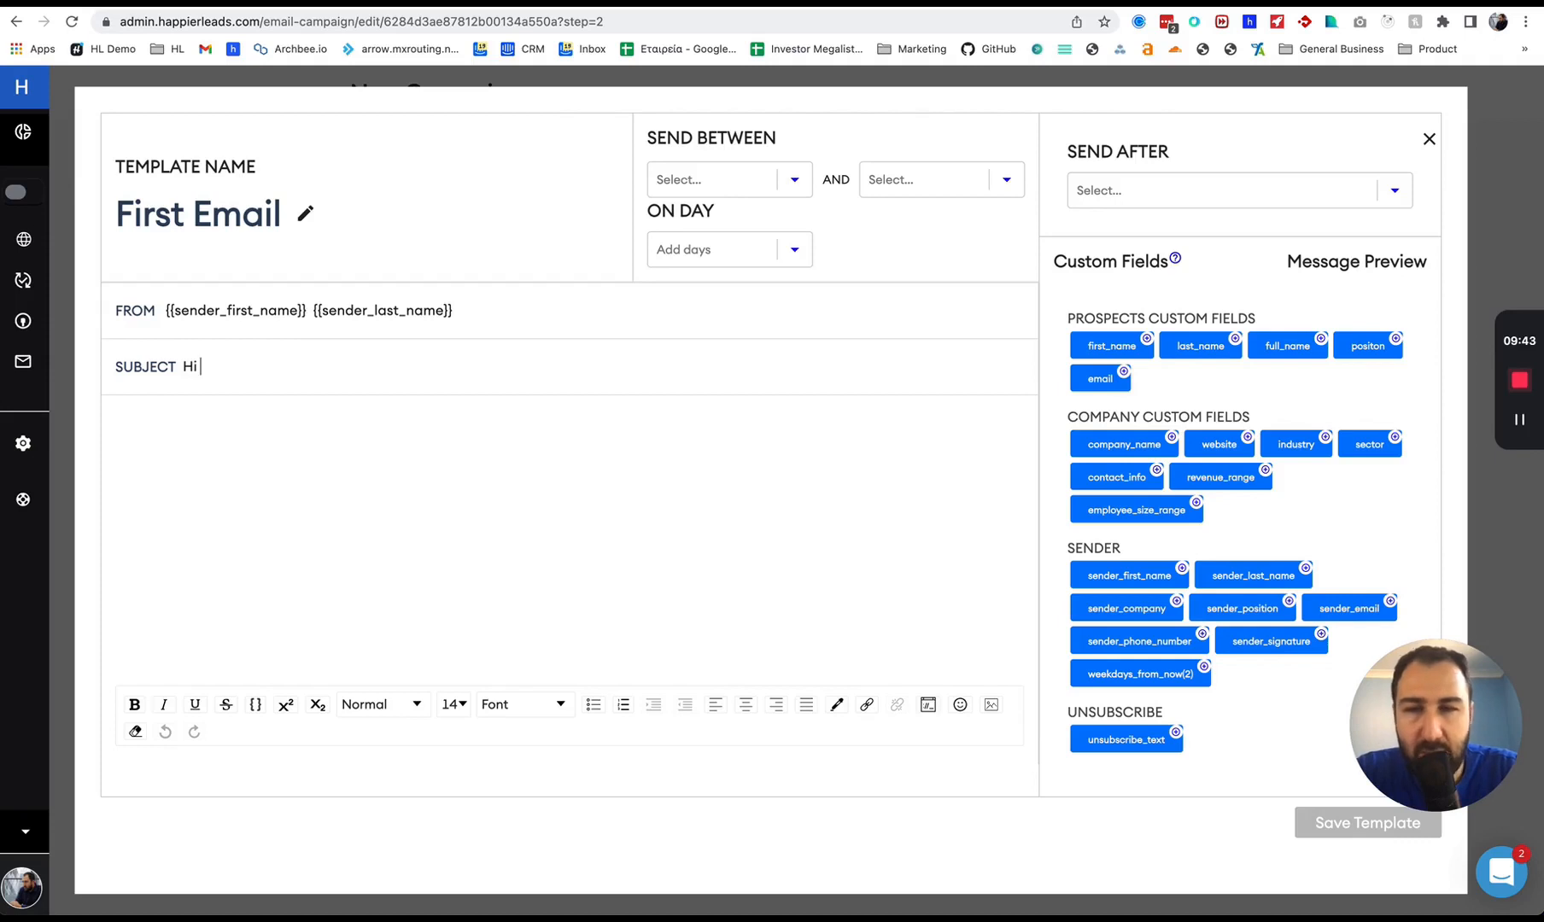
pyautogui.click(1102, 357)
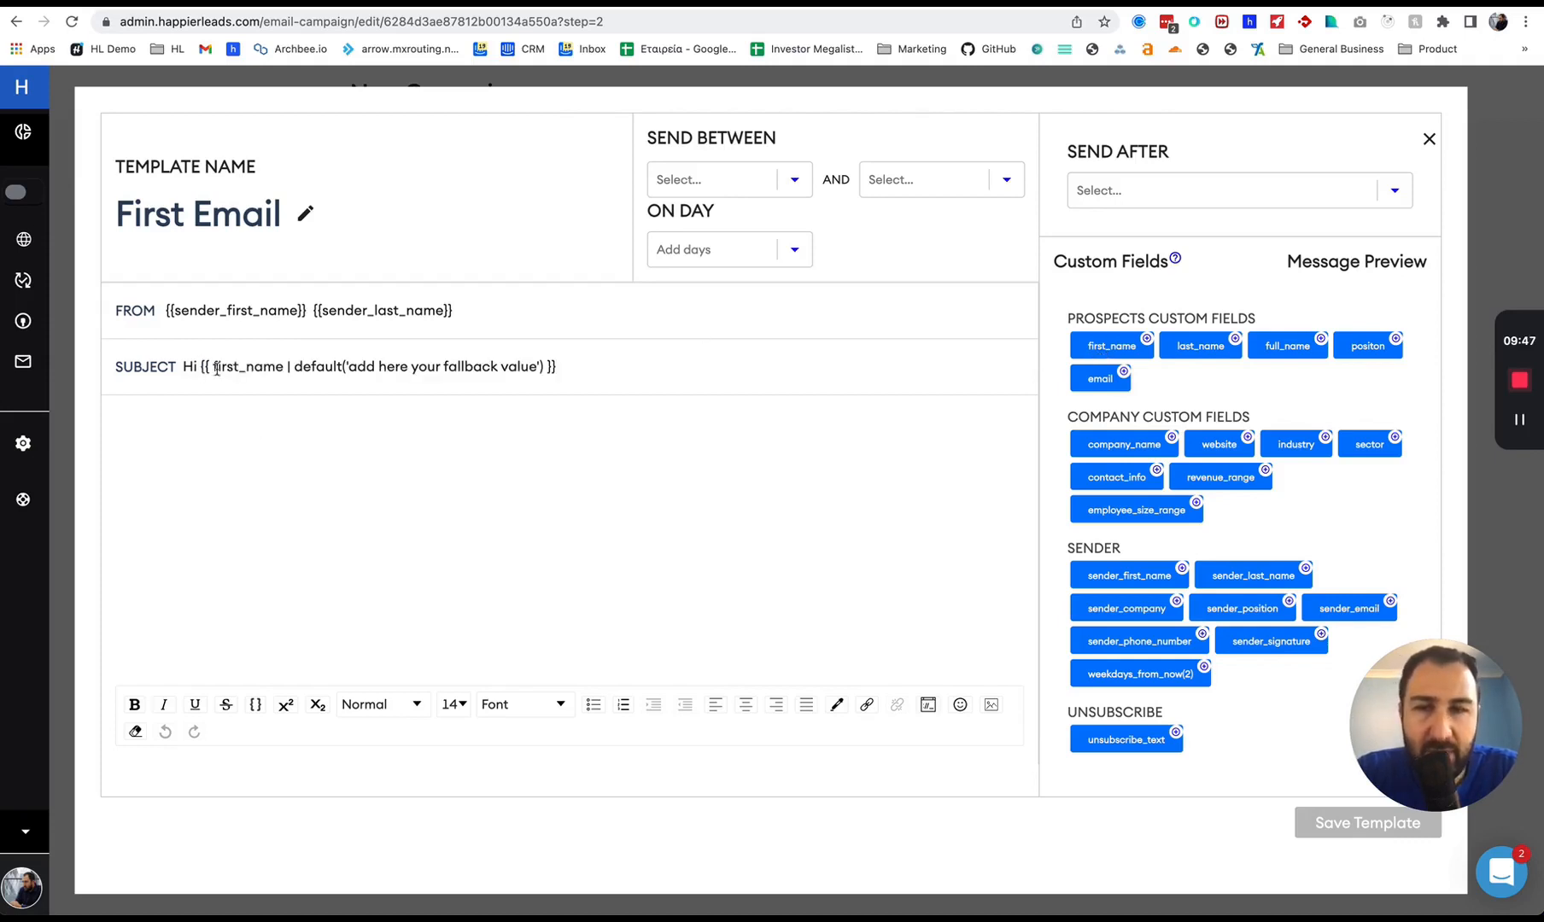
# Set the fallback value of the subject's first_name field to 'there', keeping the complete default expression.
pyautogui.moveTo(538, 372); pyautogui.dragTo(350, 374)
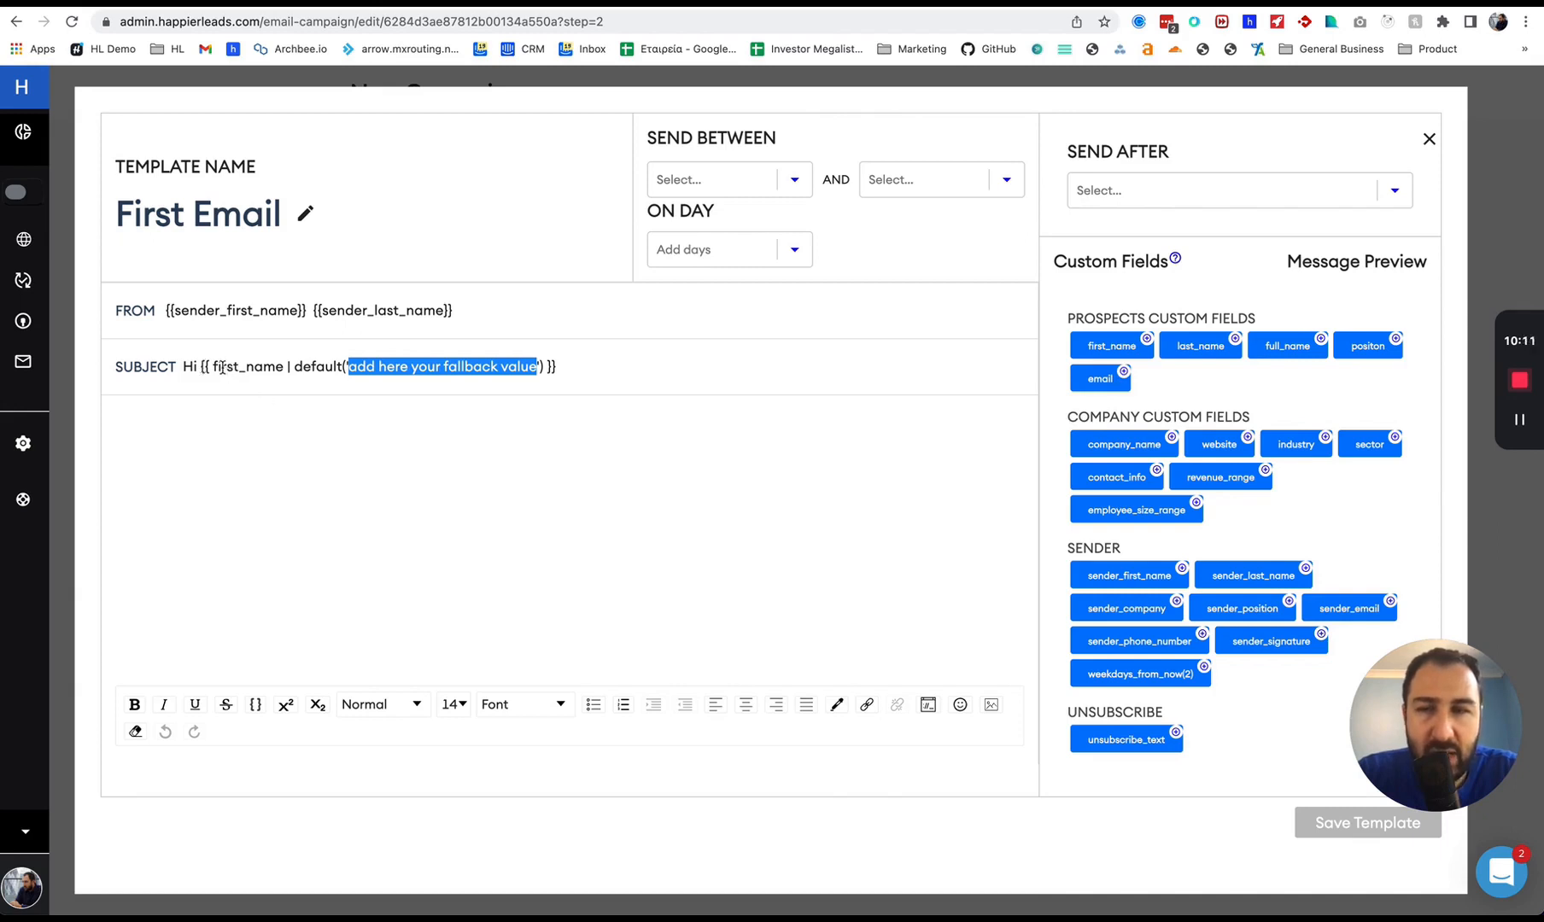
pyautogui.press('BackSpace')
pyautogui.write("'there")
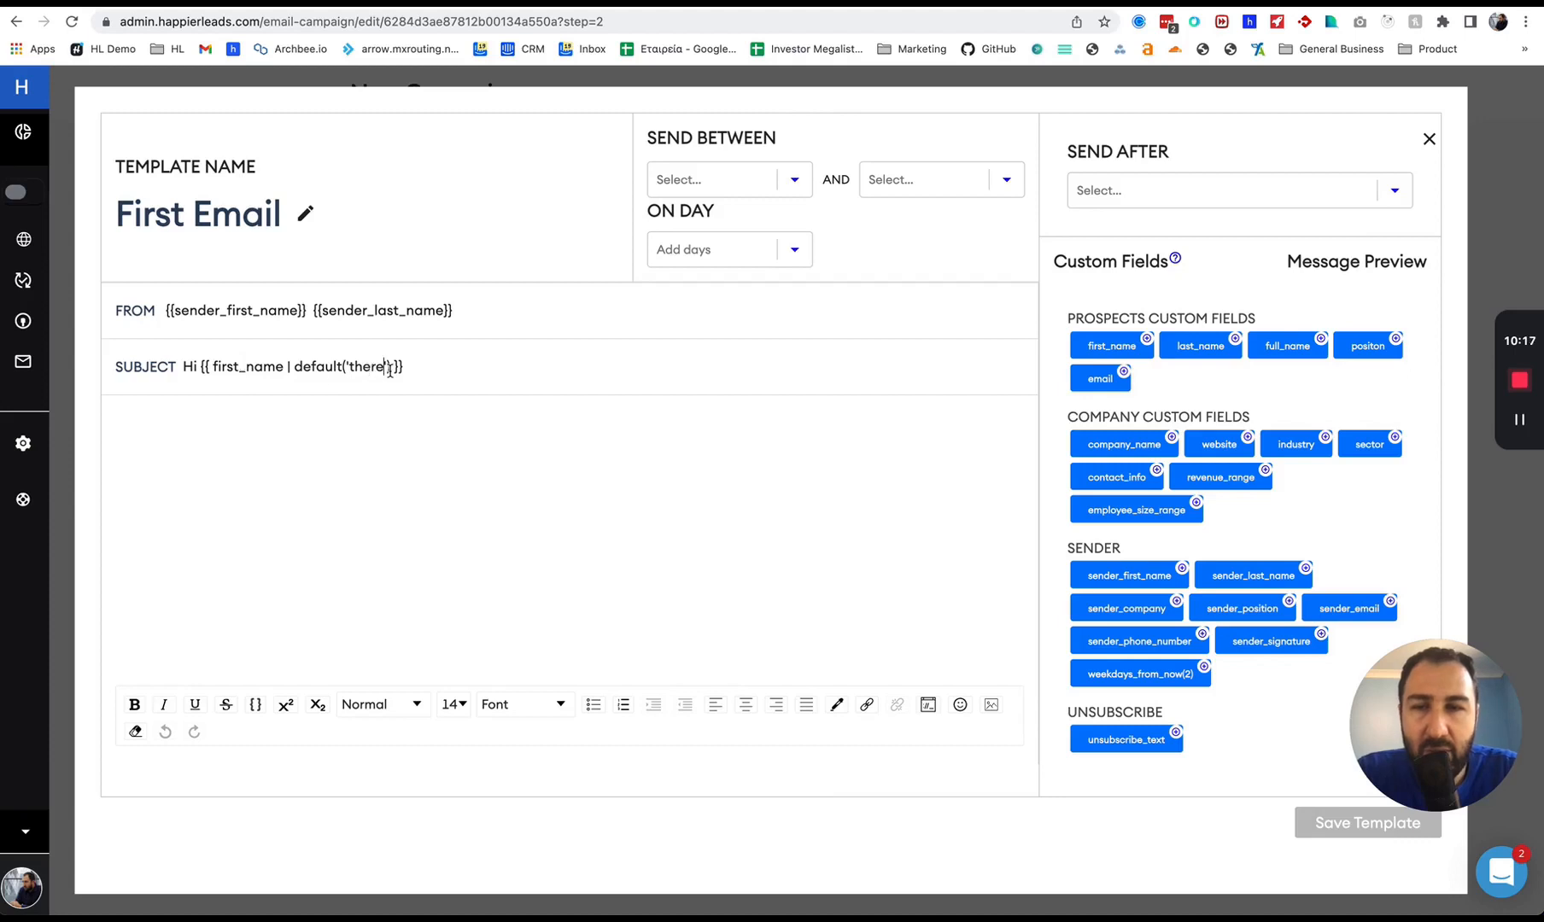
pyautogui.moveTo(391, 369); pyautogui.dragTo(288, 367)
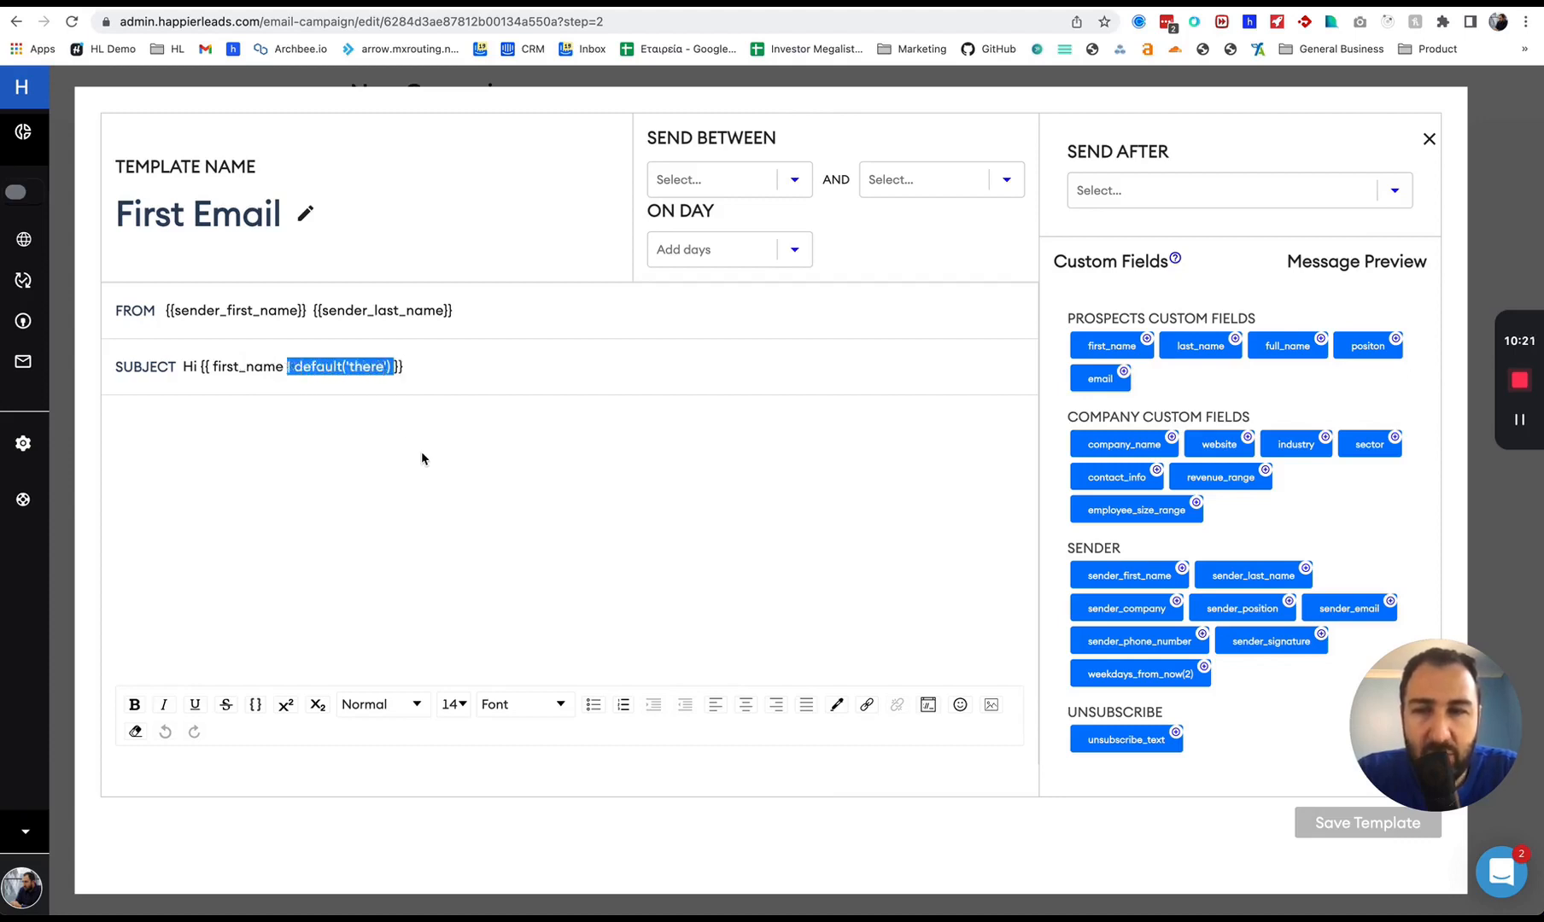
pyautogui.press('BackSpace')
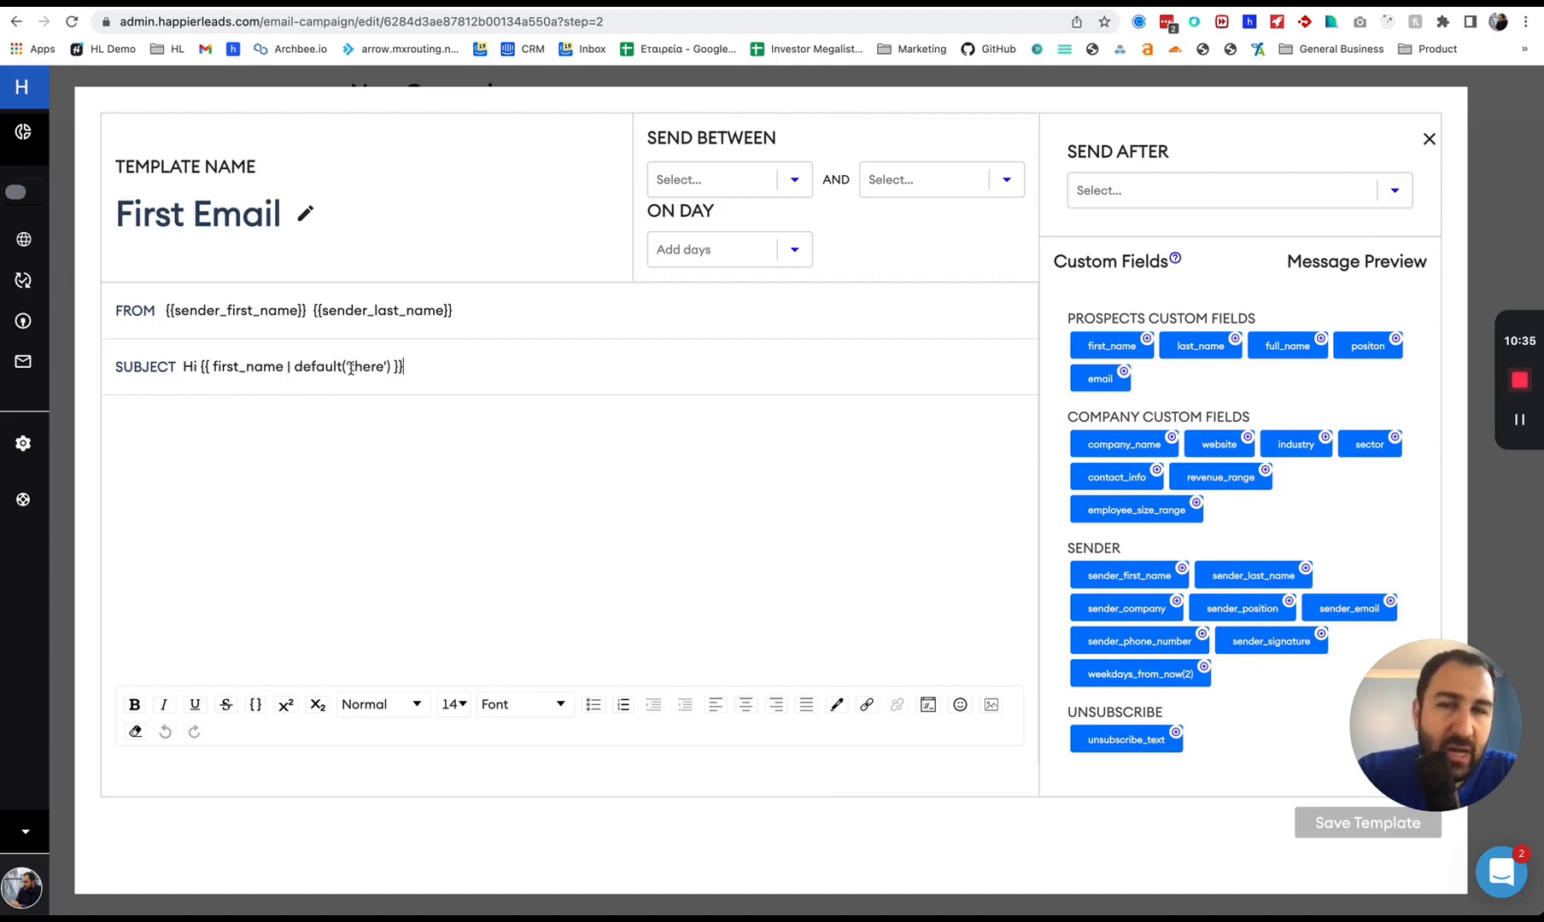
# Complete the email subject with the text "I have something for you" after the first_name field.
pyautogui.write('I have ')
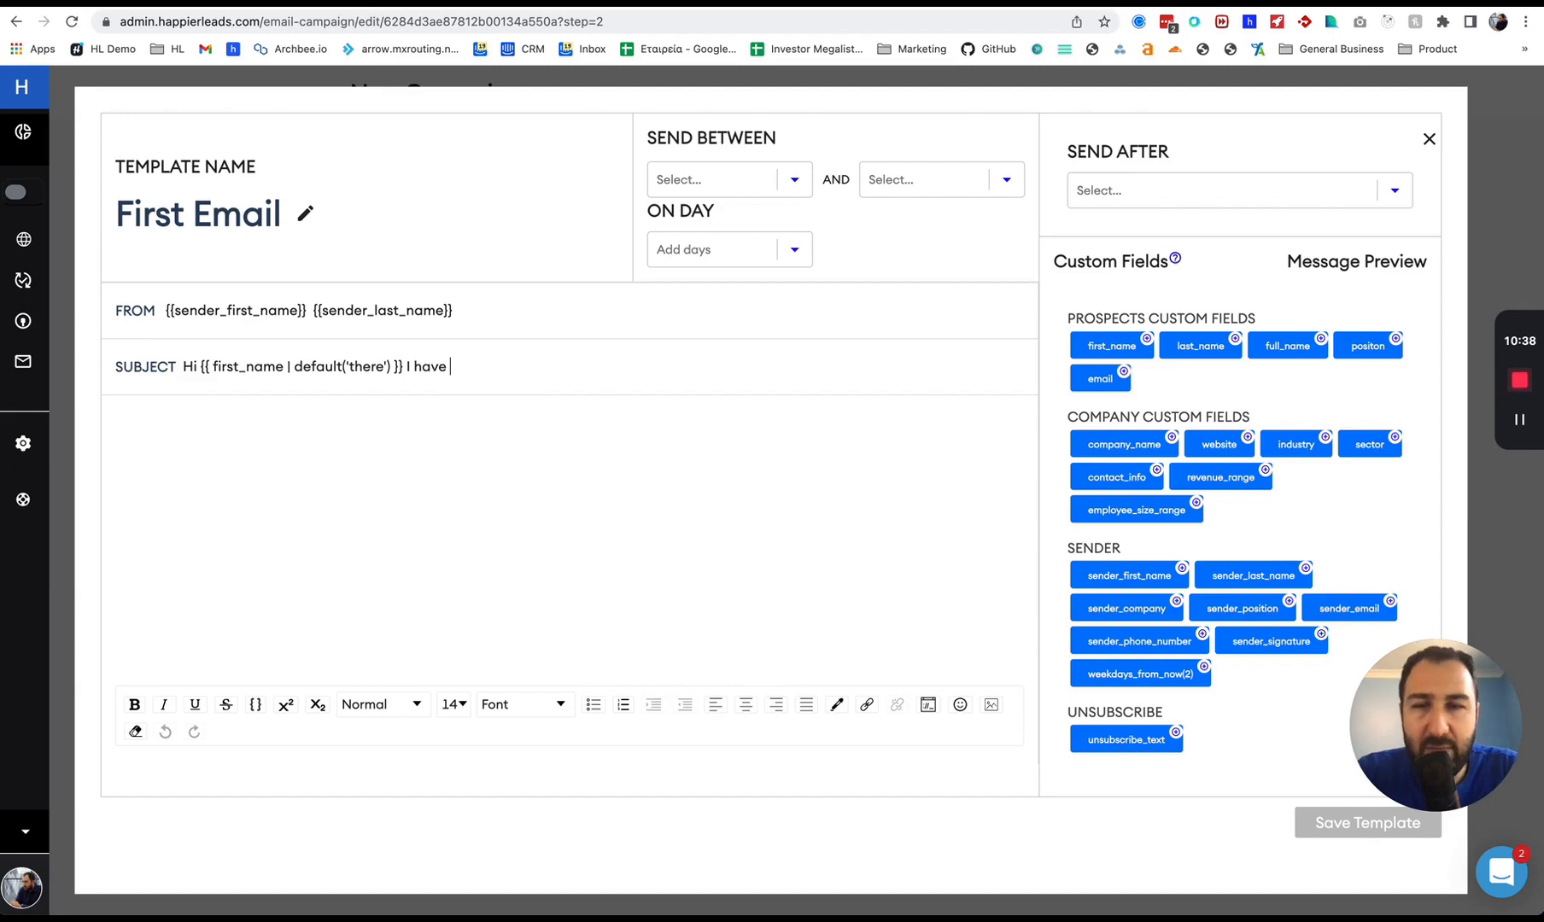
pyautogui.write('something fof')
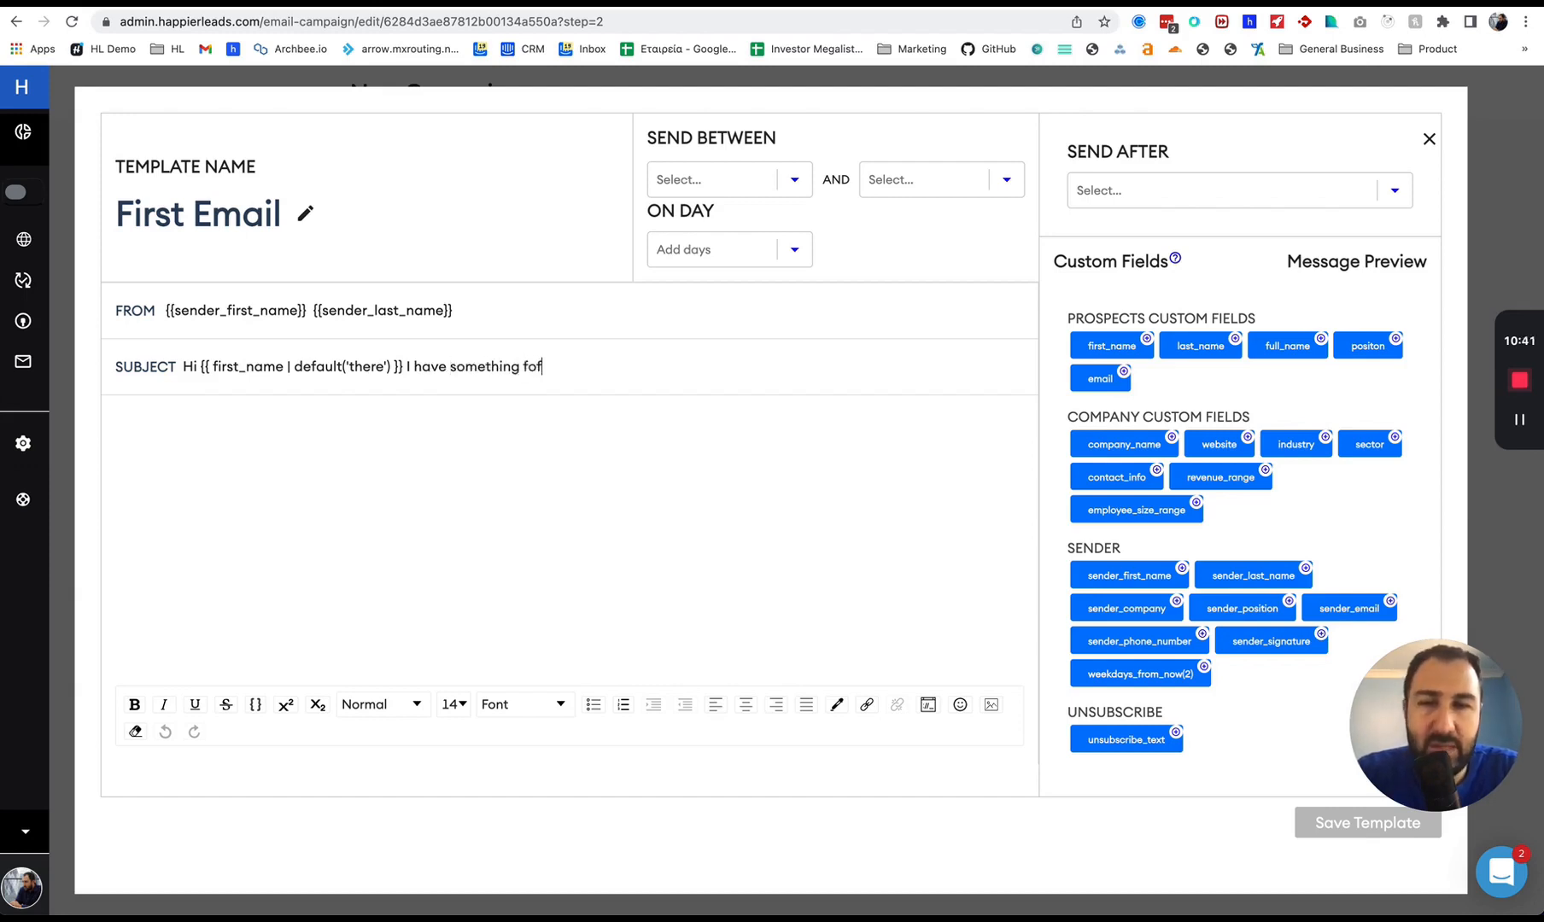
pyautogui.press('BackSpace')
pyautogui.write('r you')
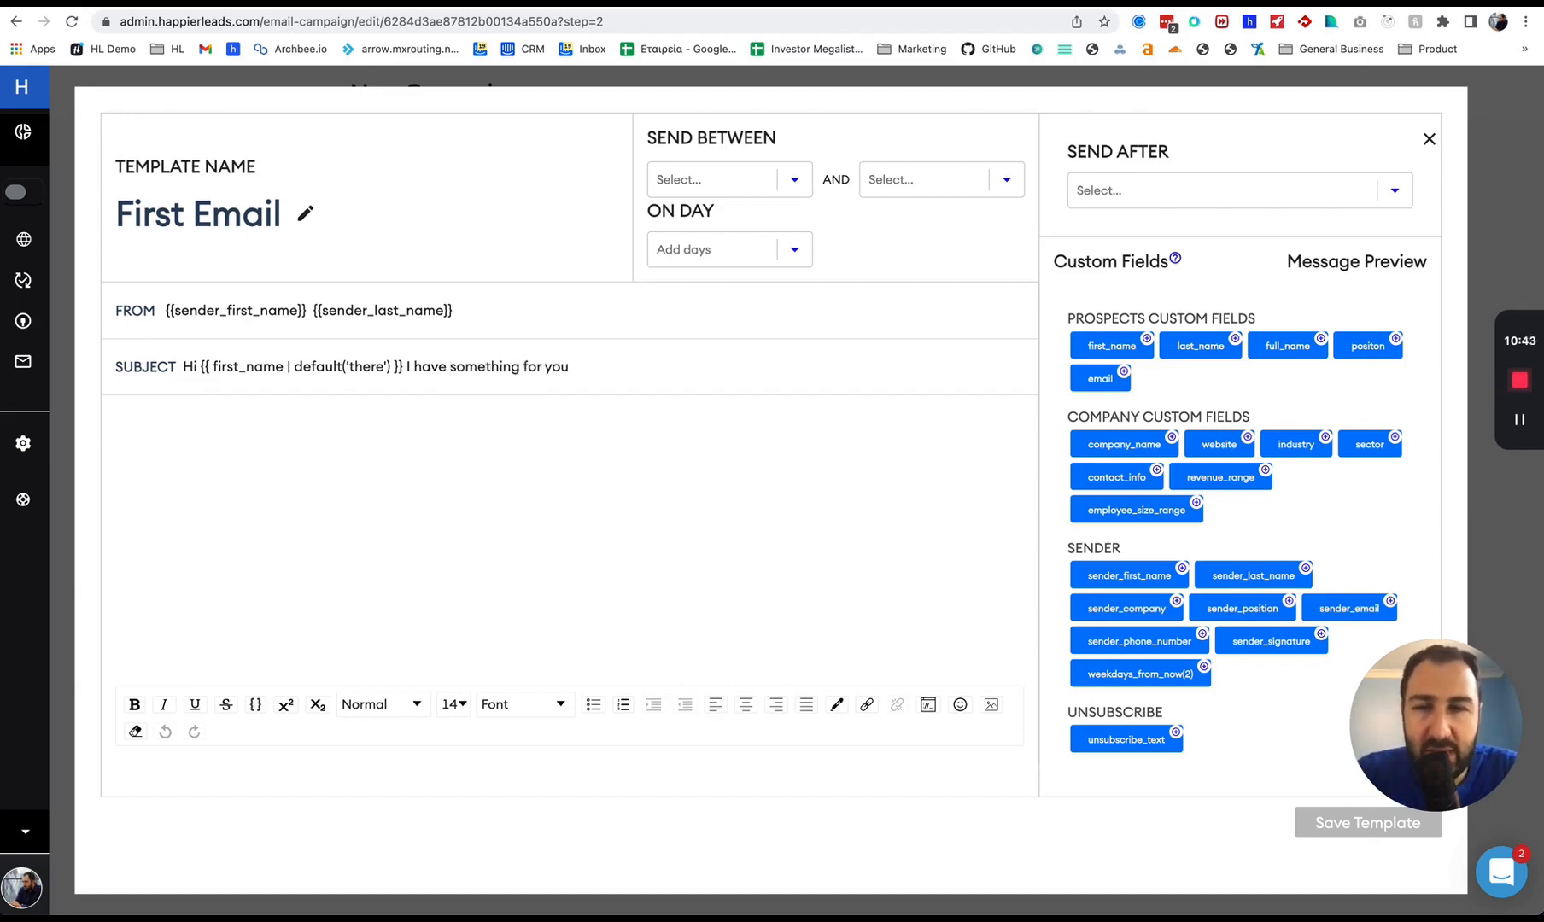
# Begin the email body with Hi followed by the prospect's first_name field.
pyautogui.click(424, 481)
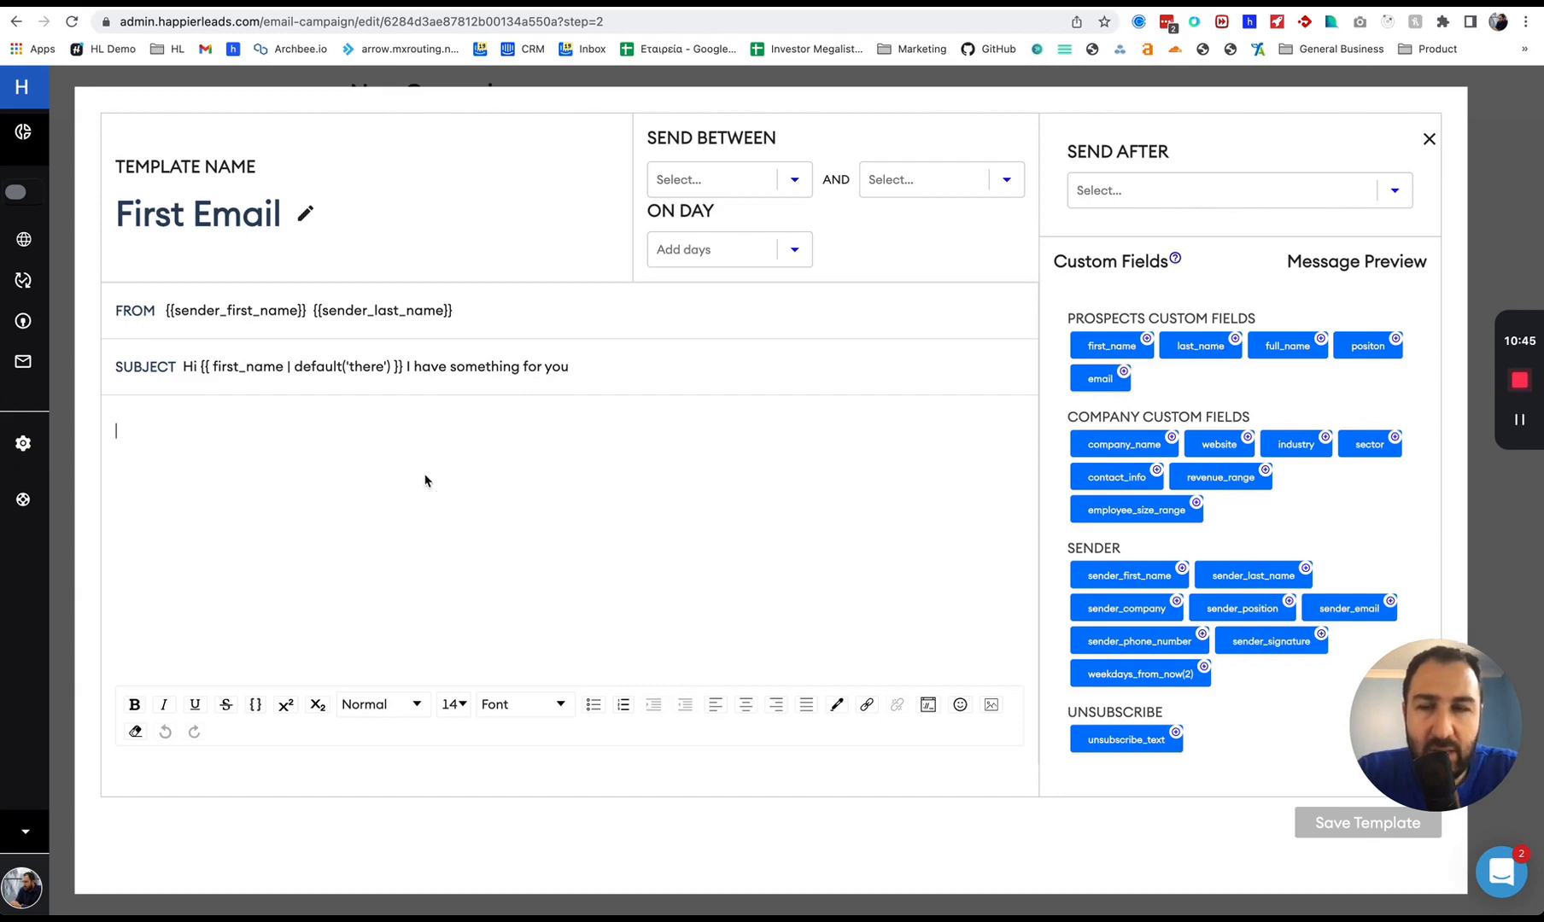
pyautogui.write('Gi')
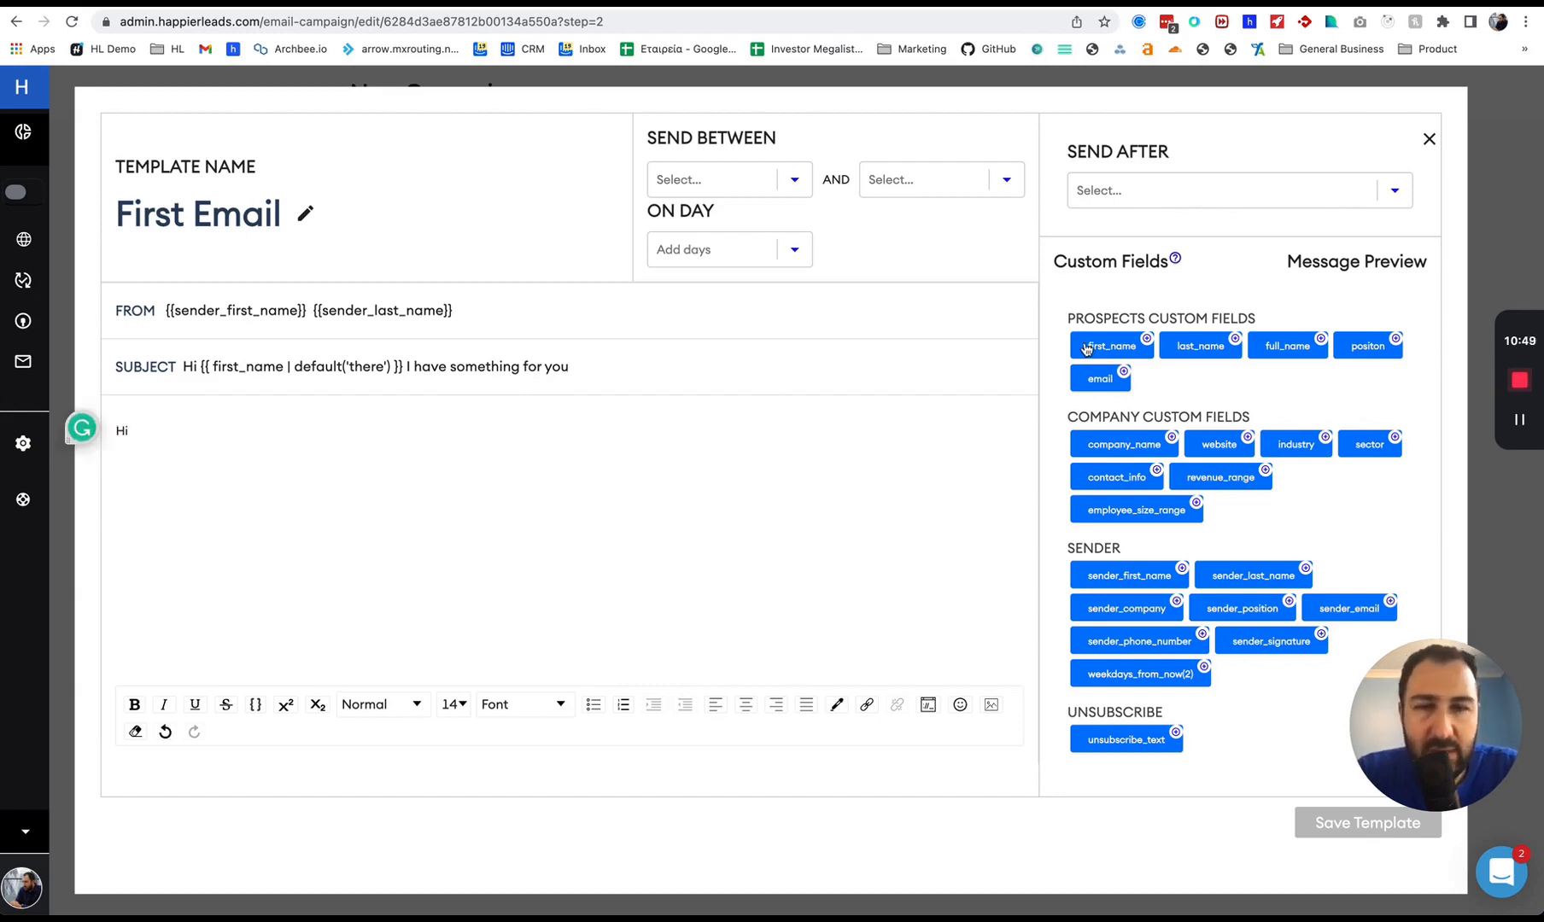
pyautogui.click(1110, 346)
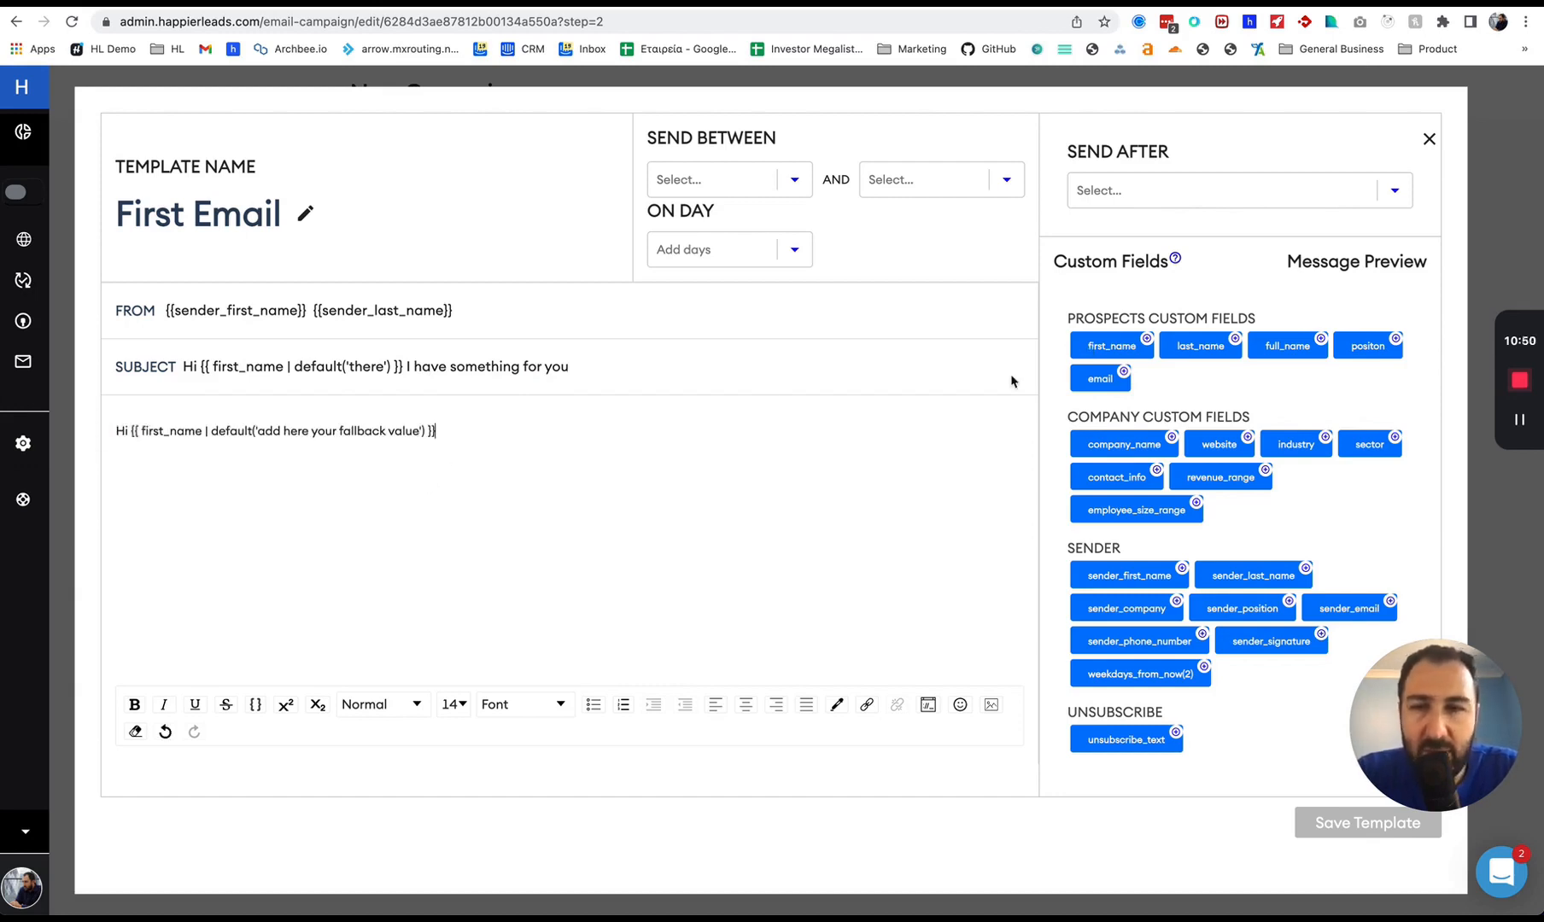
# Draft the line "Do you have some time for a call next {{weekdays_from_now(2)}} between 2:00 - 4:00" under the greeting, and delete it.
pyautogui.press('Return')
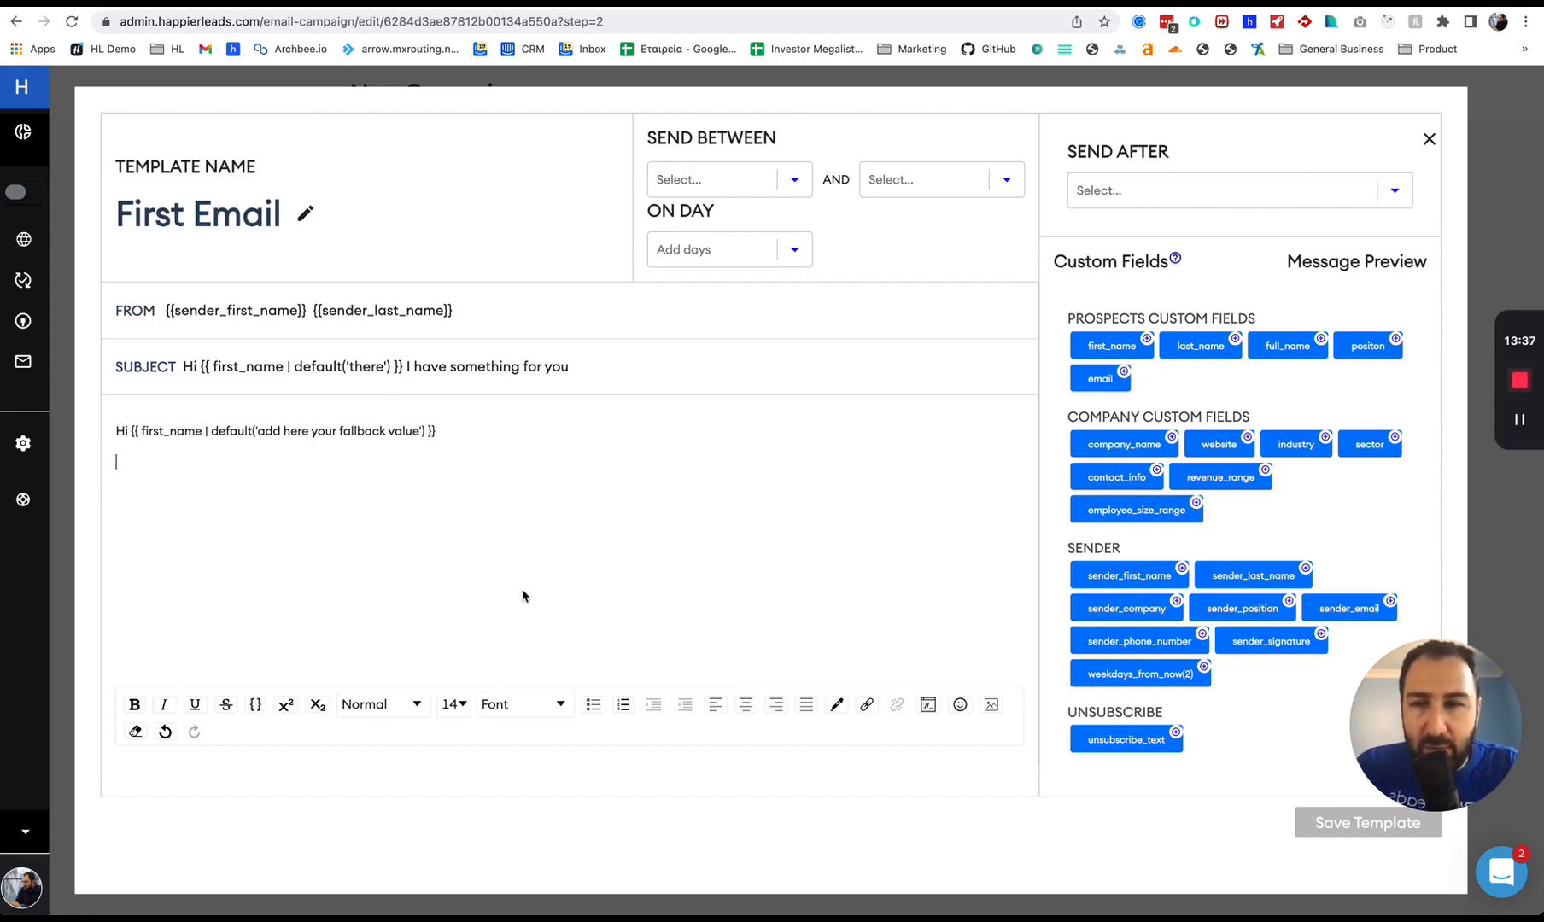
pyautogui.write('Do you have')
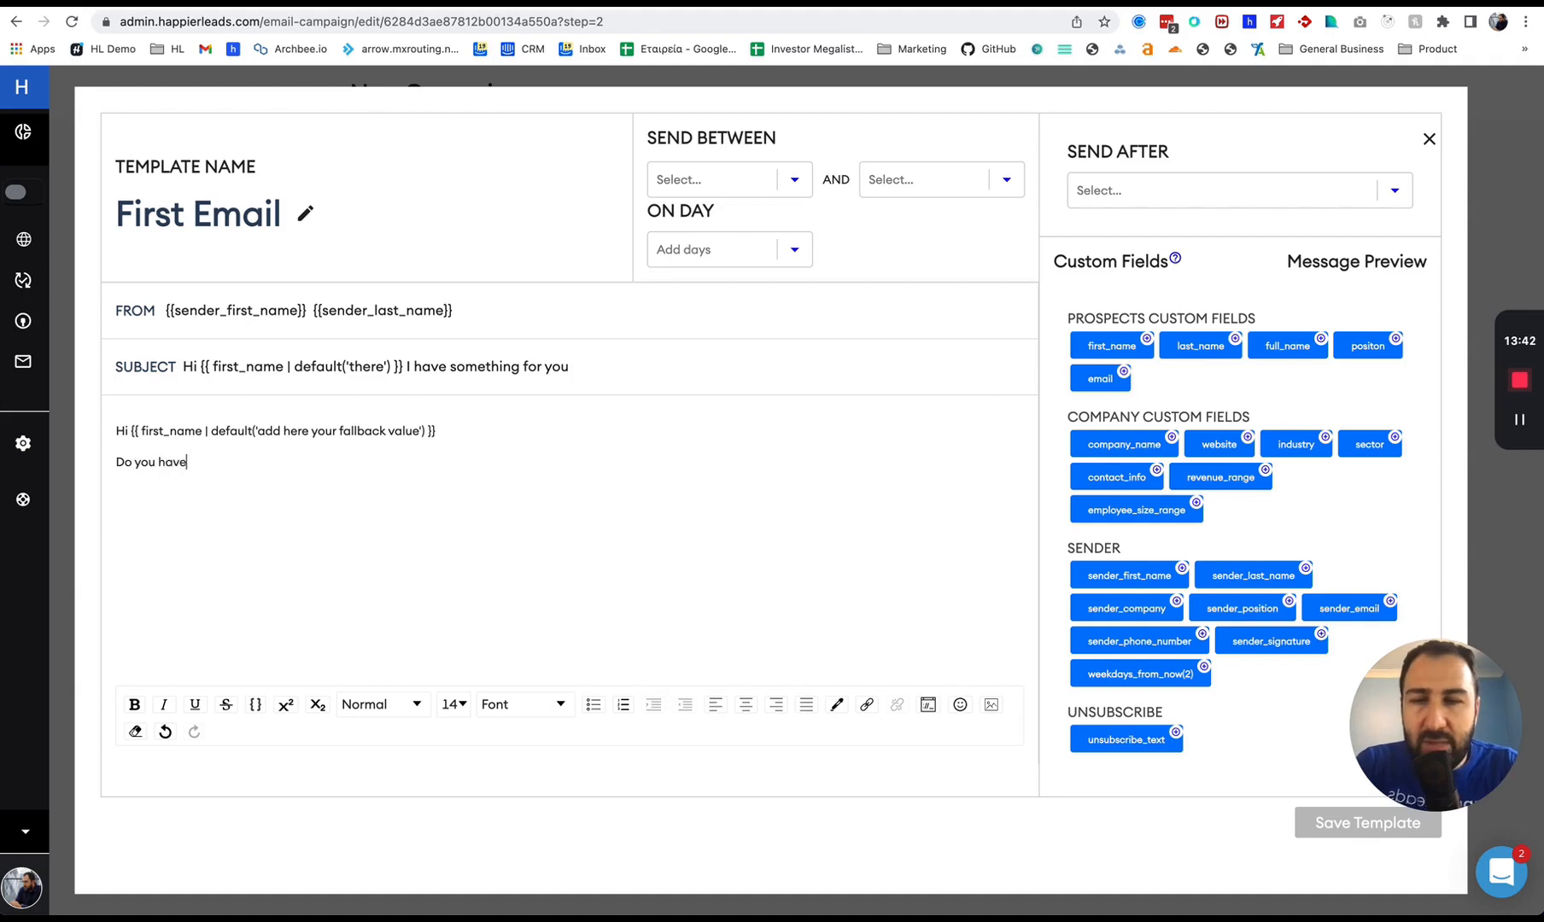
pyautogui.write(' some time for a ')
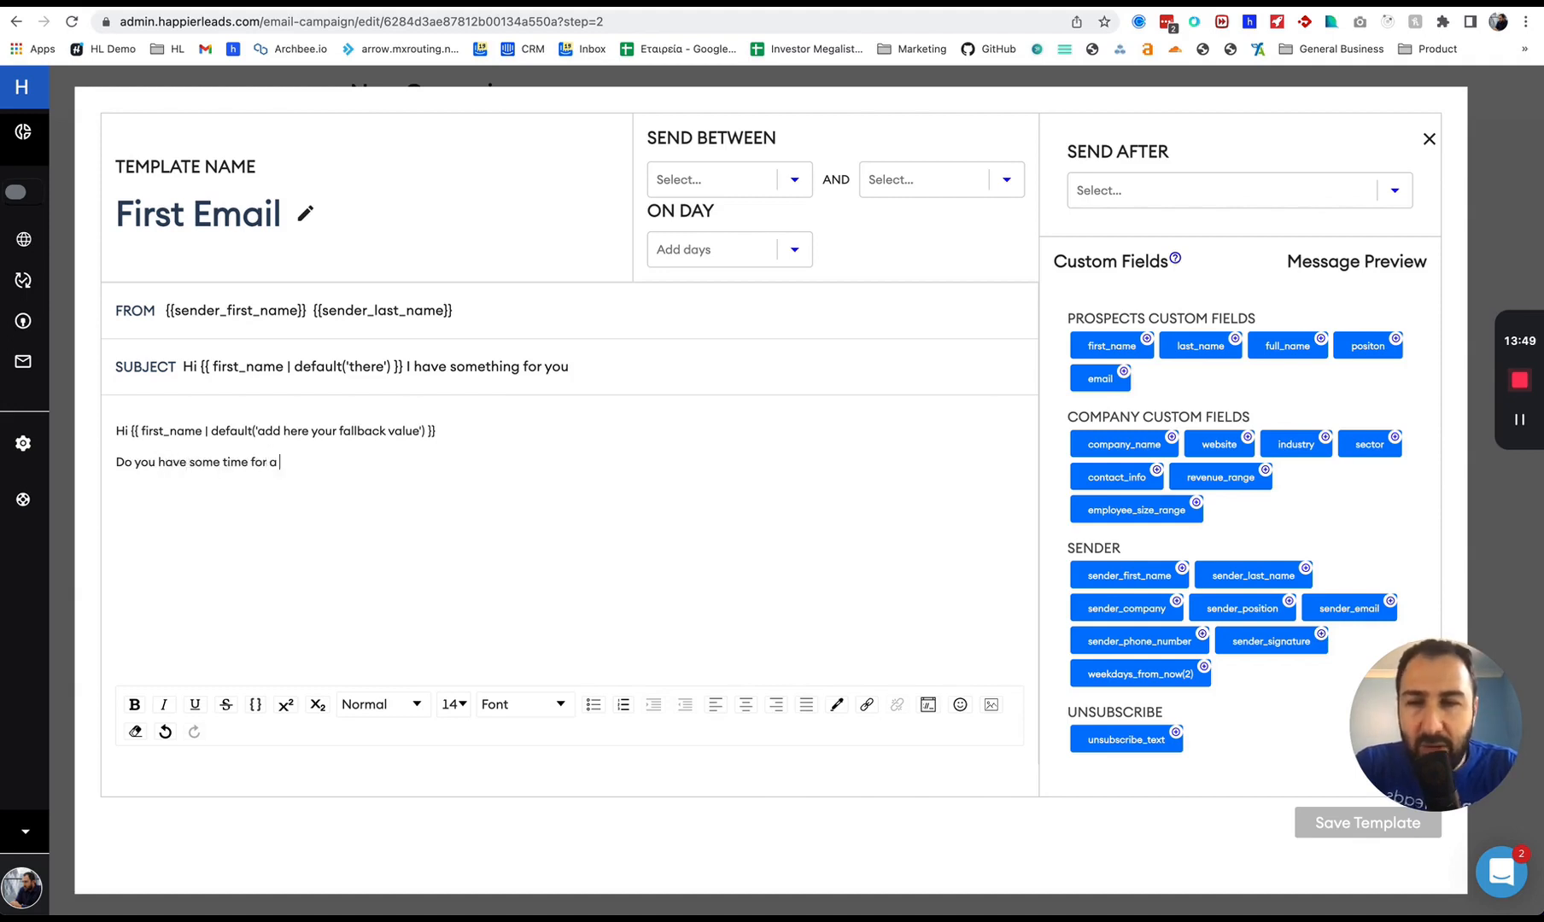
pyautogui.write('call')
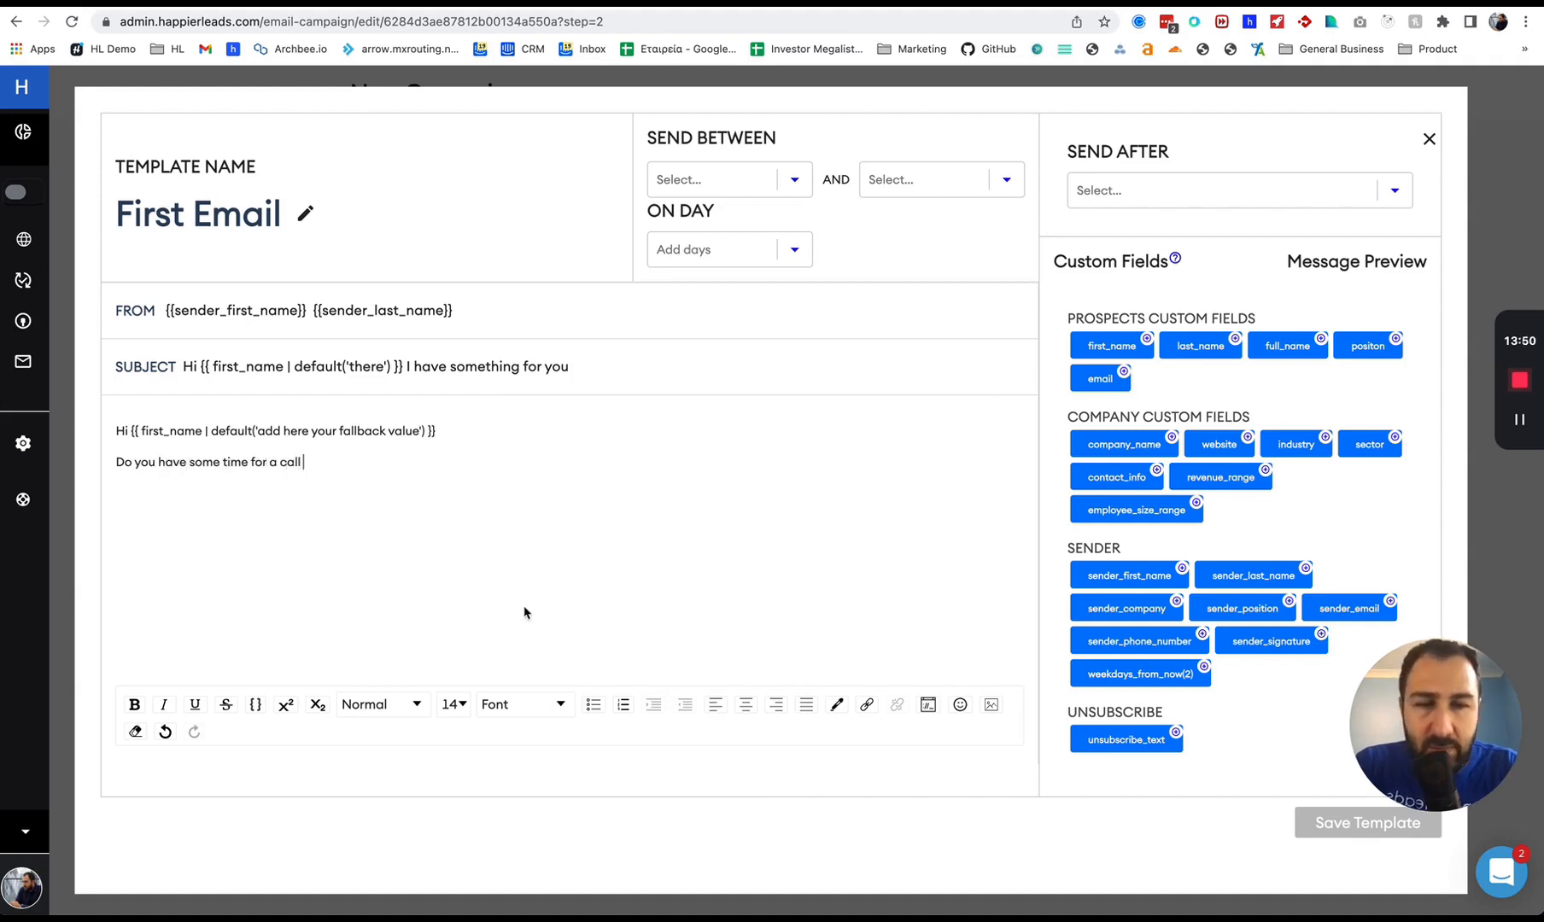
pyautogui.click(1128, 675)
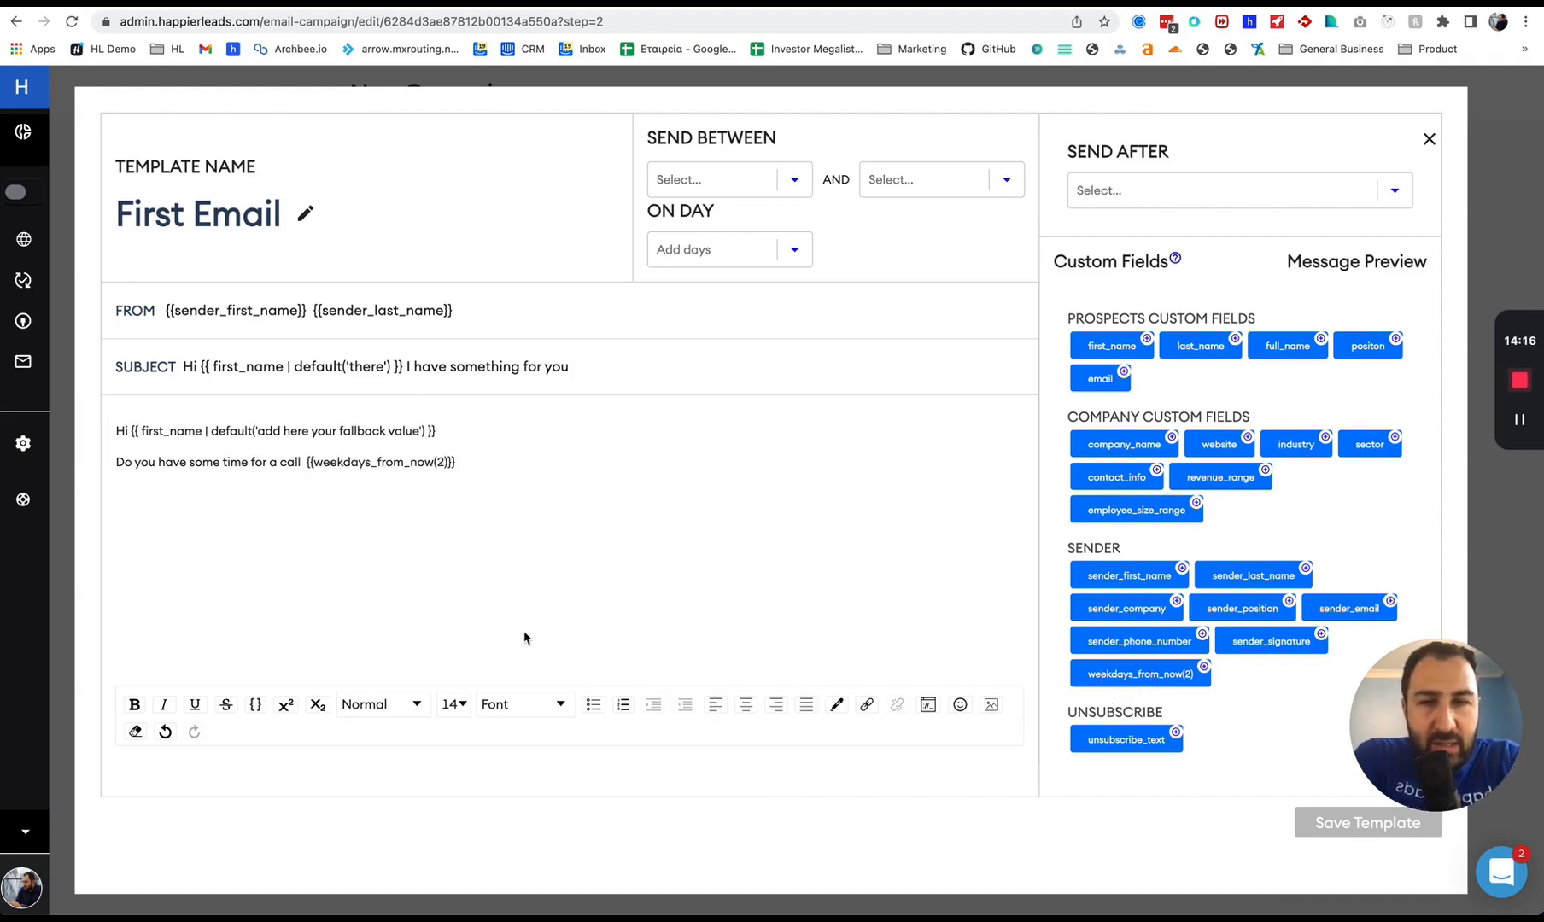
pyautogui.moveTo(304, 461); pyautogui.dragTo(476, 461)
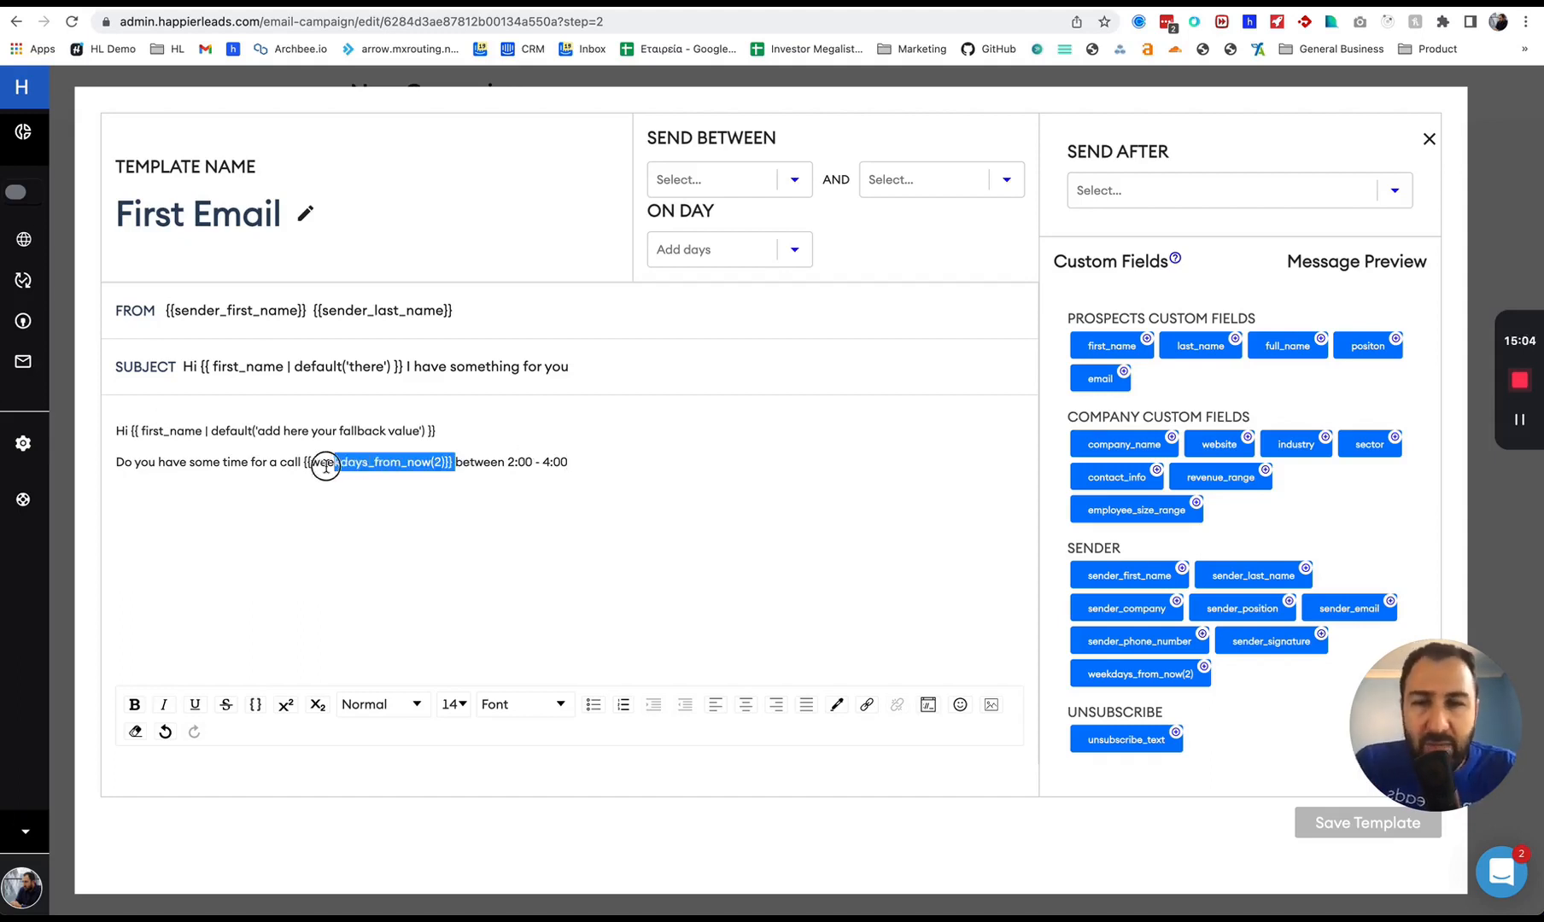
pyautogui.moveTo(327, 459); pyautogui.dragTo(303, 466)
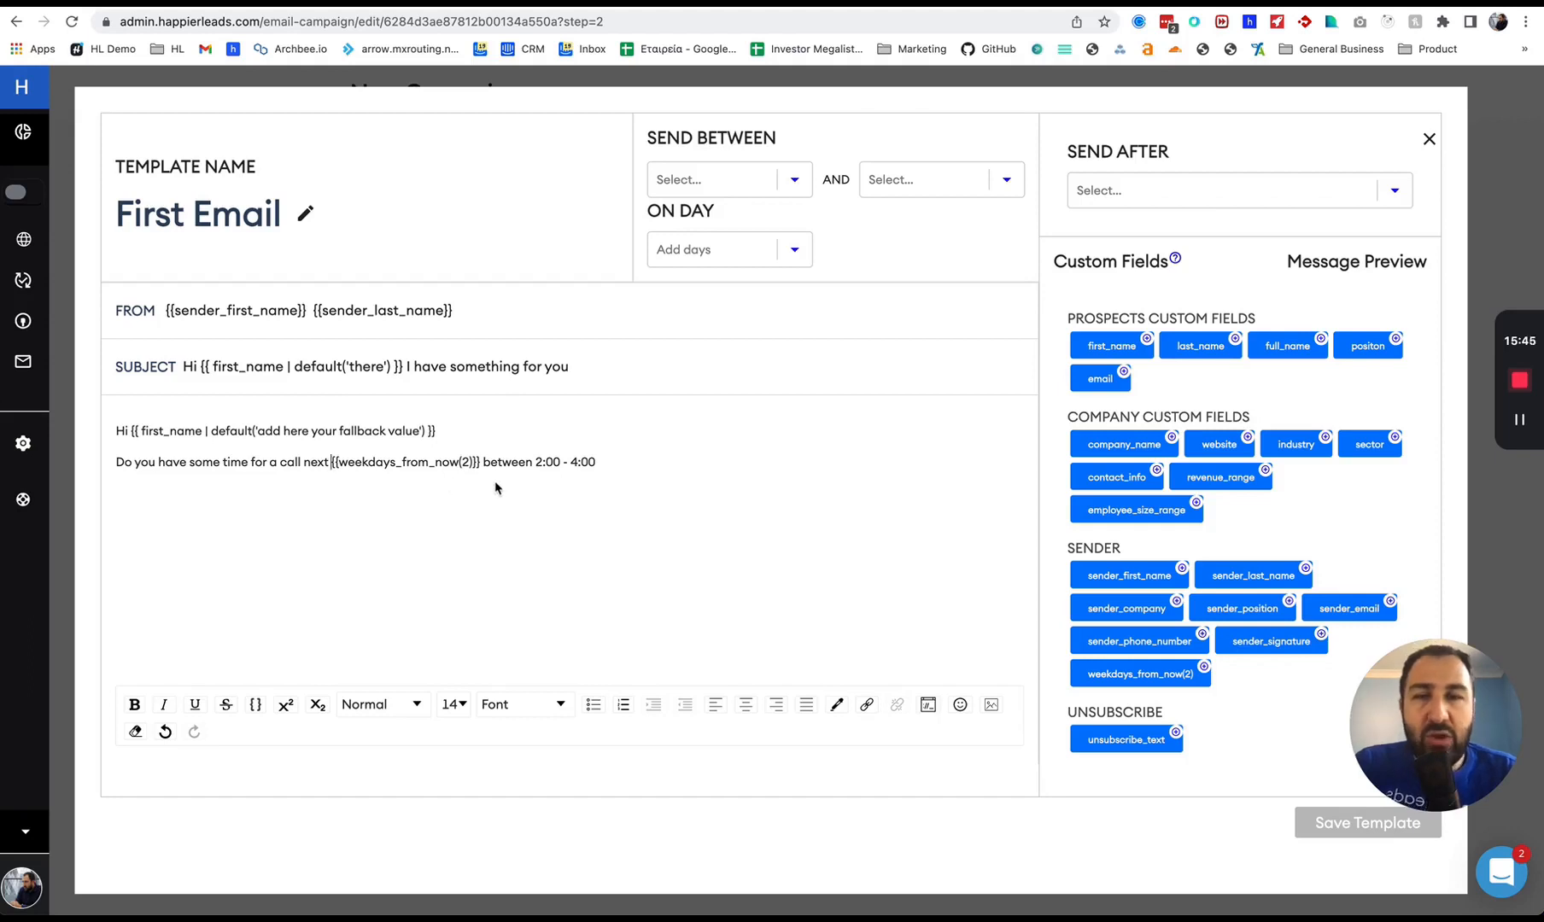
pyautogui.moveTo(603, 465); pyautogui.dragTo(111, 457)
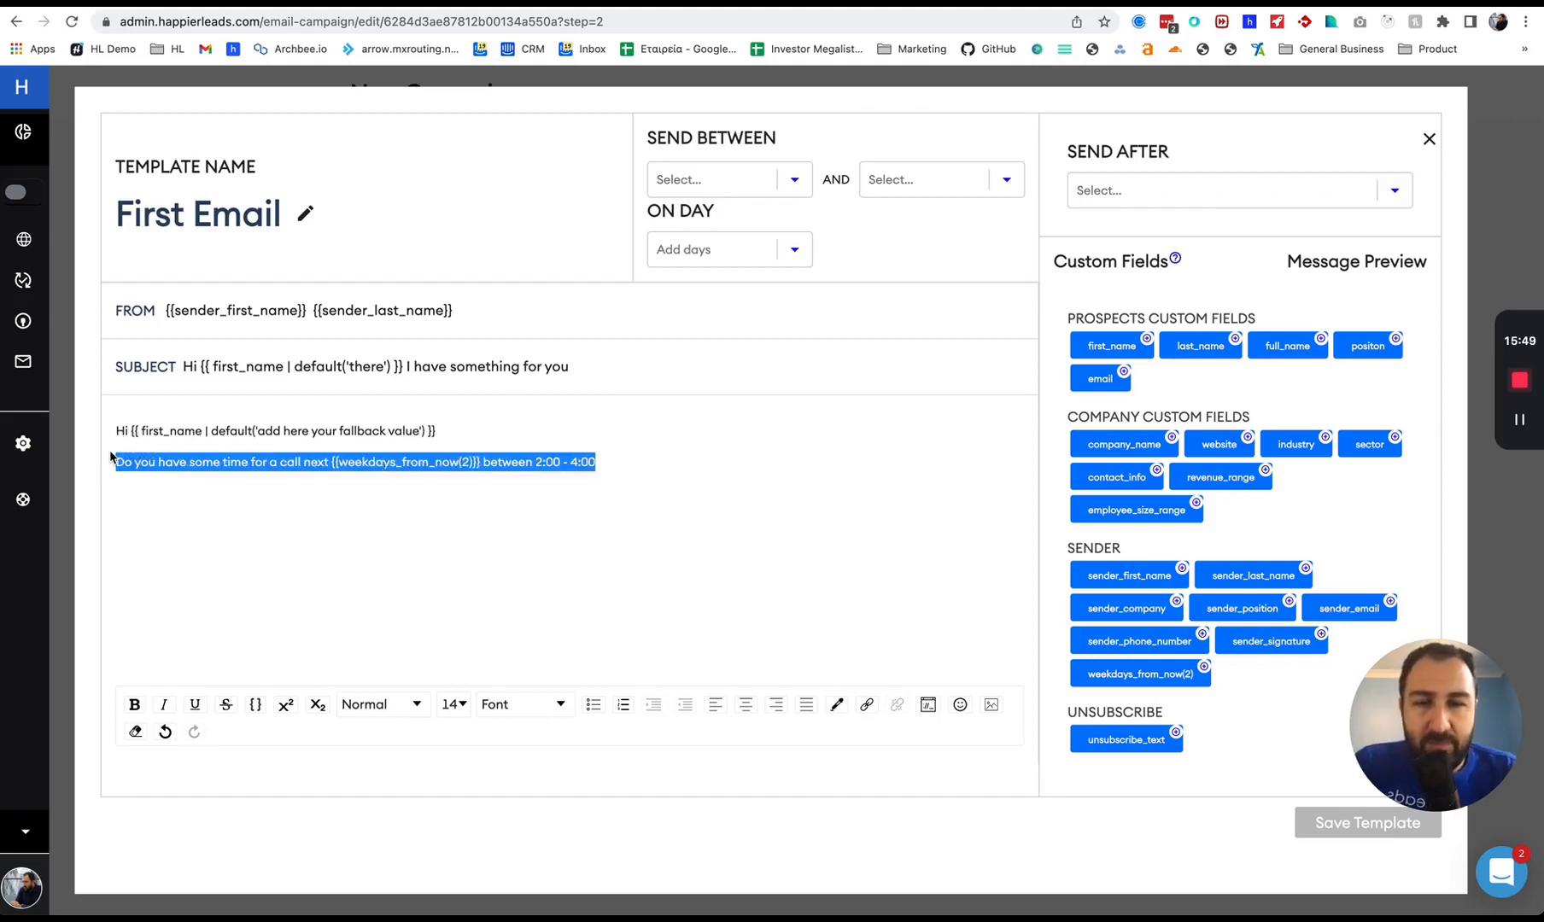
pyautogui.press('BackSpace')
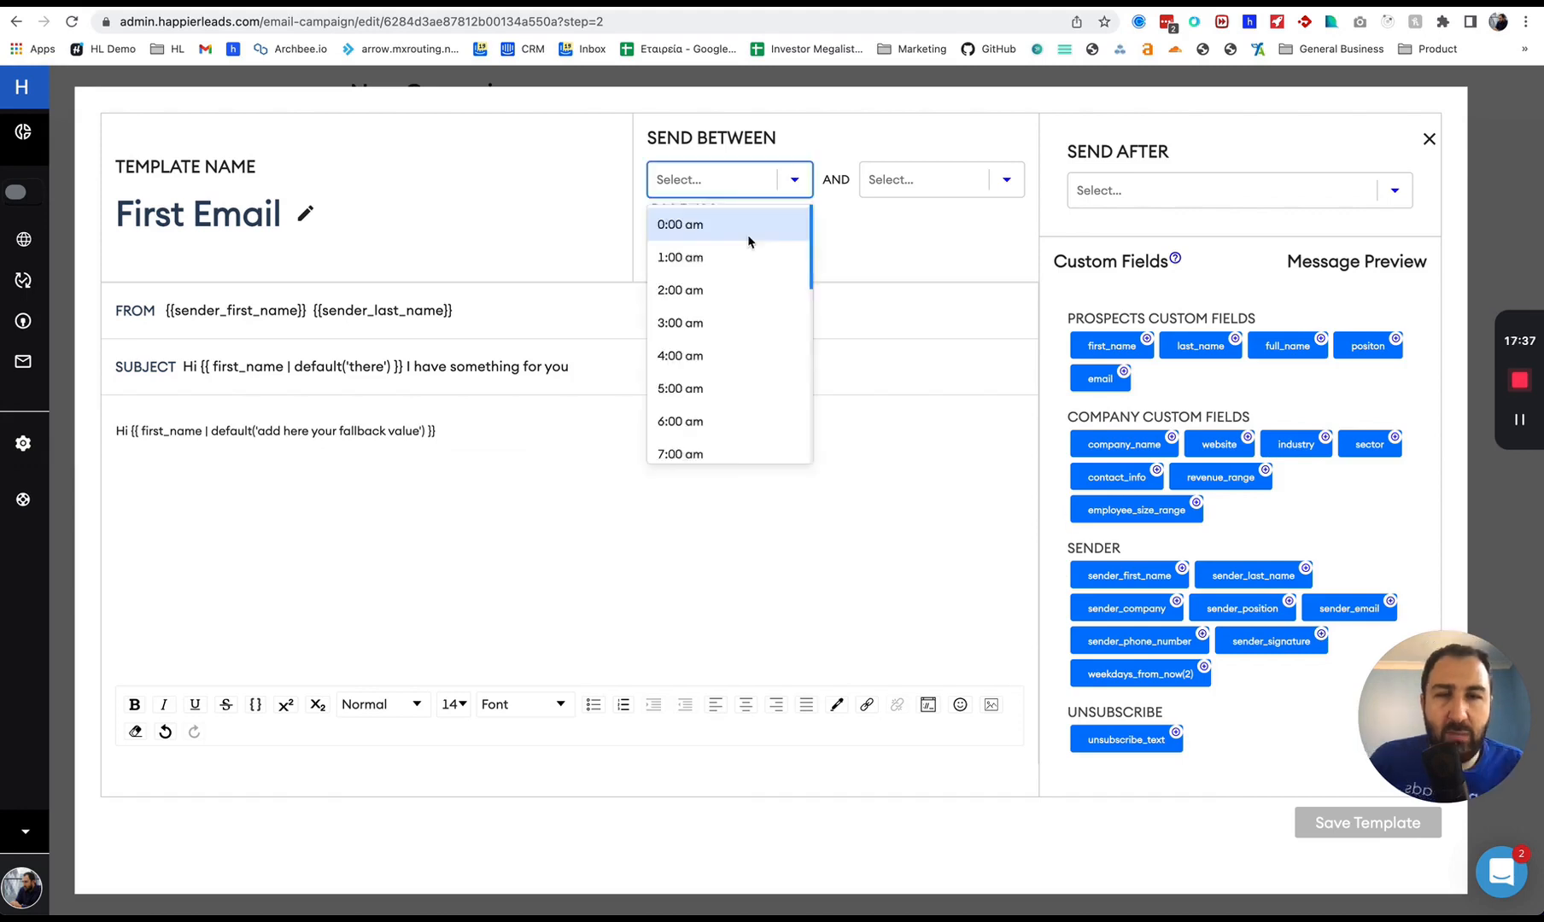
# Set the template's sending window to between 4:00 am and 12:00 pm.
pyautogui.scroll(-6, 749, 243)
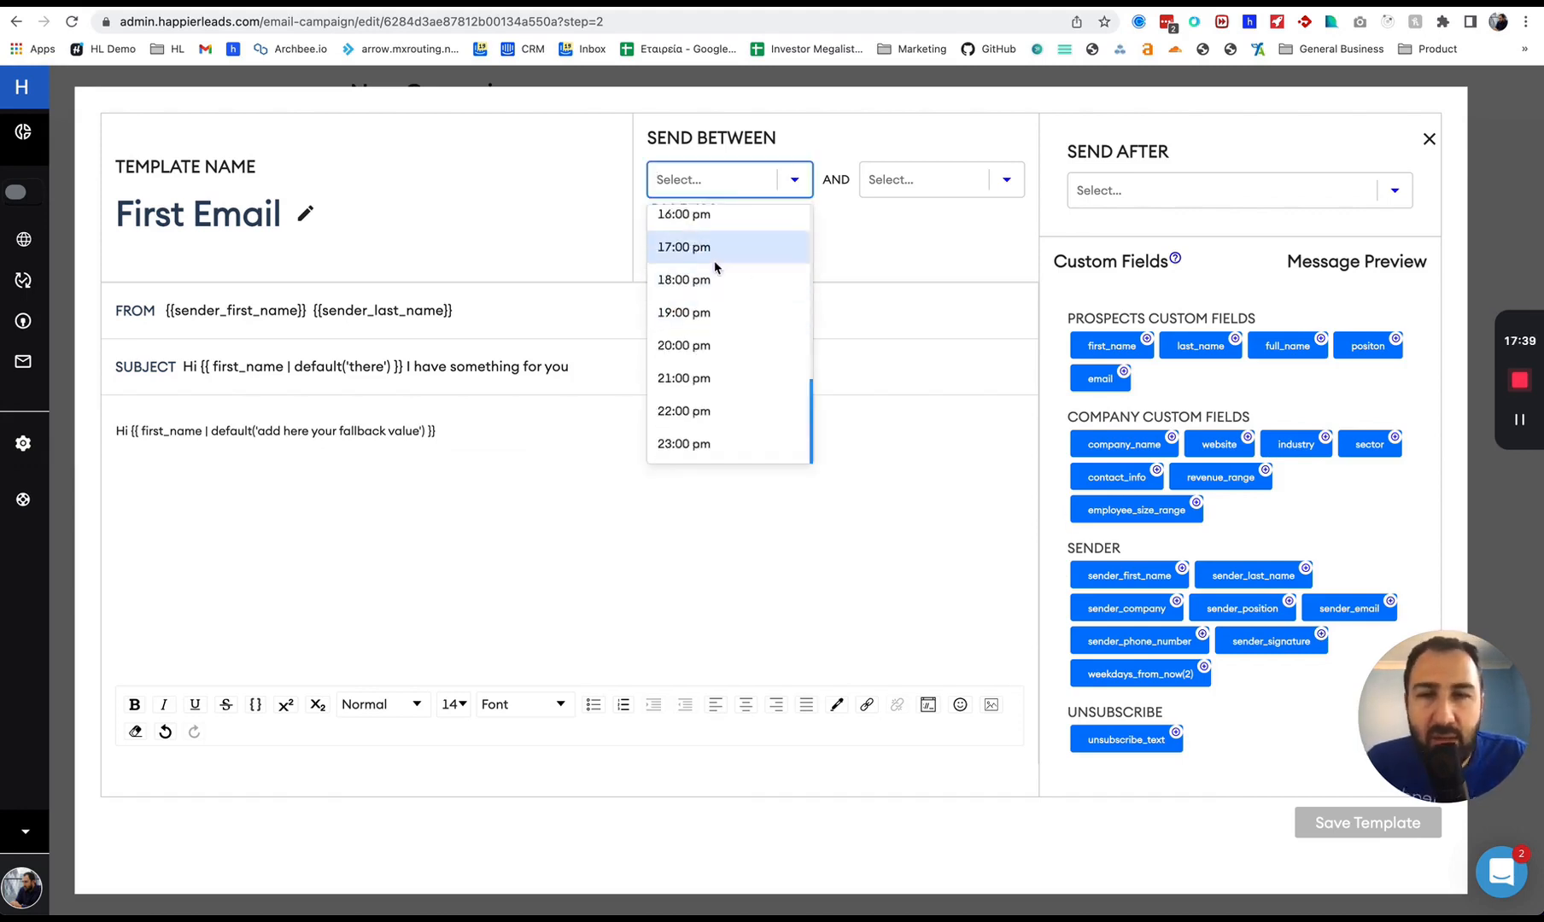
pyautogui.click(715, 357)
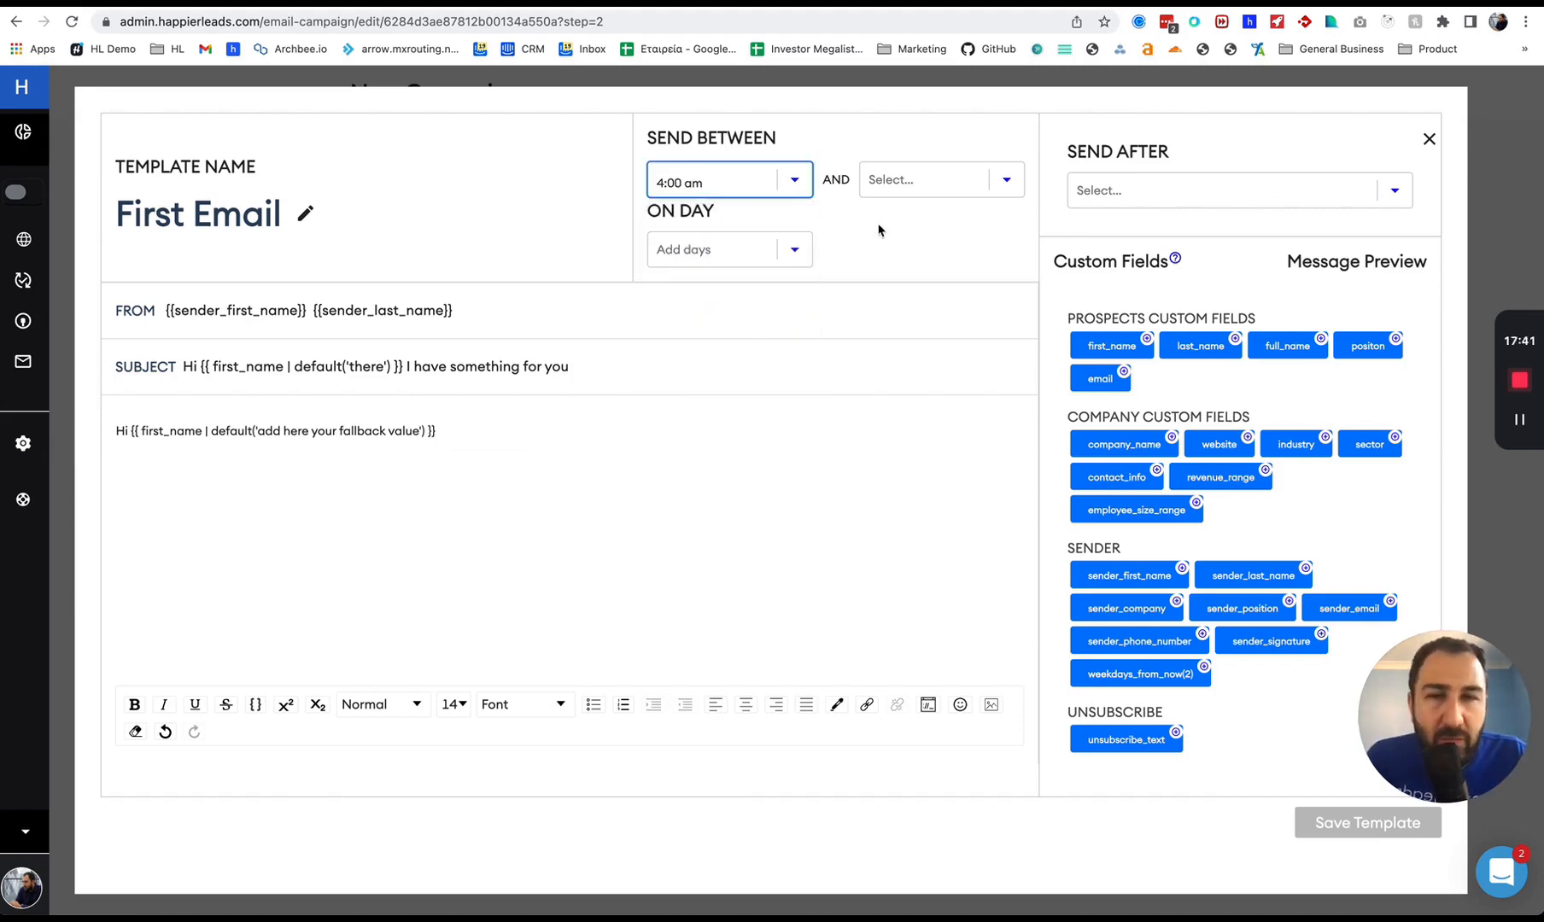
pyautogui.click(887, 195)
pyautogui.scroll(-3, 914, 430)
pyautogui.click(914, 428)
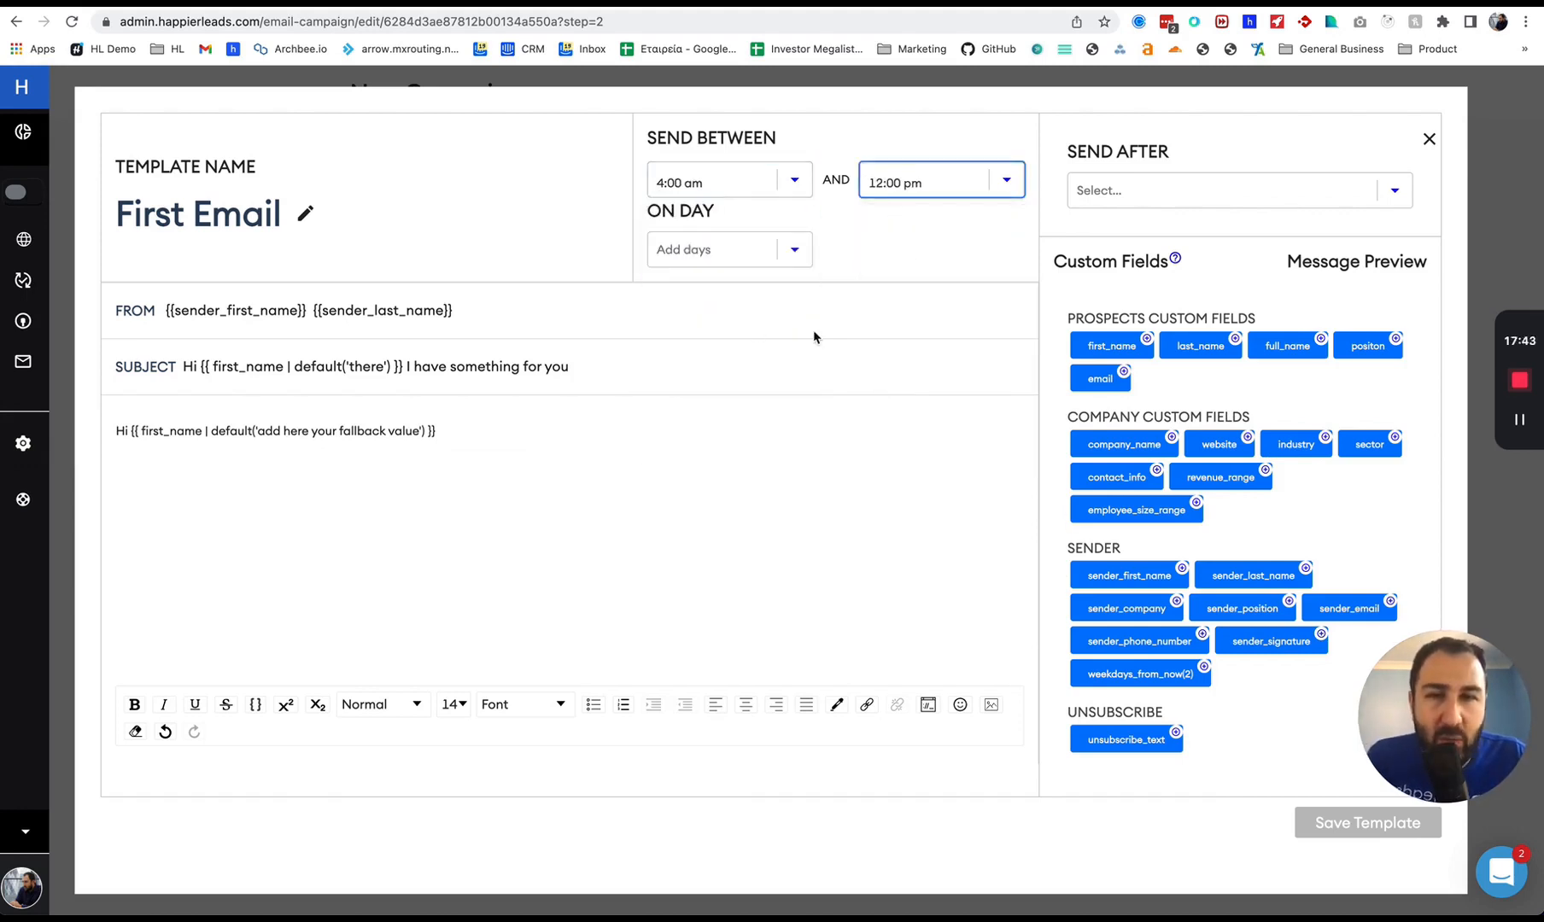
# Restrict the template's sending days to Monday, Tuesday, Wednesday and Thursday.
pyautogui.click(742, 244)
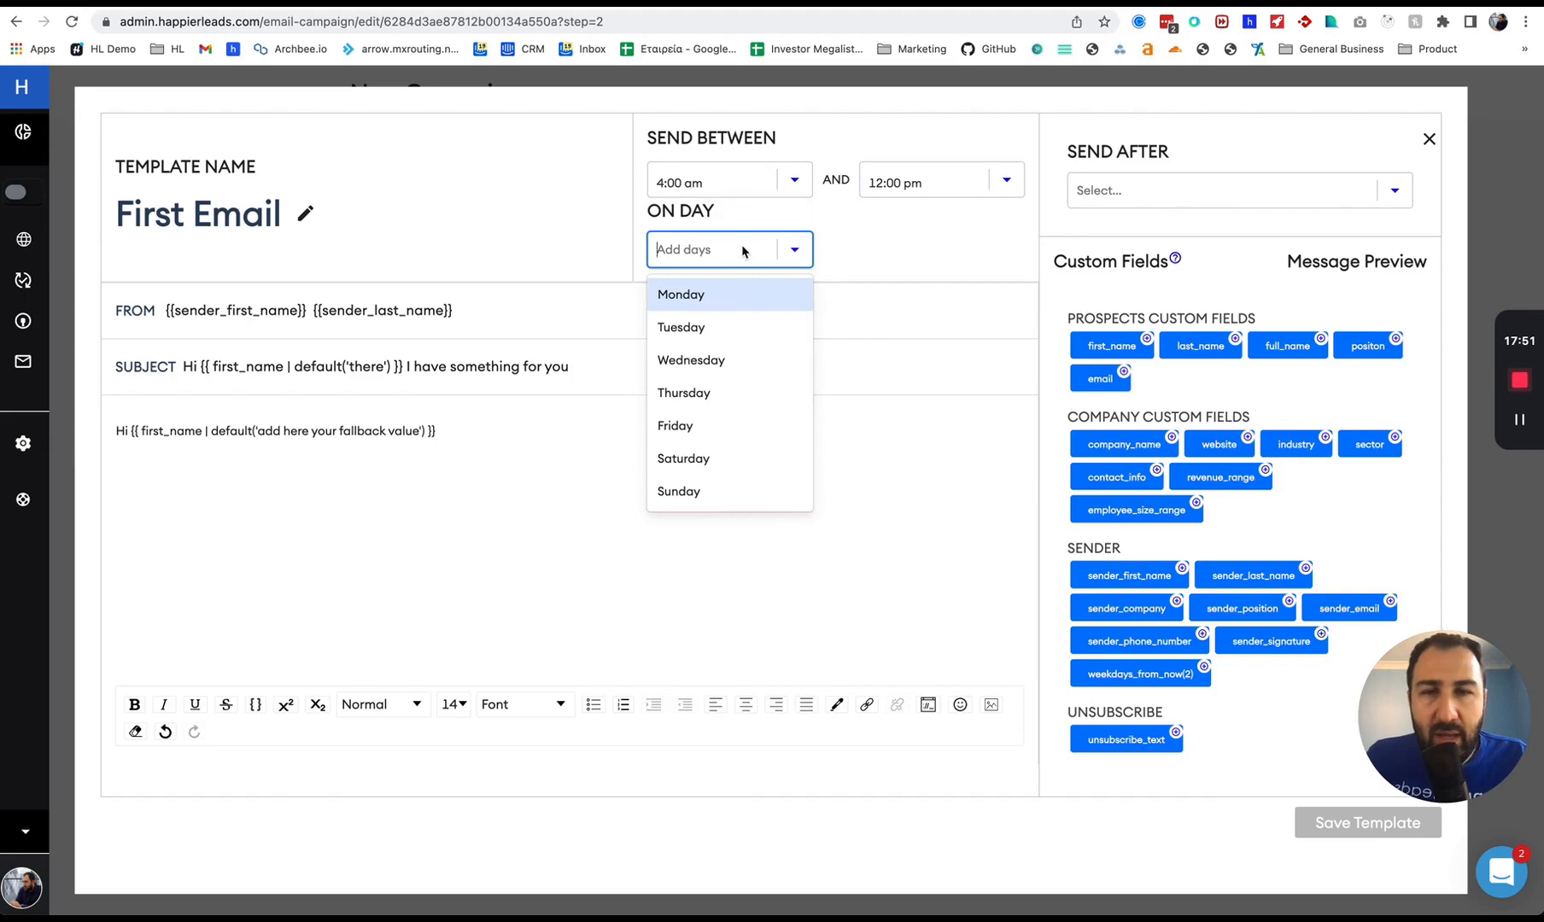
pyautogui.click(764, 299)
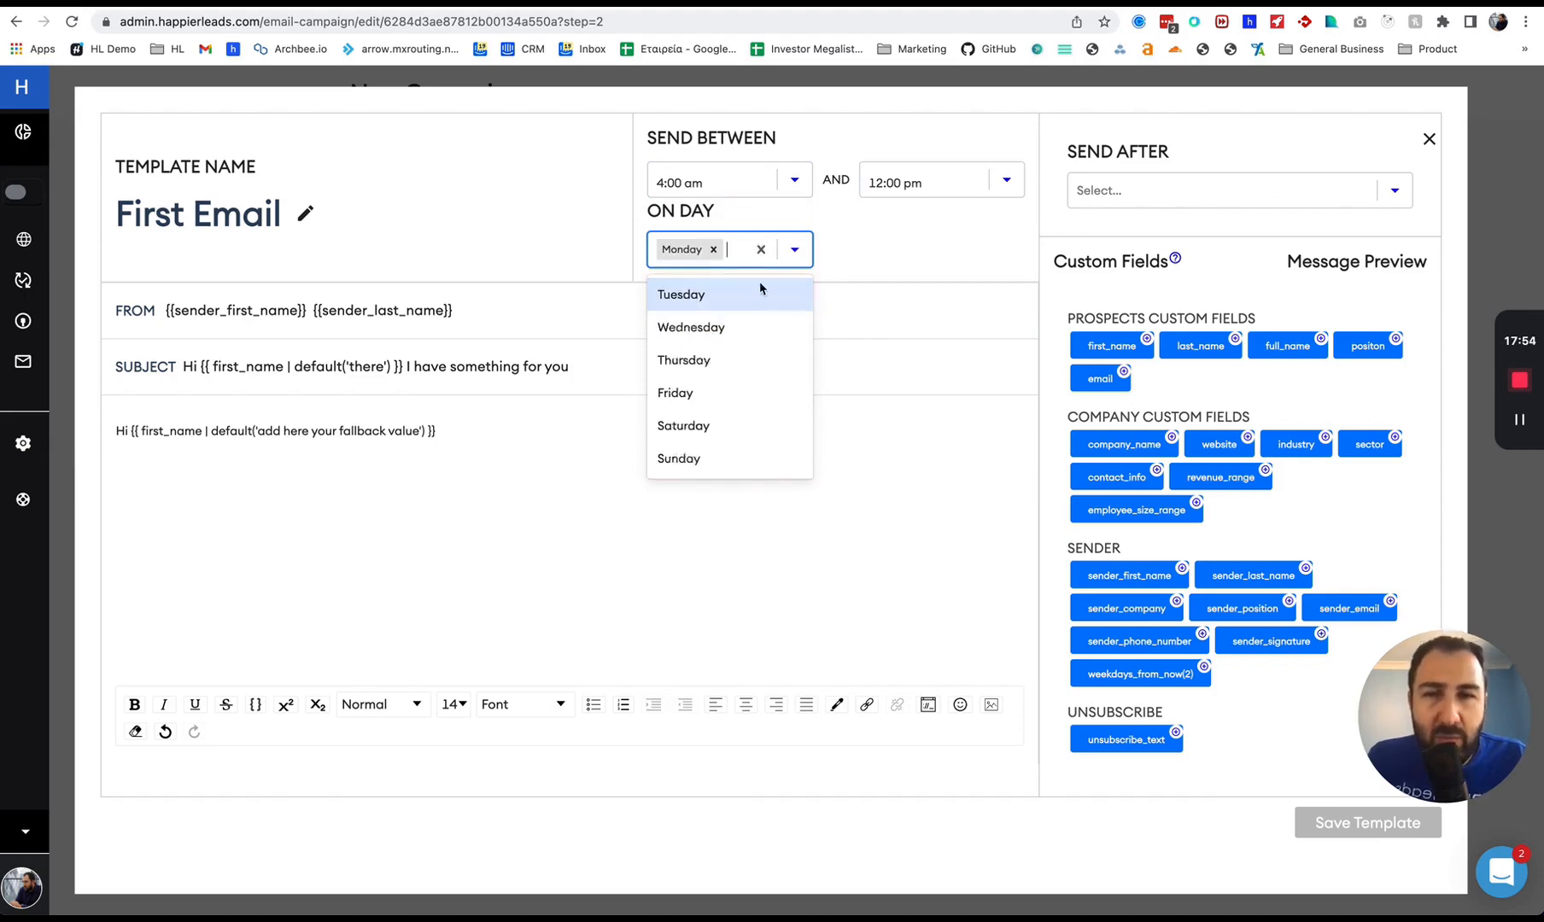
pyautogui.click(742, 298)
pyautogui.click(742, 314)
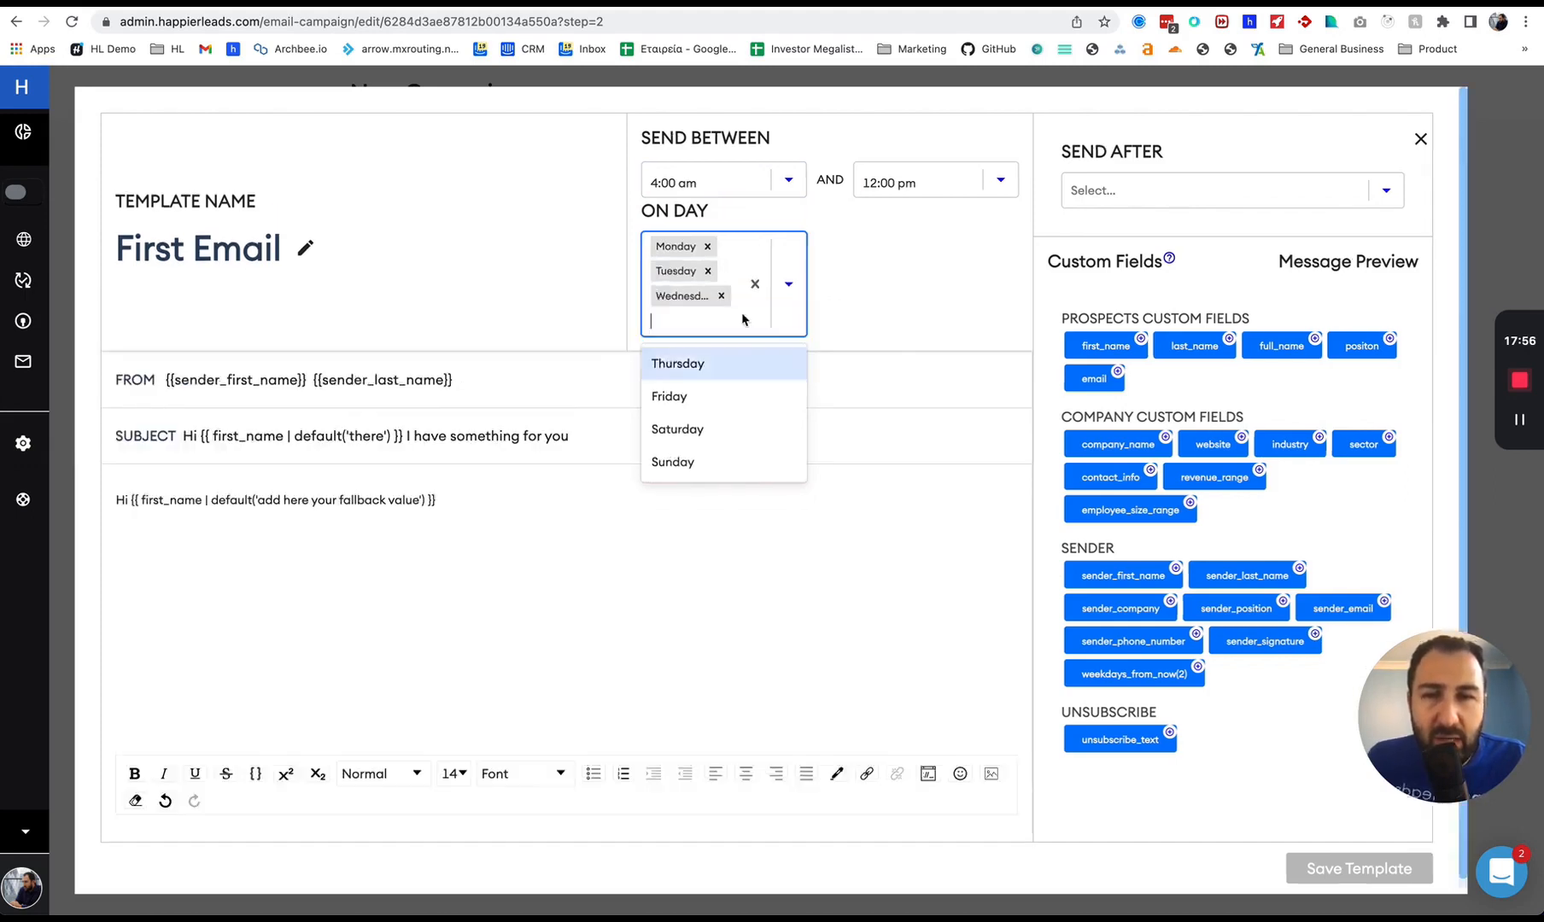
pyautogui.click(747, 366)
pyautogui.click(747, 373)
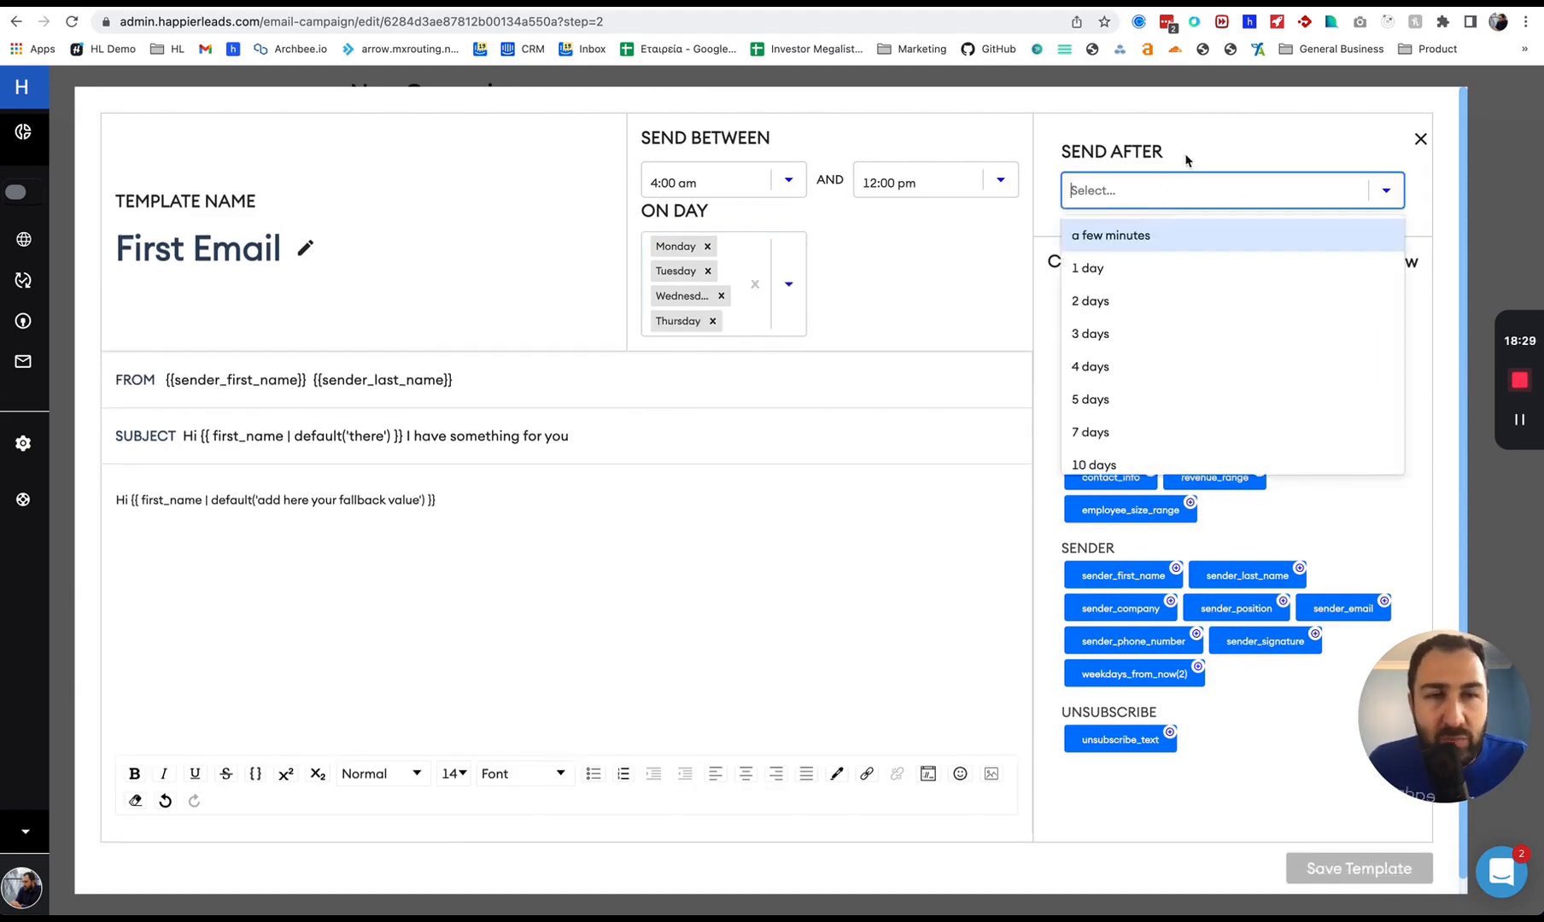
# Set the First Email template to send after 1 day.
pyautogui.click(1163, 243)
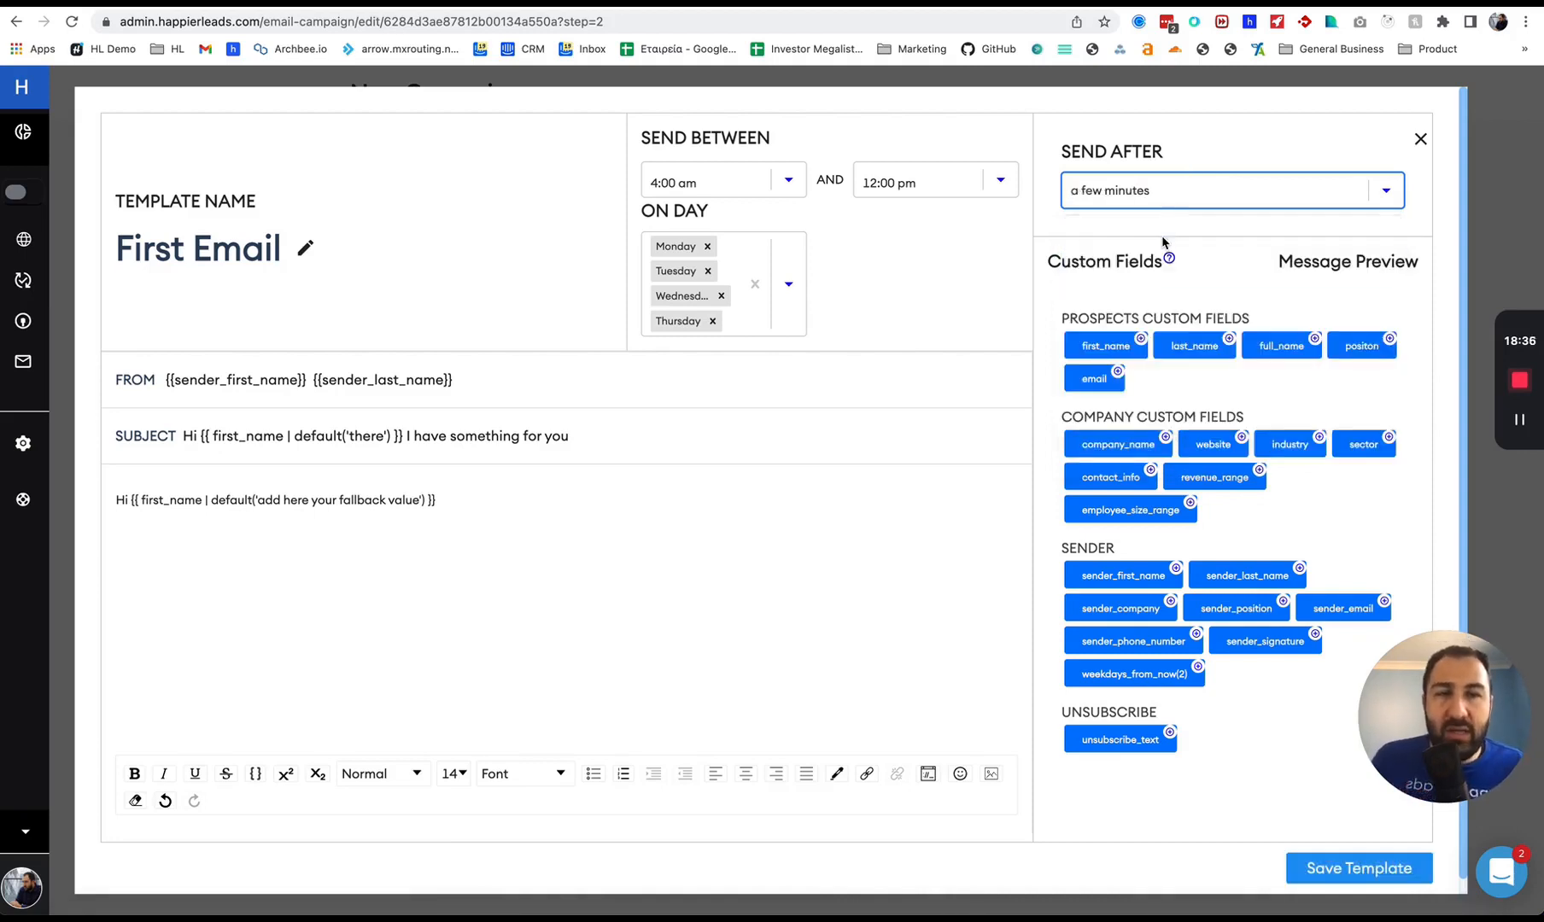
pyautogui.click(1168, 193)
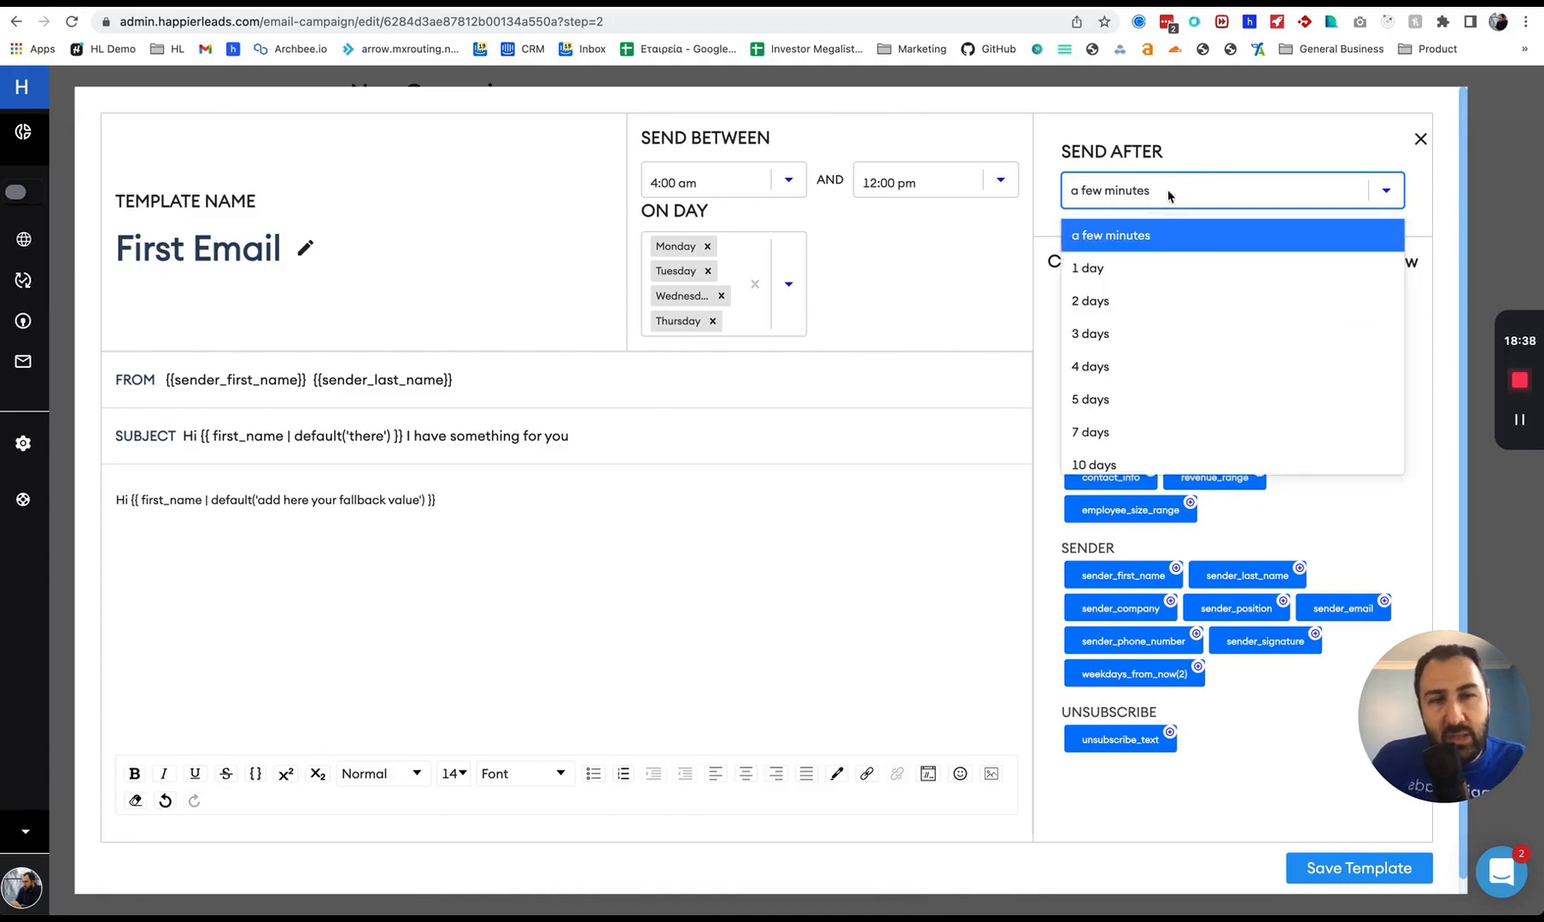
pyautogui.click(1157, 266)
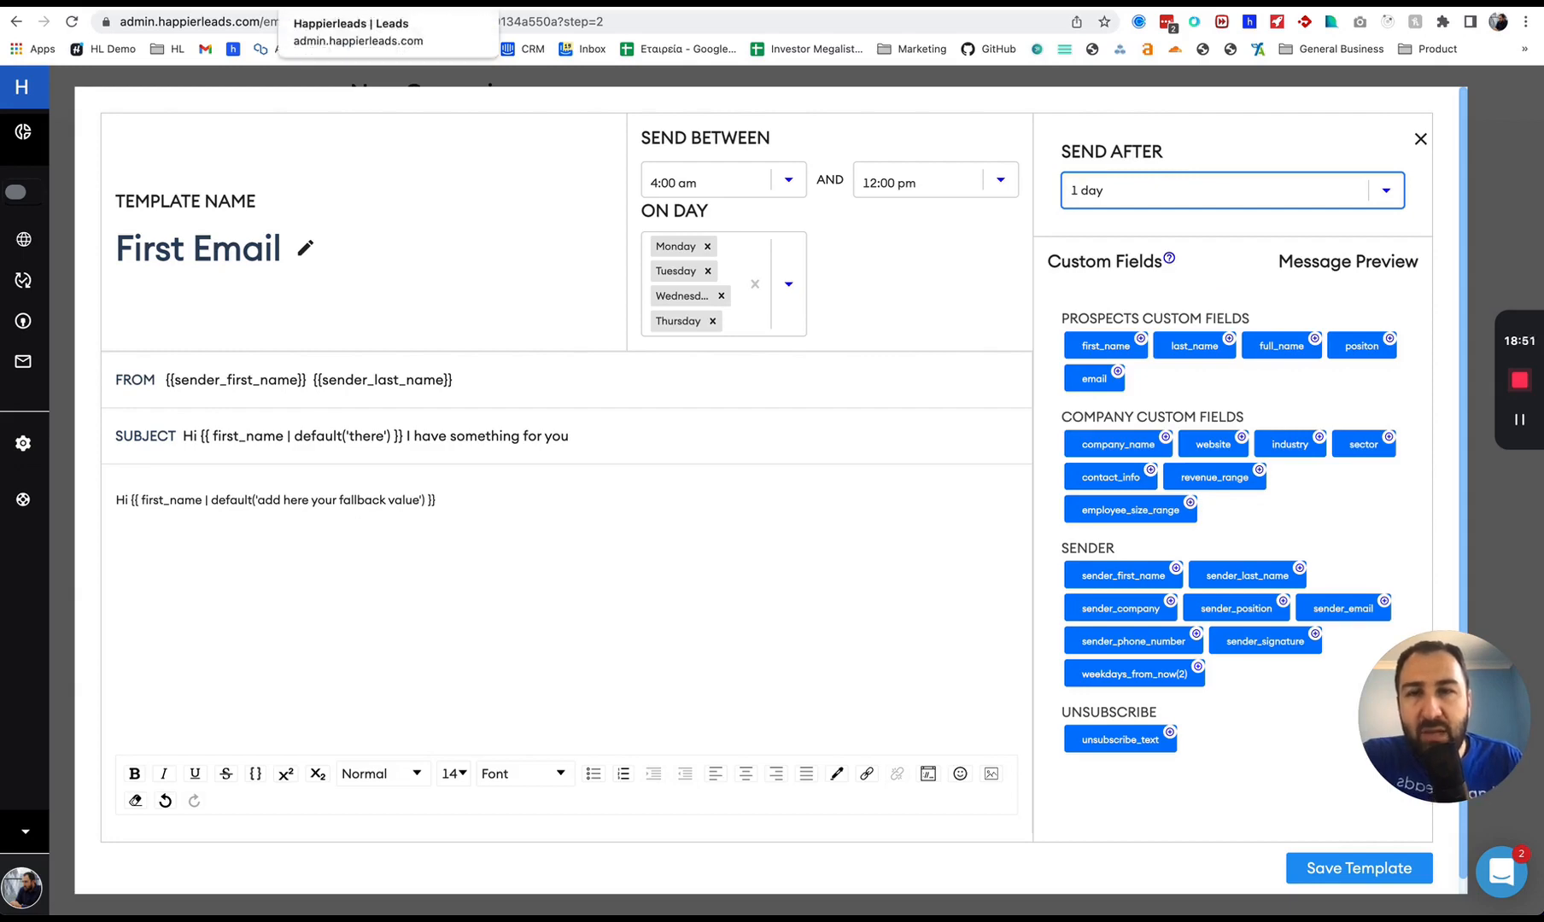
# Switch to the leads list and examine the companies, their contacts and the campaign sending statuses.
pyautogui.click(389, 3)
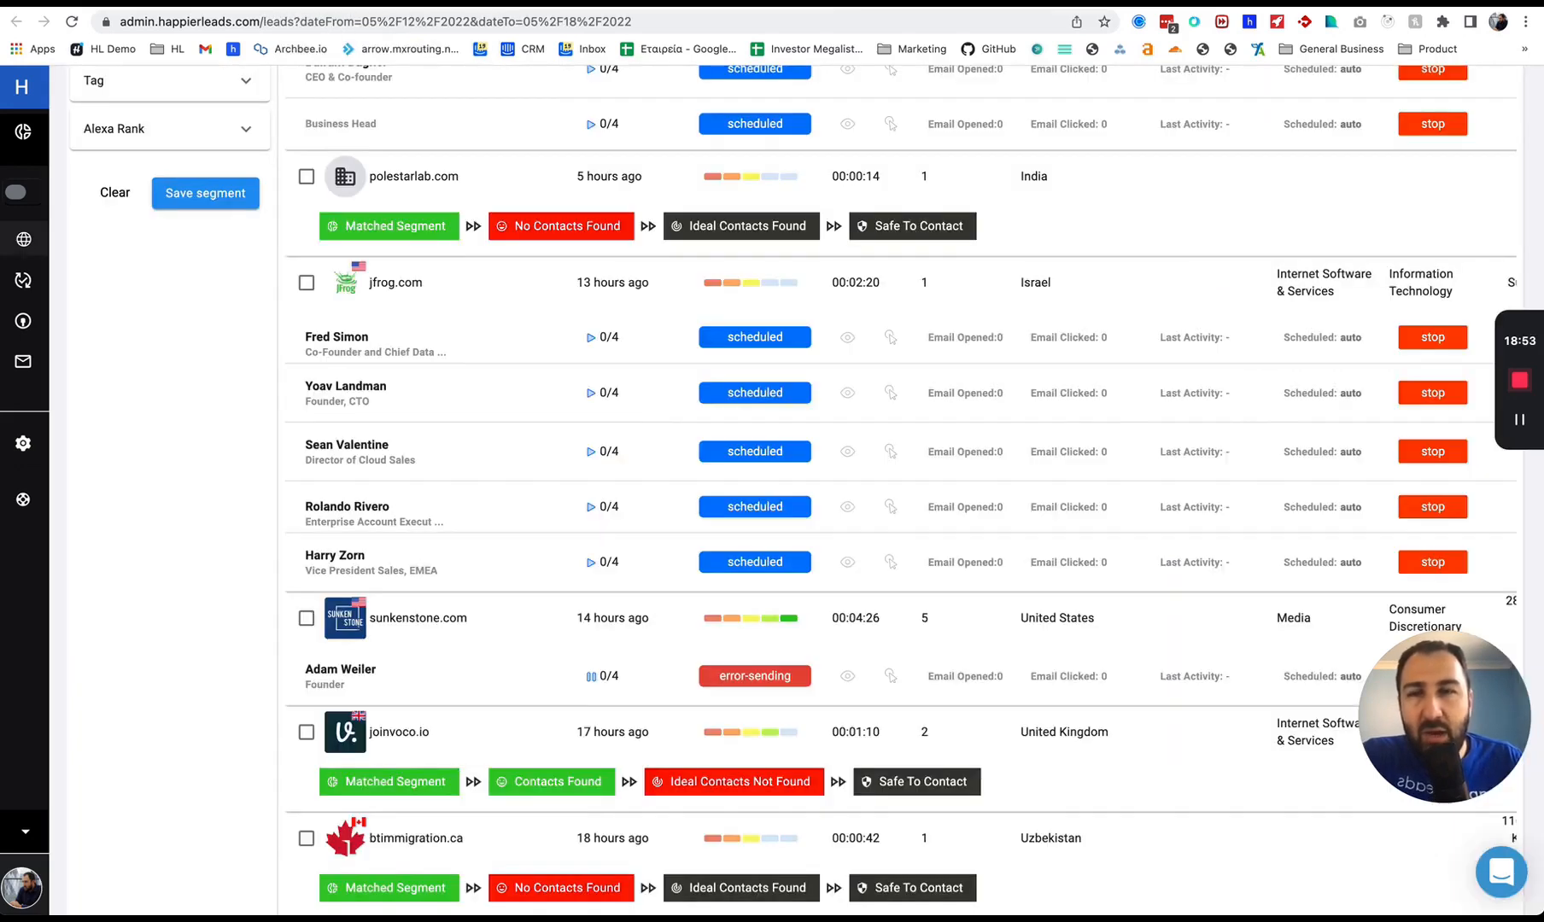
pyautogui.scroll(-5, 692, 214)
pyautogui.scroll(1, 690, 216)
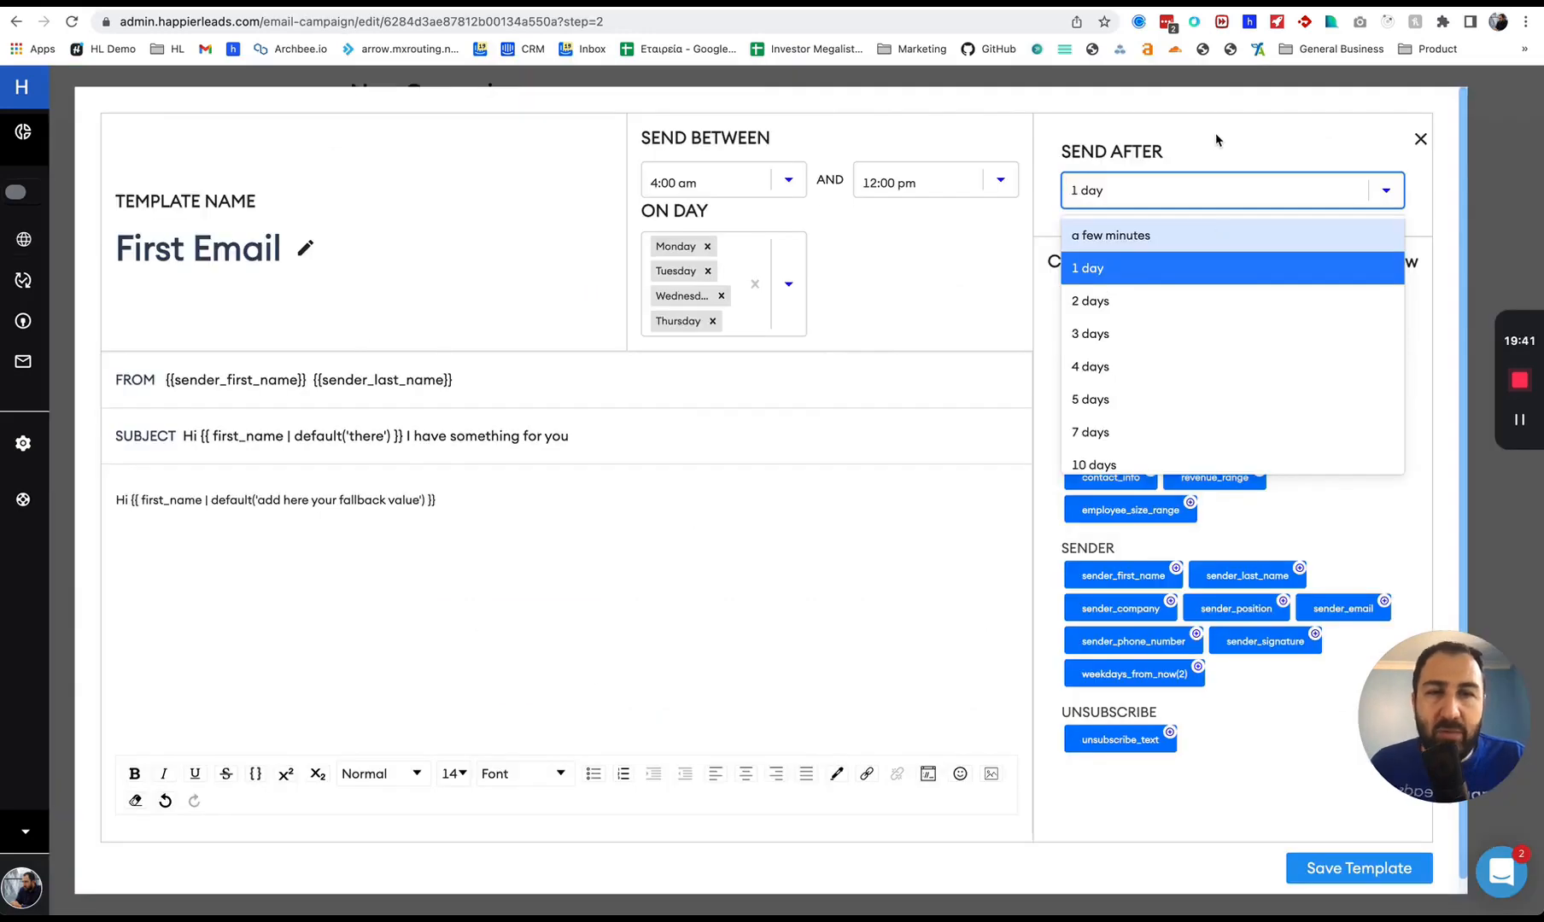
pyautogui.click(1179, 141)
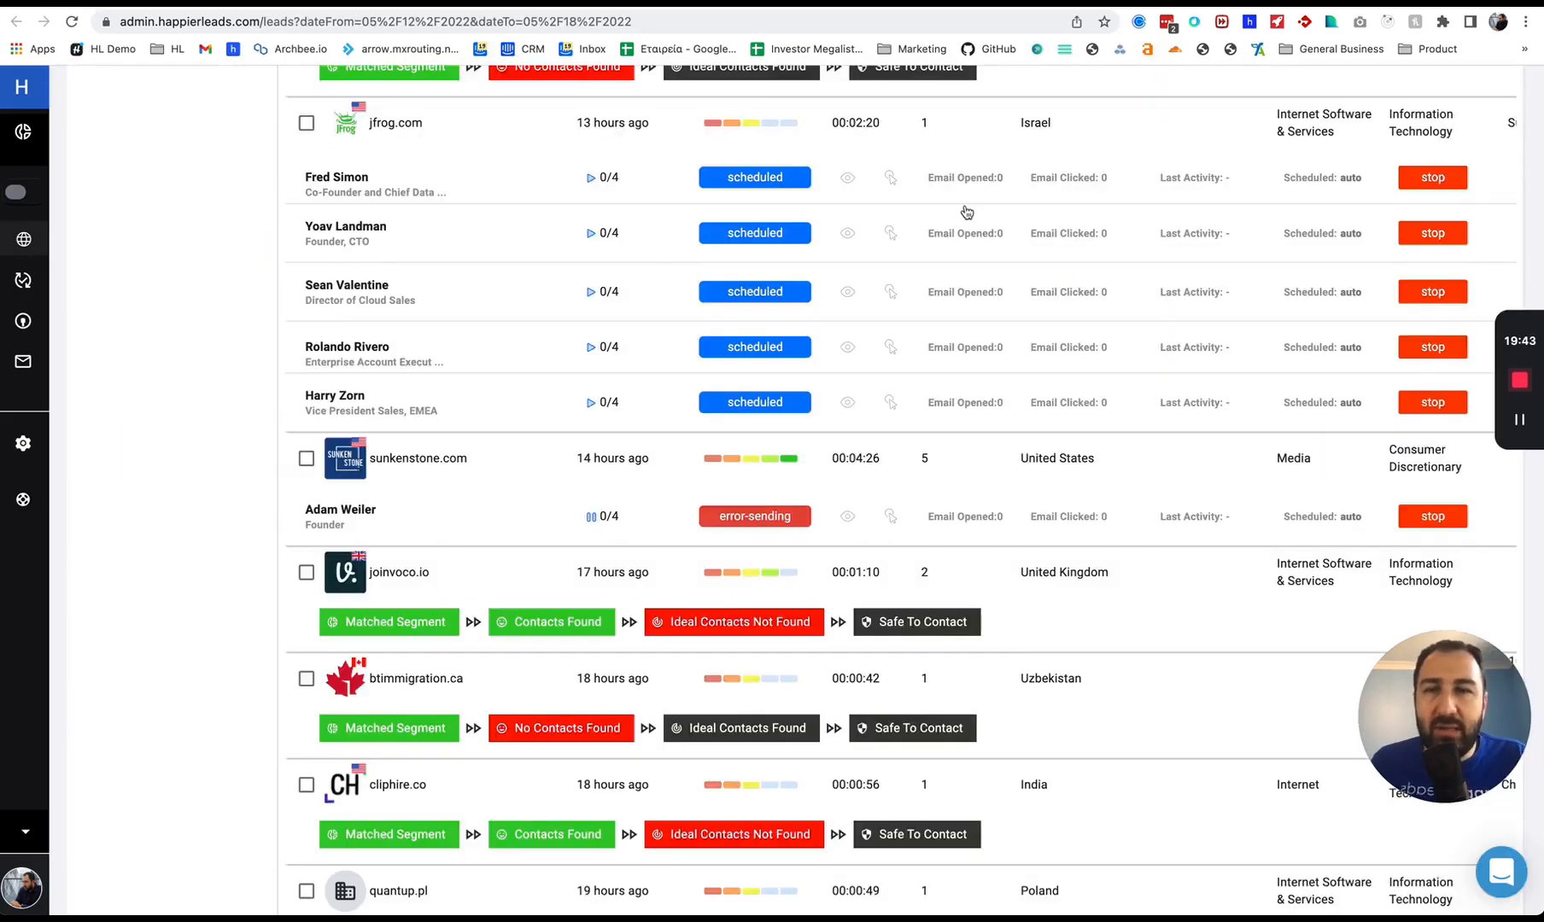
pyautogui.scroll(-2, 966, 212)
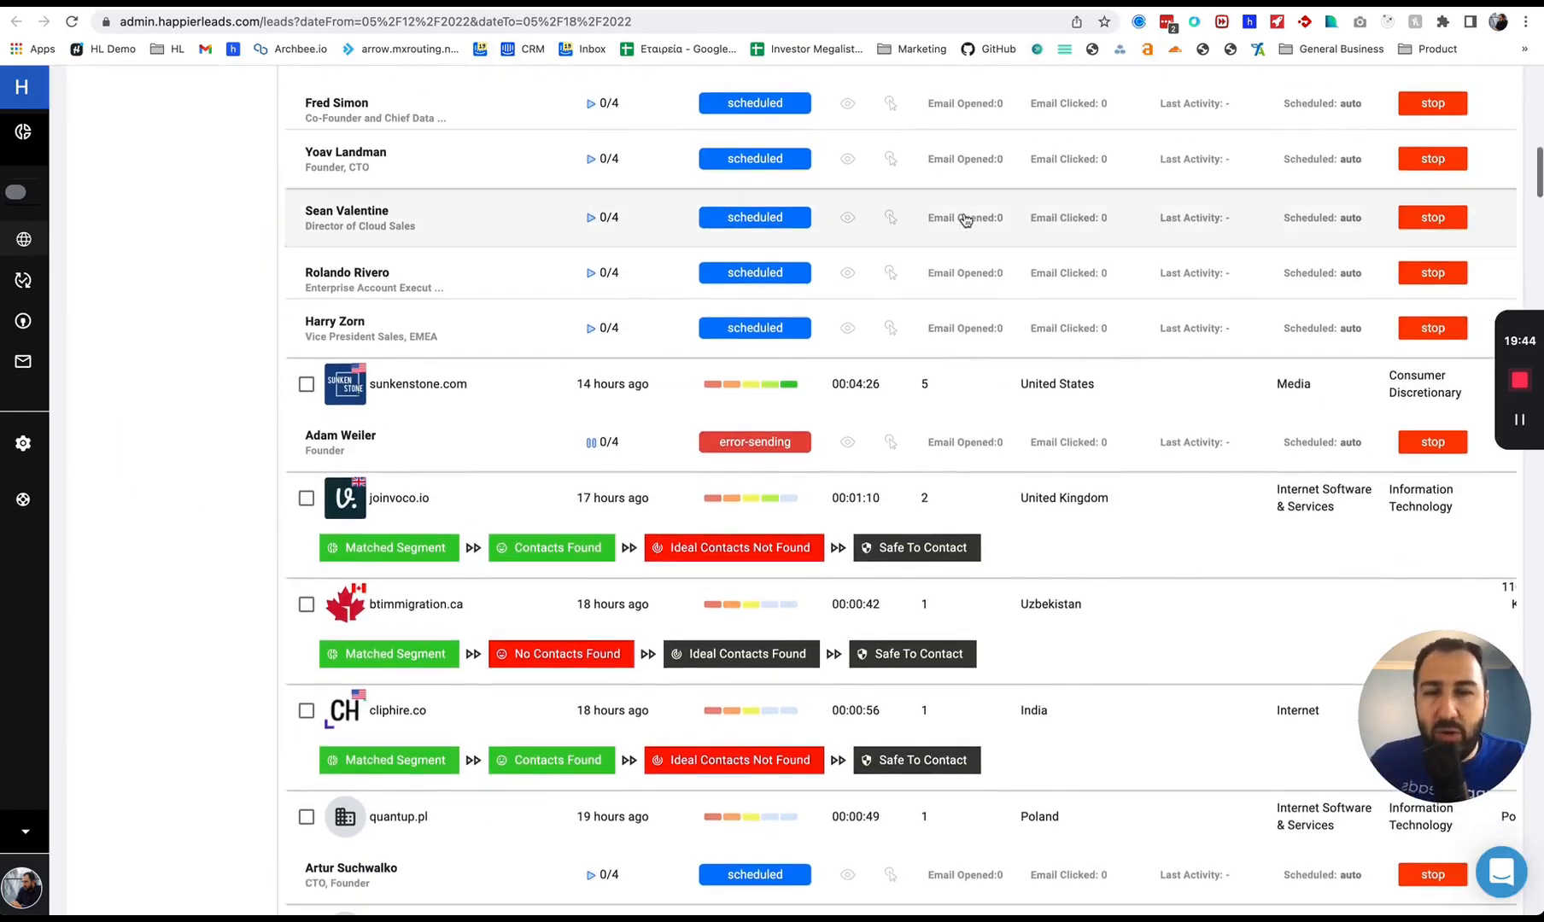
pyautogui.scroll(5, 966, 219)
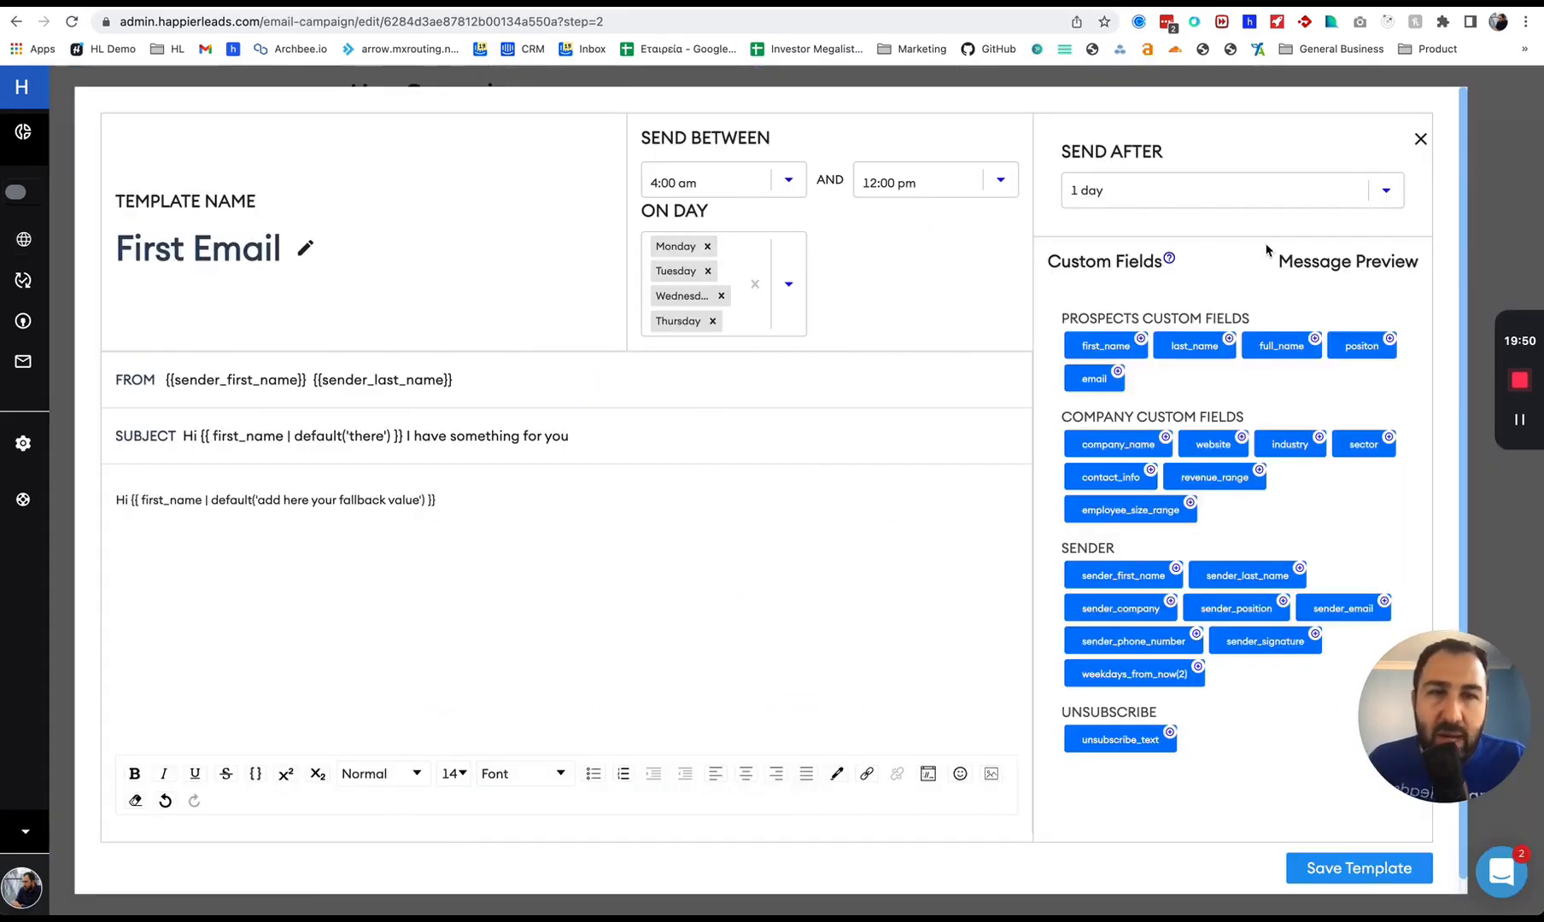
# Keep the send delay at 1 day and save the First Email template.
pyautogui.click(1255, 198)
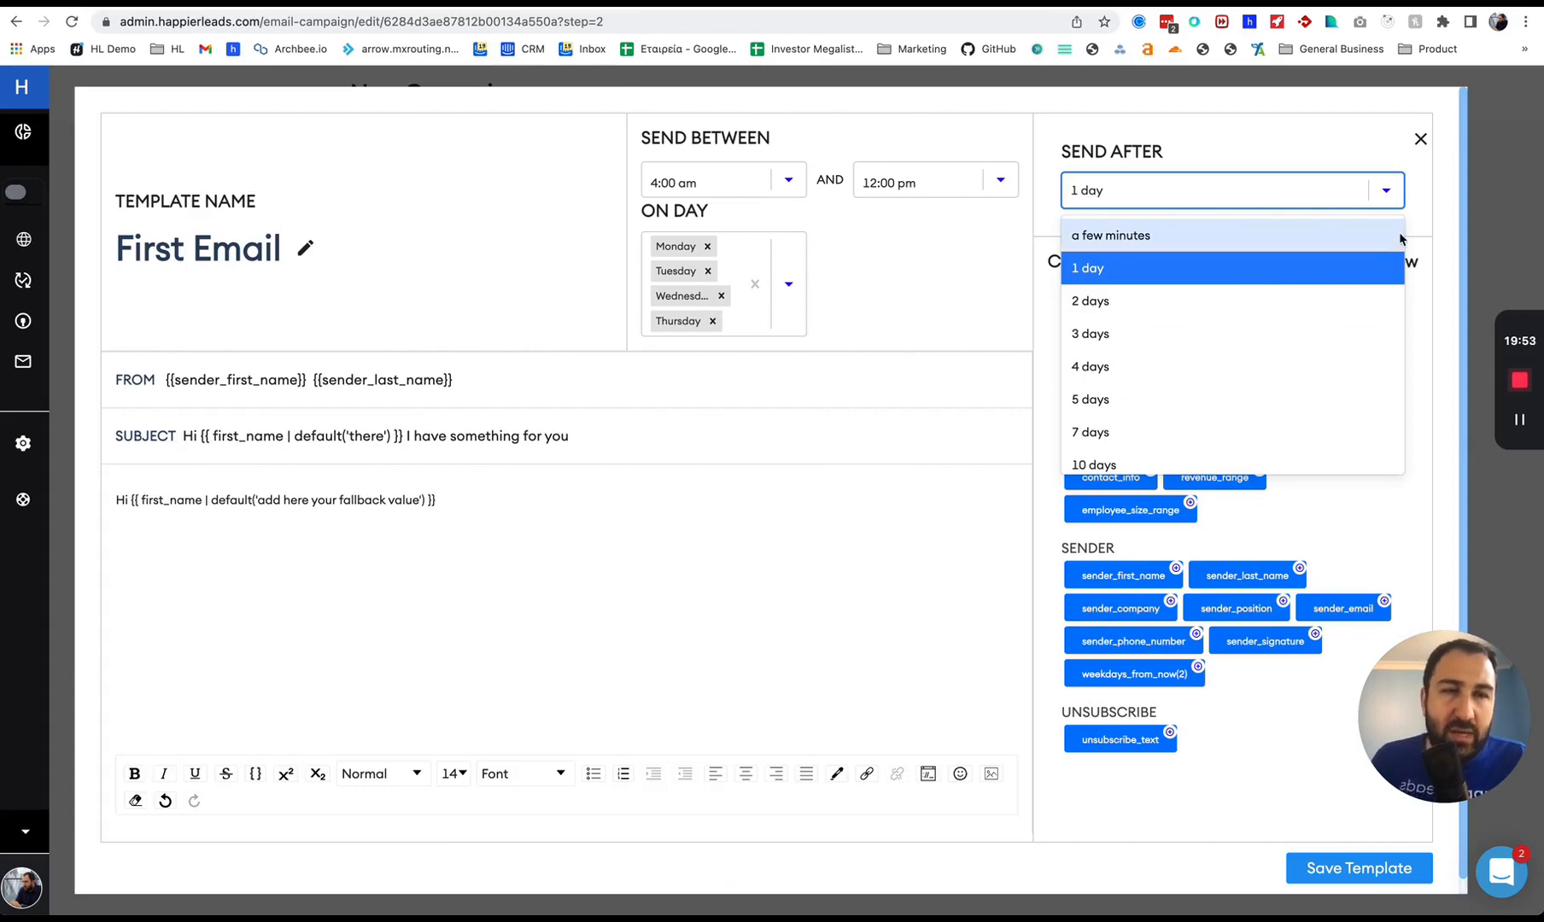
pyautogui.click(1268, 271)
pyautogui.scroll(-1, 1352, 871)
pyautogui.click(1353, 866)
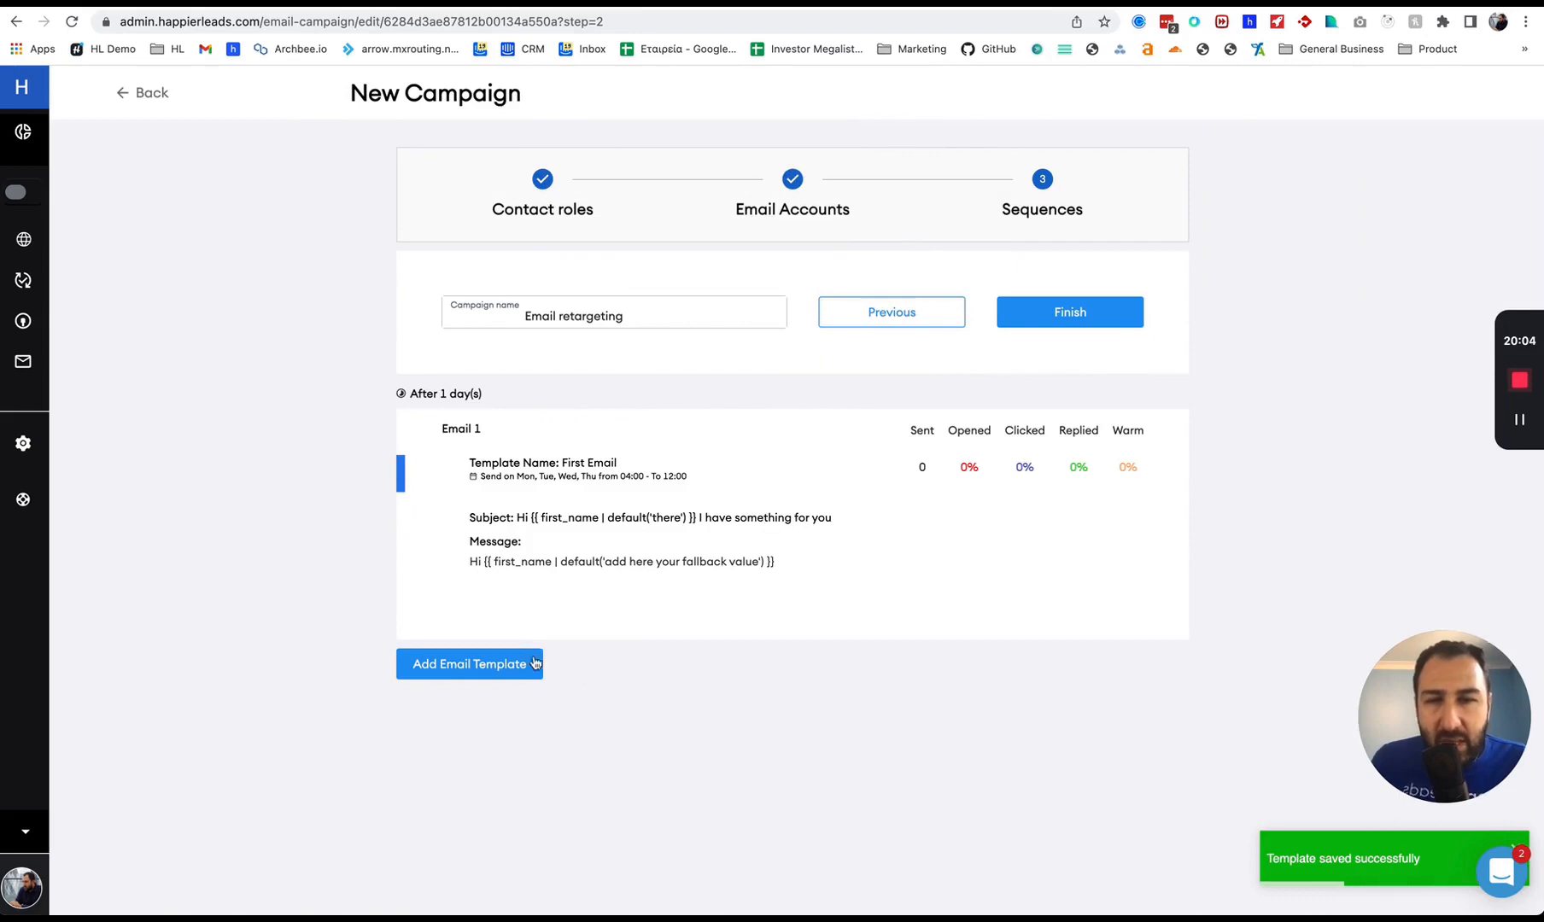
# Finish the Email retargeting setup without a second template, and switch the campaign on in the campaign list.
pyautogui.click(511, 674)
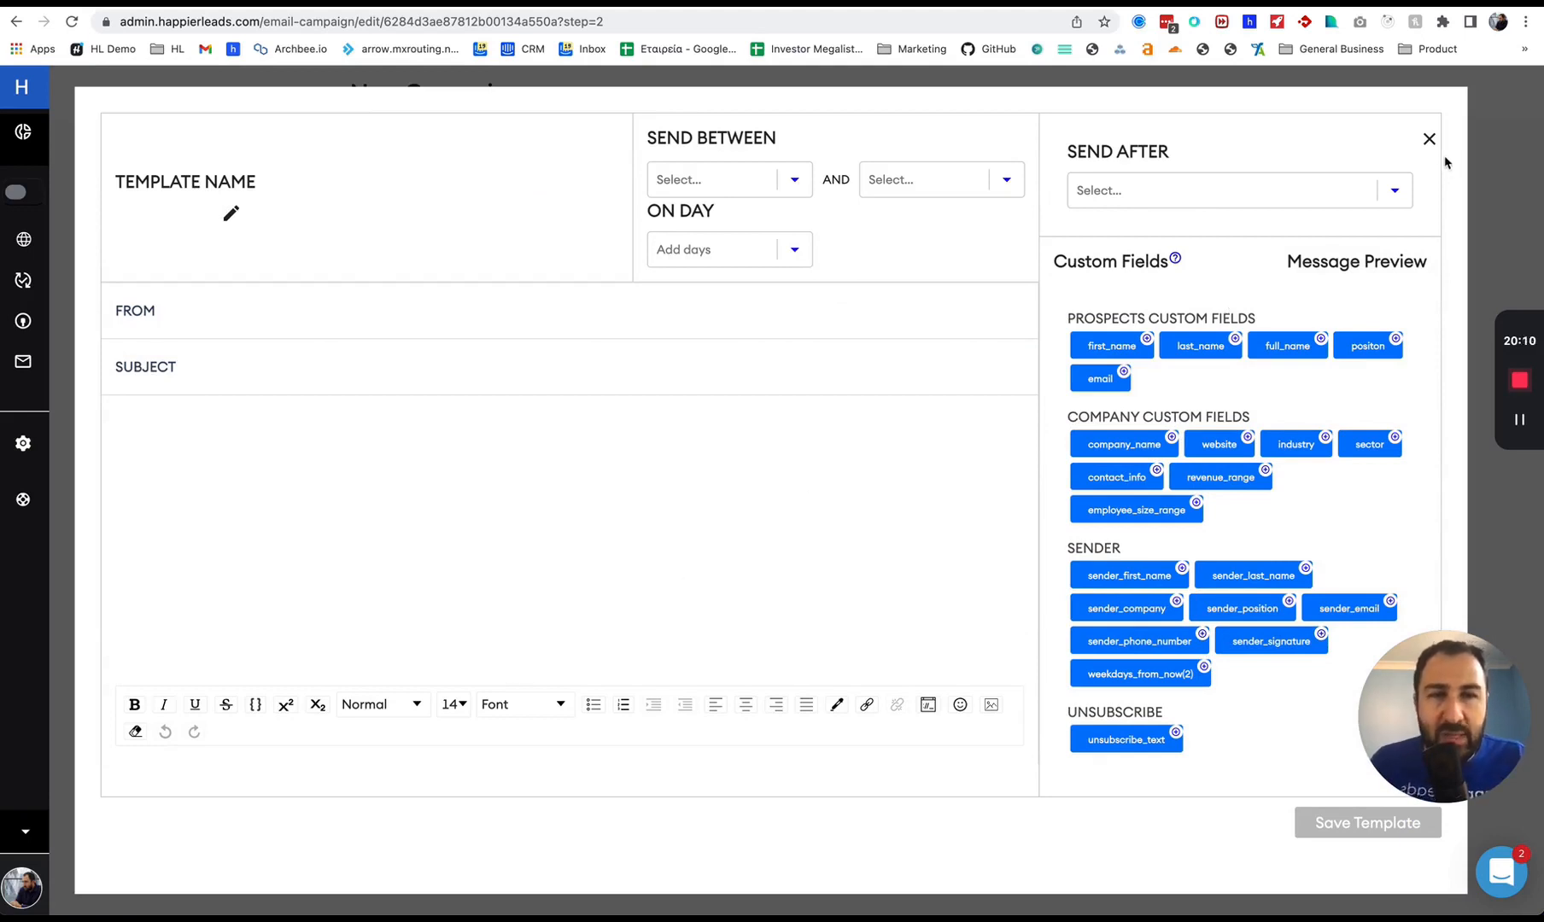
pyautogui.click(1429, 138)
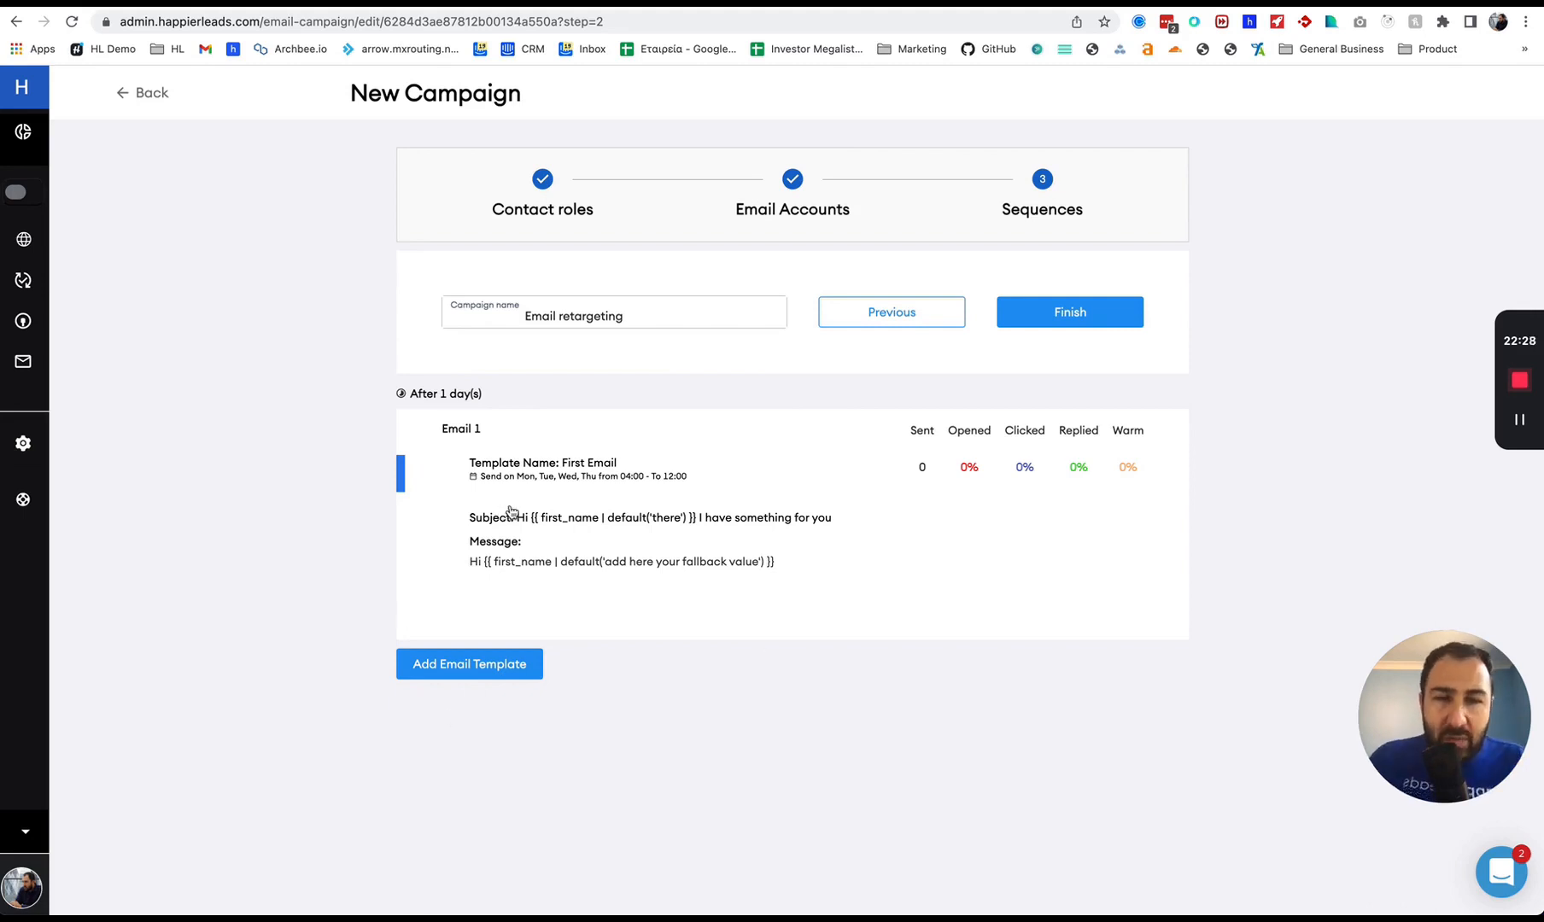
pyautogui.click(1070, 312)
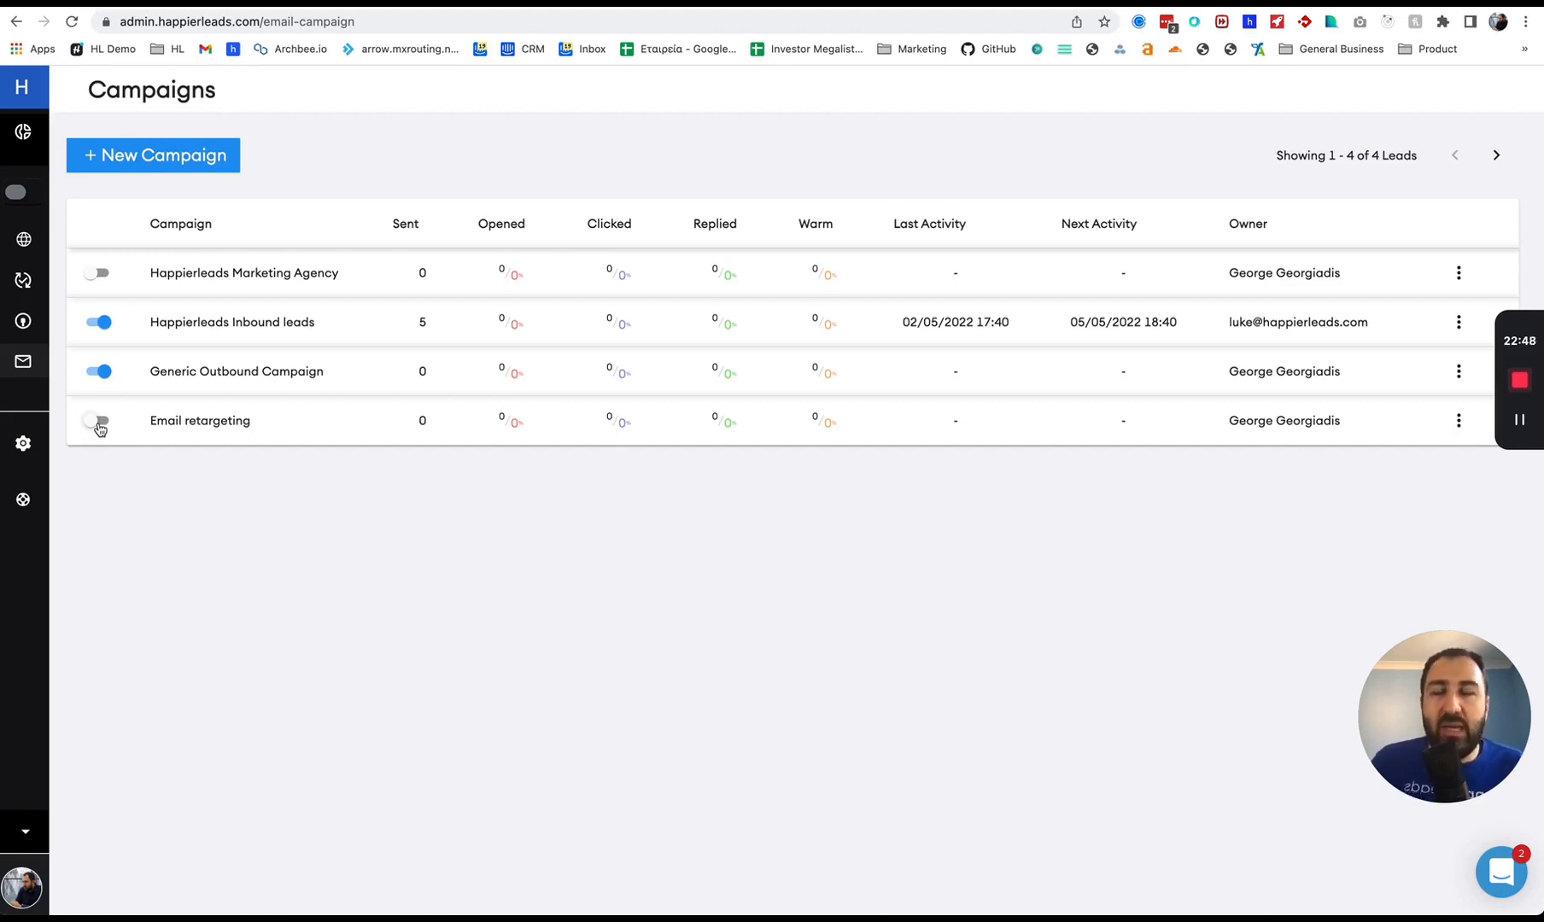
pyautogui.click(99, 424)
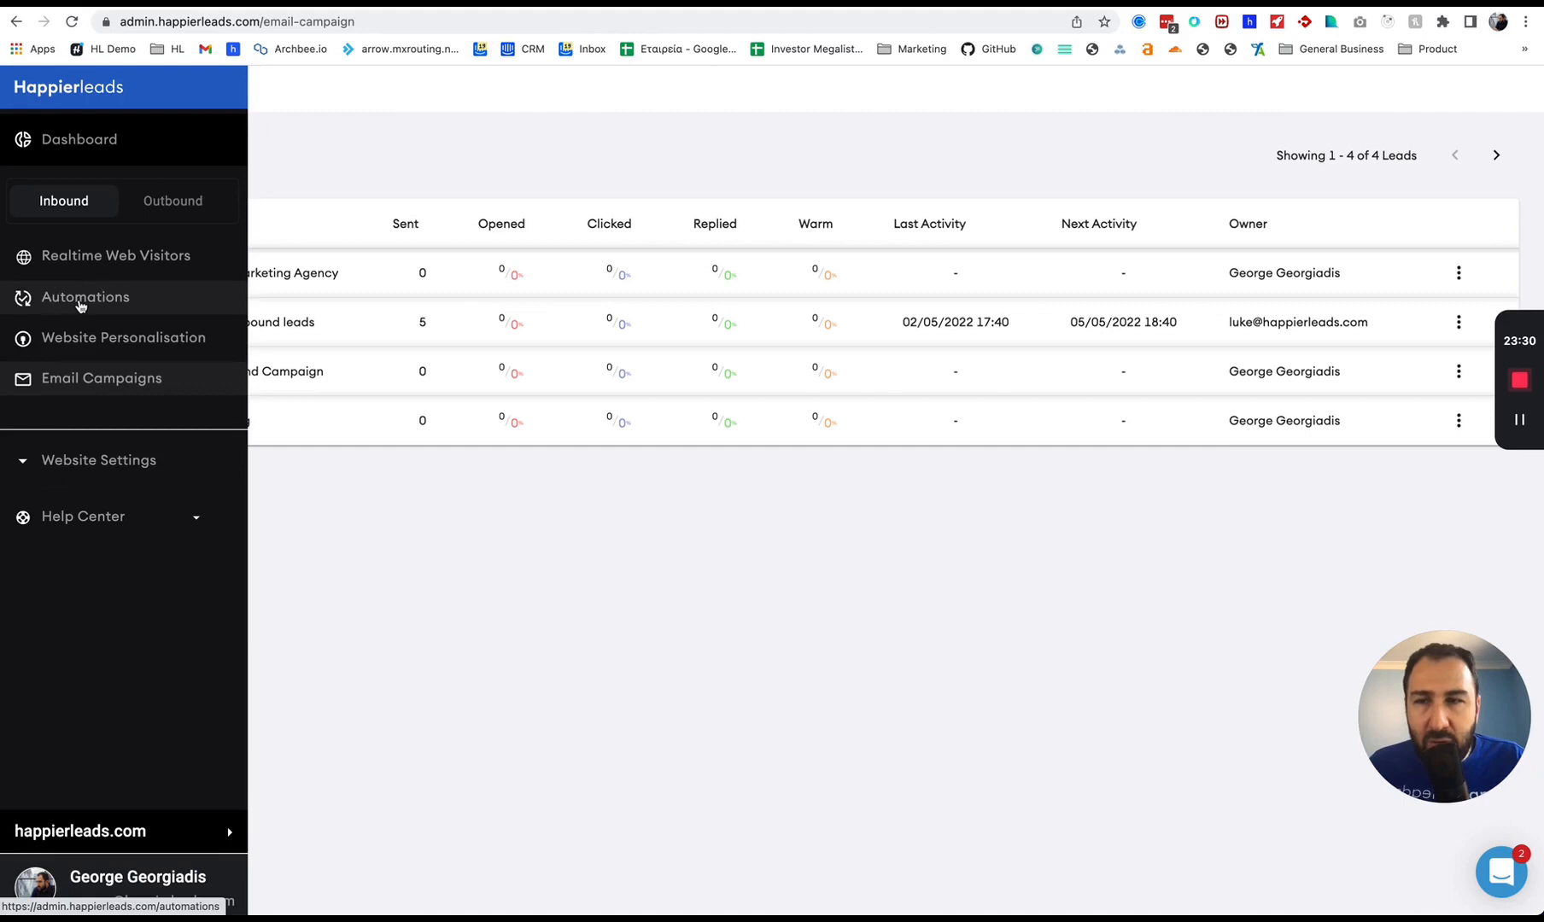
# Go to the automations and start a new one with the trigger "A new lead is identified".
pyautogui.click(79, 305)
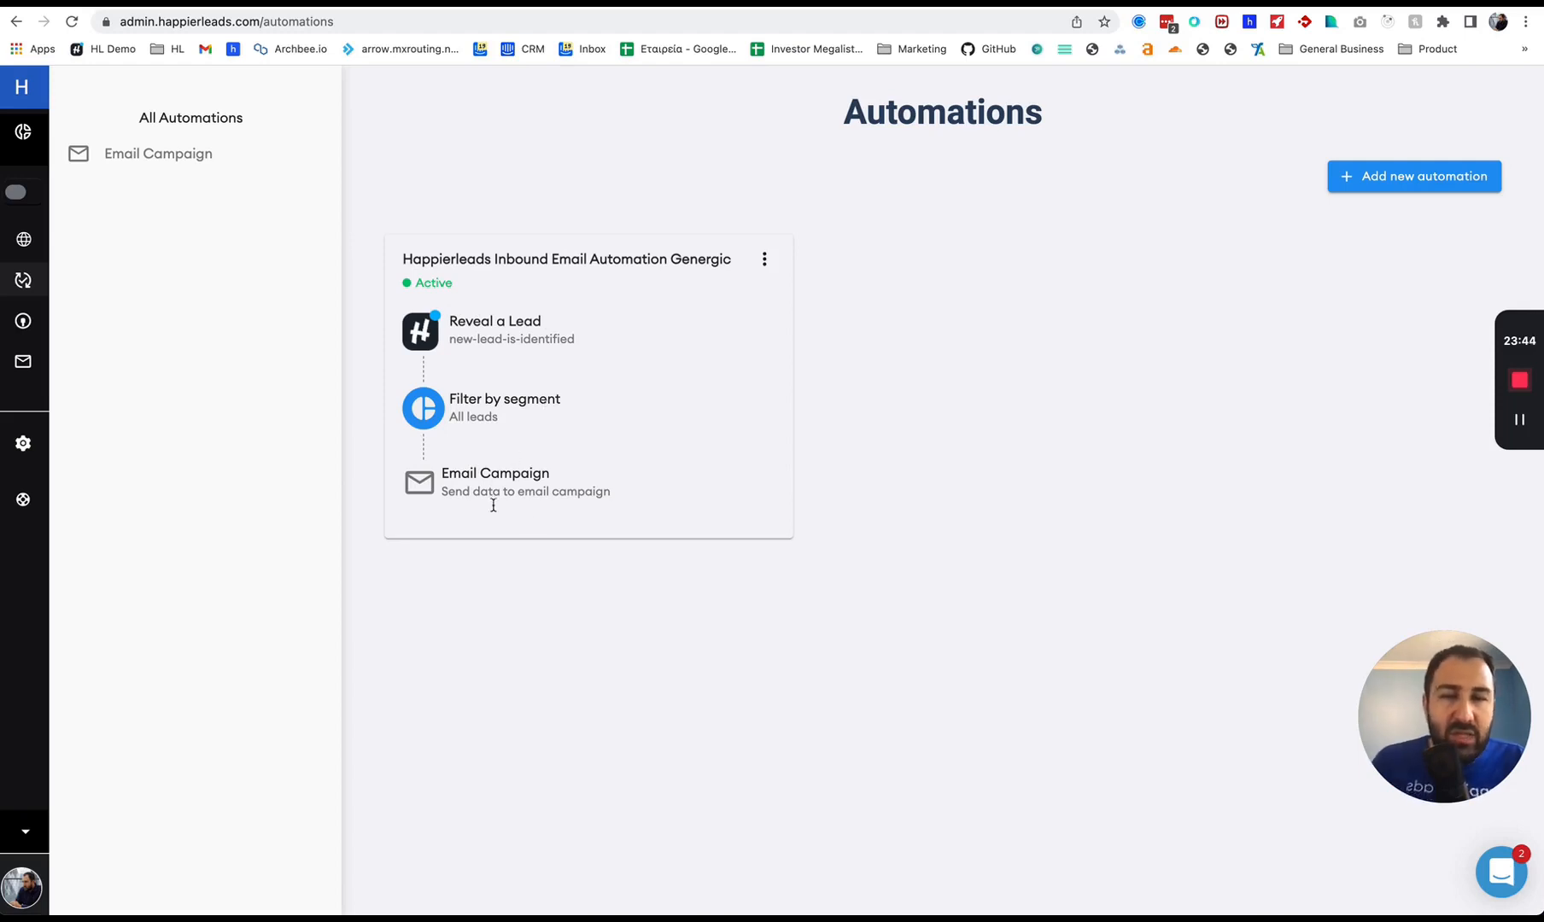
pyautogui.click(579, 507)
pyautogui.click(433, 410)
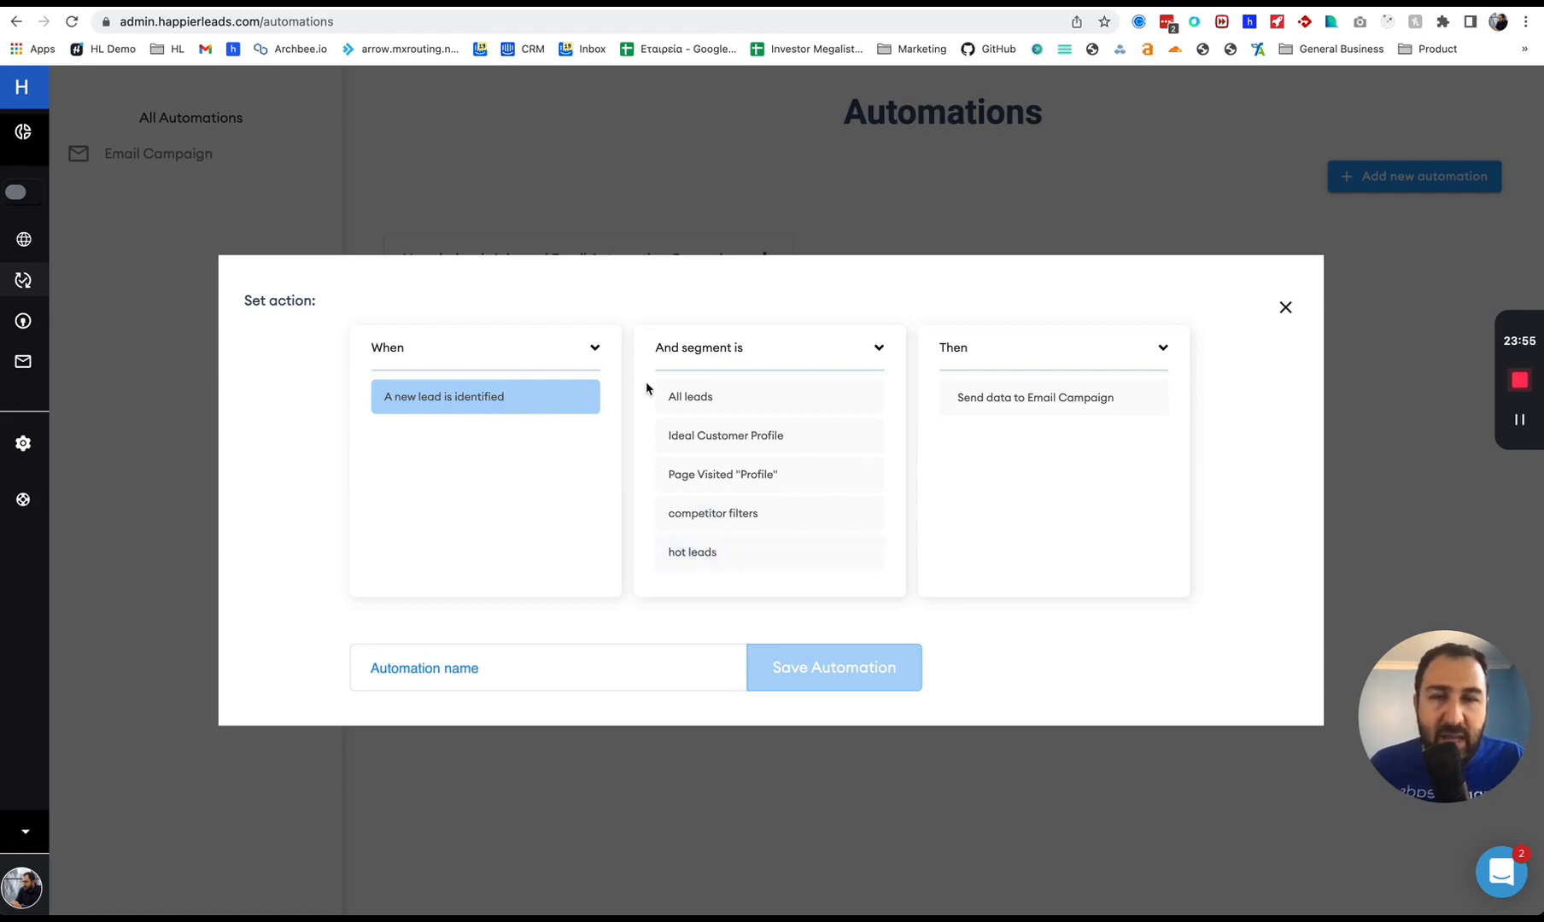
# Choose the All leads segment for the new automation, and examine the saved segments and available filters in the leads list.
pyautogui.click(747, 410)
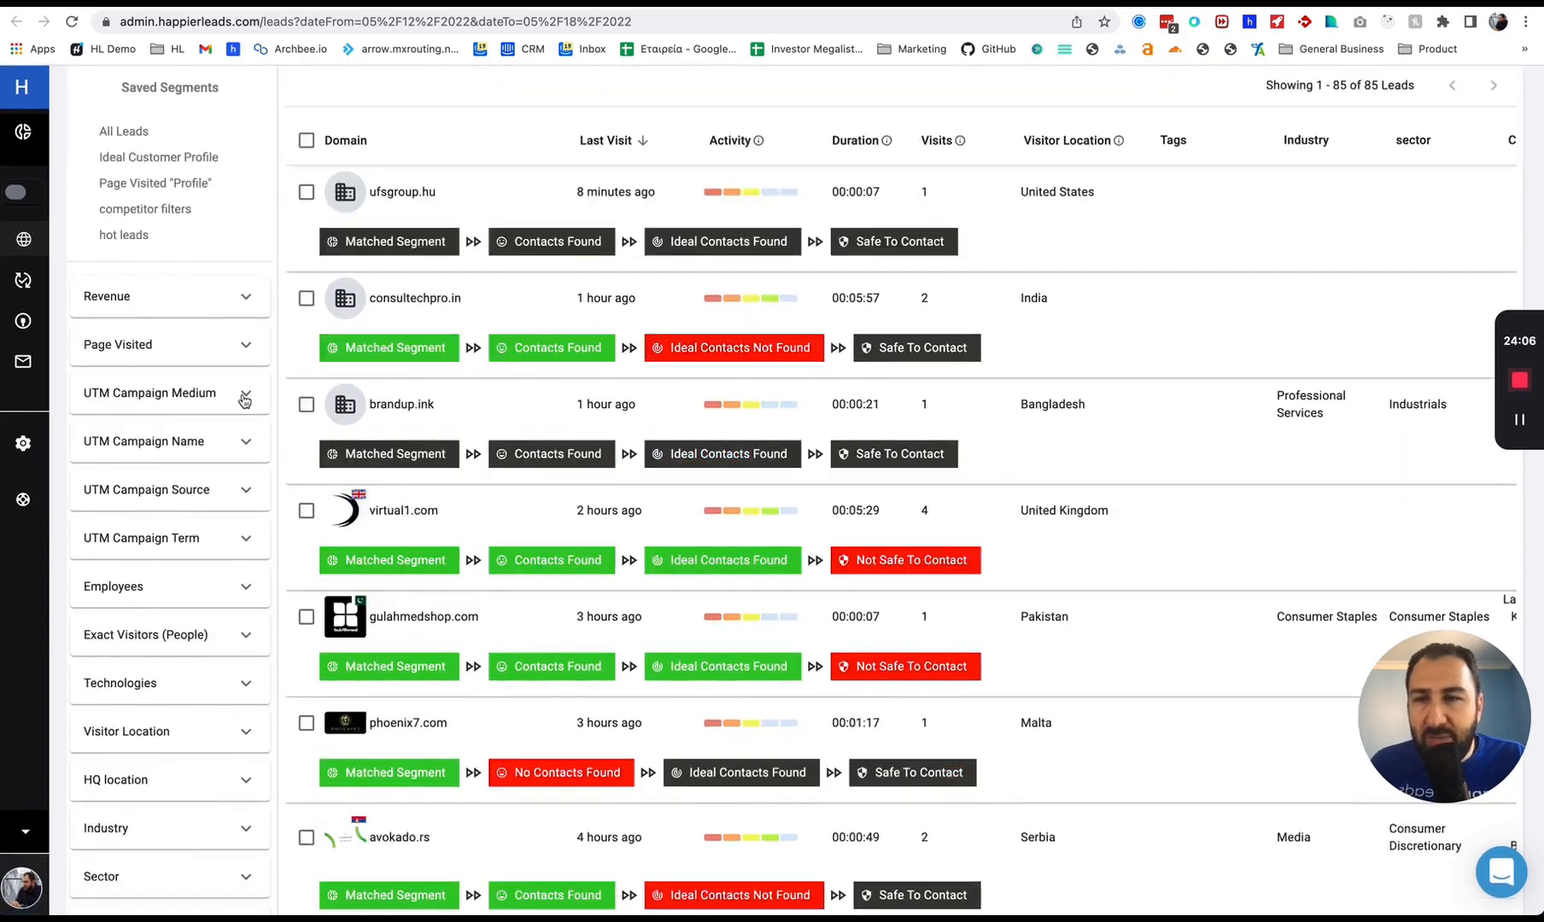
pyautogui.scroll(-2, 244, 395)
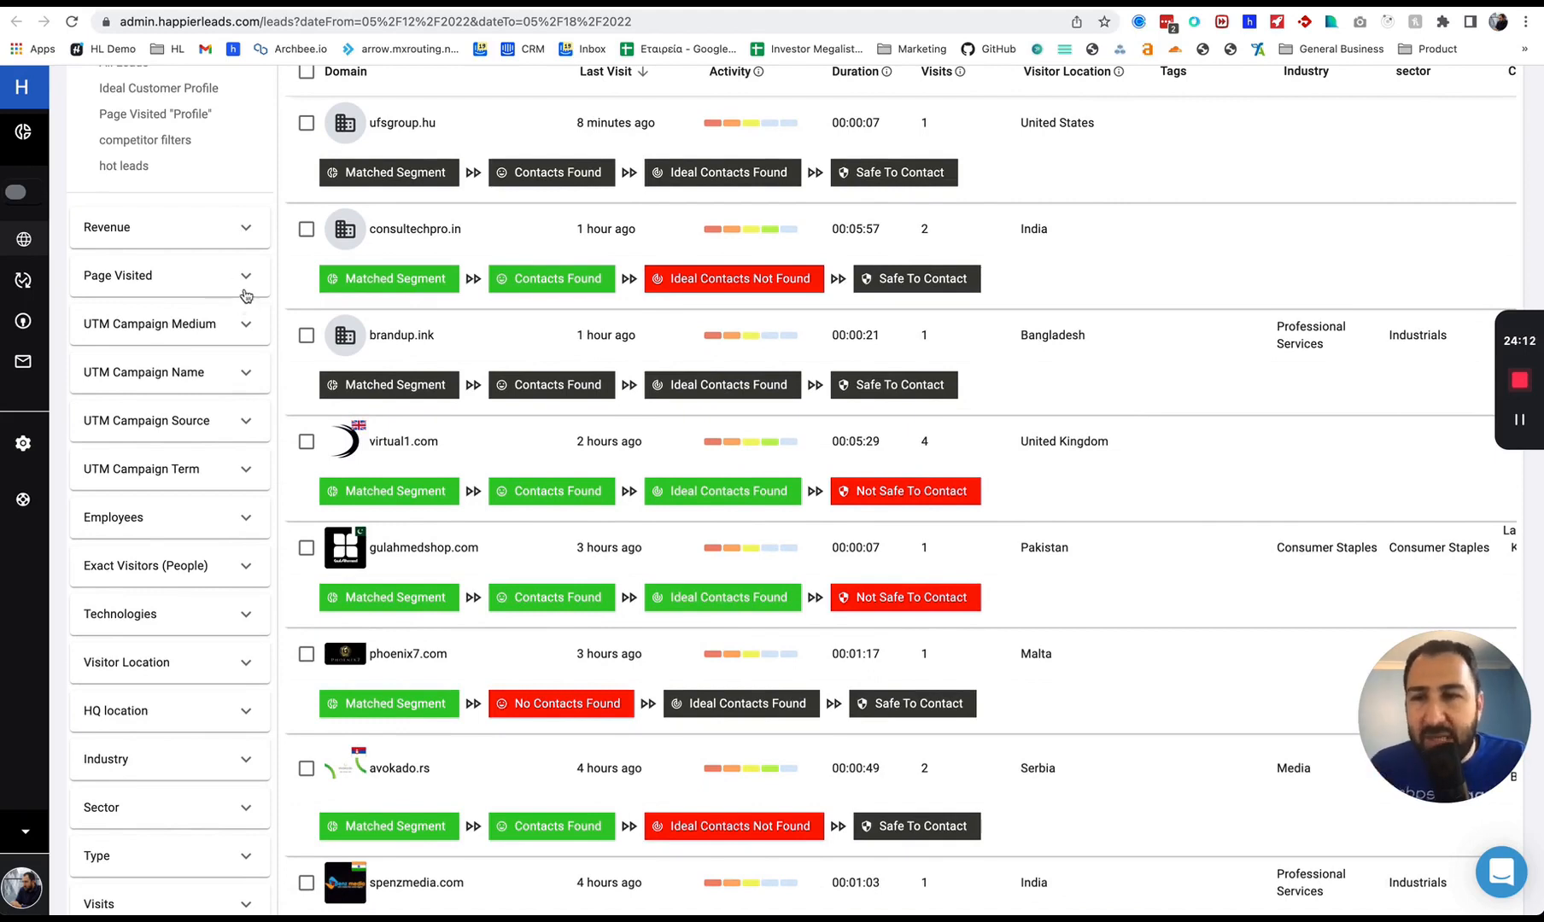
pyautogui.scroll(-2, 245, 452)
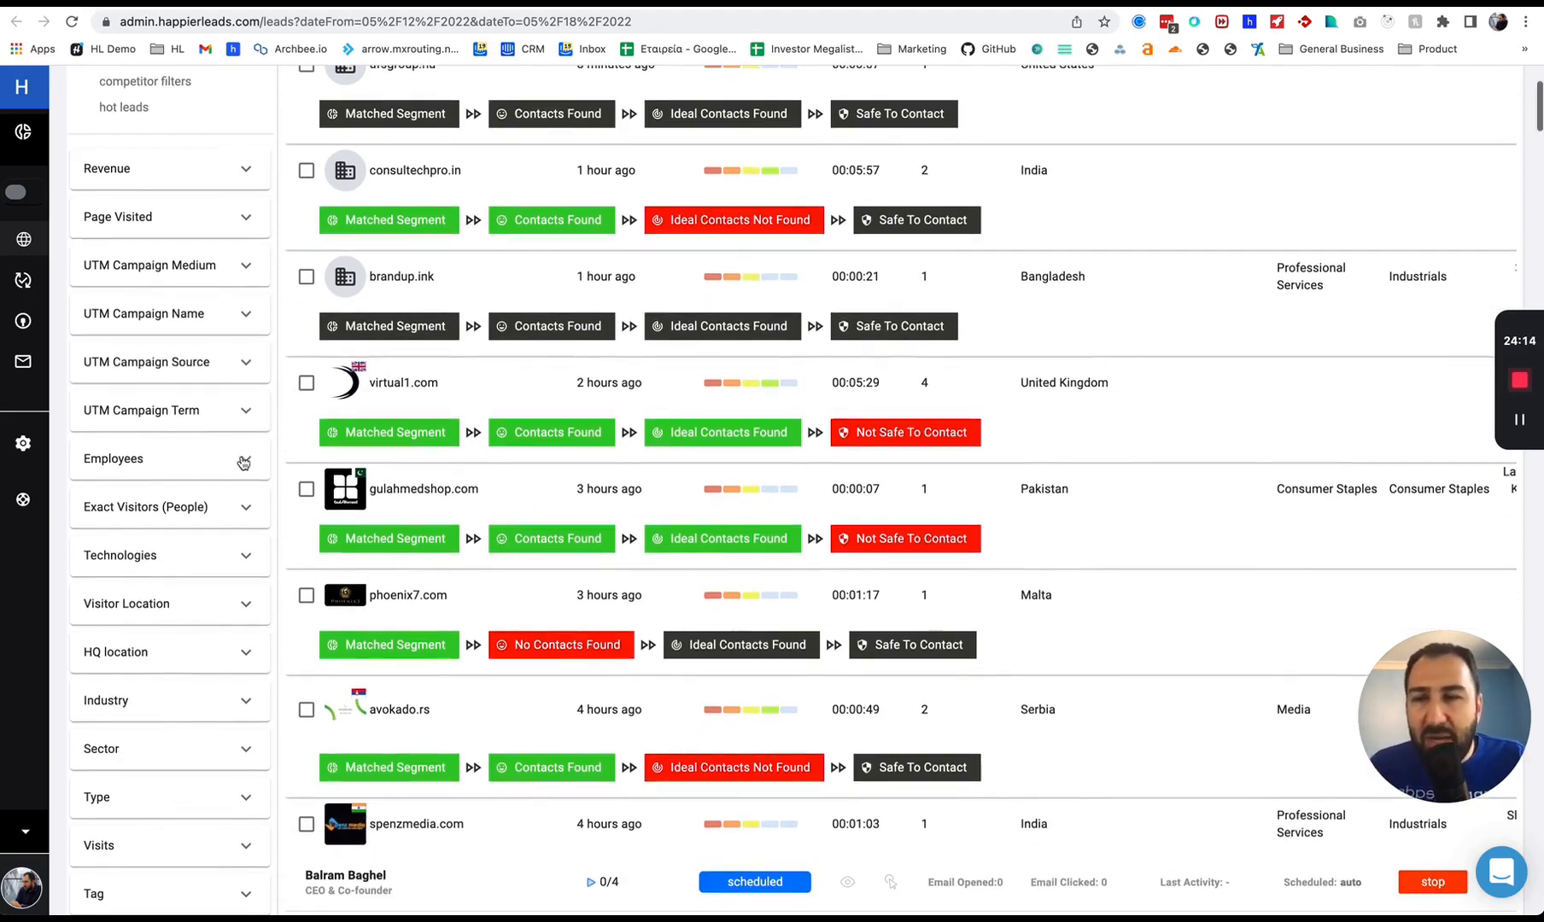
pyautogui.scroll(-3, 246, 445)
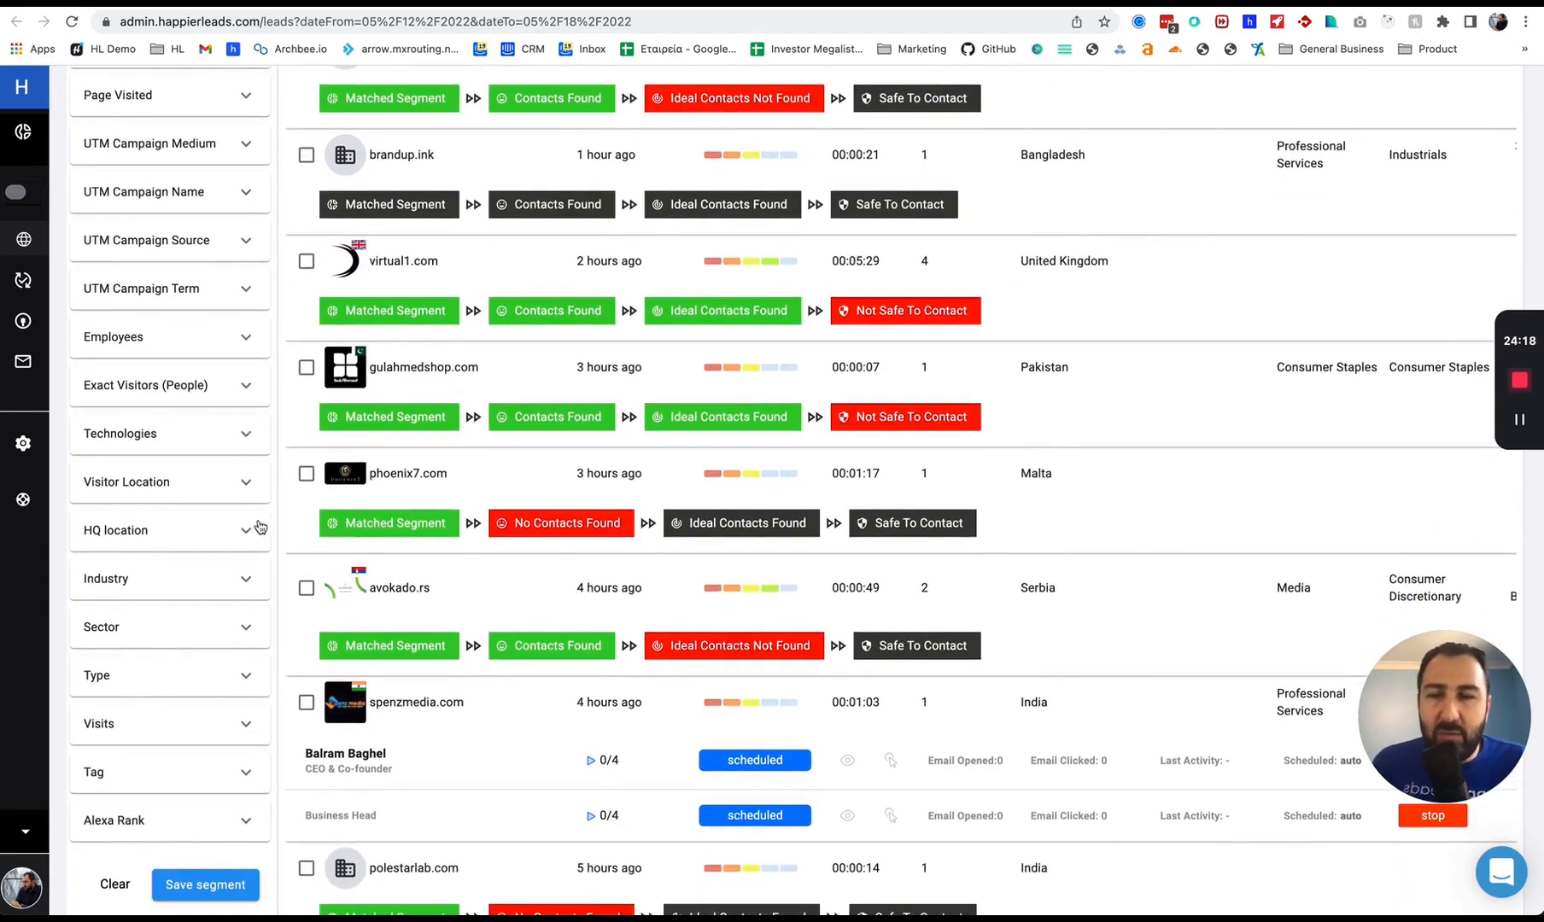
pyautogui.scroll(-5, 254, 529)
pyautogui.scroll(10, 254, 504)
pyautogui.scroll(-10, 255, 495)
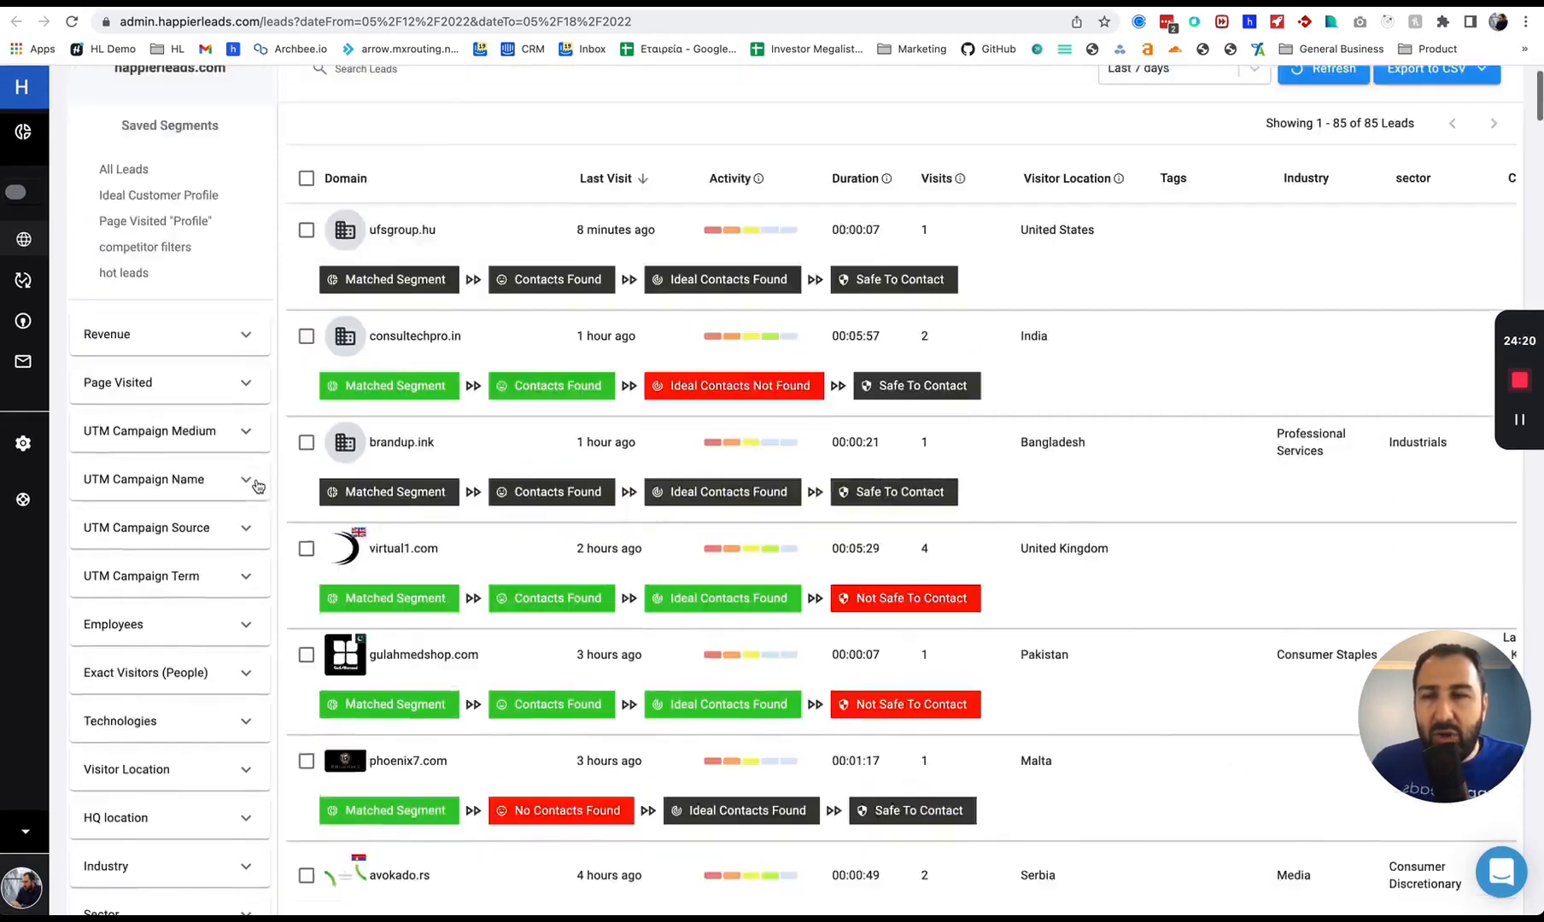
pyautogui.scroll(1, 245, 502)
pyautogui.scroll(9, 245, 503)
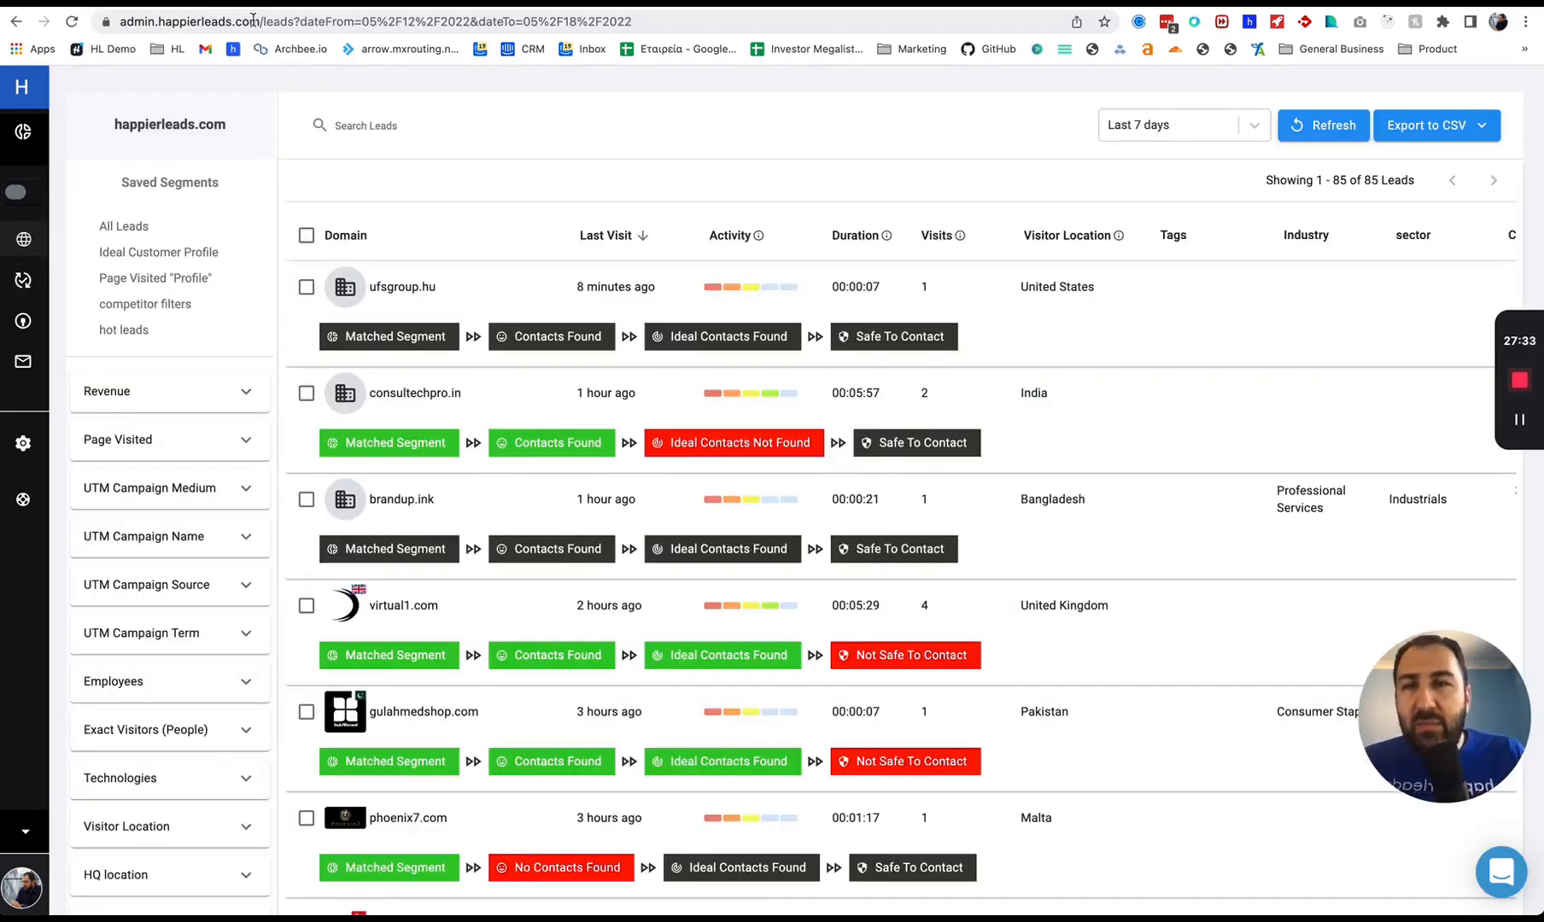
# Open the Email retargeting campaign for editing and review its contact roles, email accounts and email sequence.
pyautogui.rightClick(62, 377)
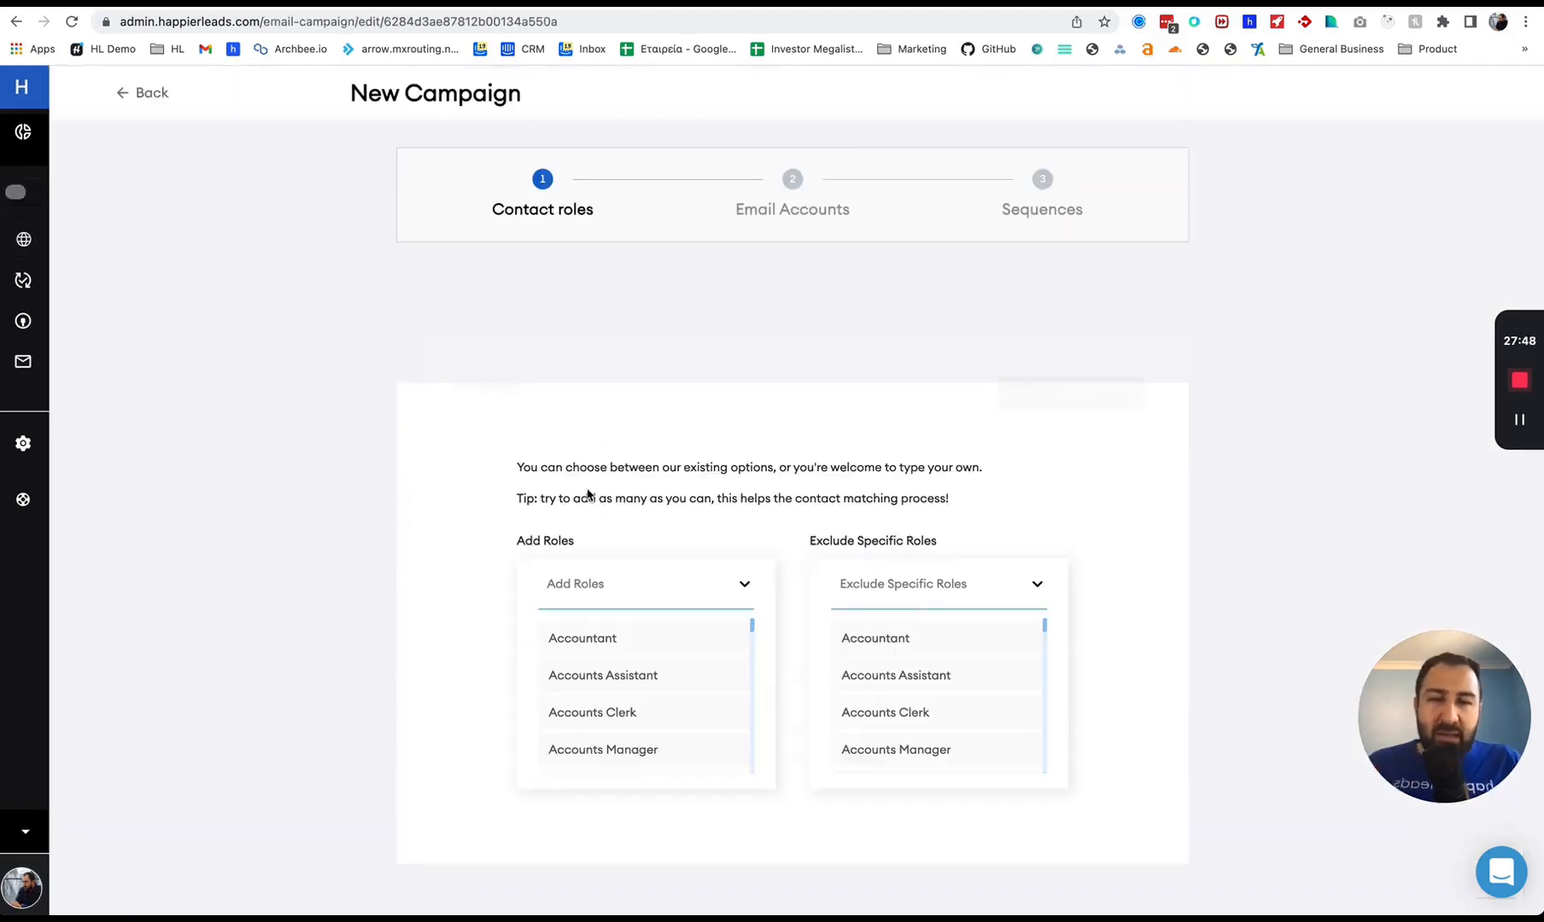
pyautogui.scroll(-1, 669, 596)
pyautogui.scroll(1, 657, 588)
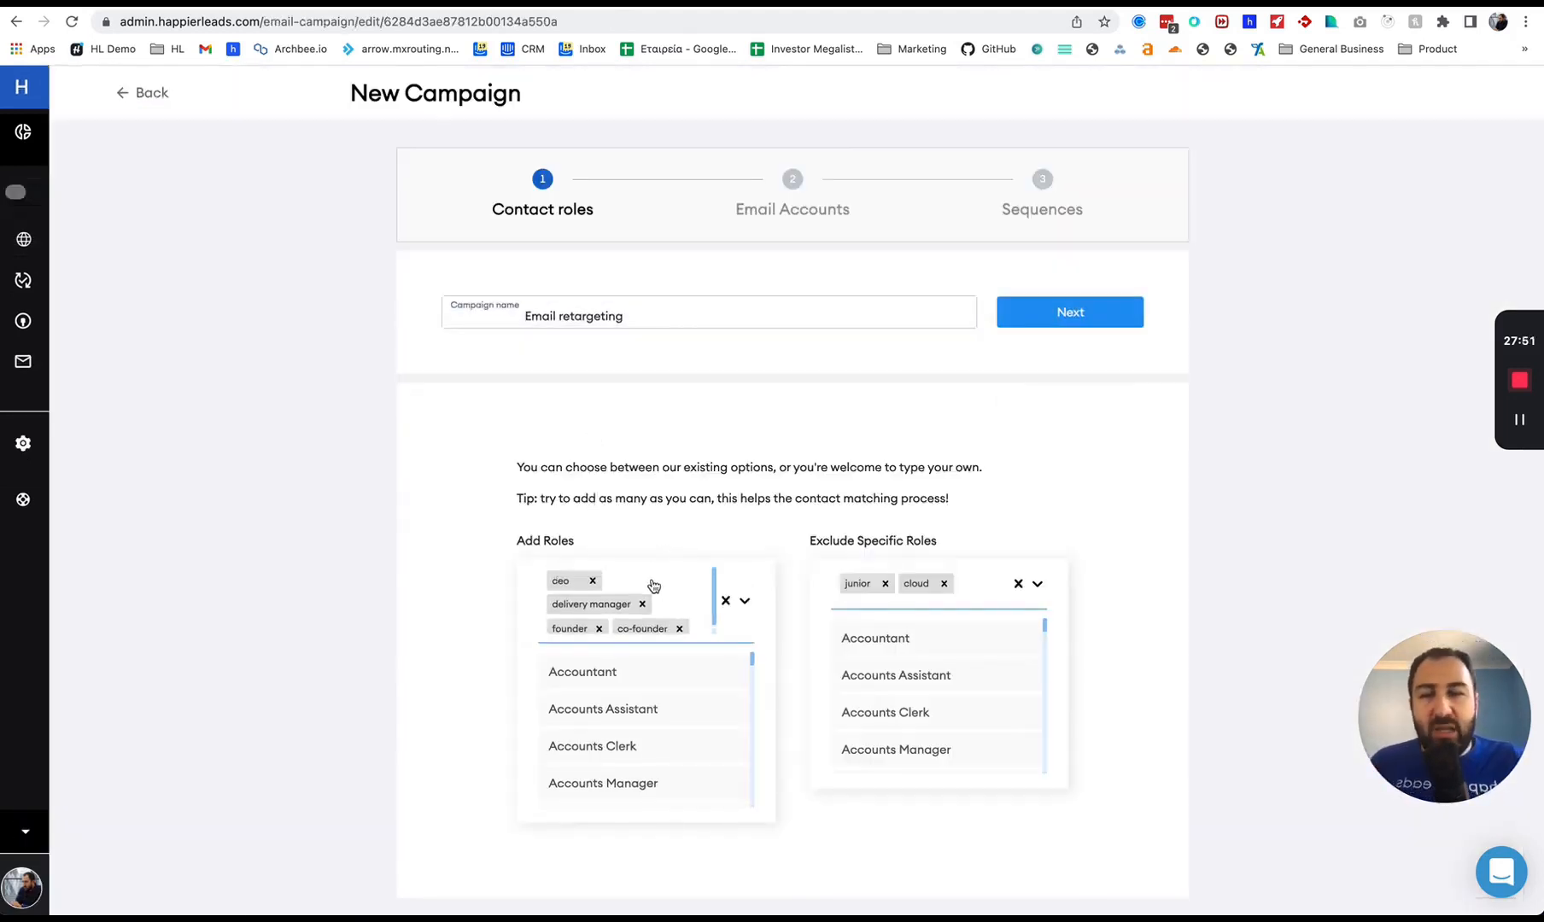
pyautogui.scroll(-1, 651, 586)
pyautogui.scroll(1, 649, 585)
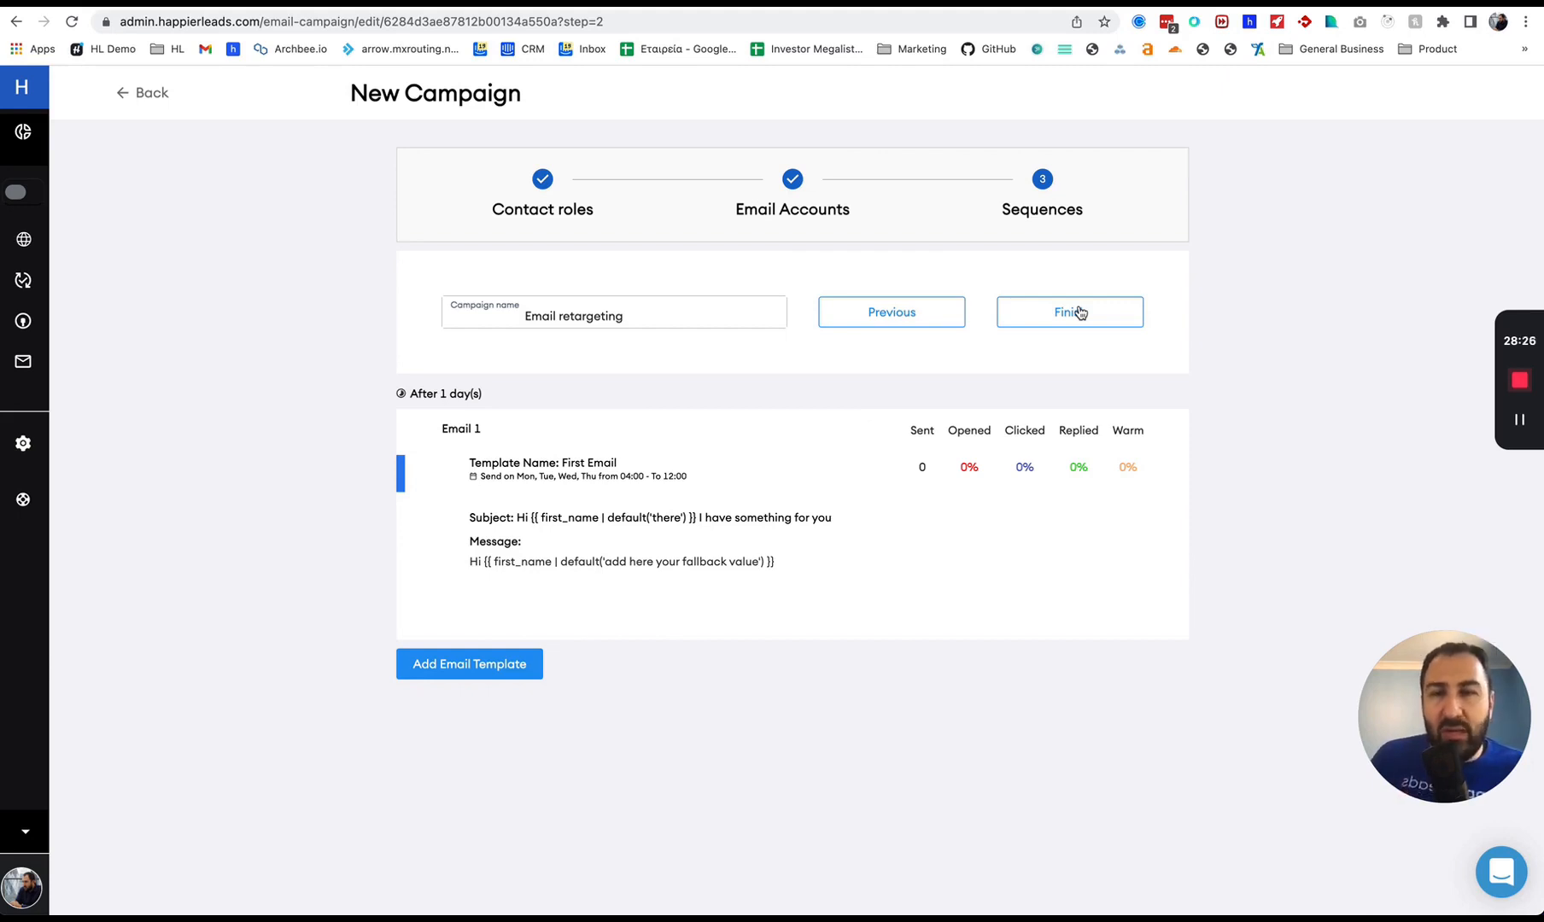
pyautogui.click(1081, 313)
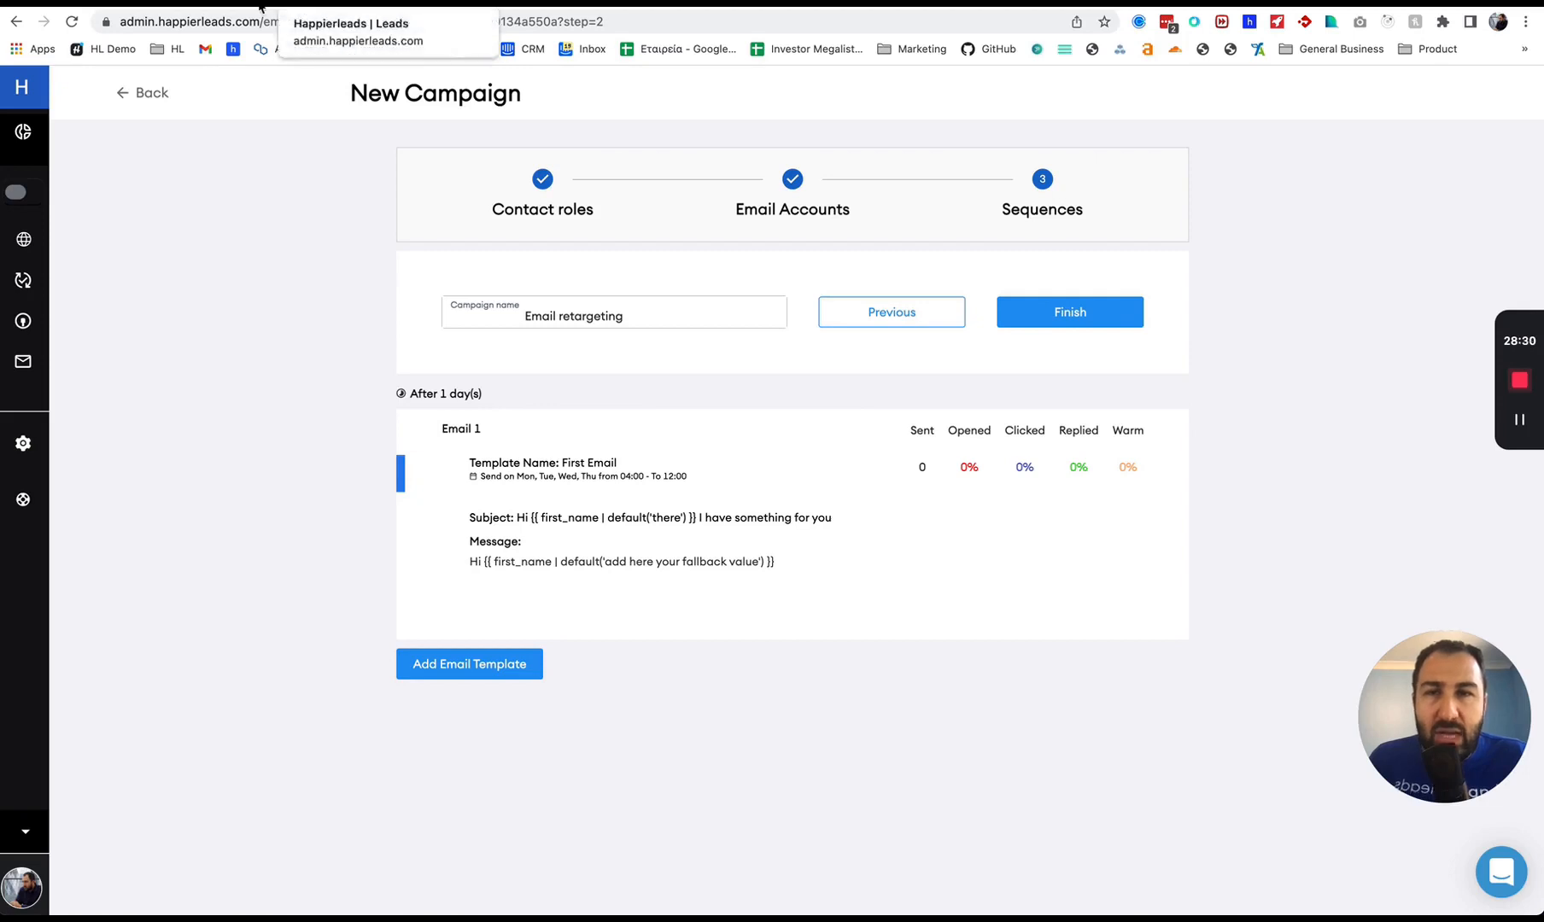
# Set the automation to send leads from the Ideal Customer Profile segment to the Email retargeting email campaign.
pyautogui.click(228, 7)
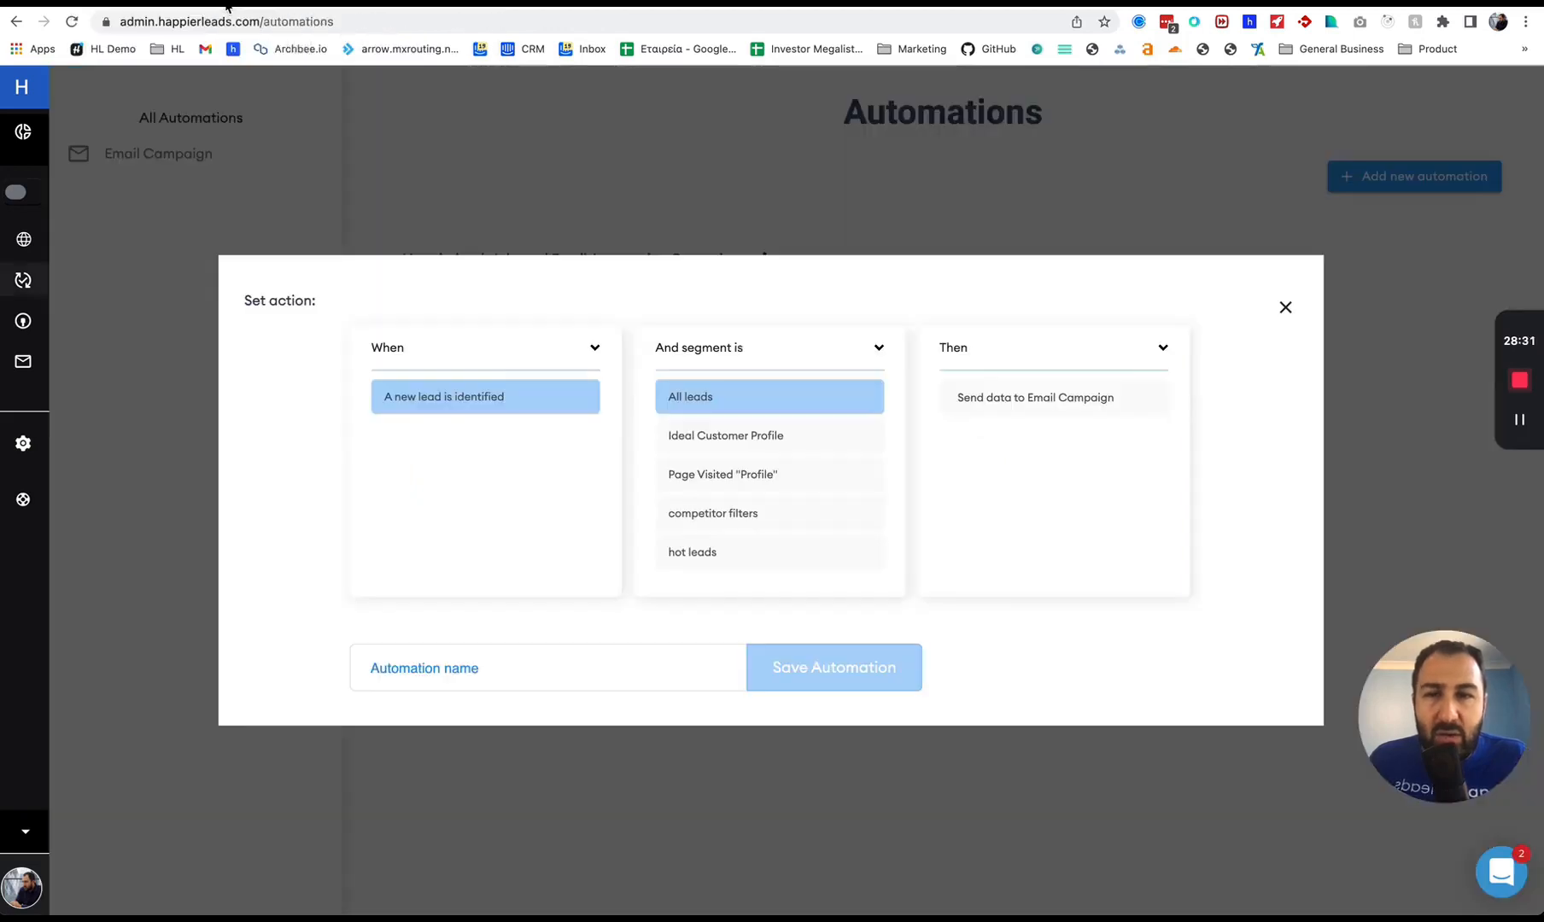
pyautogui.click(741, 450)
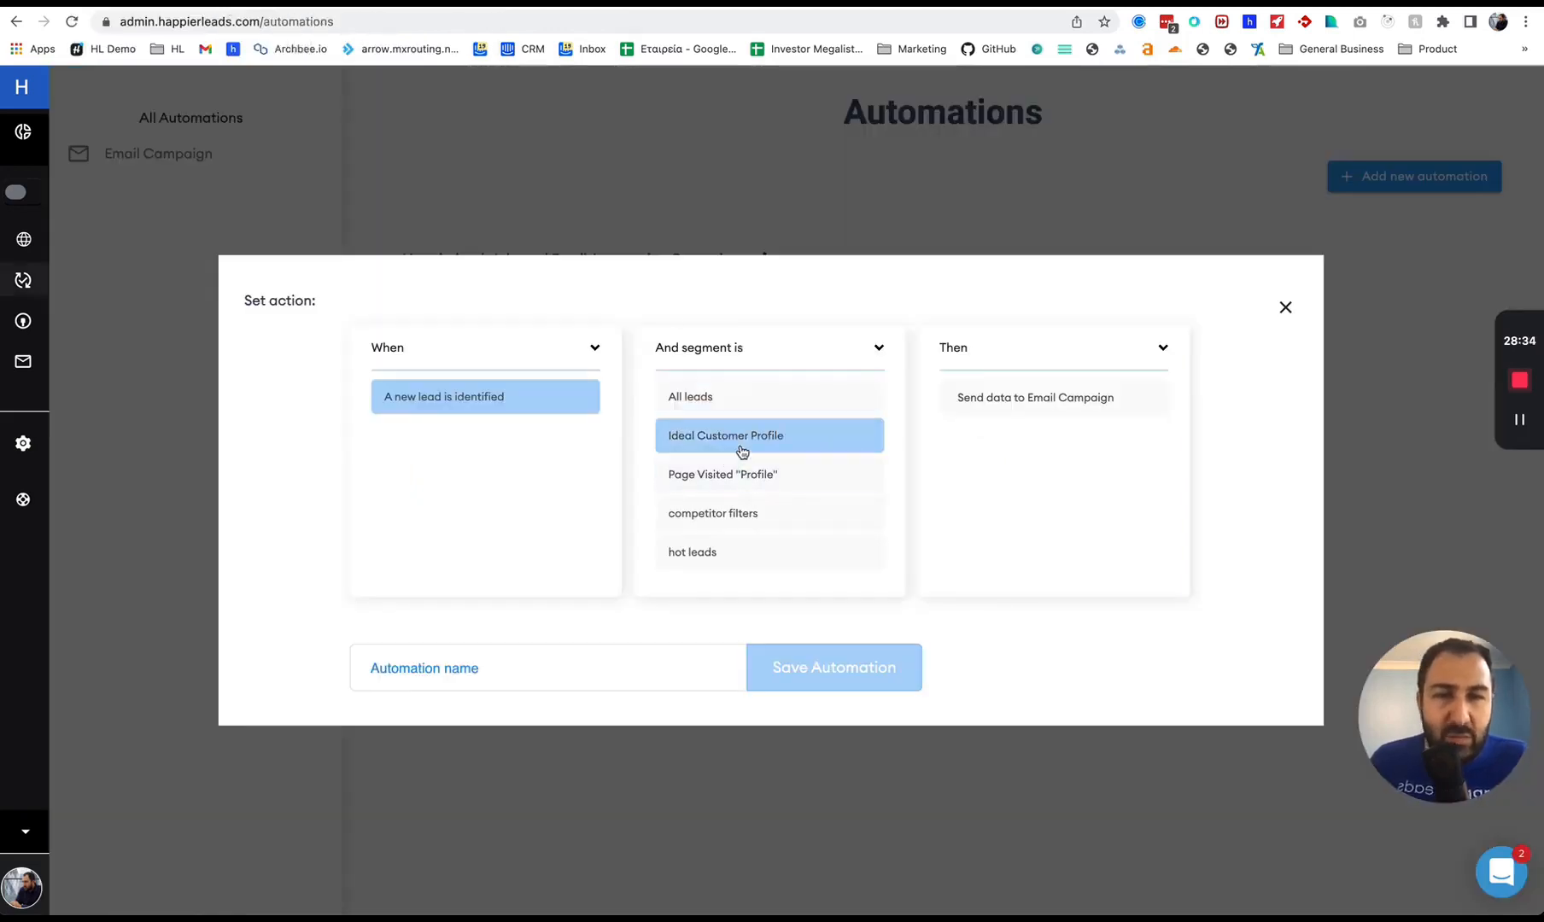
pyautogui.click(1031, 401)
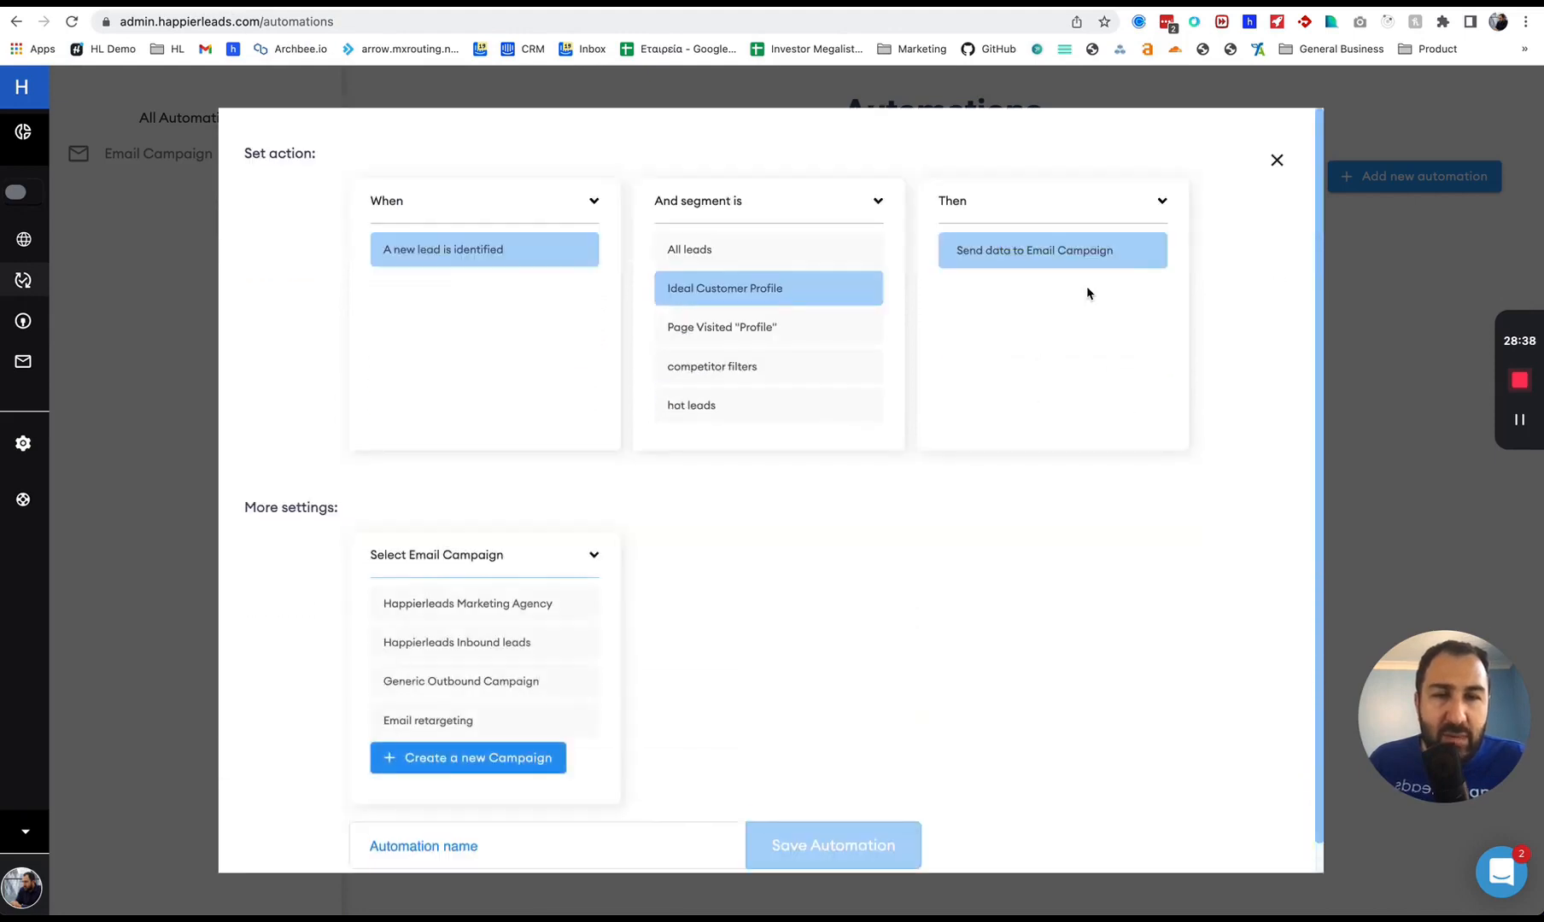
pyautogui.click(508, 733)
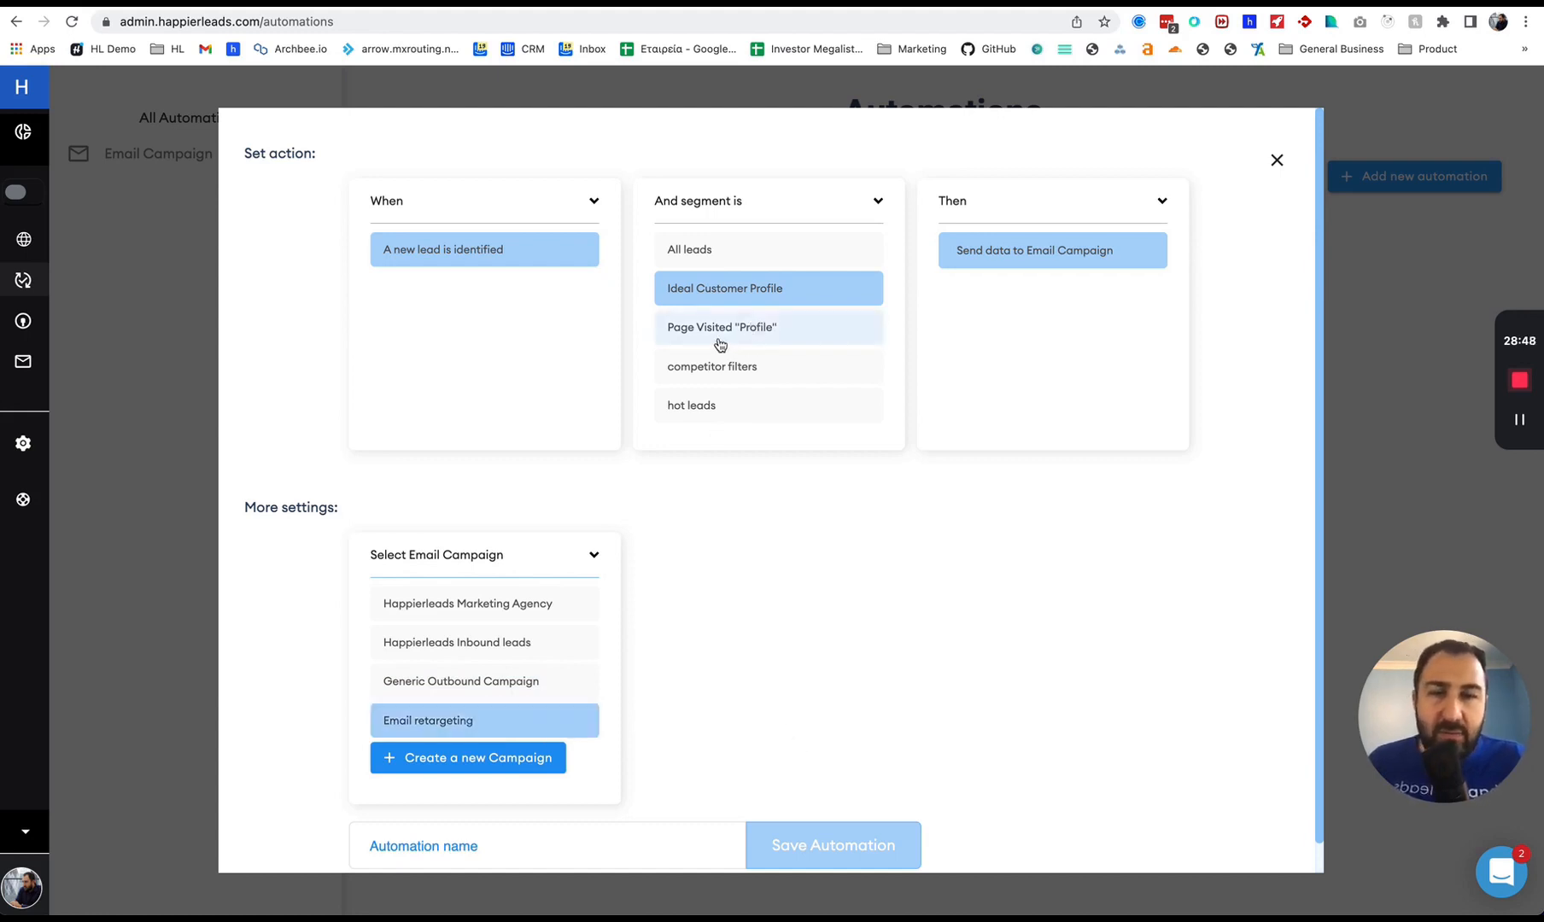
# Change the automation's segment to Page Visited "Profile" and its email campaign to Generic Outbound Campaign.
pyautogui.click(752, 341)
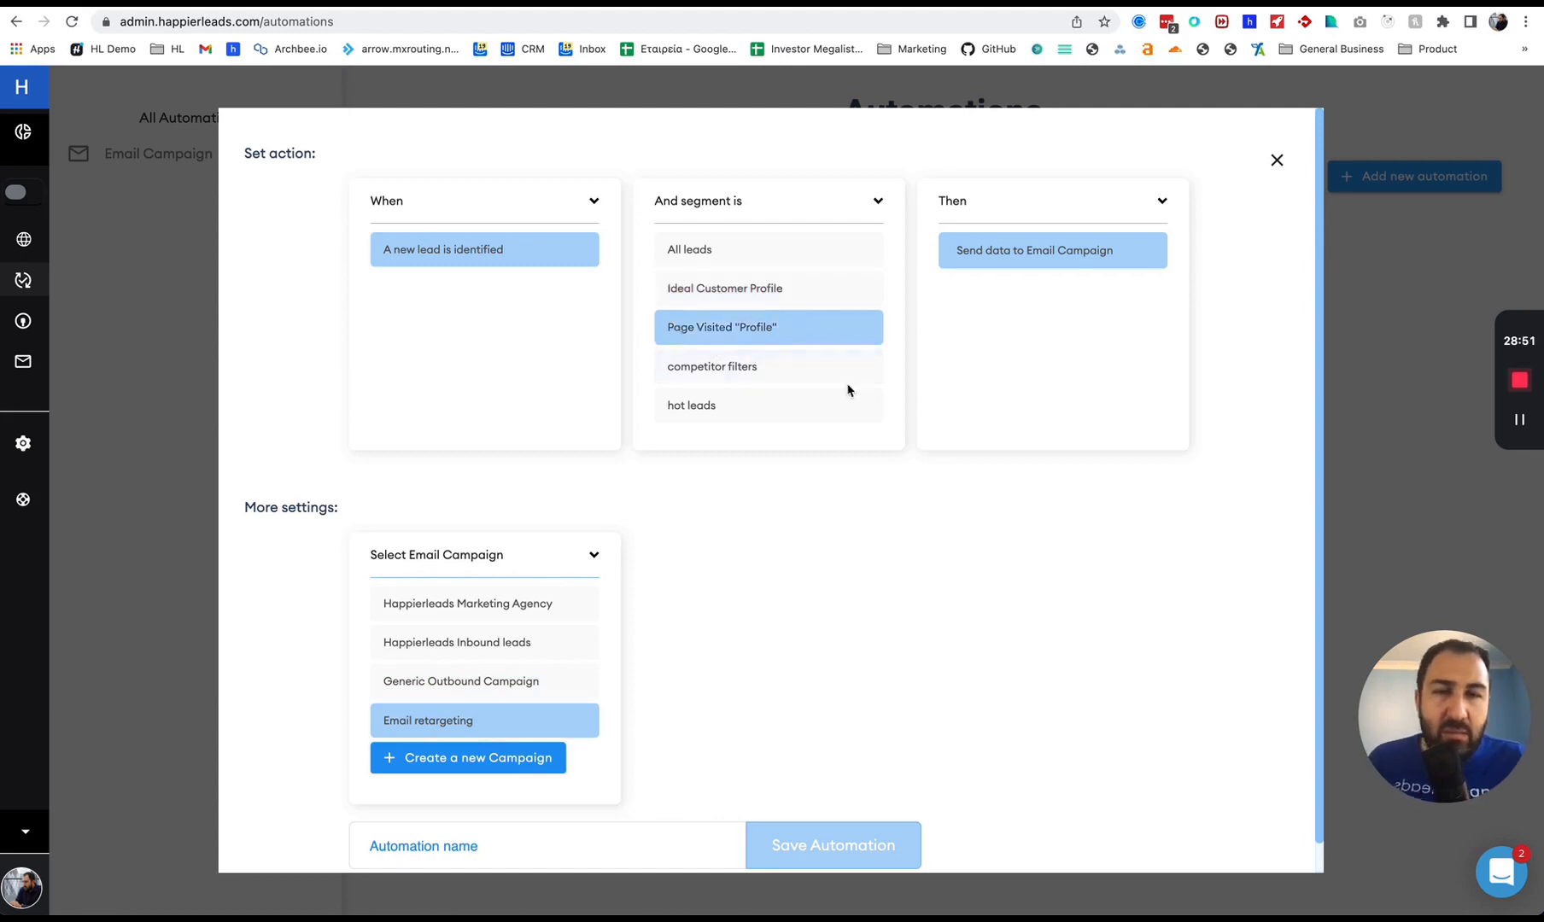
pyautogui.click(541, 697)
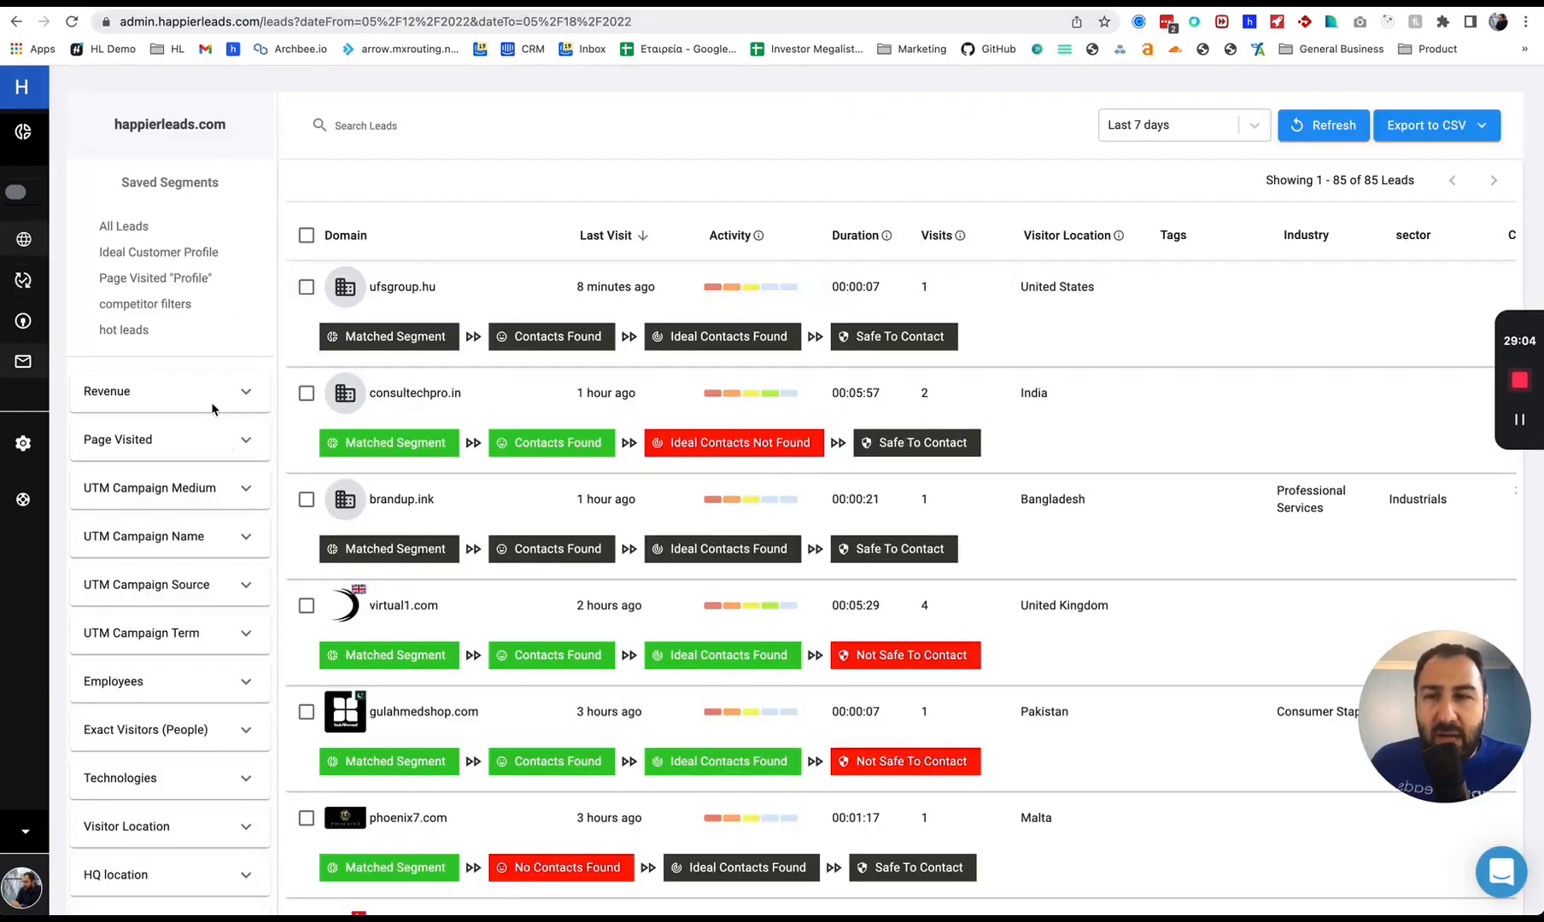
pyautogui.click(226, 446)
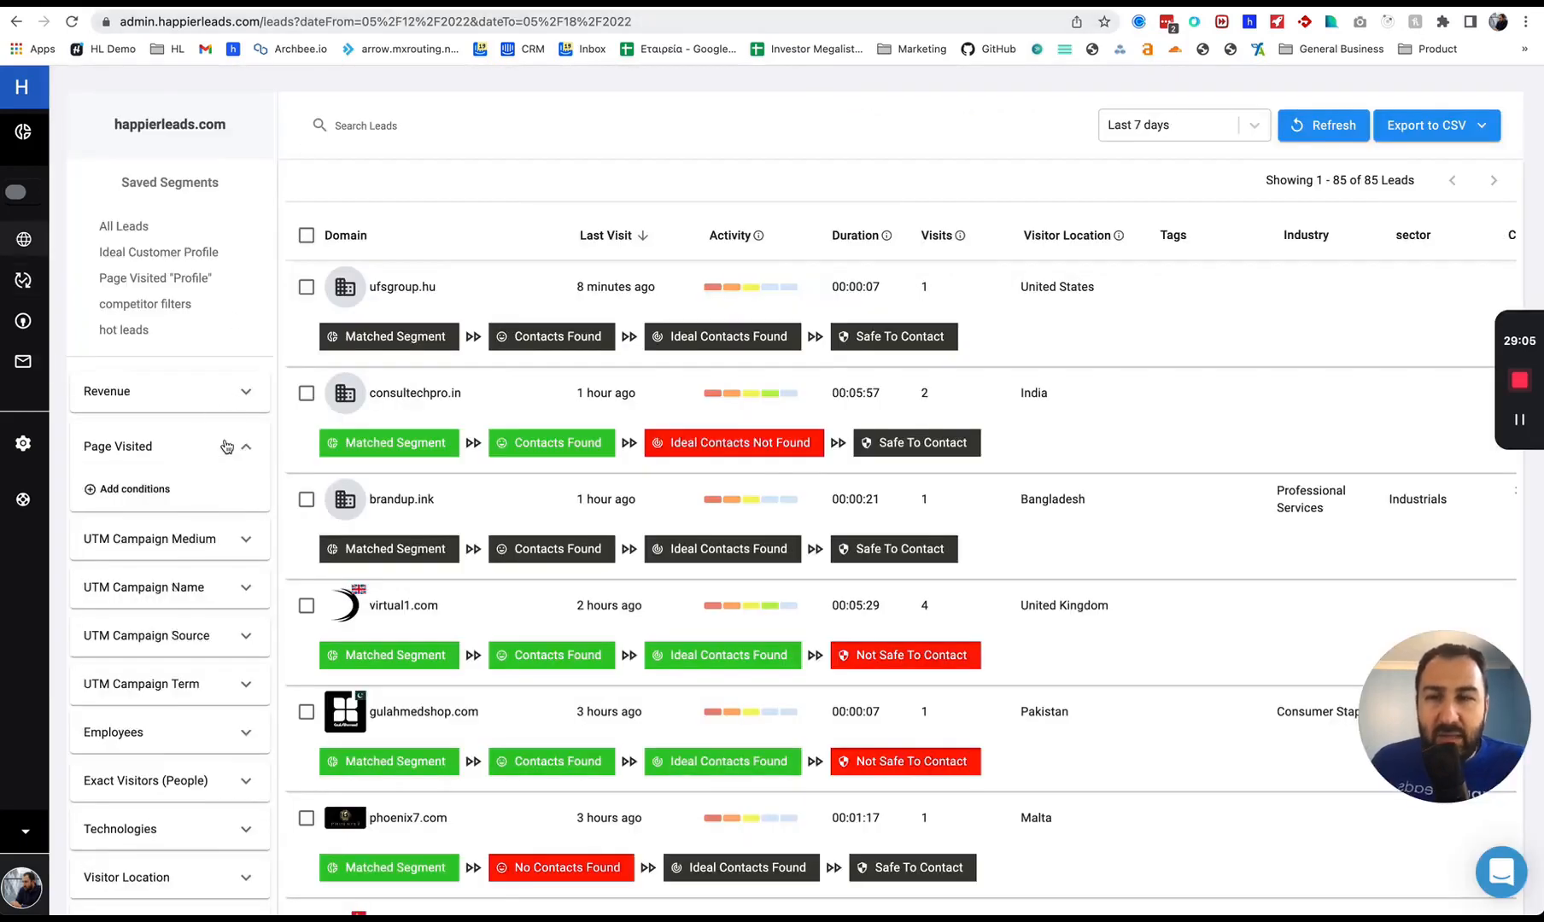
pyautogui.click(159, 491)
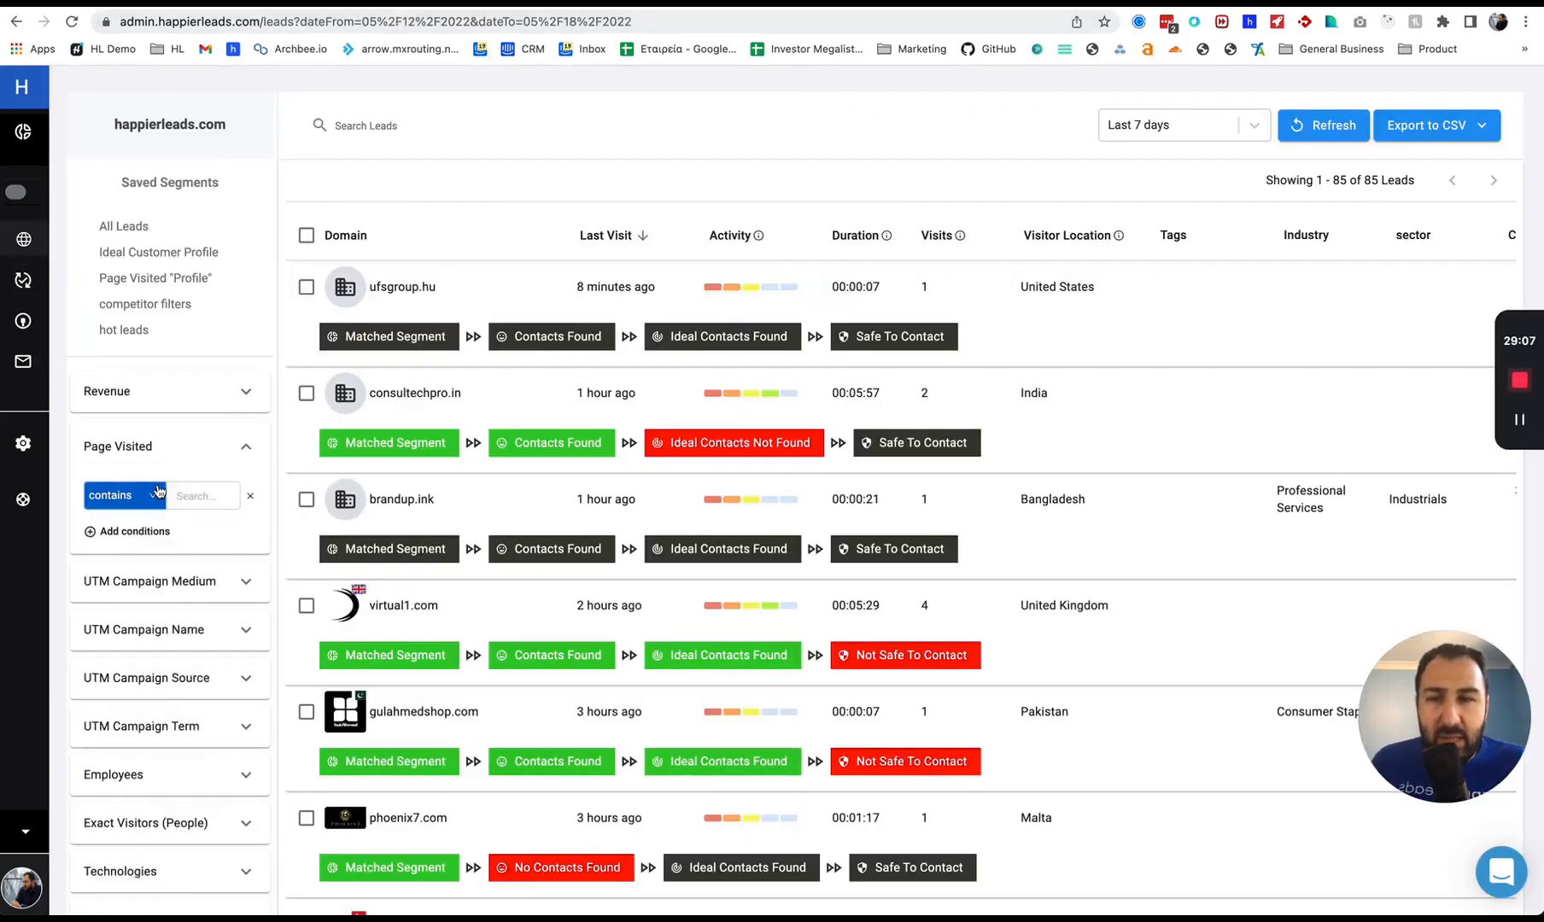
pyautogui.click(251, 501)
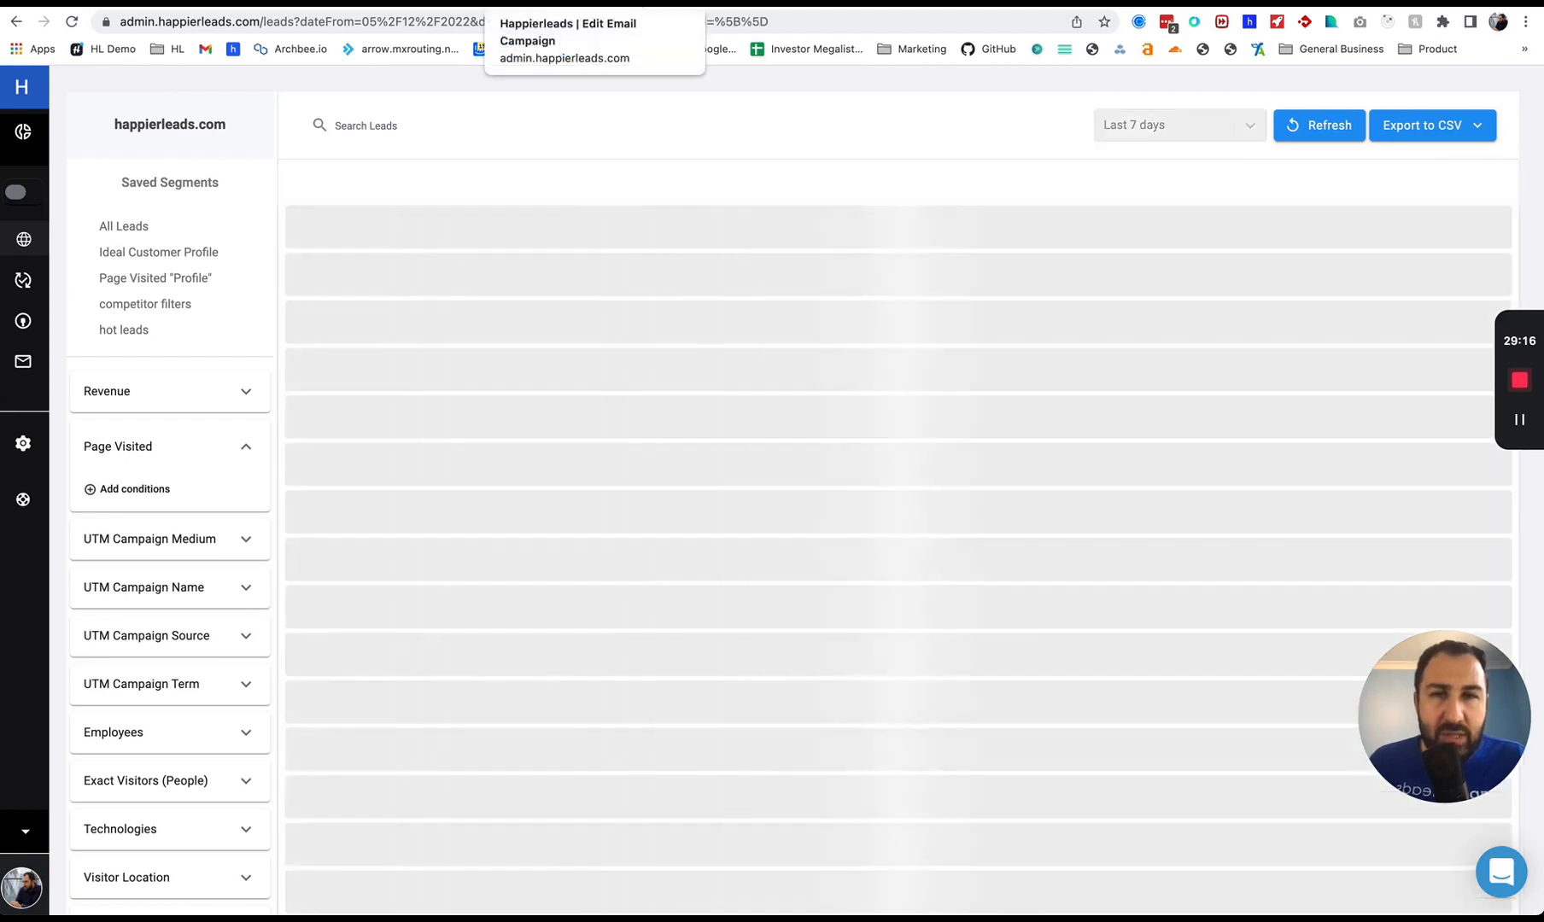
# Return to the unsaved automation and select Email retargeting as its email campaign.
pyautogui.hotkey('ctrl', 'Tab')
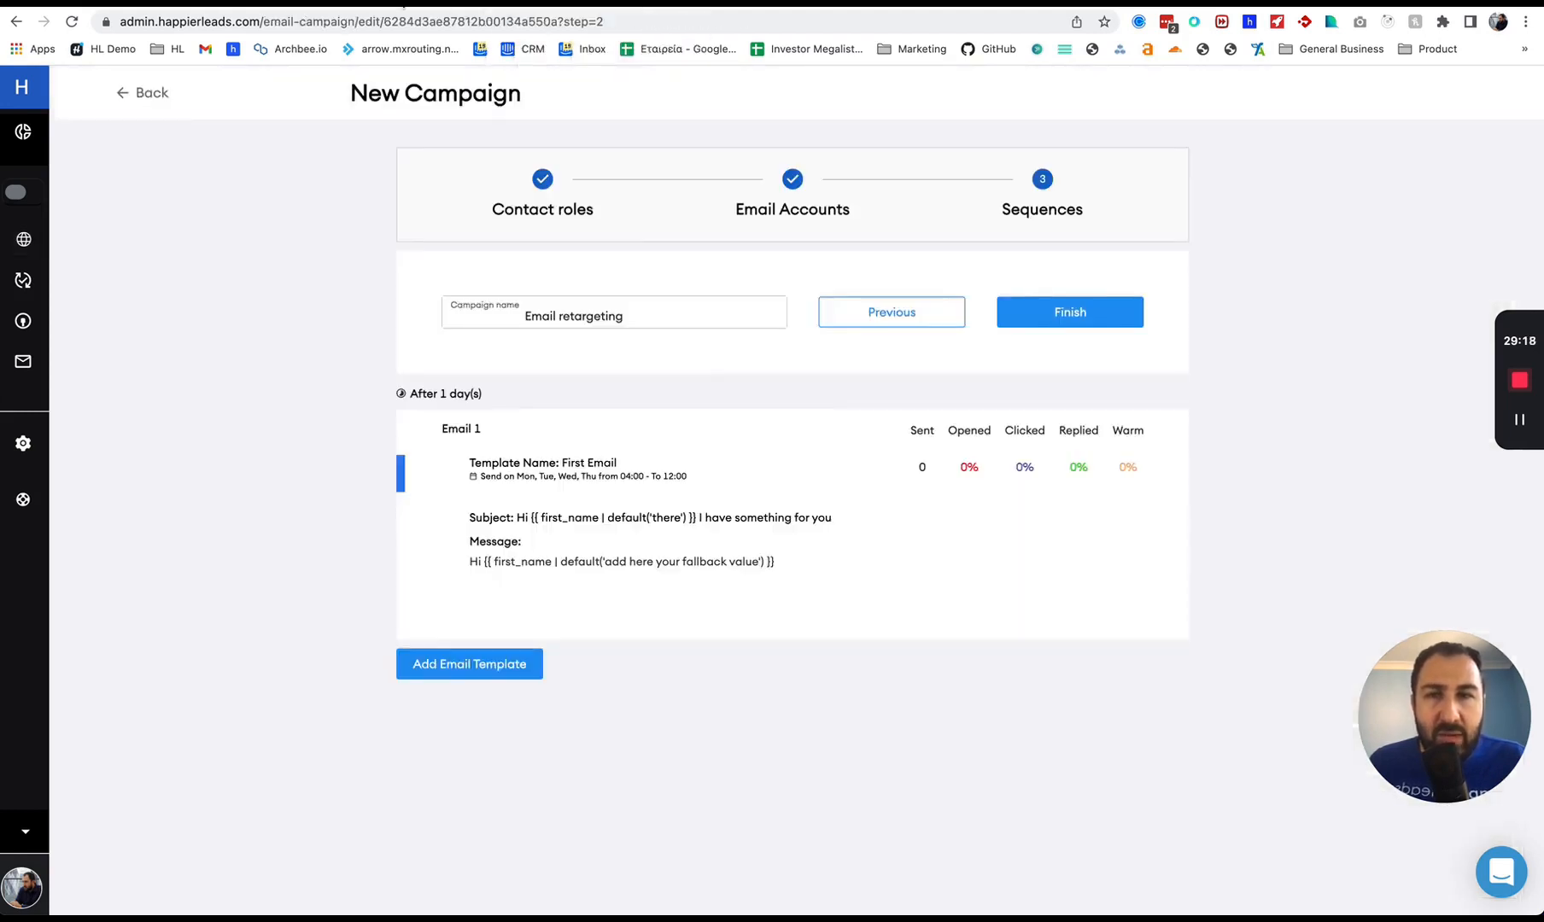
pyautogui.click(403, 5)
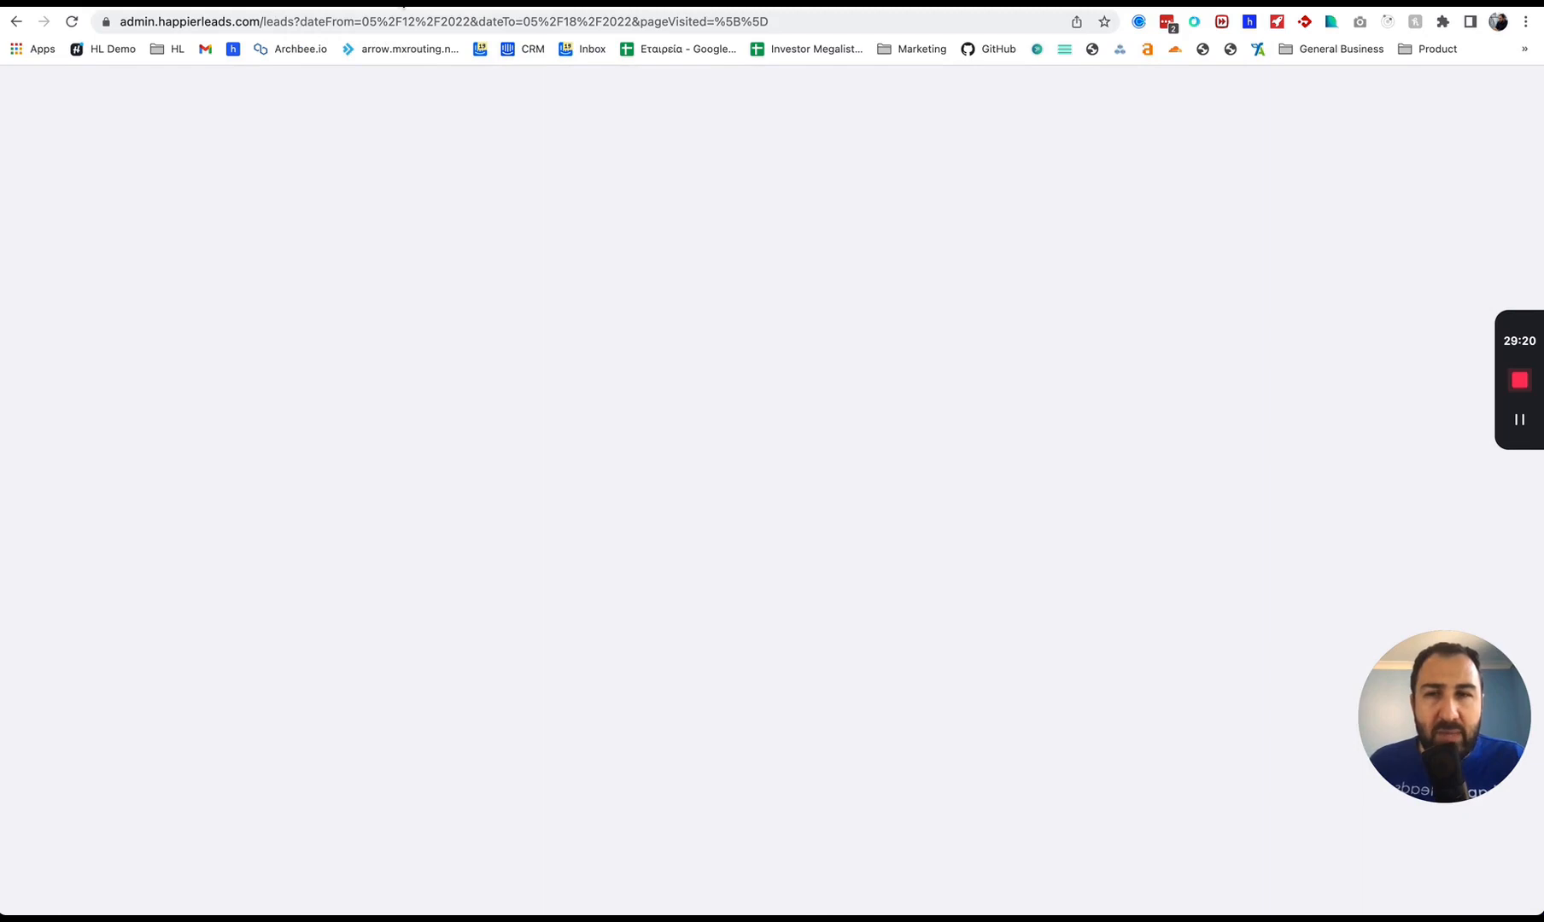
pyautogui.click(217, 2)
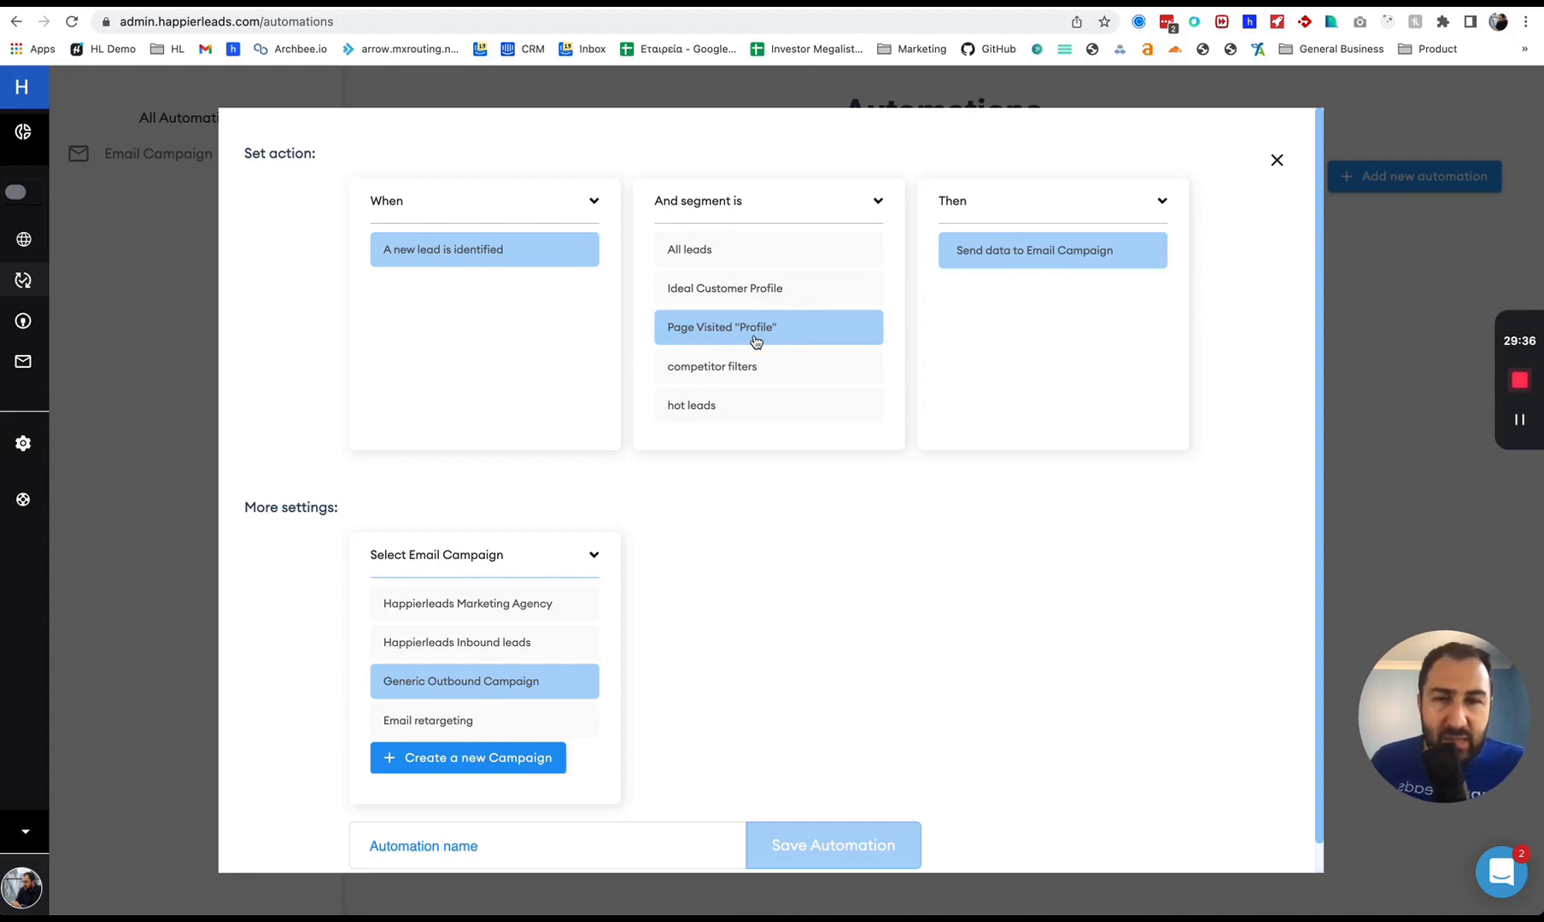
pyautogui.click(562, 733)
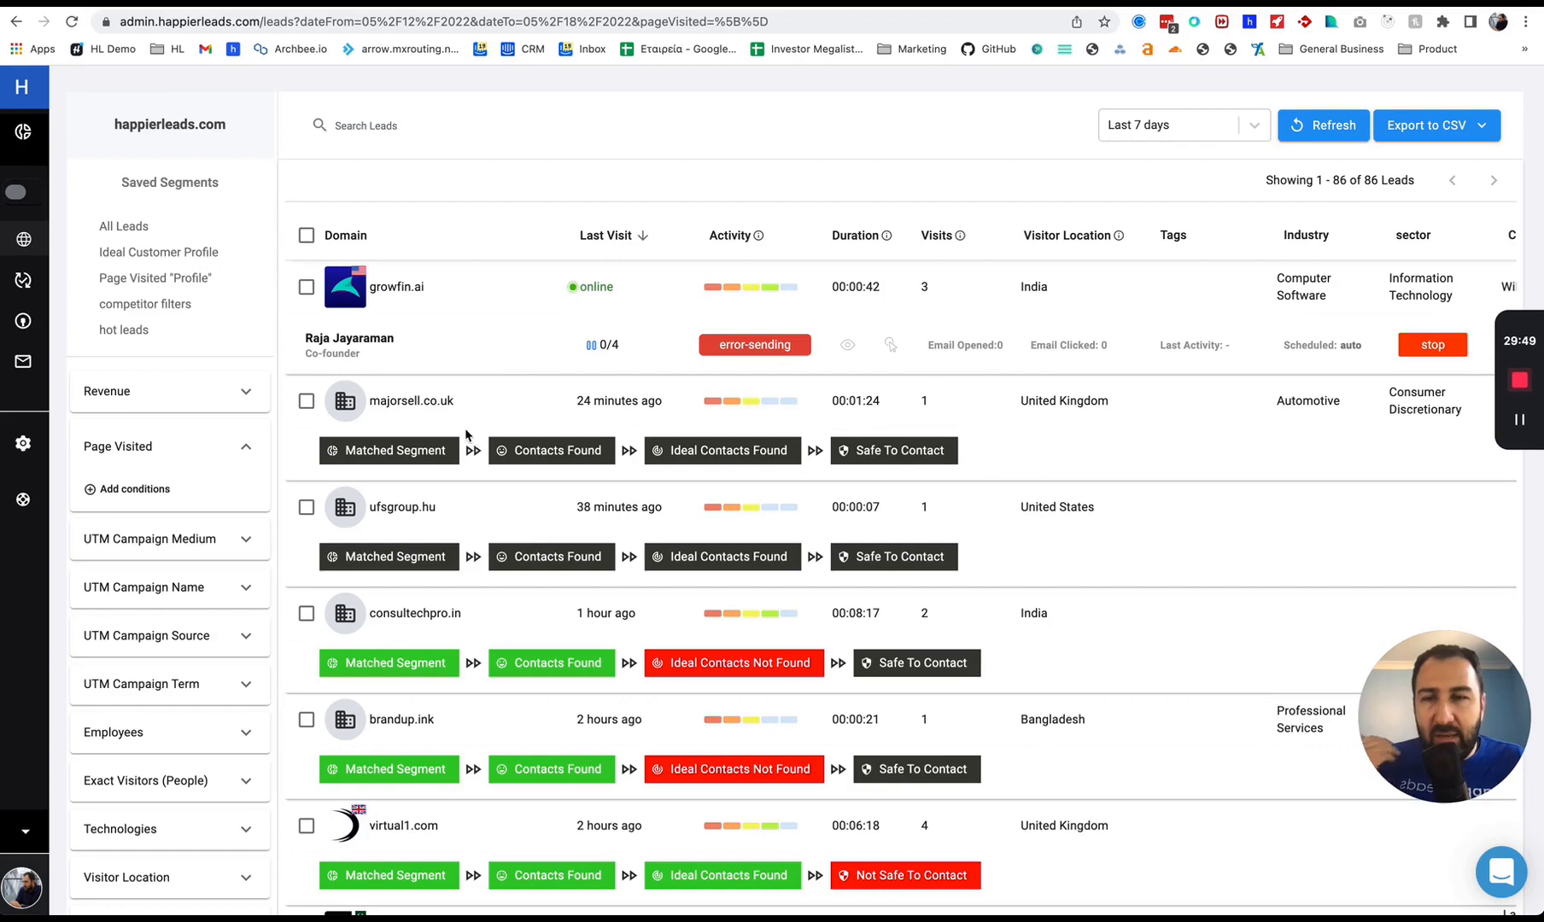
# Name the new automation "Small startups automation".
pyautogui.scroll(-1, 467, 436)
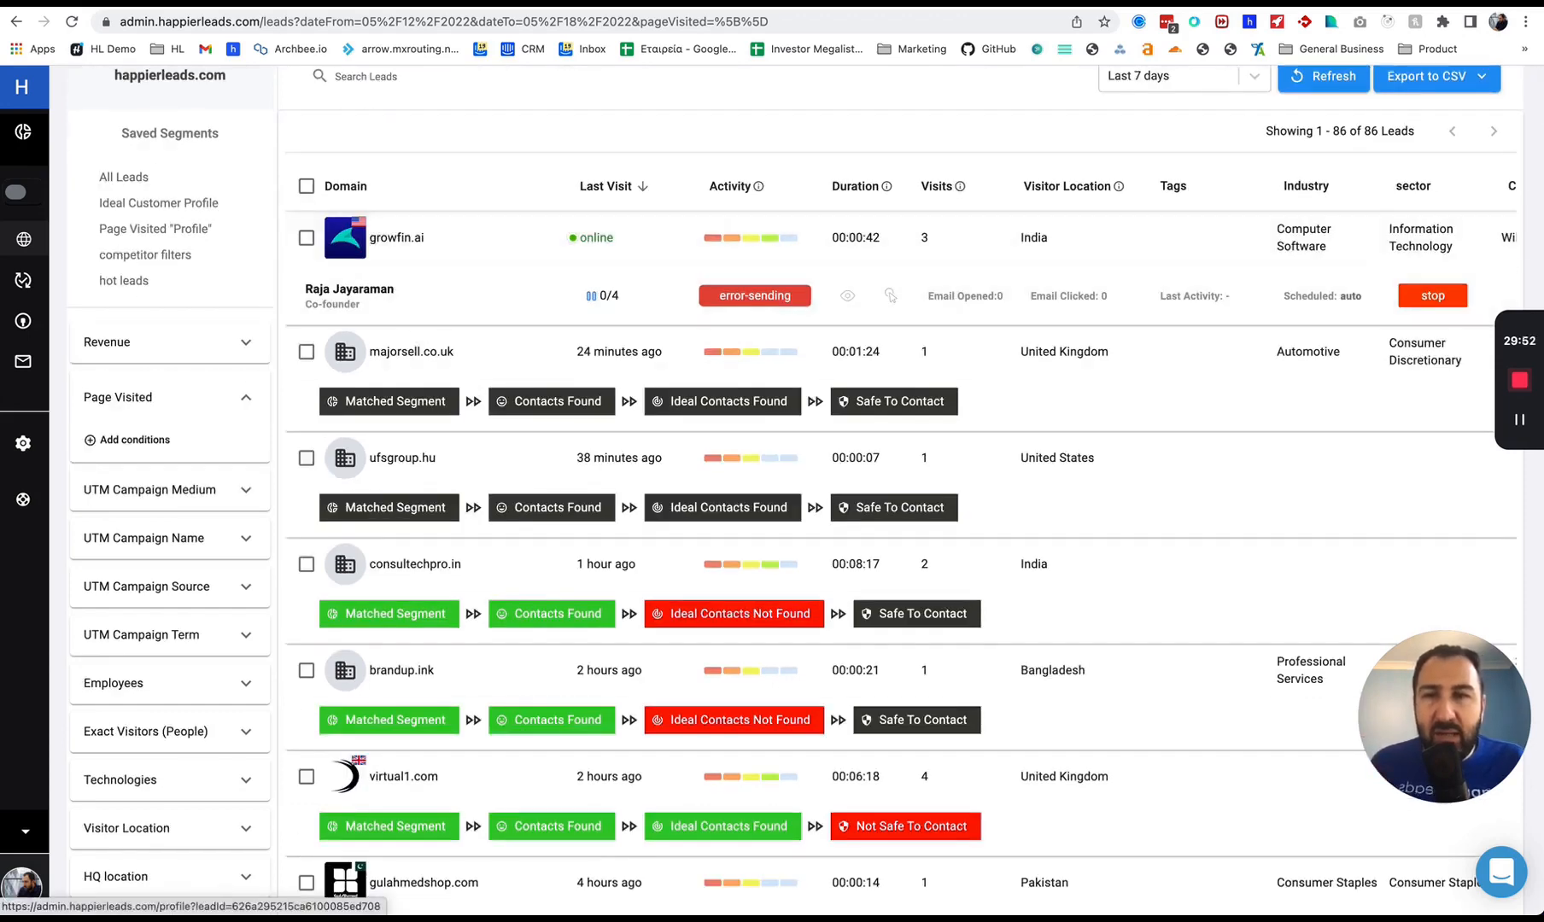
pyautogui.click(119, 3)
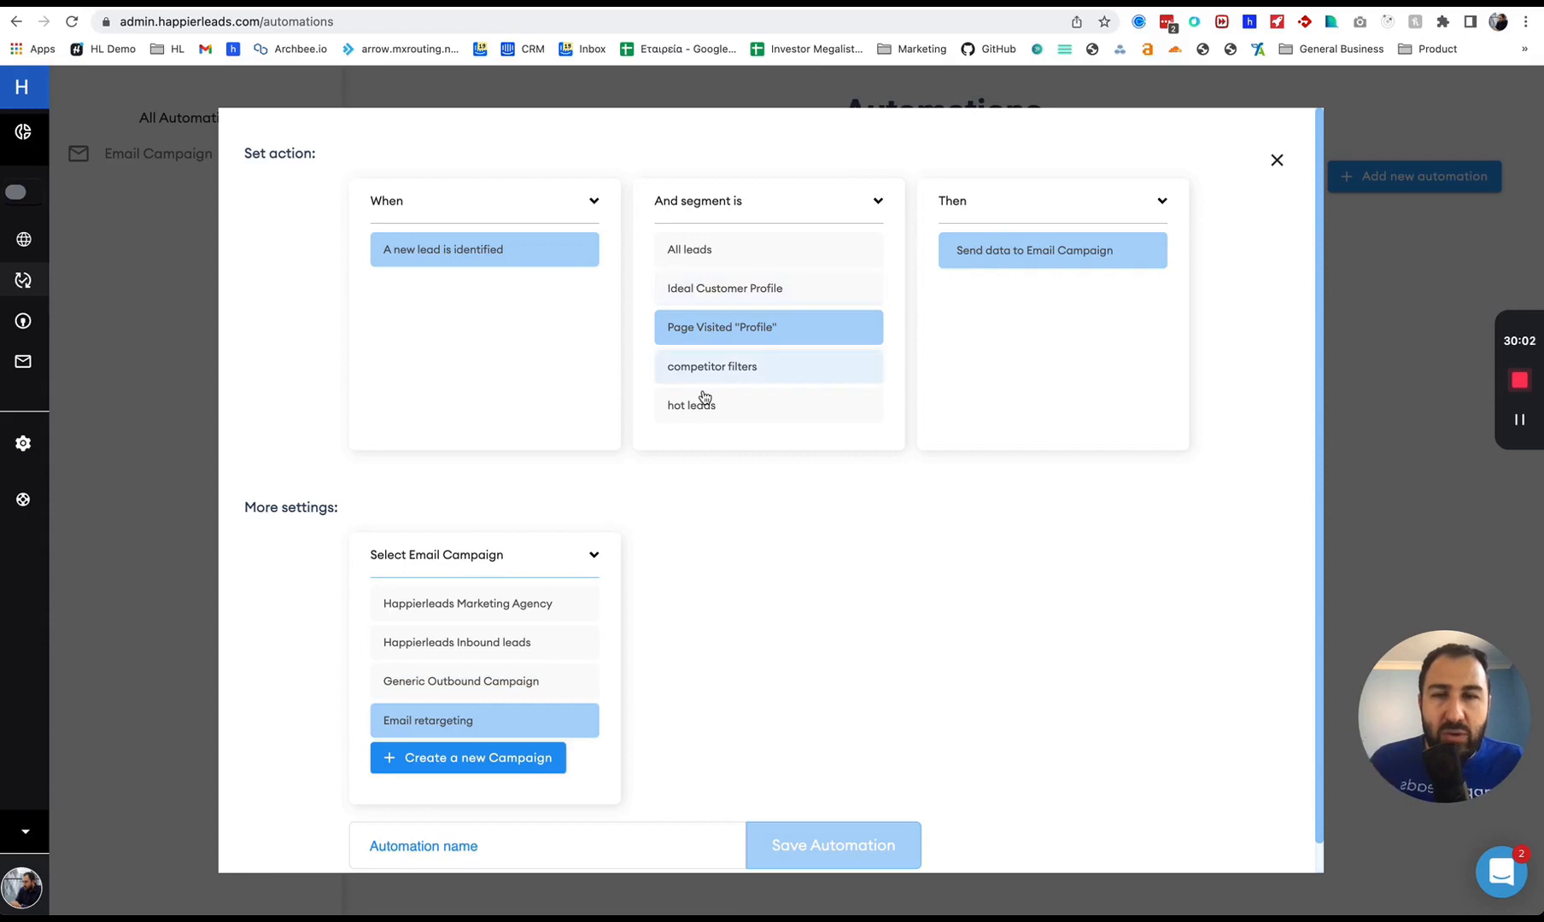
pyautogui.scroll(-1, 666, 769)
pyautogui.click(658, 802)
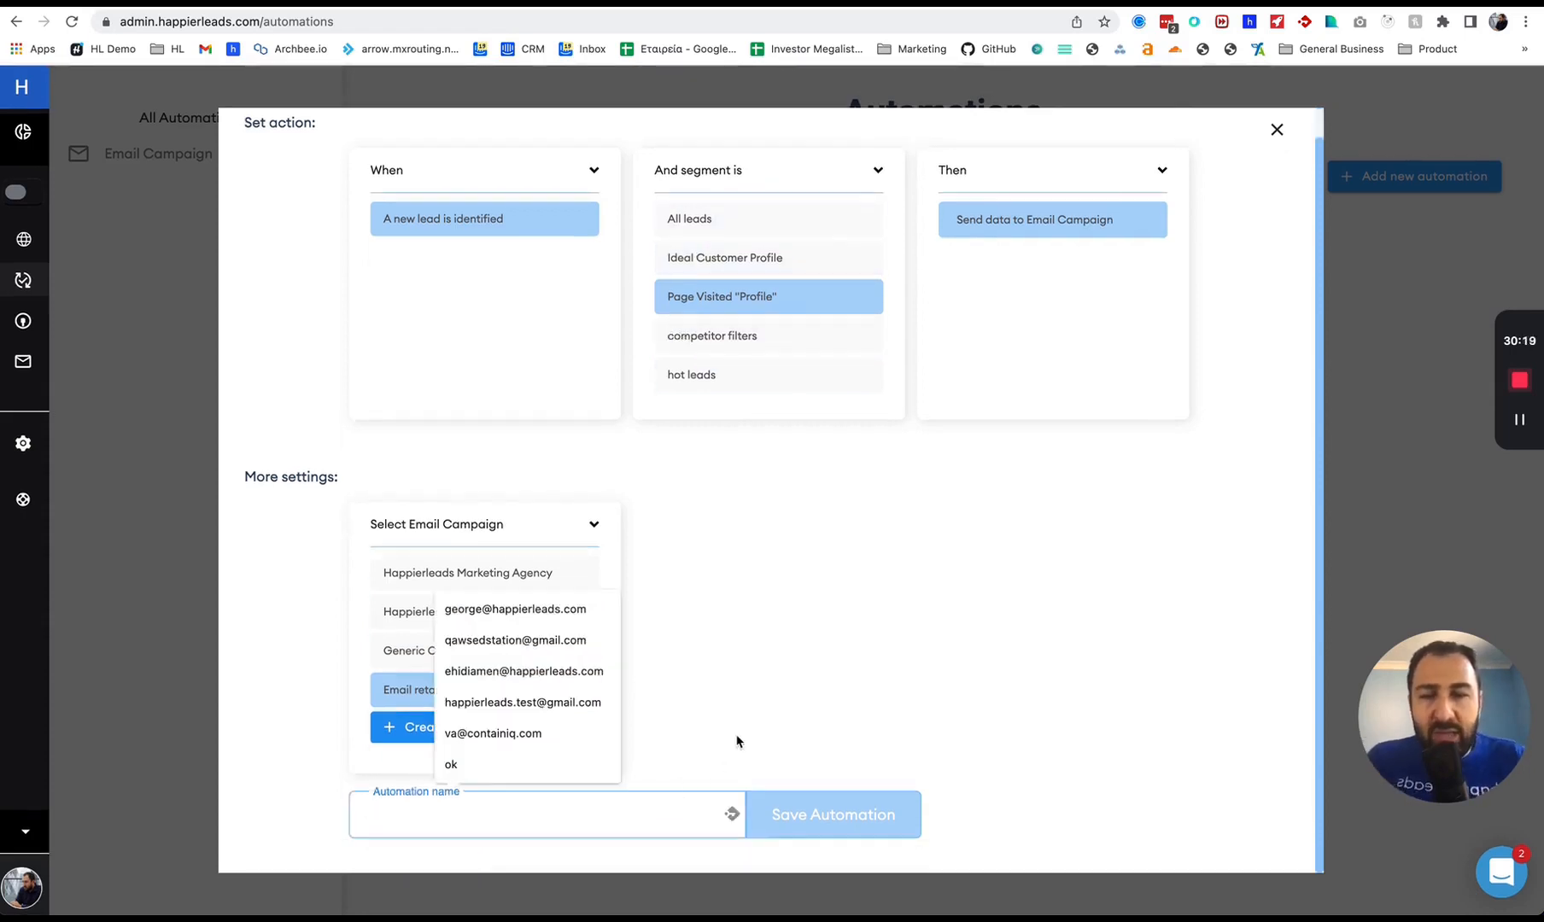
pyautogui.write('e')
pyautogui.press('BackSpace')
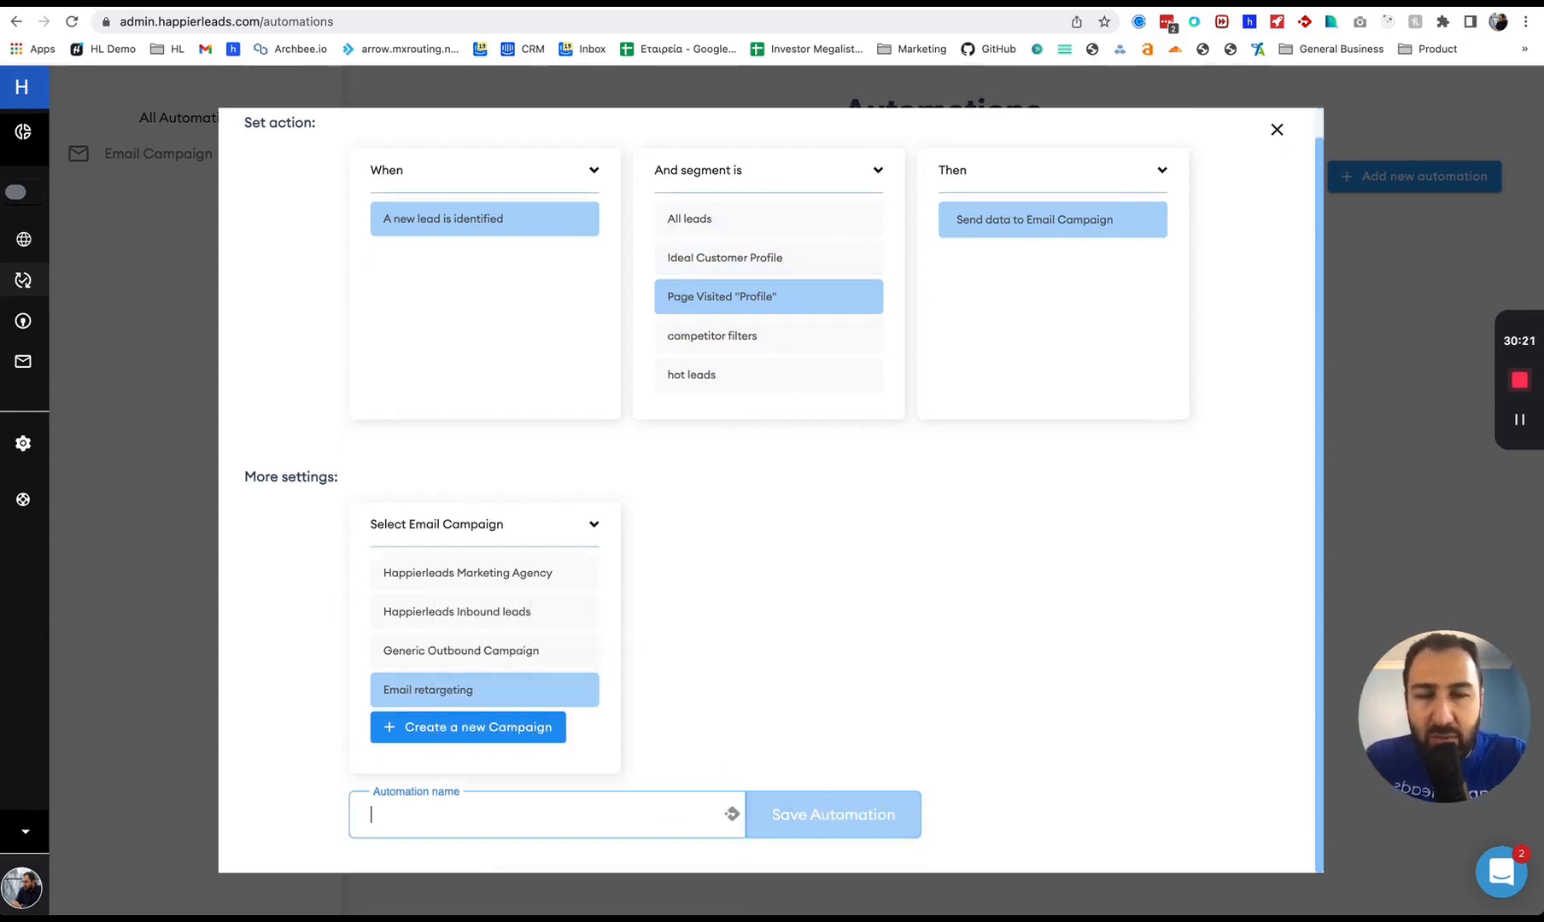
pyautogui.write('Small startups a')
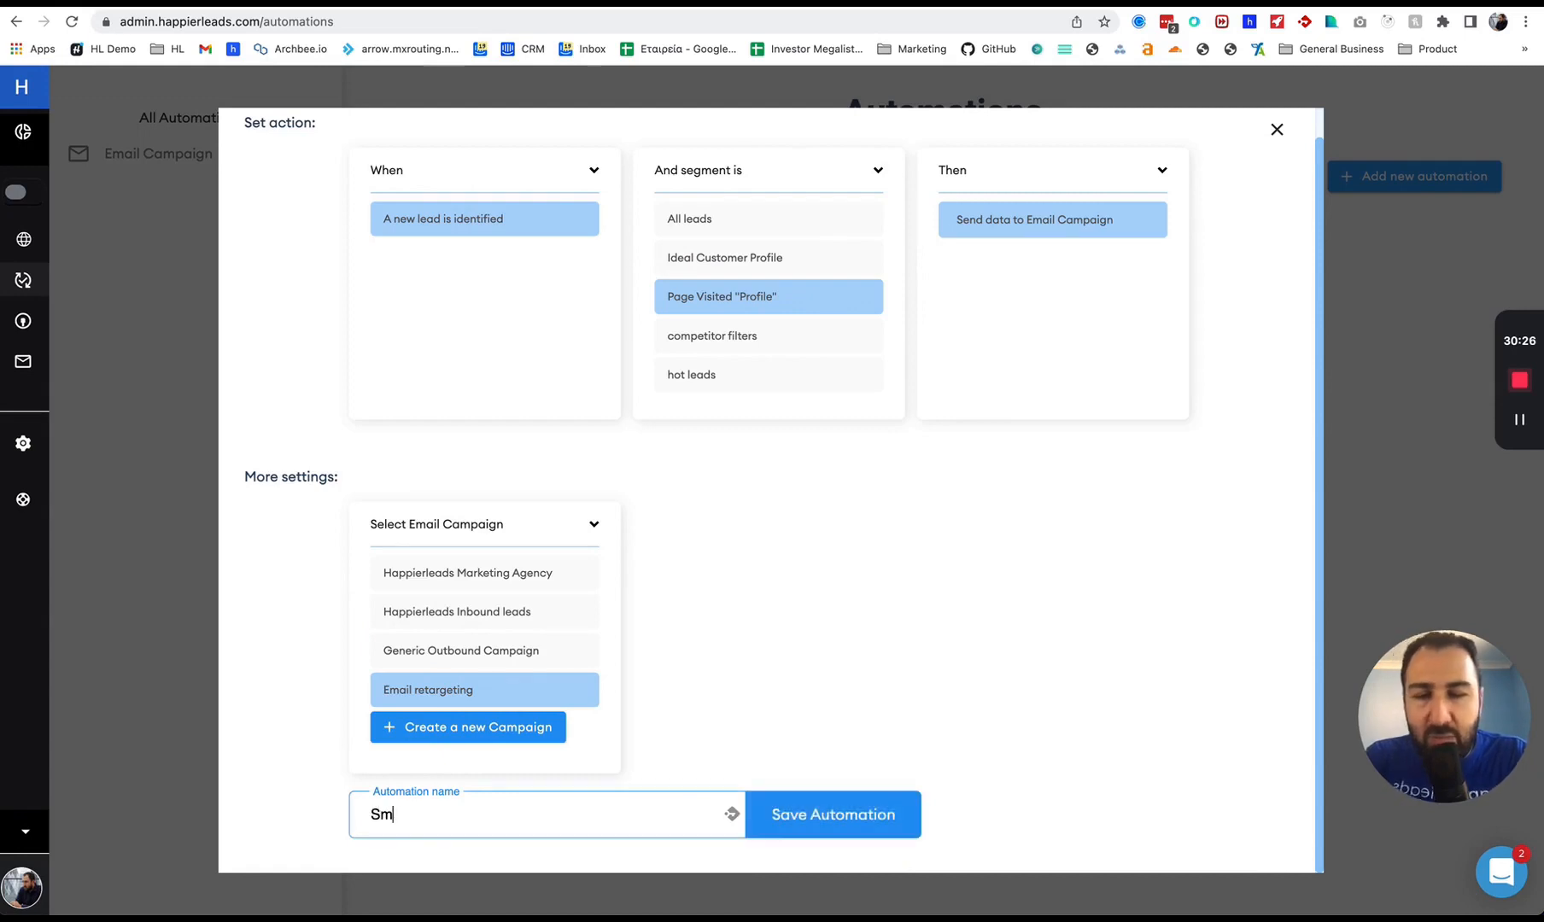
pyautogui.write('utomatio')
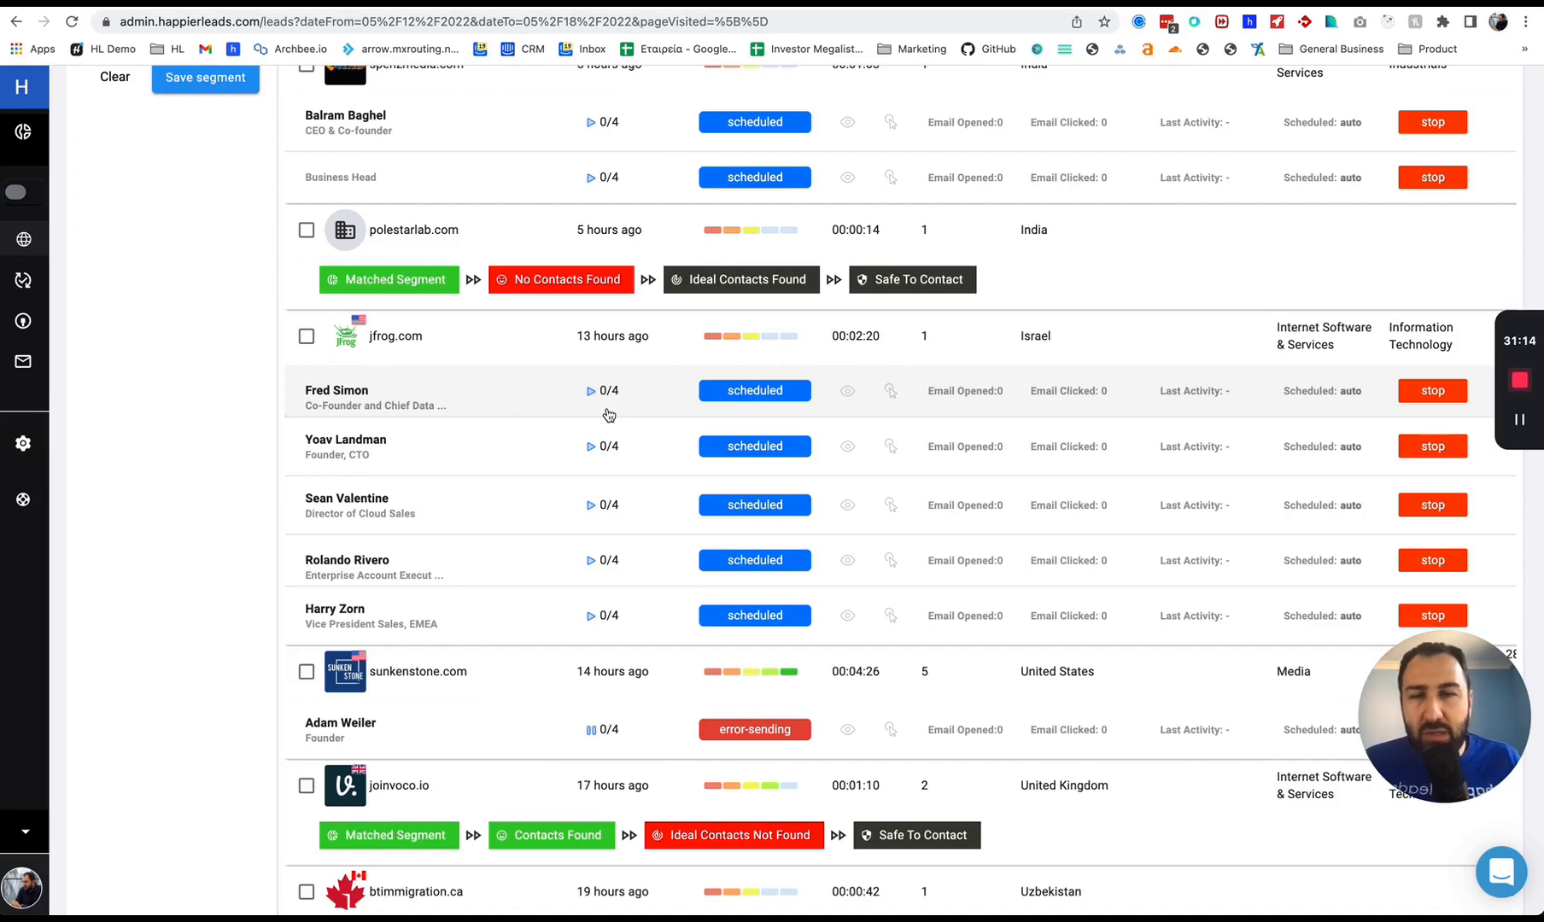
# Compare the lead statuses in the leads list with the Email retargeting campaign's contact roles, and open a lead's profile.
pyautogui.scroll(6, 541, 299)
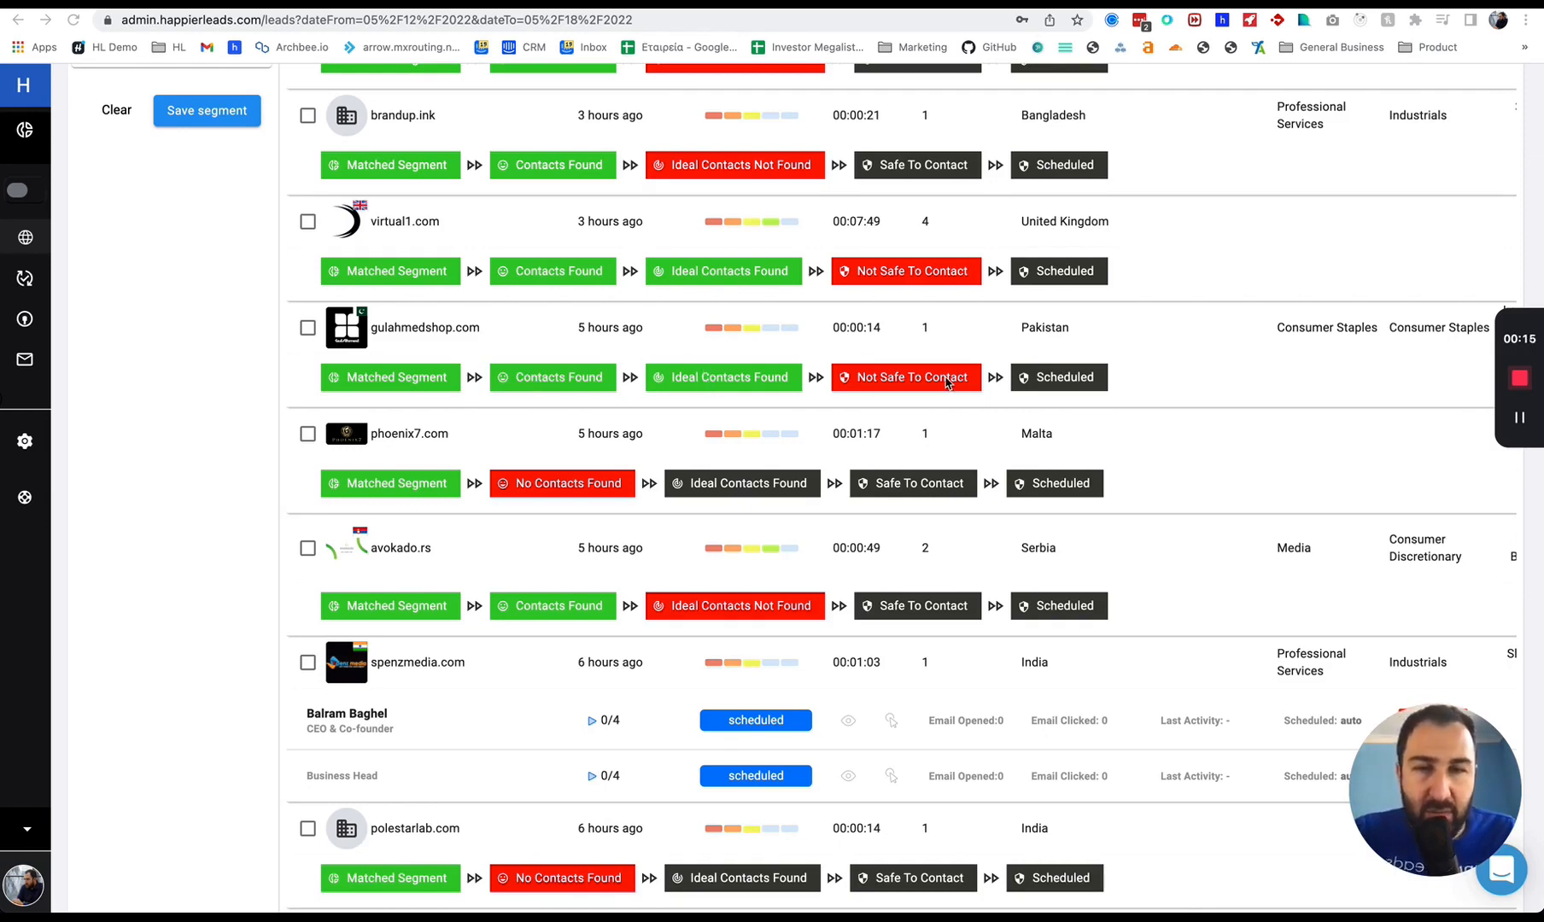
pyautogui.scroll(-4, 897, 402)
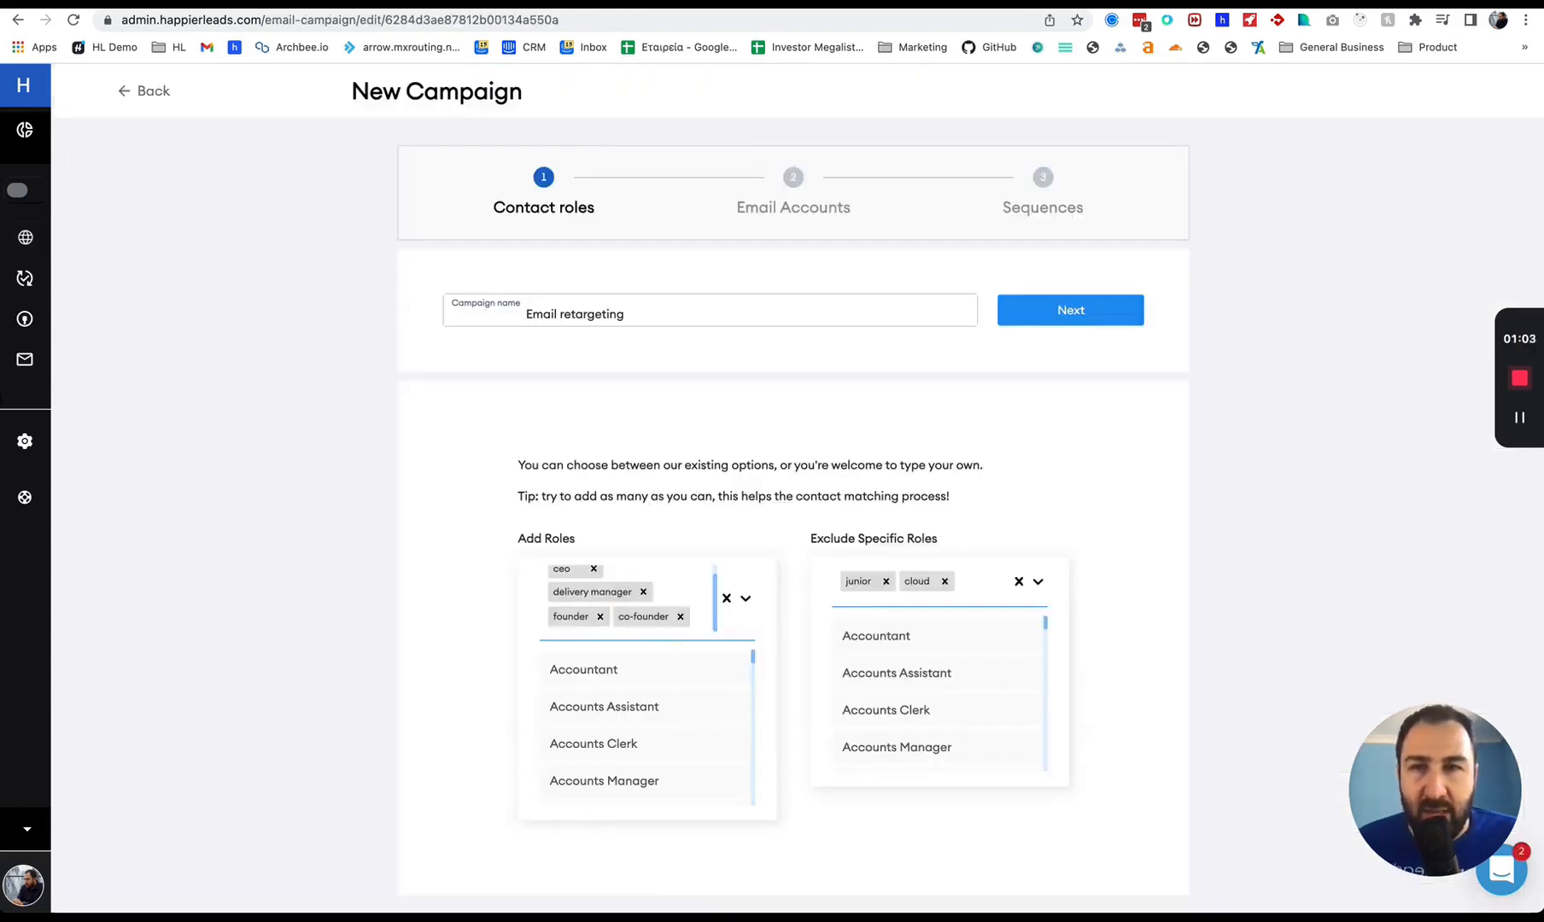
pyautogui.click(403, 4)
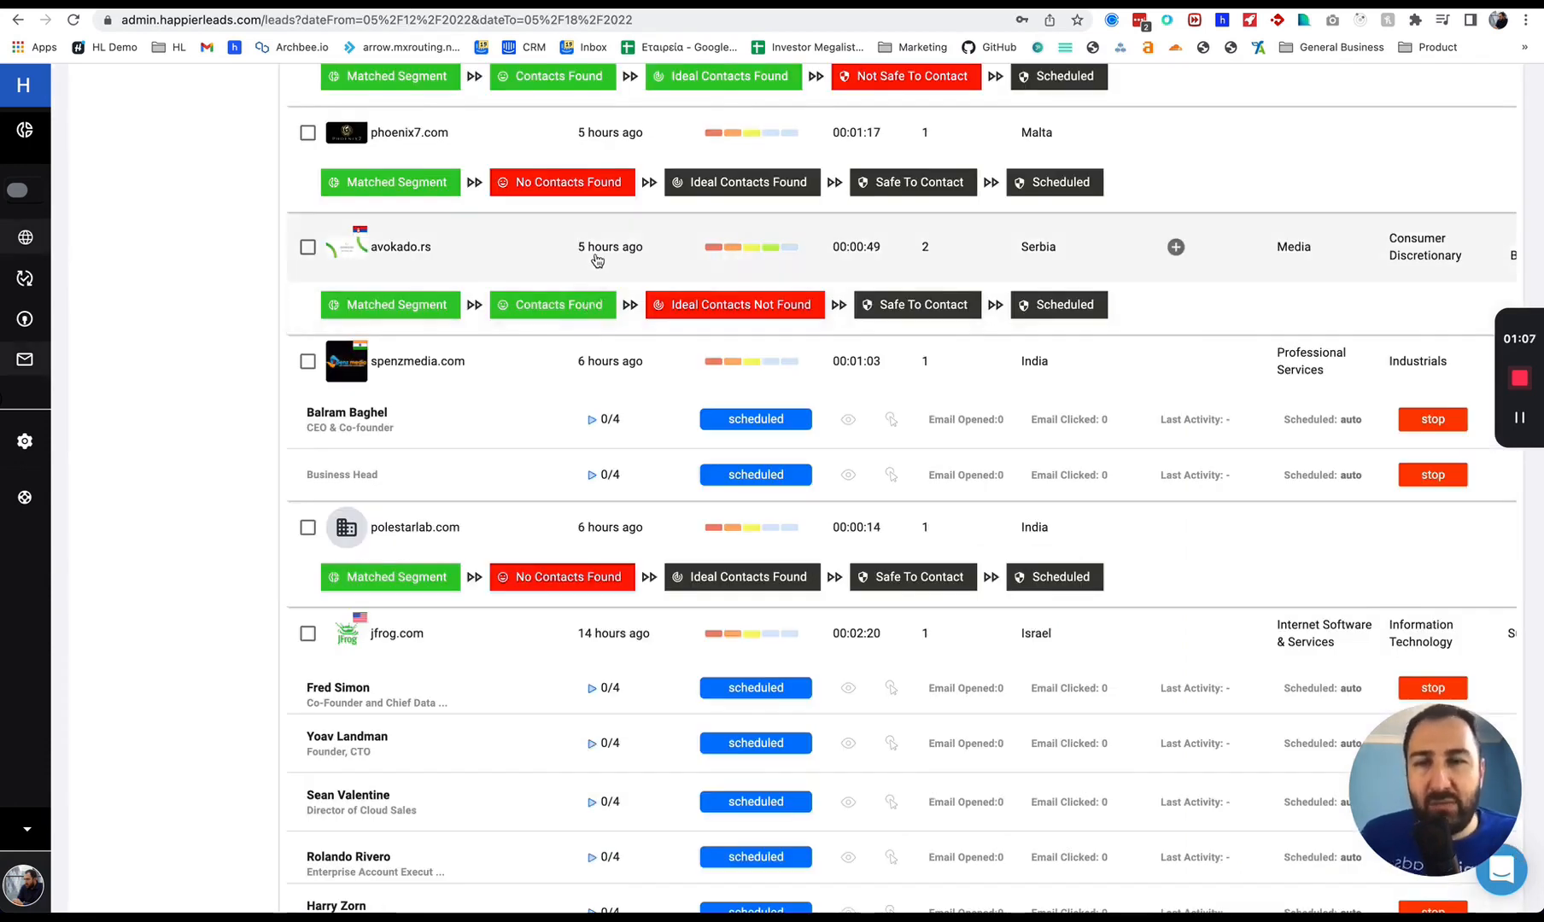
pyautogui.click(631, 4)
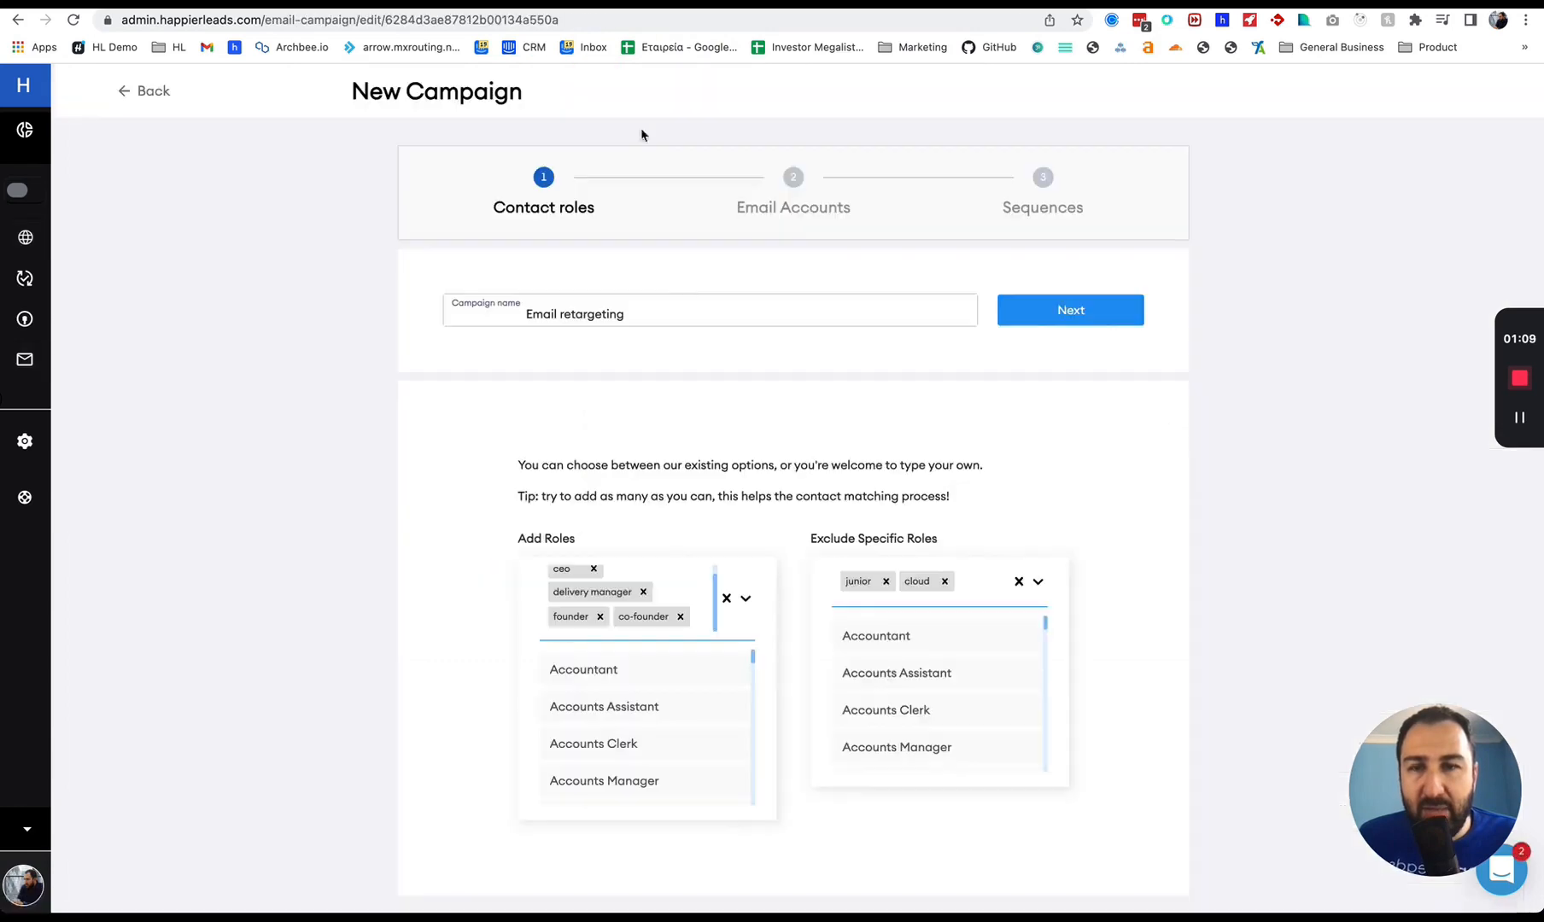
pyautogui.scroll(1, 638, 588)
pyautogui.scroll(-1, 632, 619)
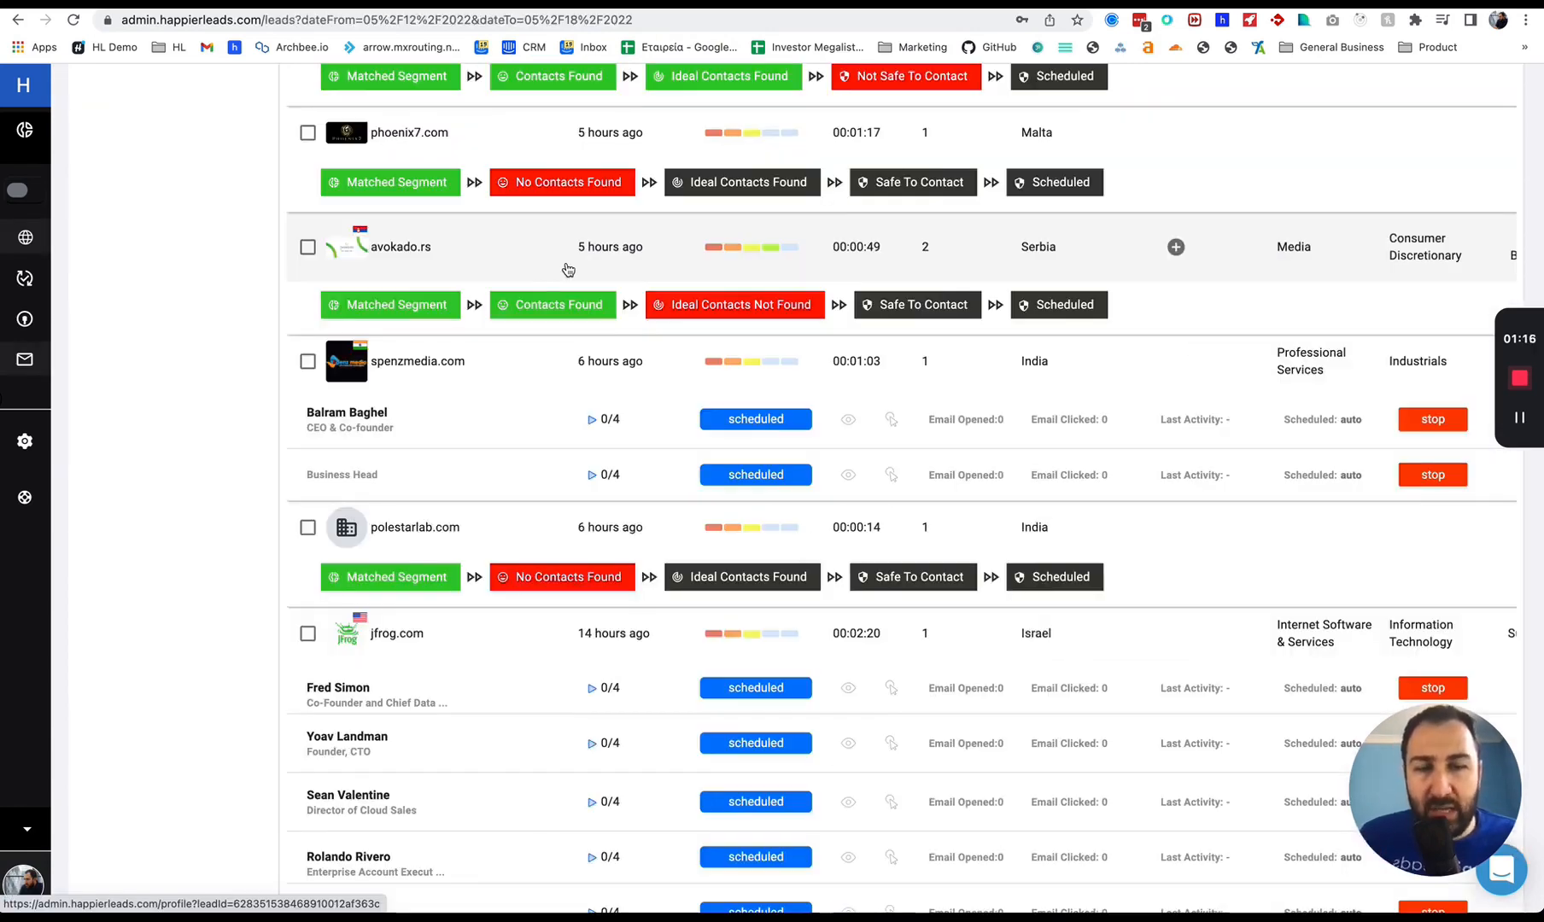
pyautogui.click(546, 265)
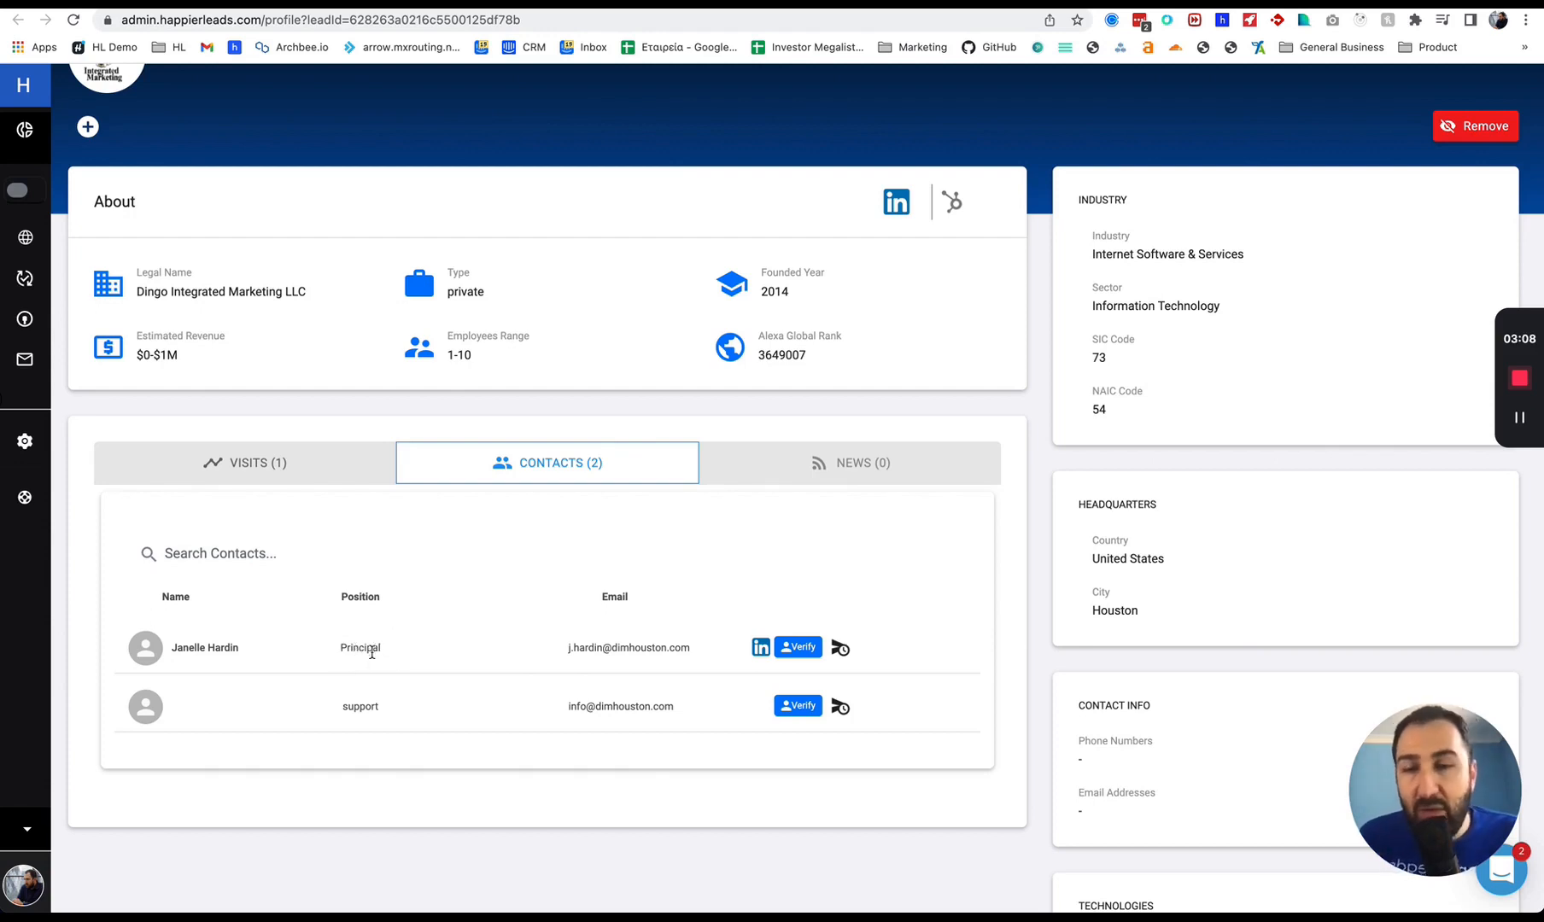
# Compare the contact positions in the Dingo Integrated Marketing profile with the Email retargeting campaign's added and excluded roles.
pyautogui.scroll(-1, 373, 669)
pyautogui.scroll(1, 373, 671)
pyautogui.scroll(1, 372, 671)
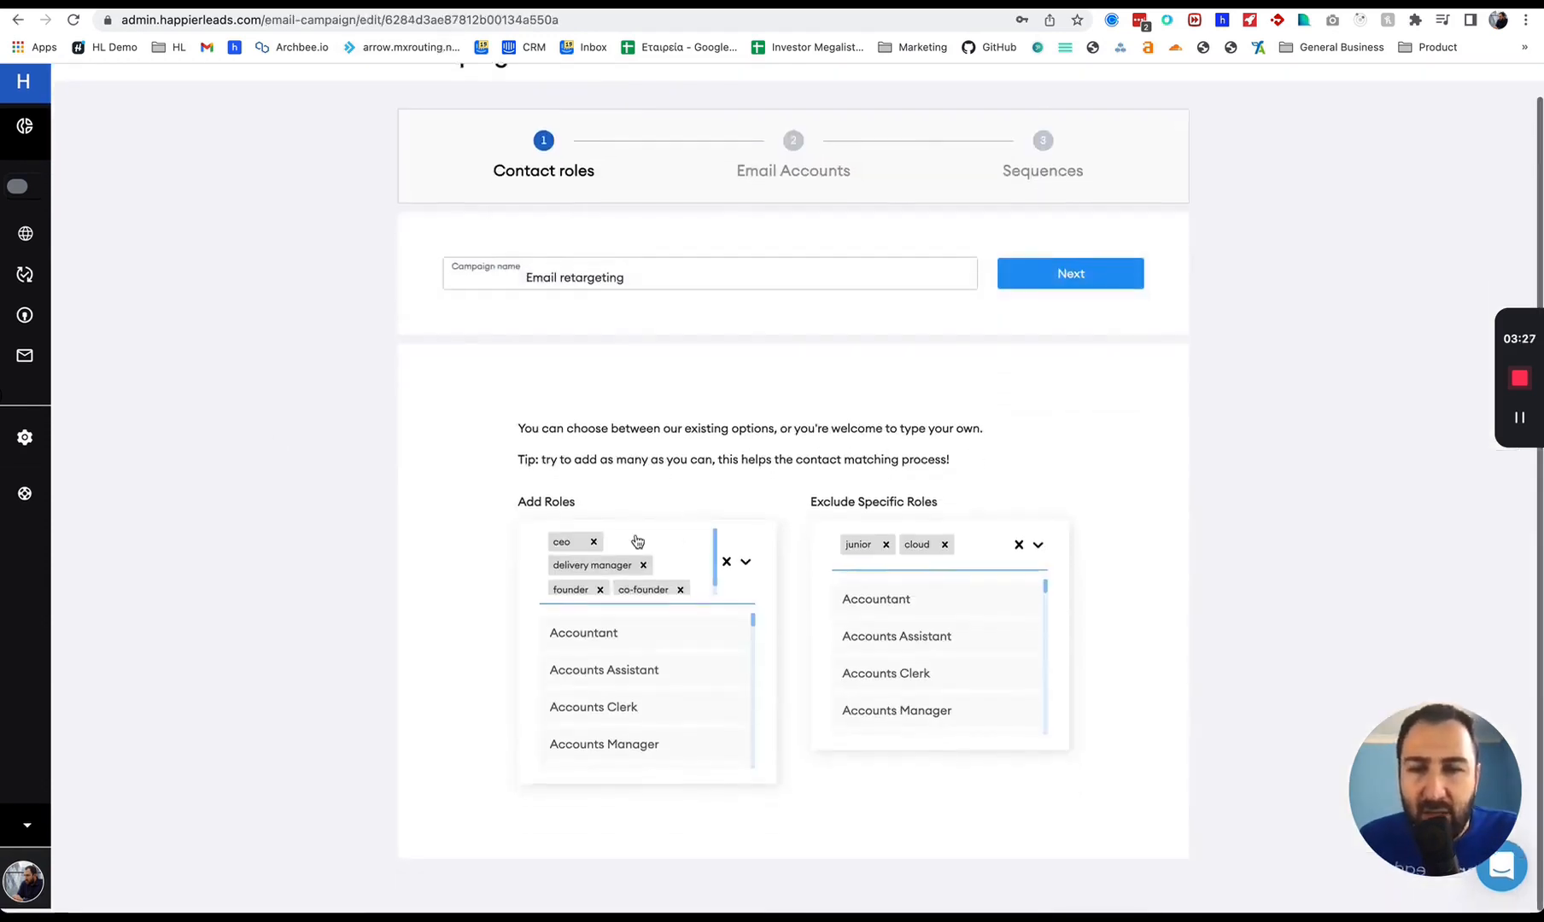
pyautogui.scroll(-1, 588, 551)
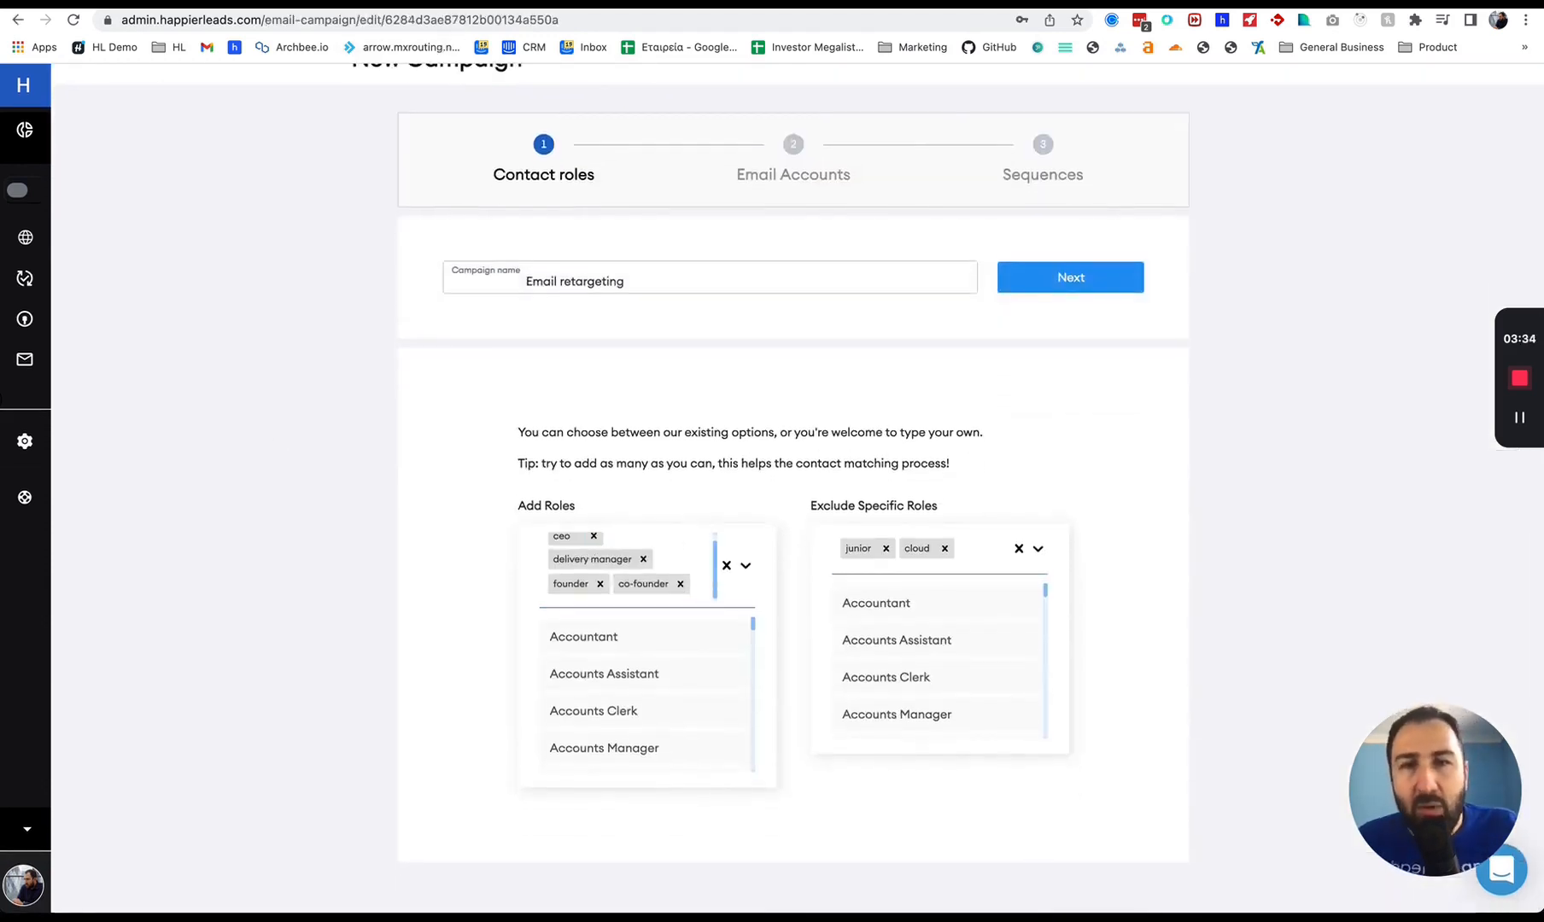
pyautogui.click(581, 3)
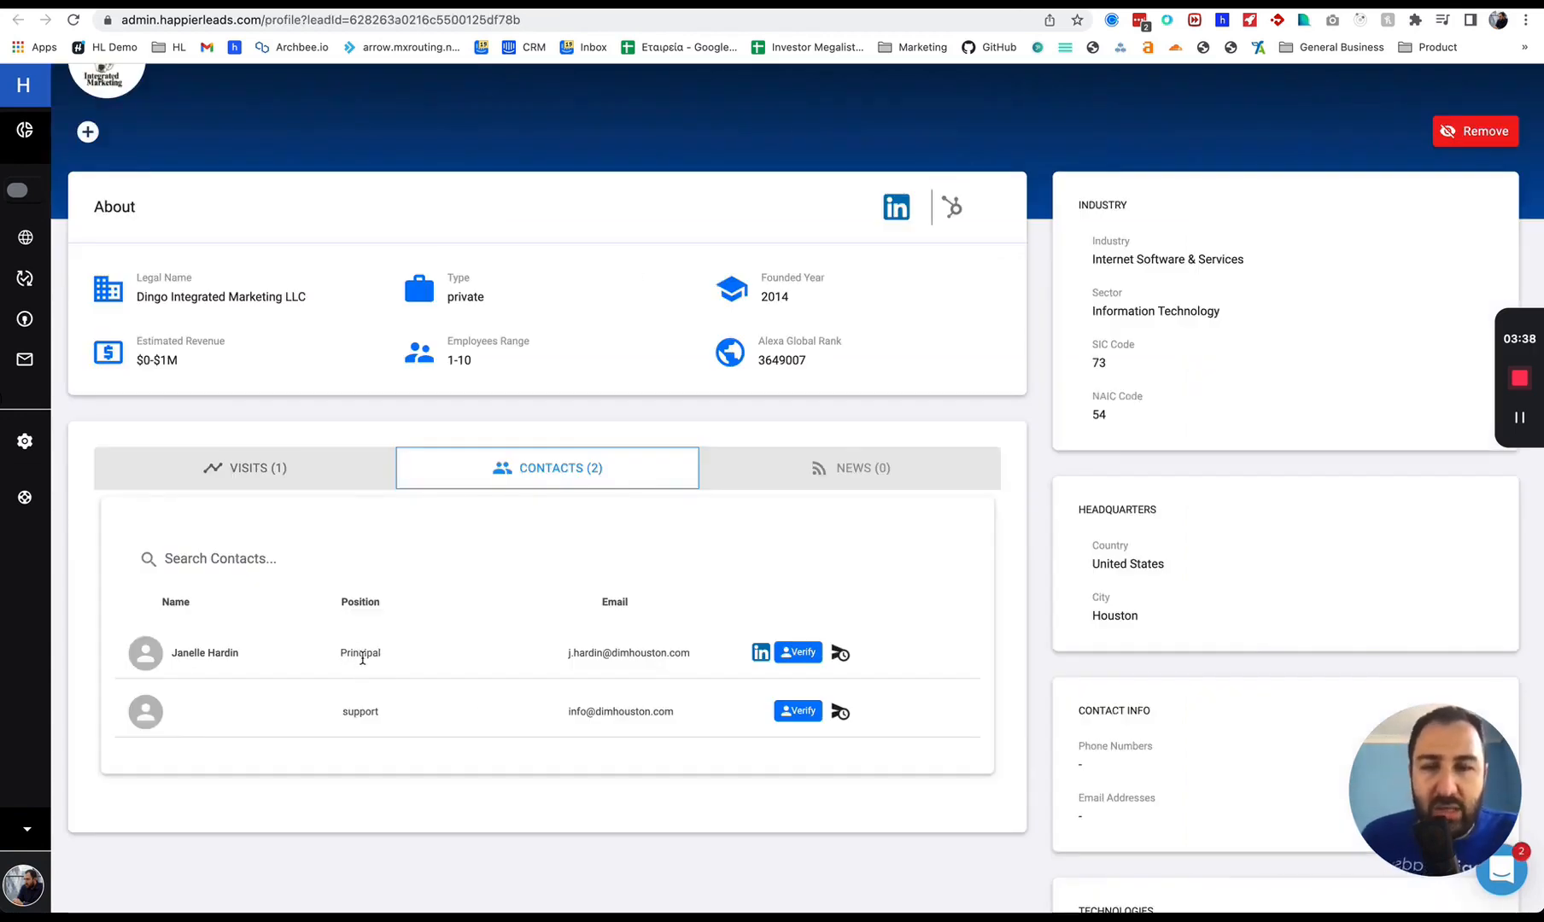
pyautogui.click(513, 3)
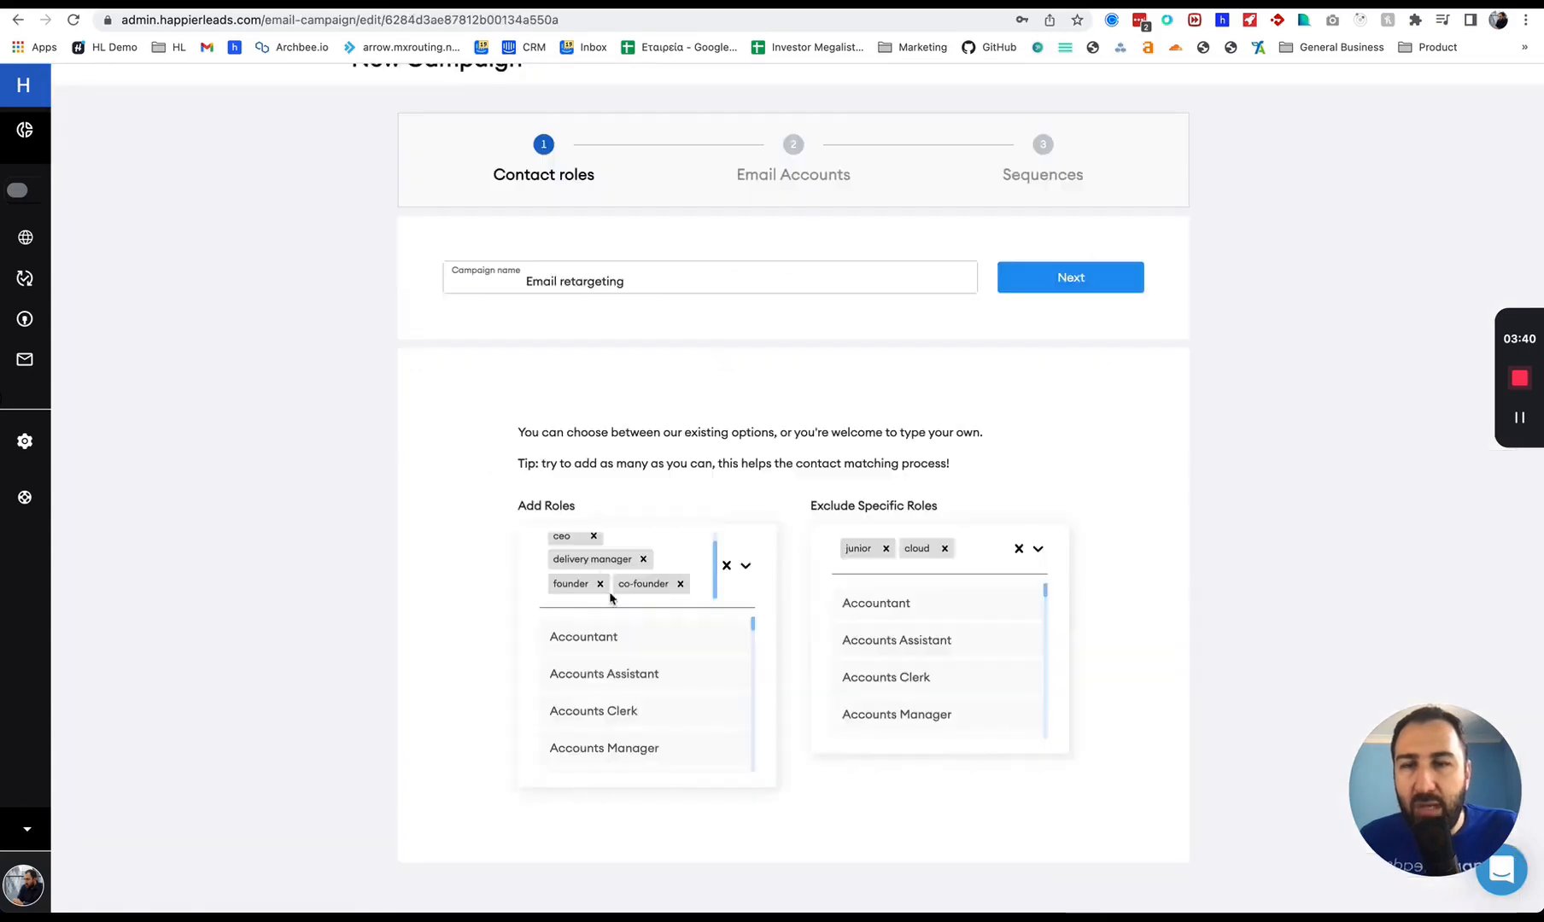
pyautogui.click(619, 7)
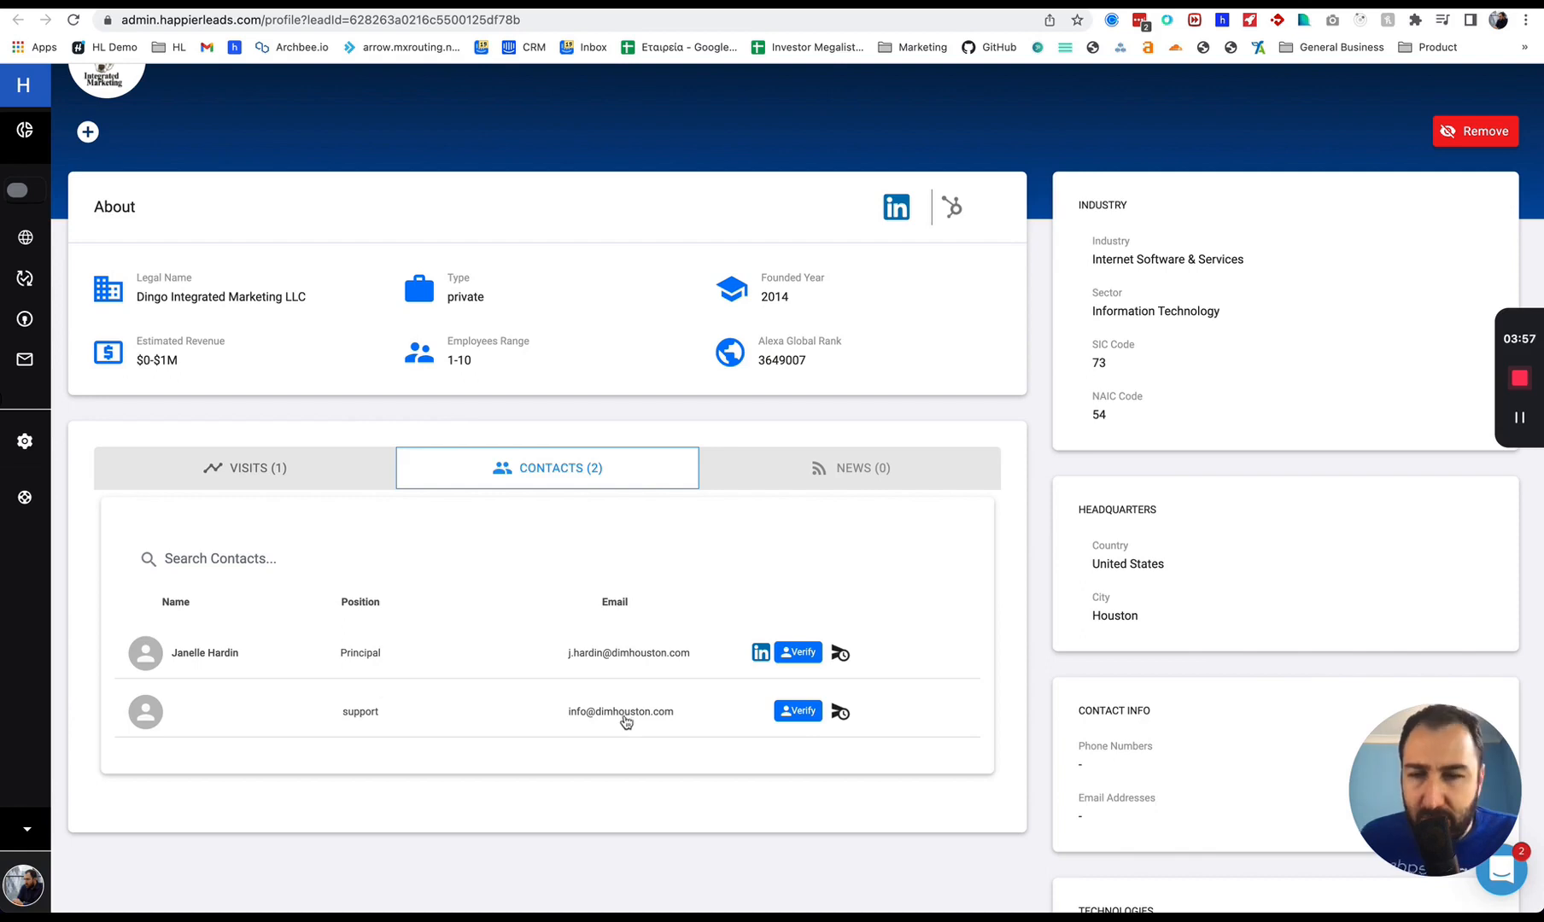
# Add the contact's position, Principal, to the included roles of the Email retargeting campaign and save the change.
pyautogui.click(841, 654)
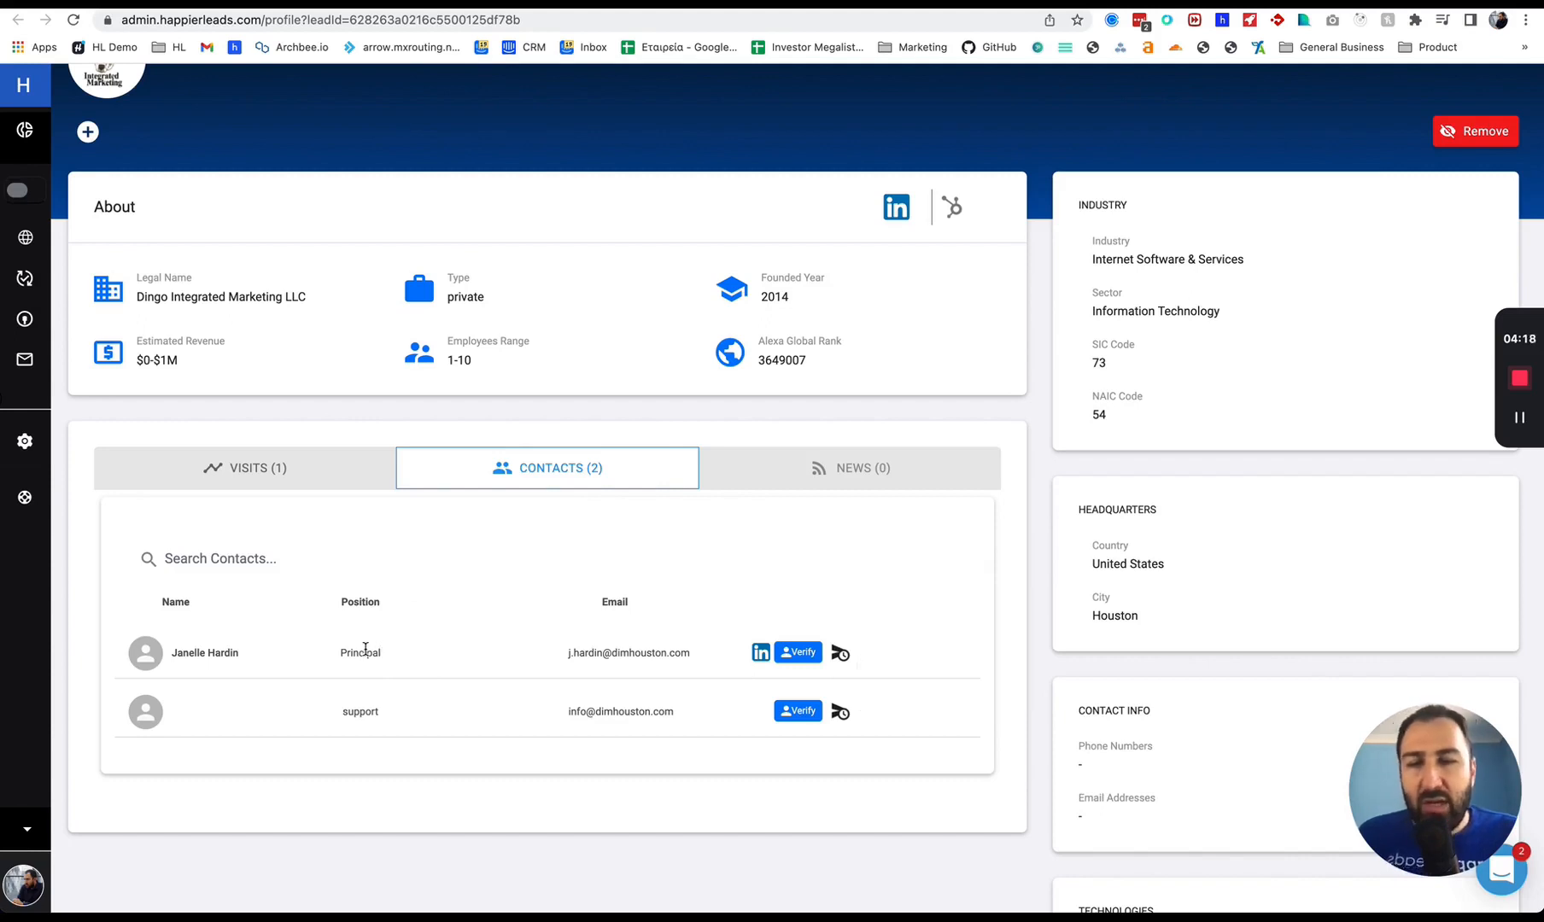
pyautogui.doubleClick(367, 651)
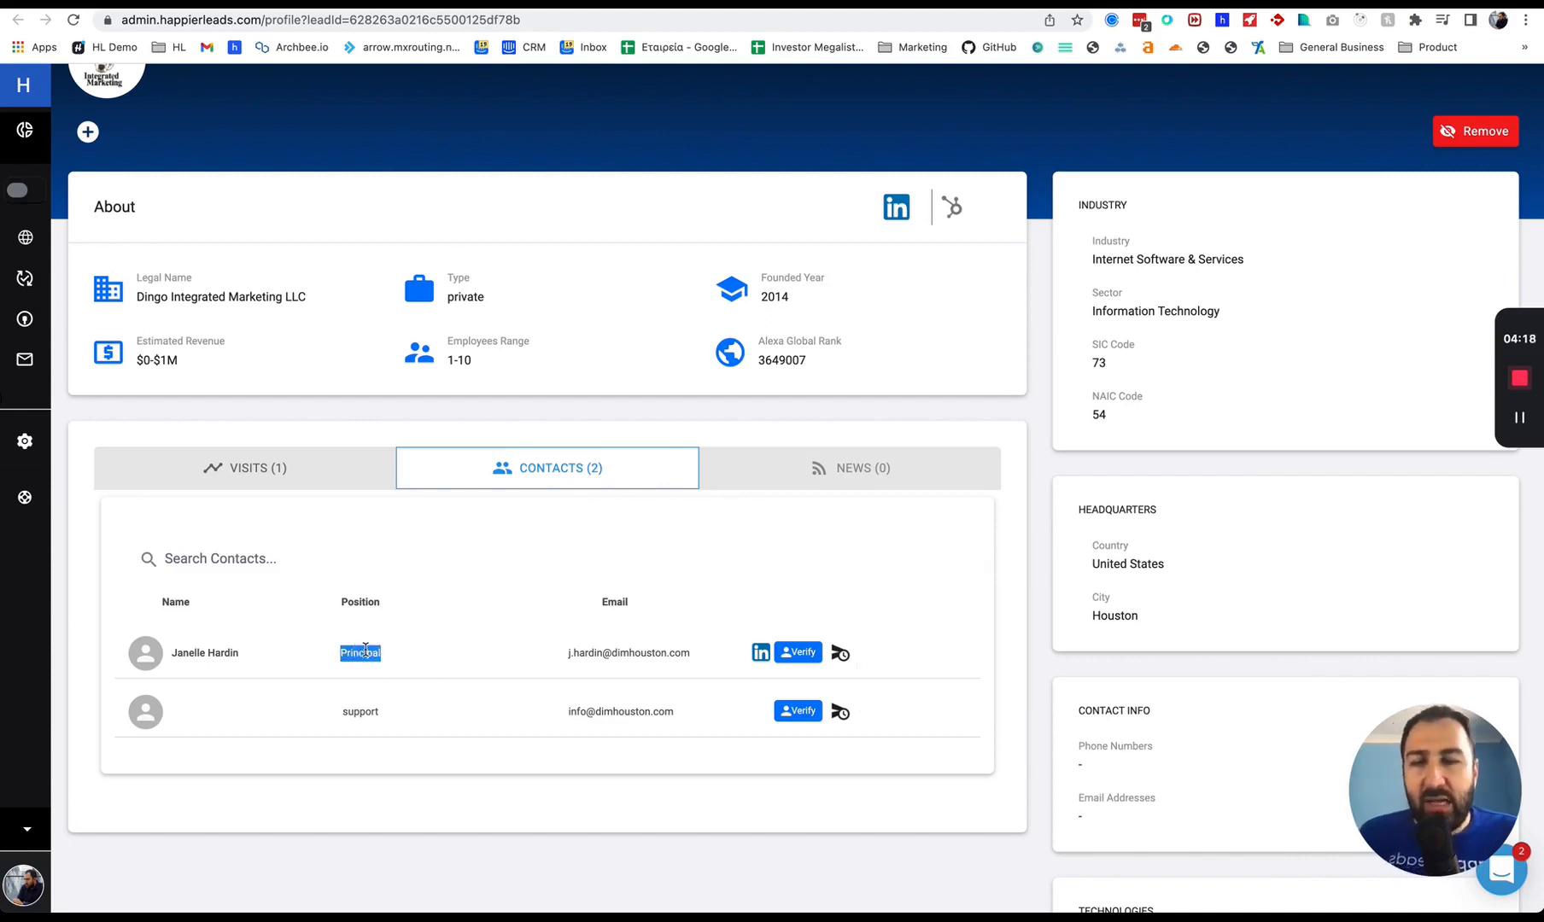
pyautogui.hotkey('ctrl', 'Tab')
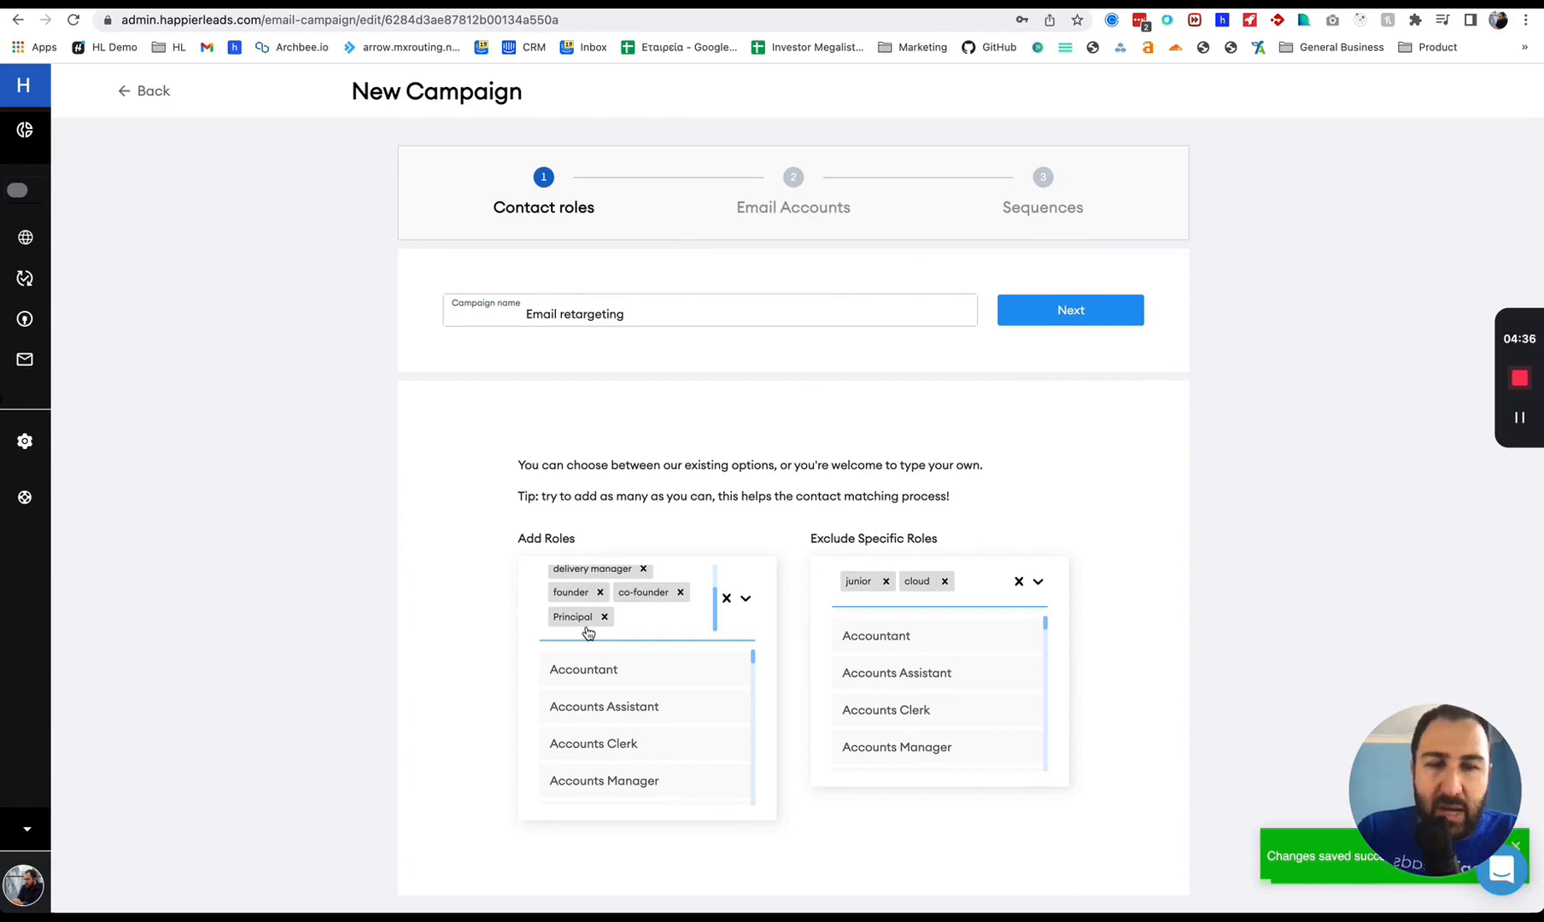
# Return to the leads list and examine the leads' automation statuses and the contact rows under pattern.com.
pyautogui.hotkey('ctrl', 'Tab')
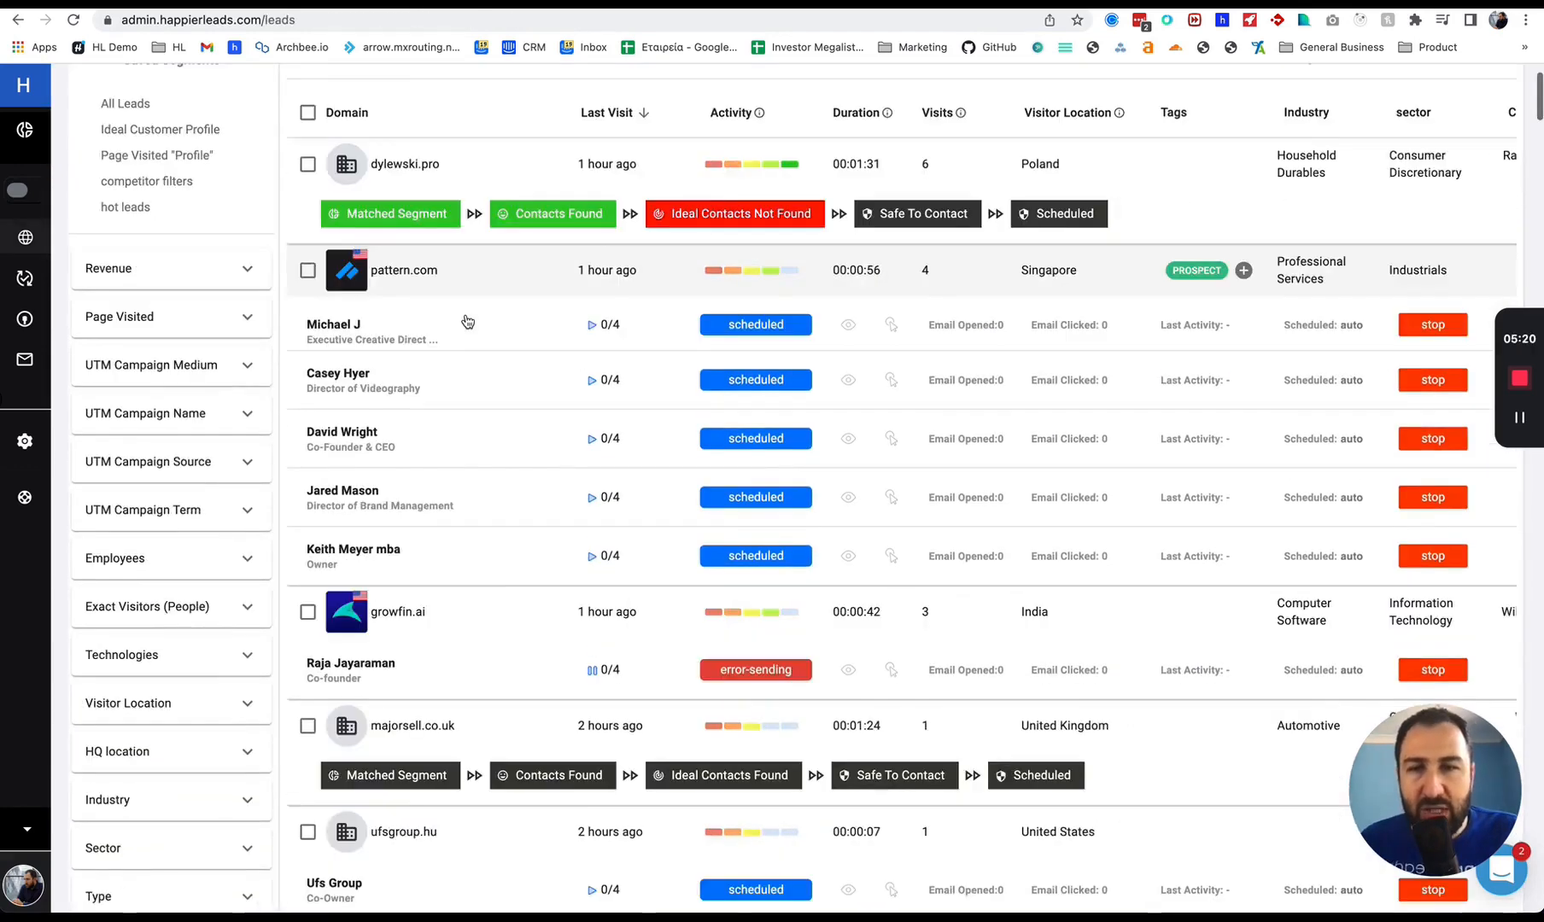
pyautogui.scroll(-2, 467, 321)
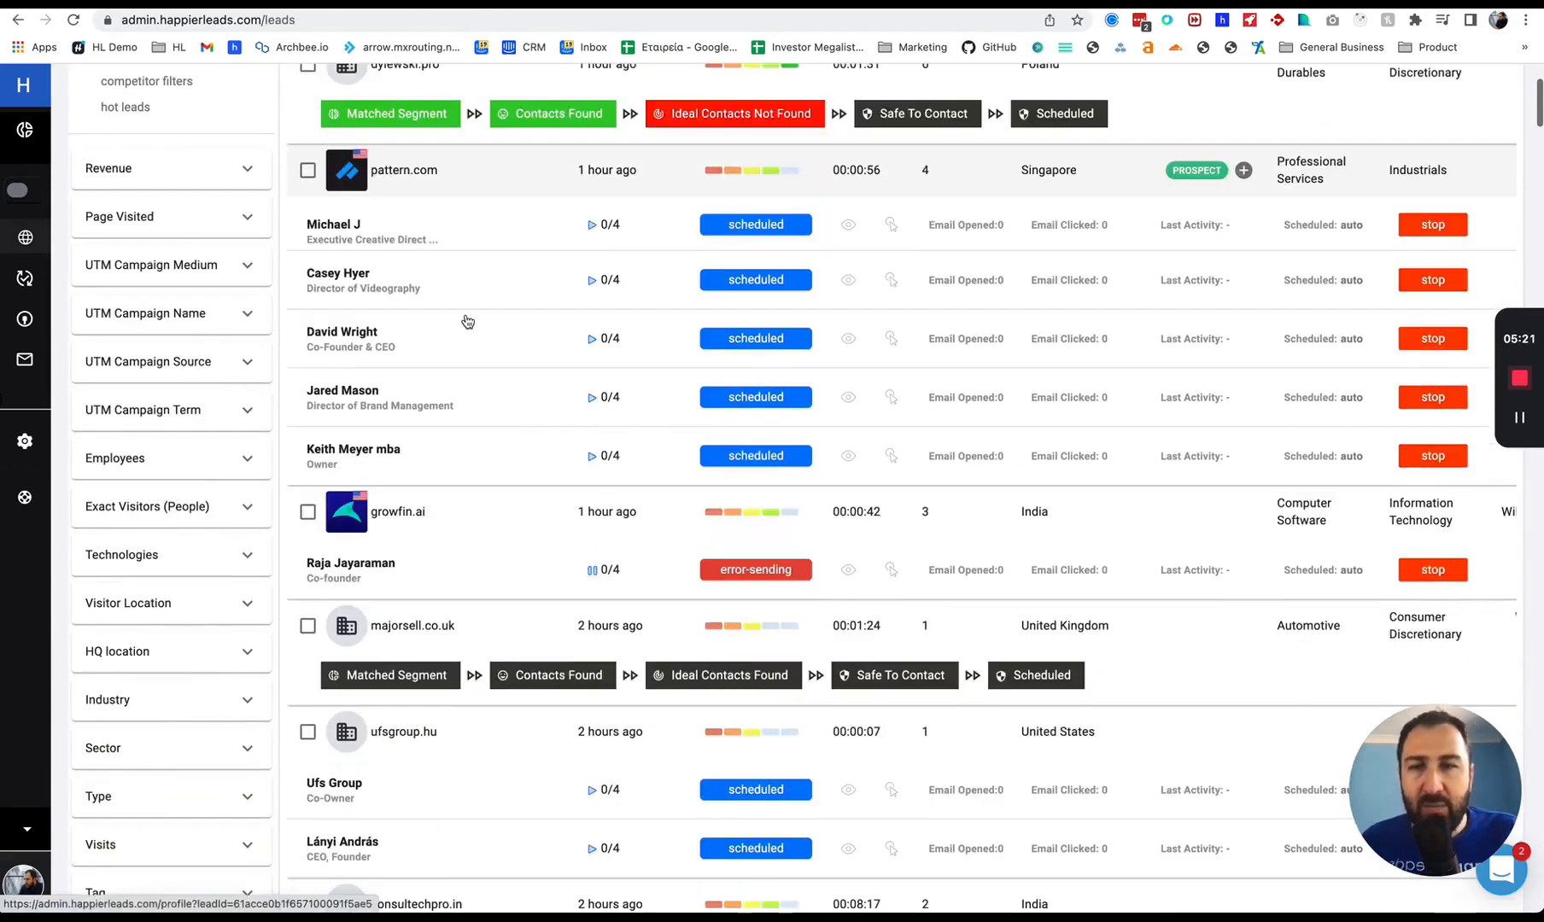
pyautogui.scroll(1, 467, 321)
pyautogui.scroll(3, 467, 321)
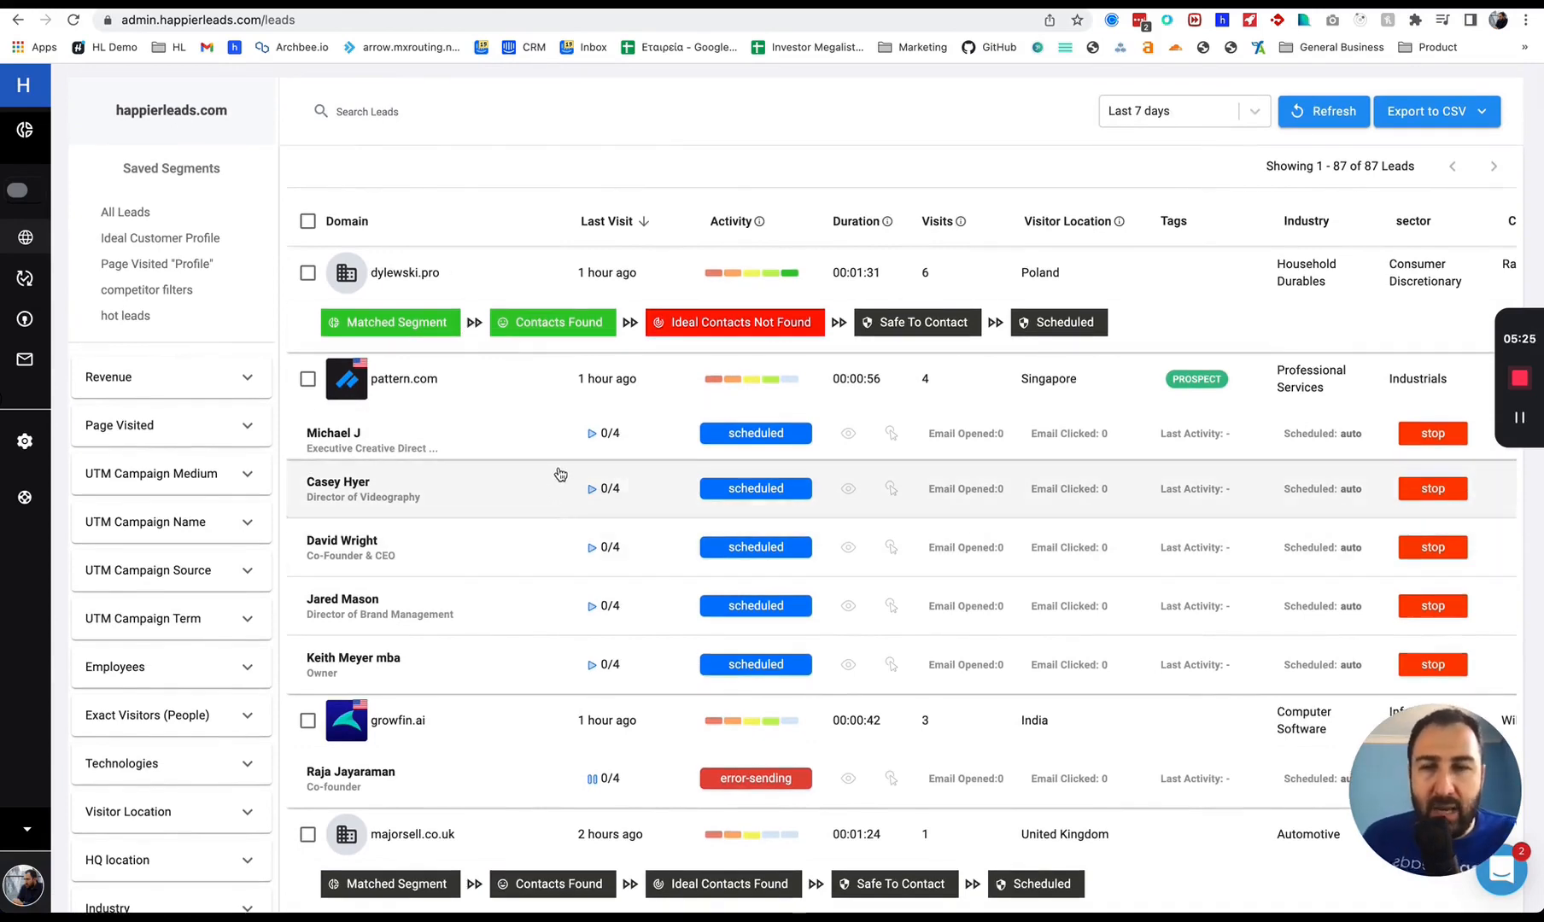
pyautogui.scroll(-1, 559, 475)
pyautogui.scroll(-1, 560, 475)
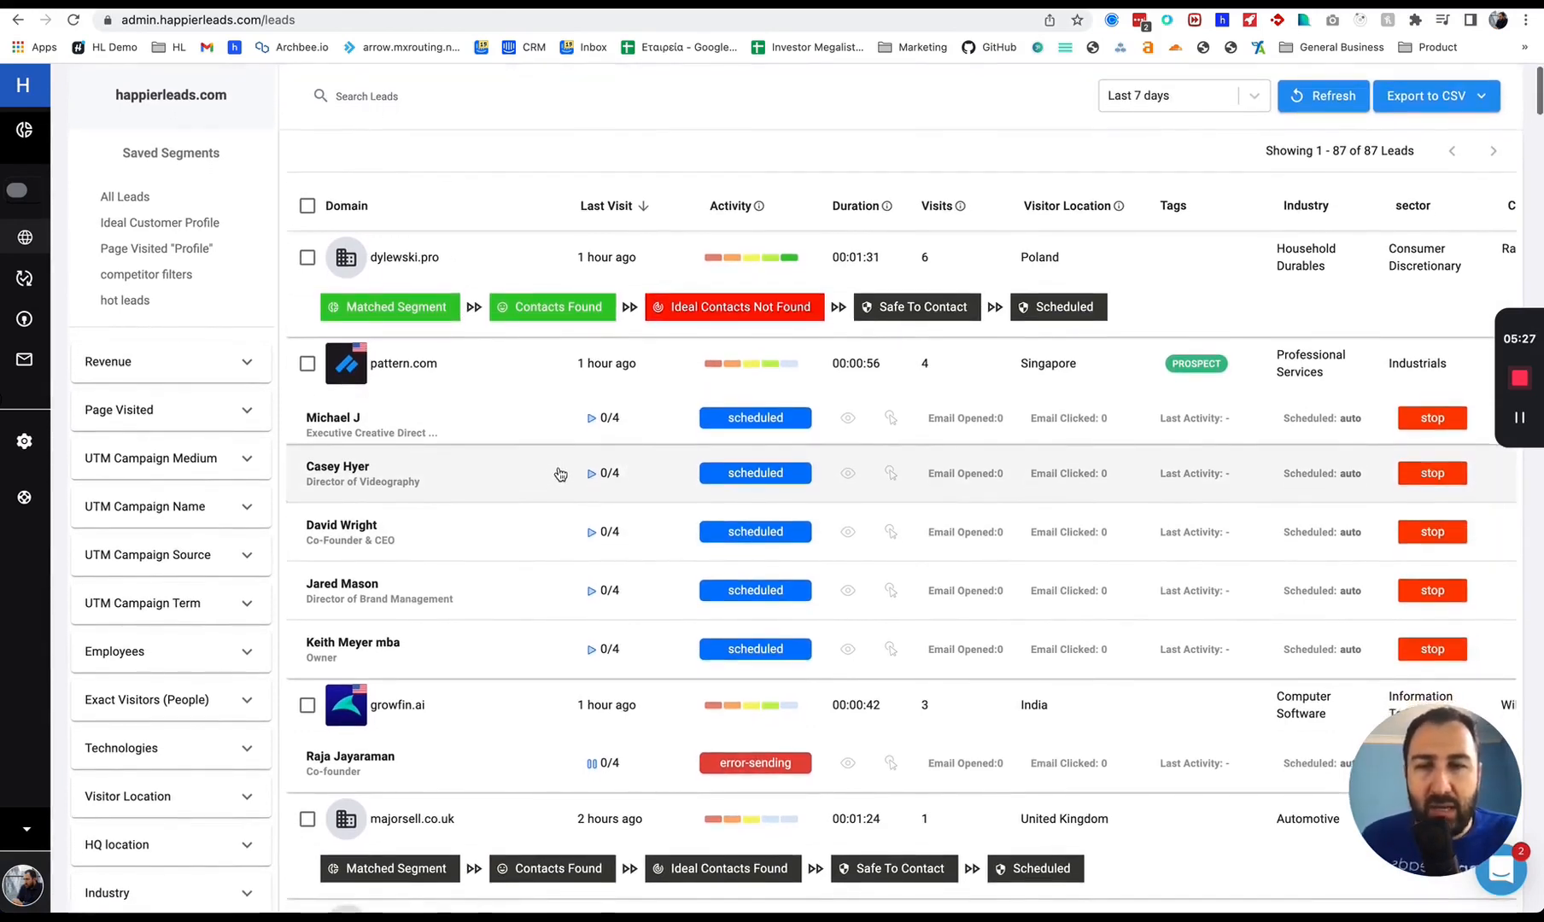
pyautogui.scroll(-1, 547, 386)
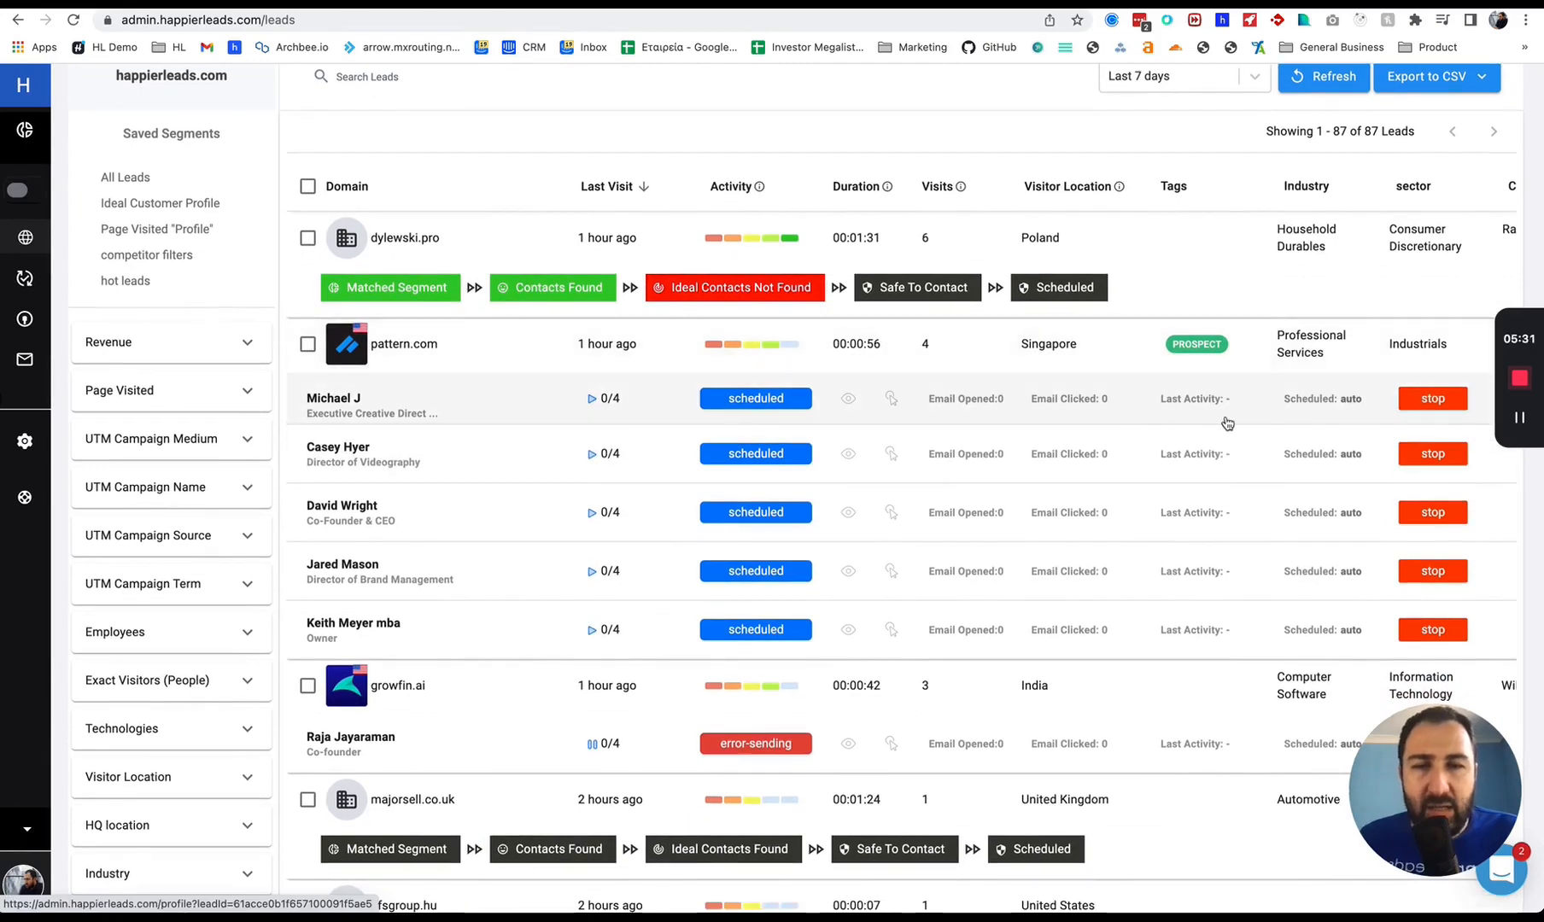
pyautogui.scroll(-1, 1383, 422)
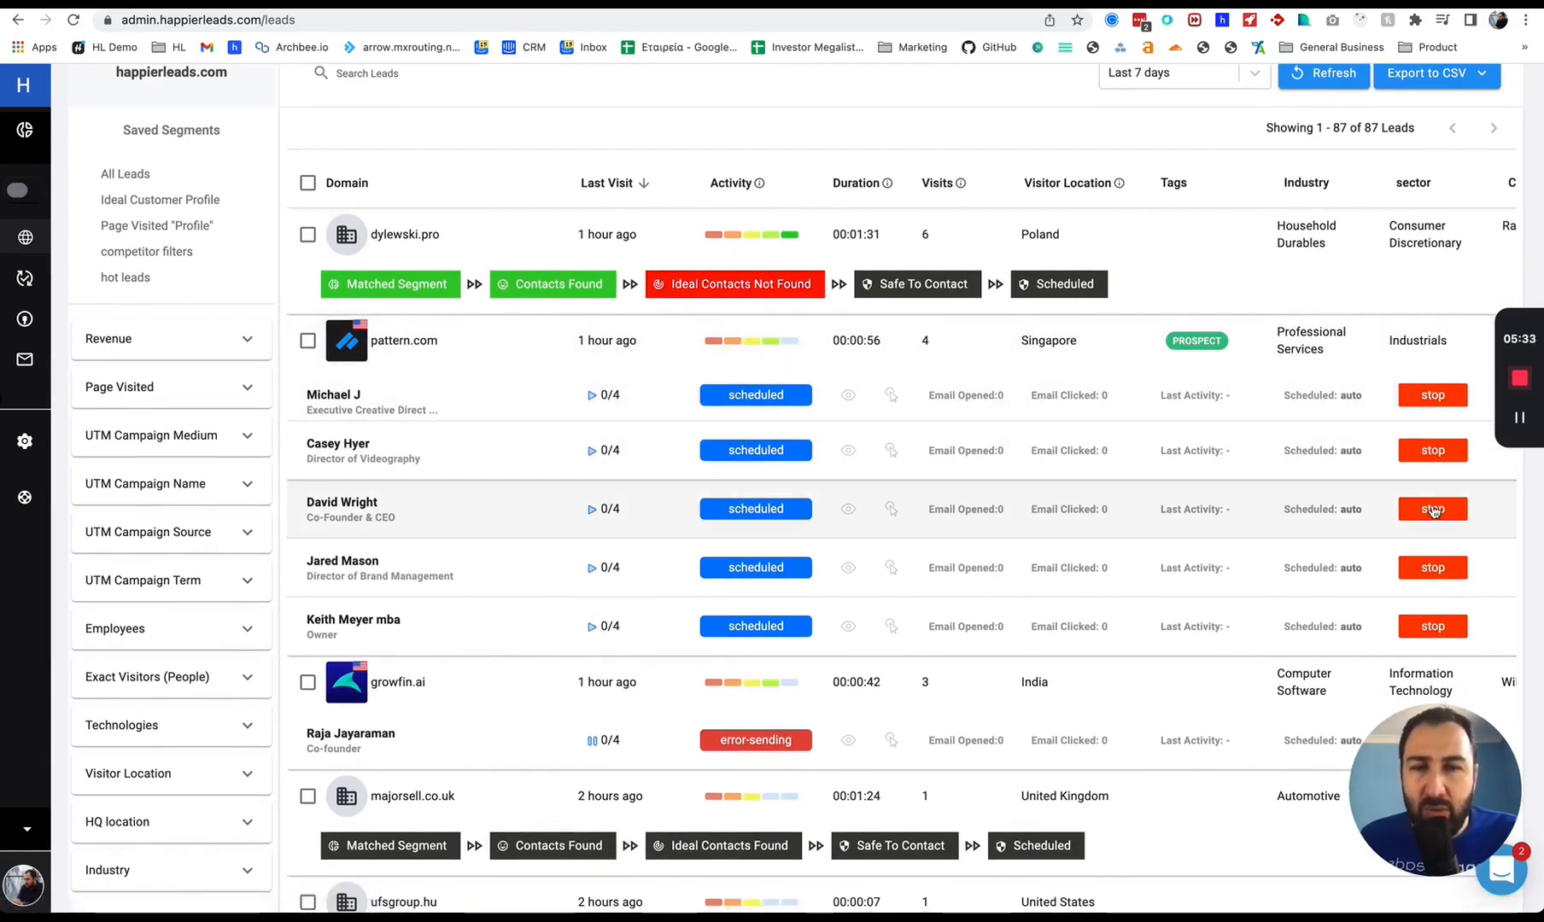
# Open the contacts of the pattern.com lead and show the campaign choices for the Chief Creative Officer contact.
pyautogui.click(404, 341)
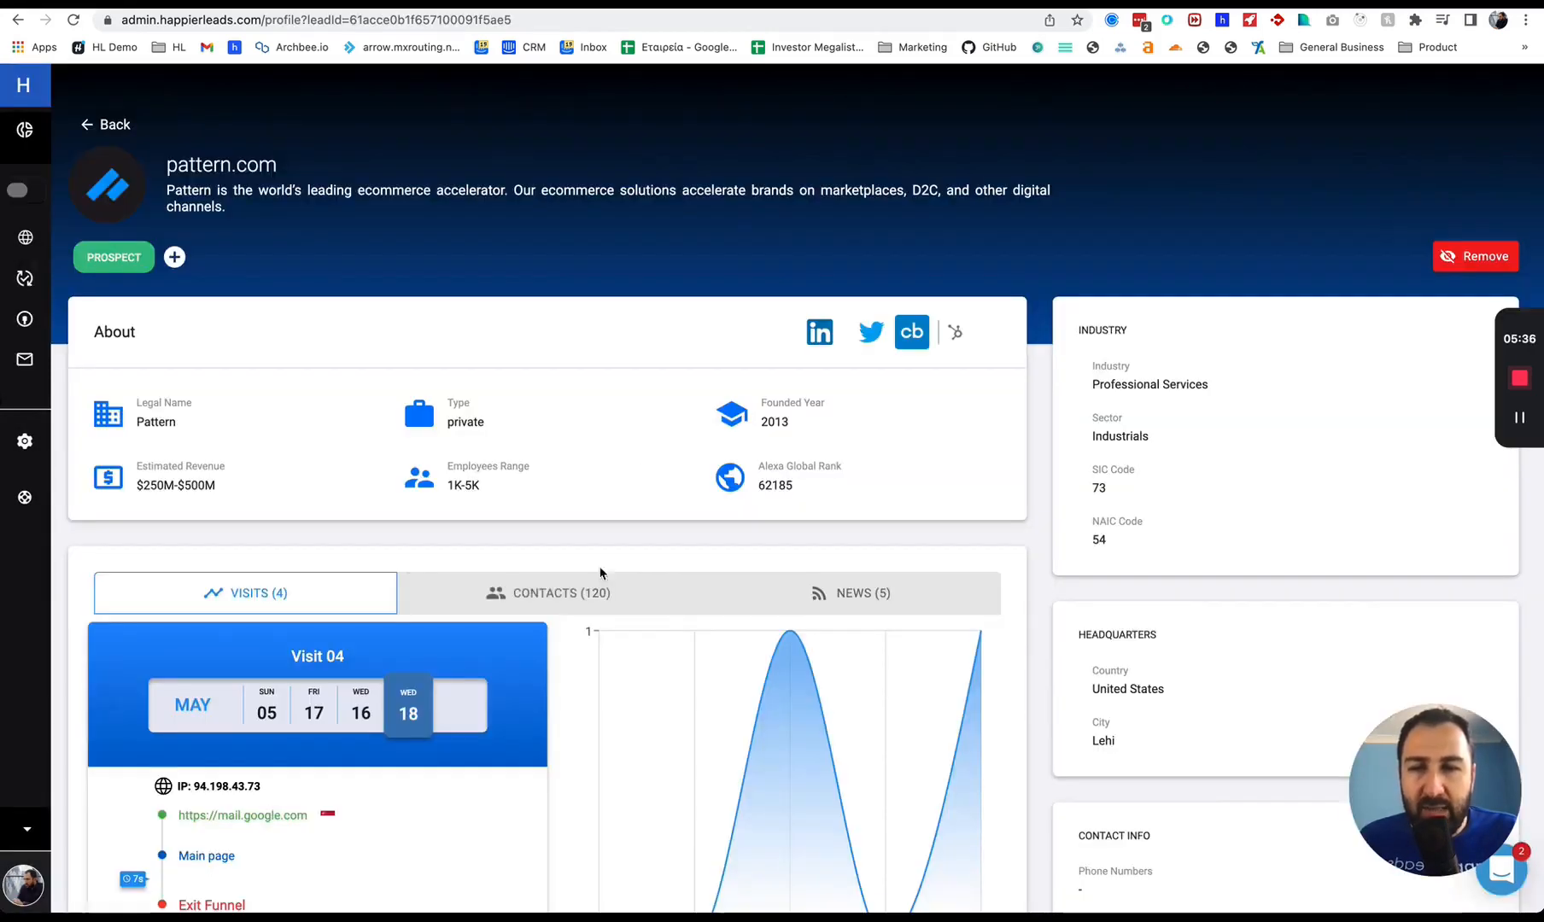
pyautogui.click(632, 589)
pyautogui.scroll(-5, 635, 552)
pyautogui.click(840, 335)
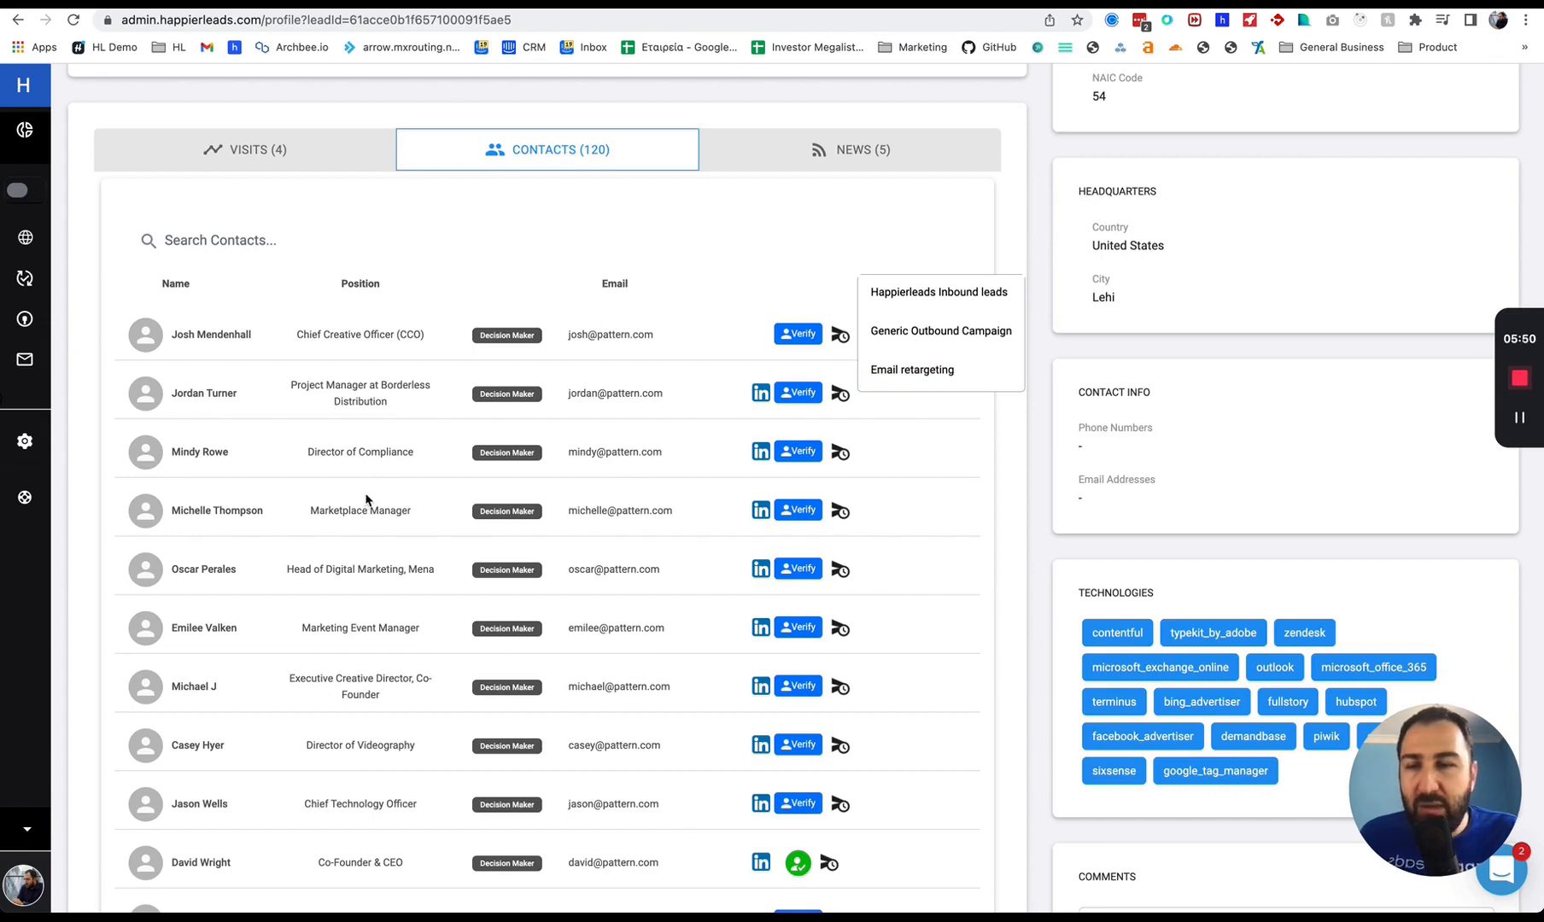
# Compare the Director of Compliance position with the Email retargeting campaign's roles, and go back to the leads list.
pyautogui.tripleClick(397, 453)
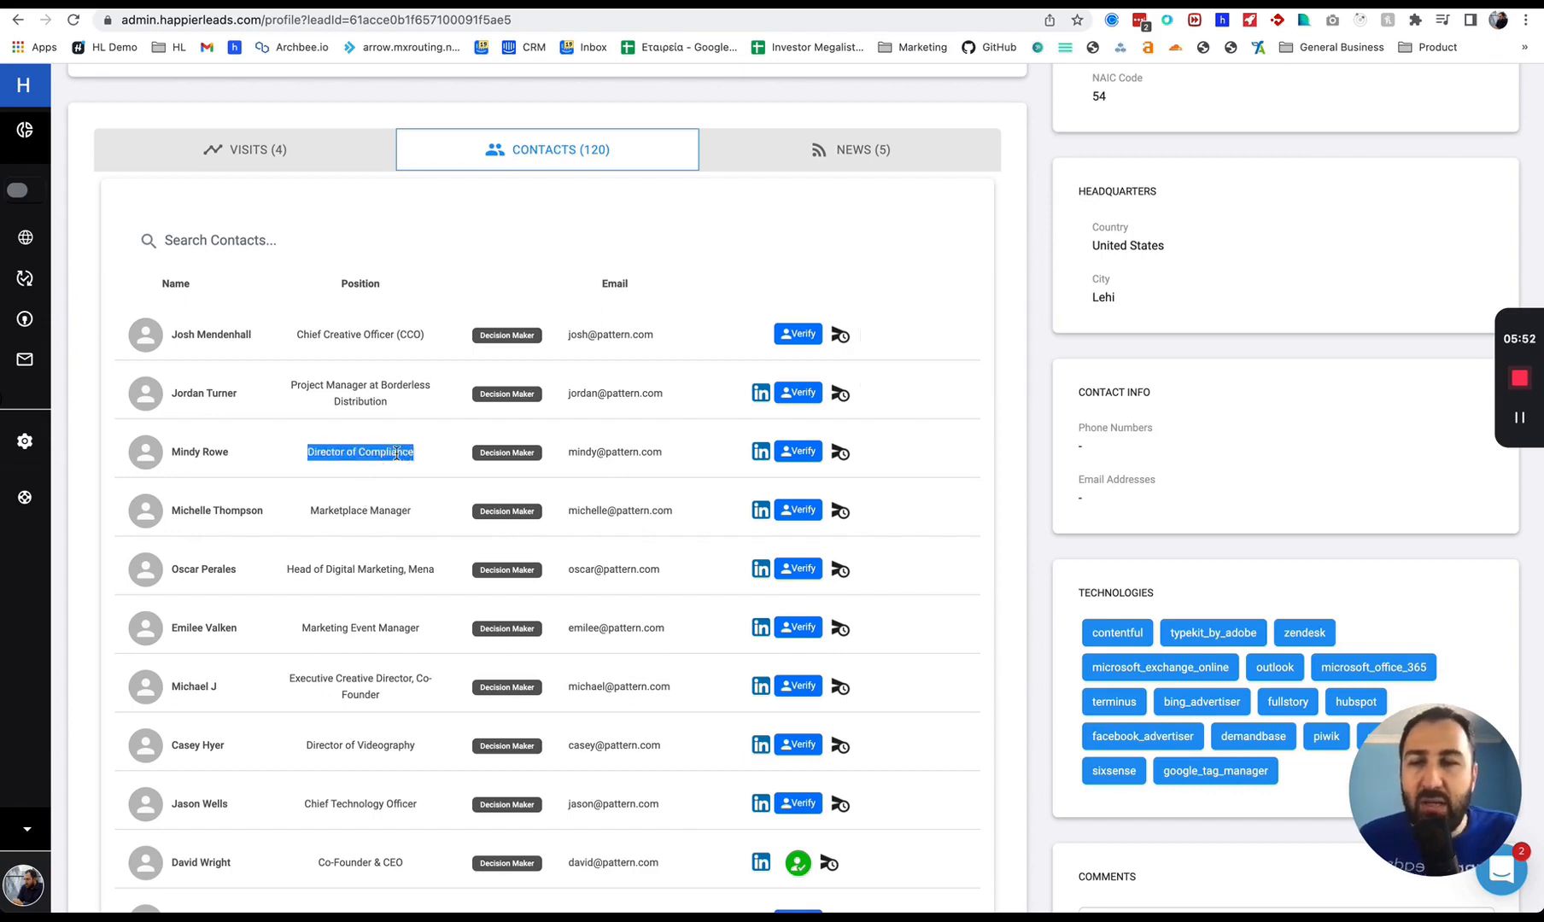
pyautogui.click(372, 5)
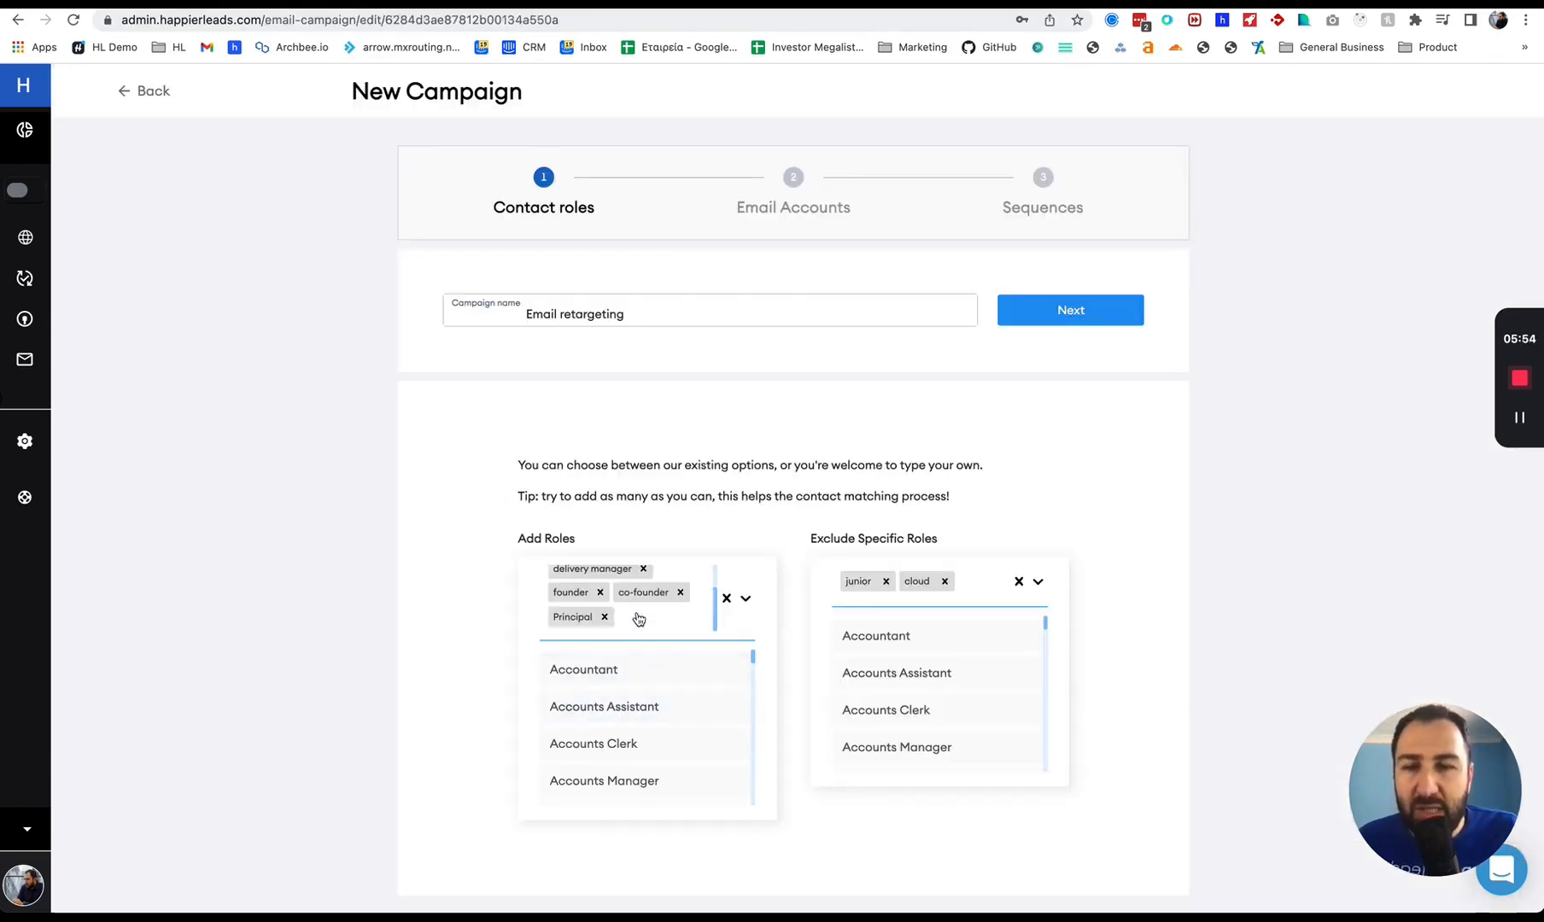
pyautogui.click(295, 5)
pyautogui.scroll(5, 155, 163)
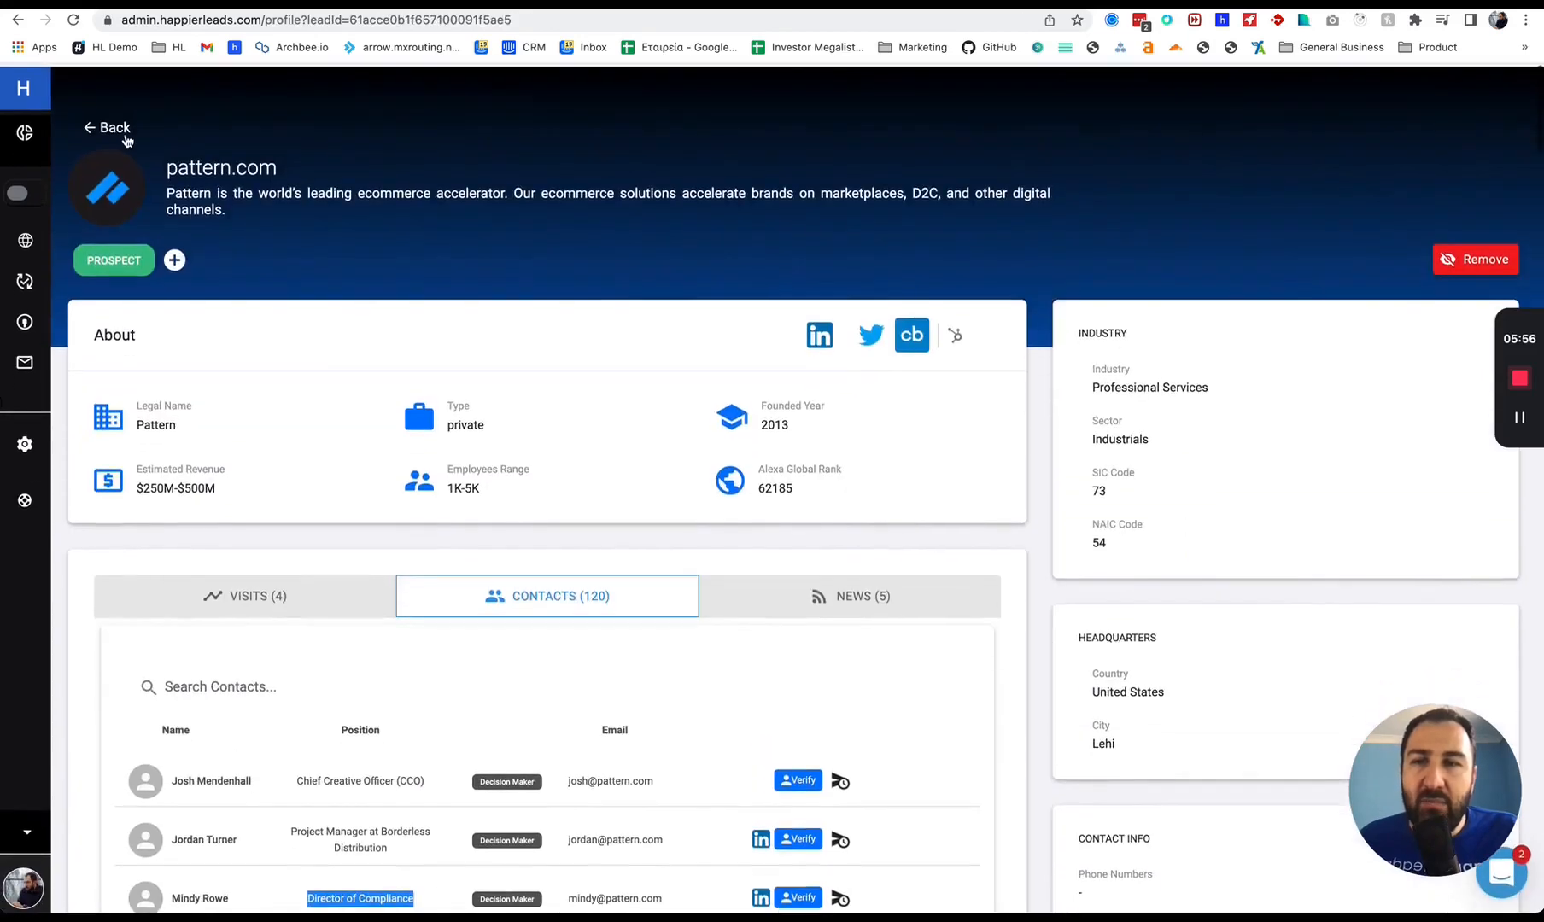
pyautogui.click(92, 137)
pyautogui.click(93, 137)
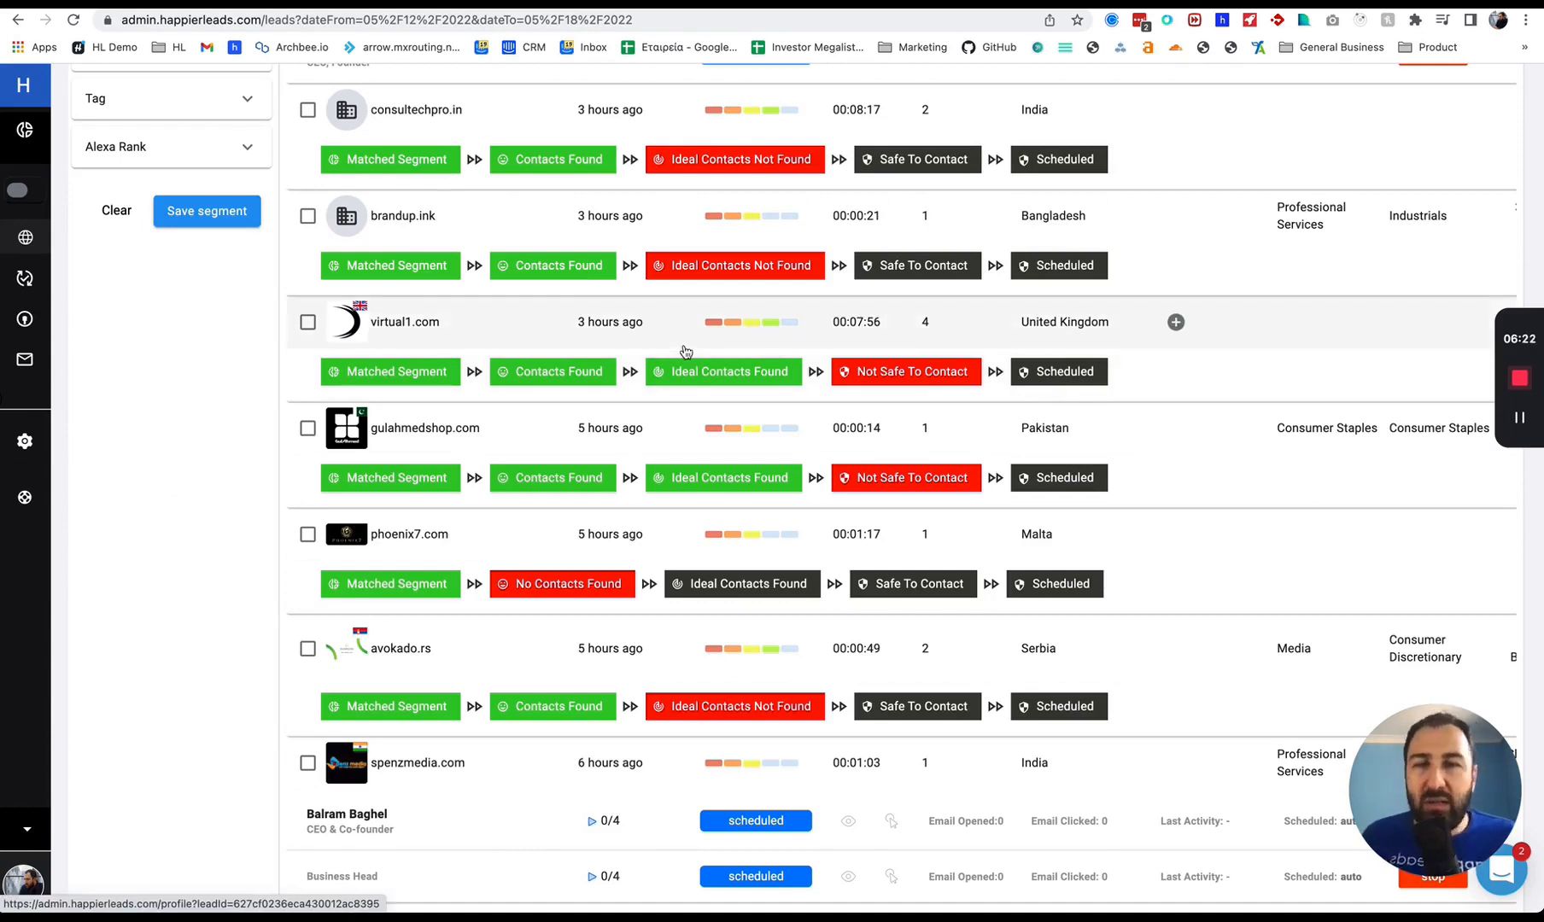
# Review the Email retargeting campaign's included roles against the ideal-contact and safe-to-contact statuses in the leads list.
pyautogui.click(419, 7)
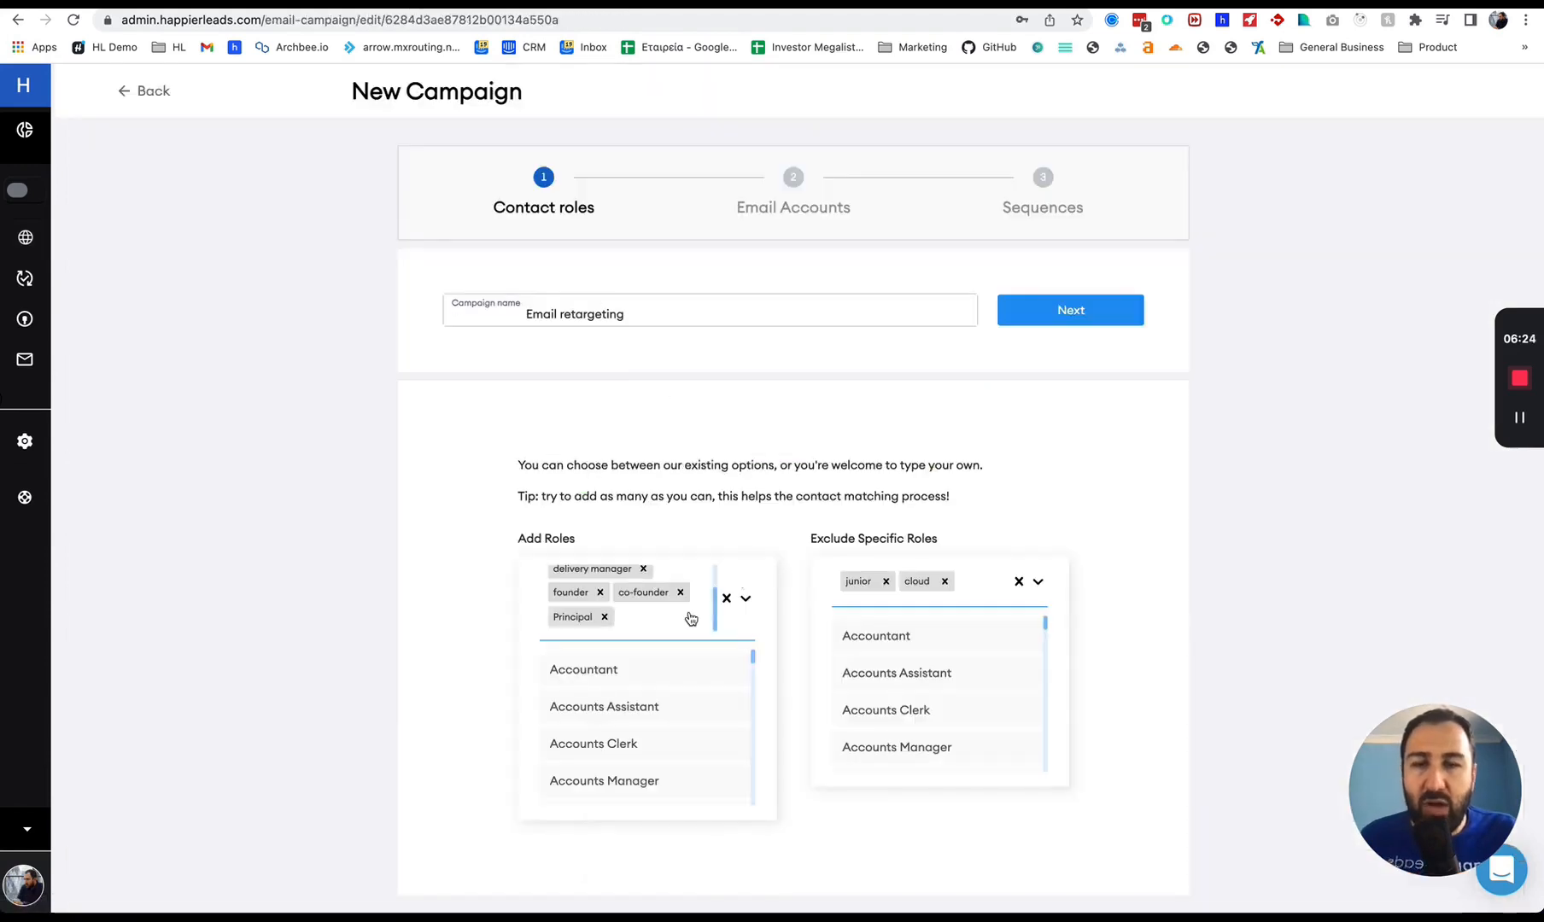
pyautogui.scroll(2, 632, 608)
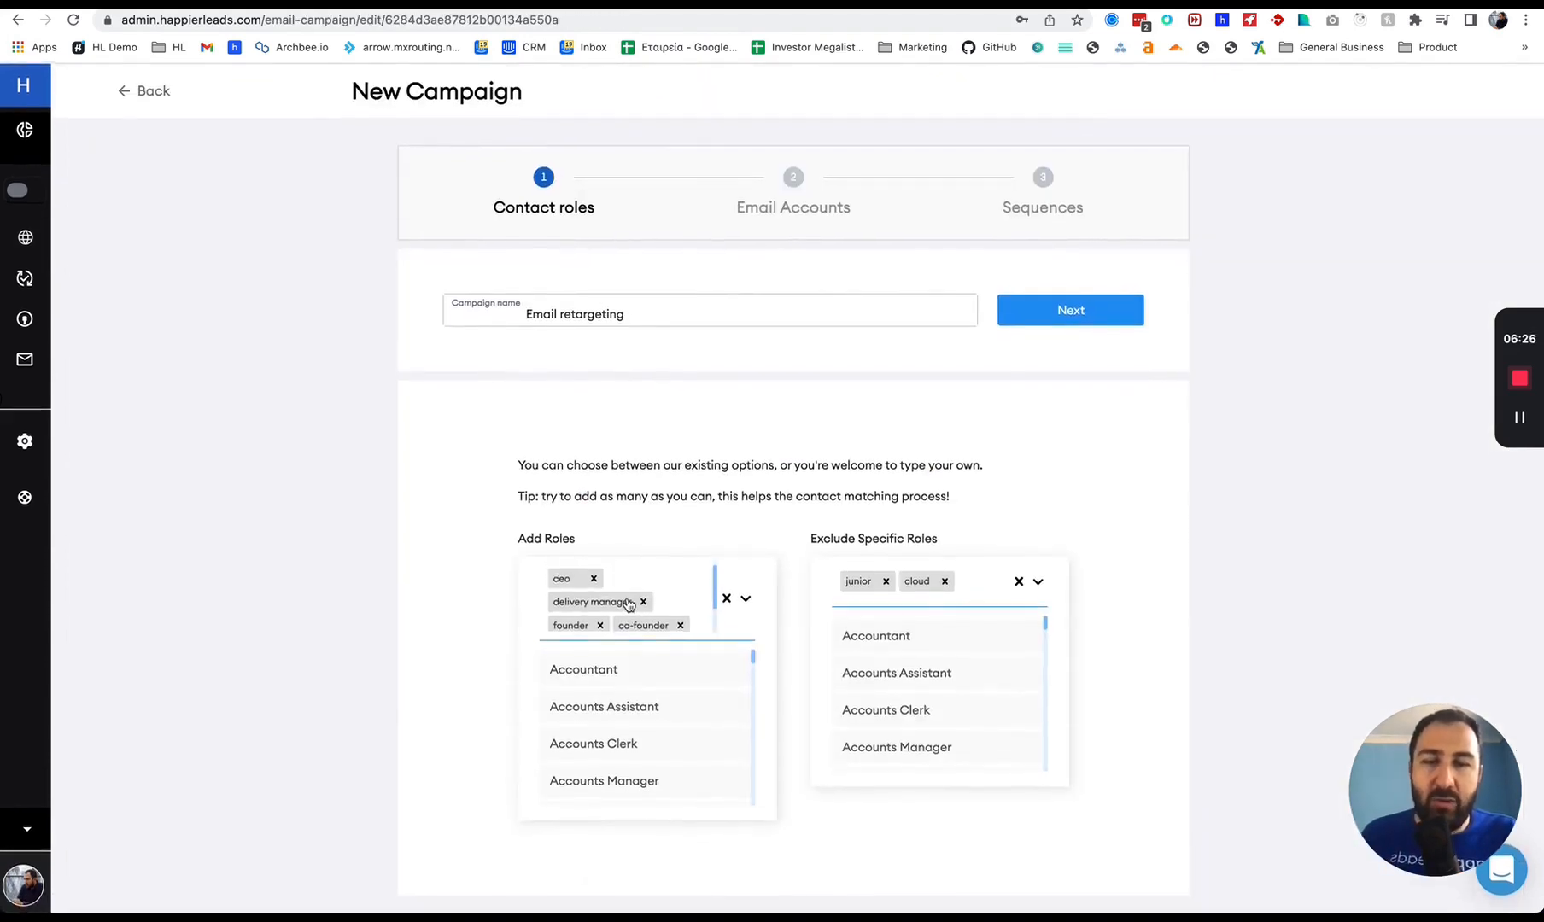
pyautogui.scroll(-2, 628, 604)
pyautogui.click(615, 6)
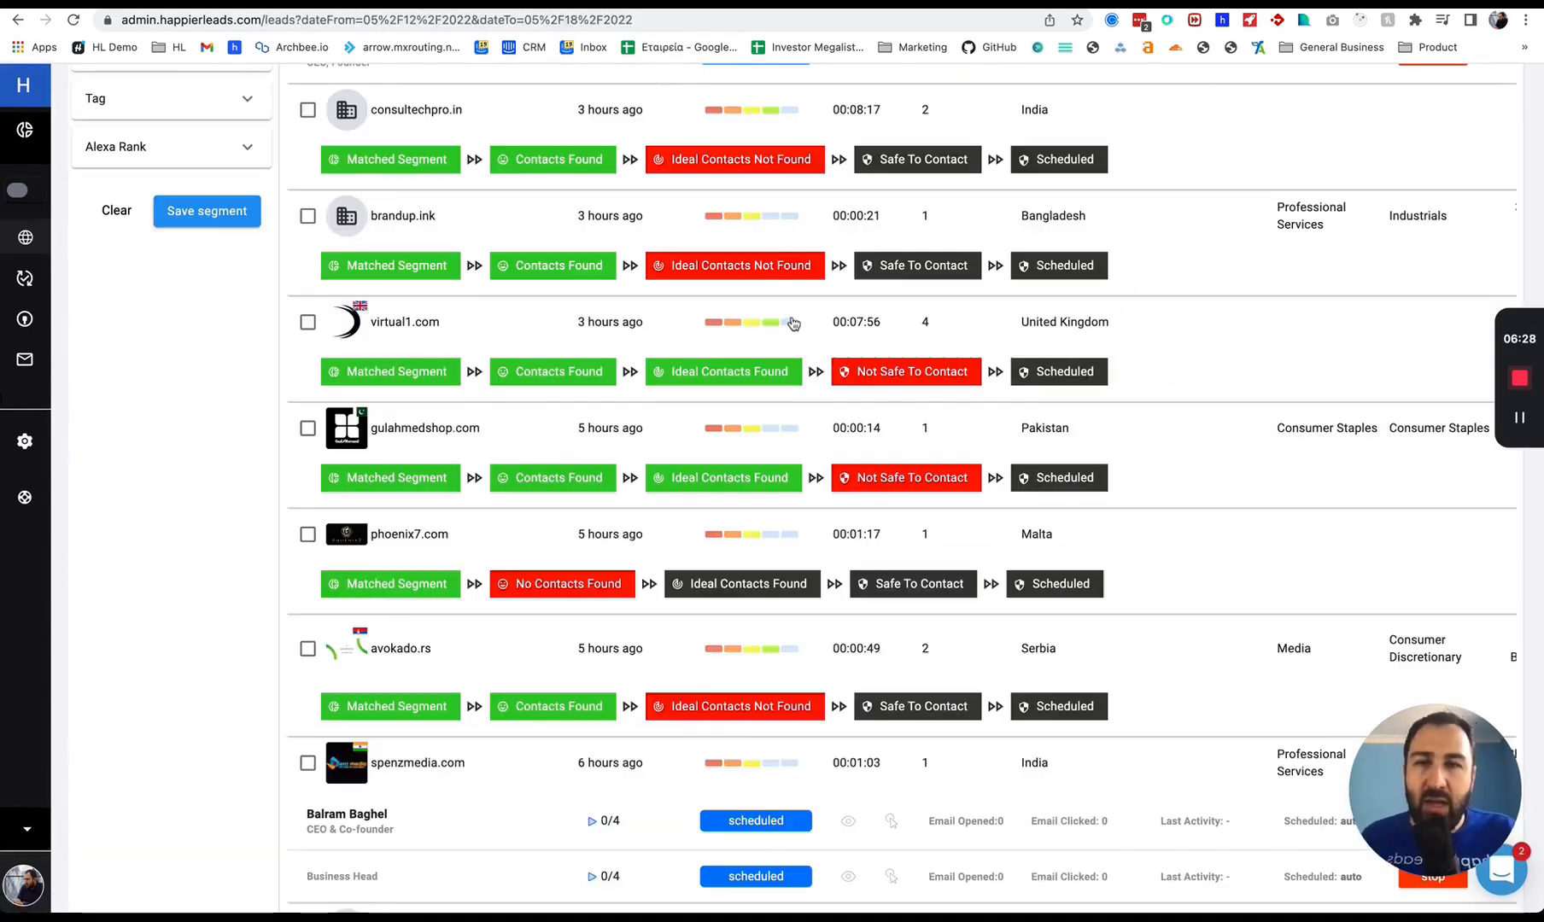
pyautogui.scroll(-1, 823, 278)
pyautogui.scroll(-1, 820, 276)
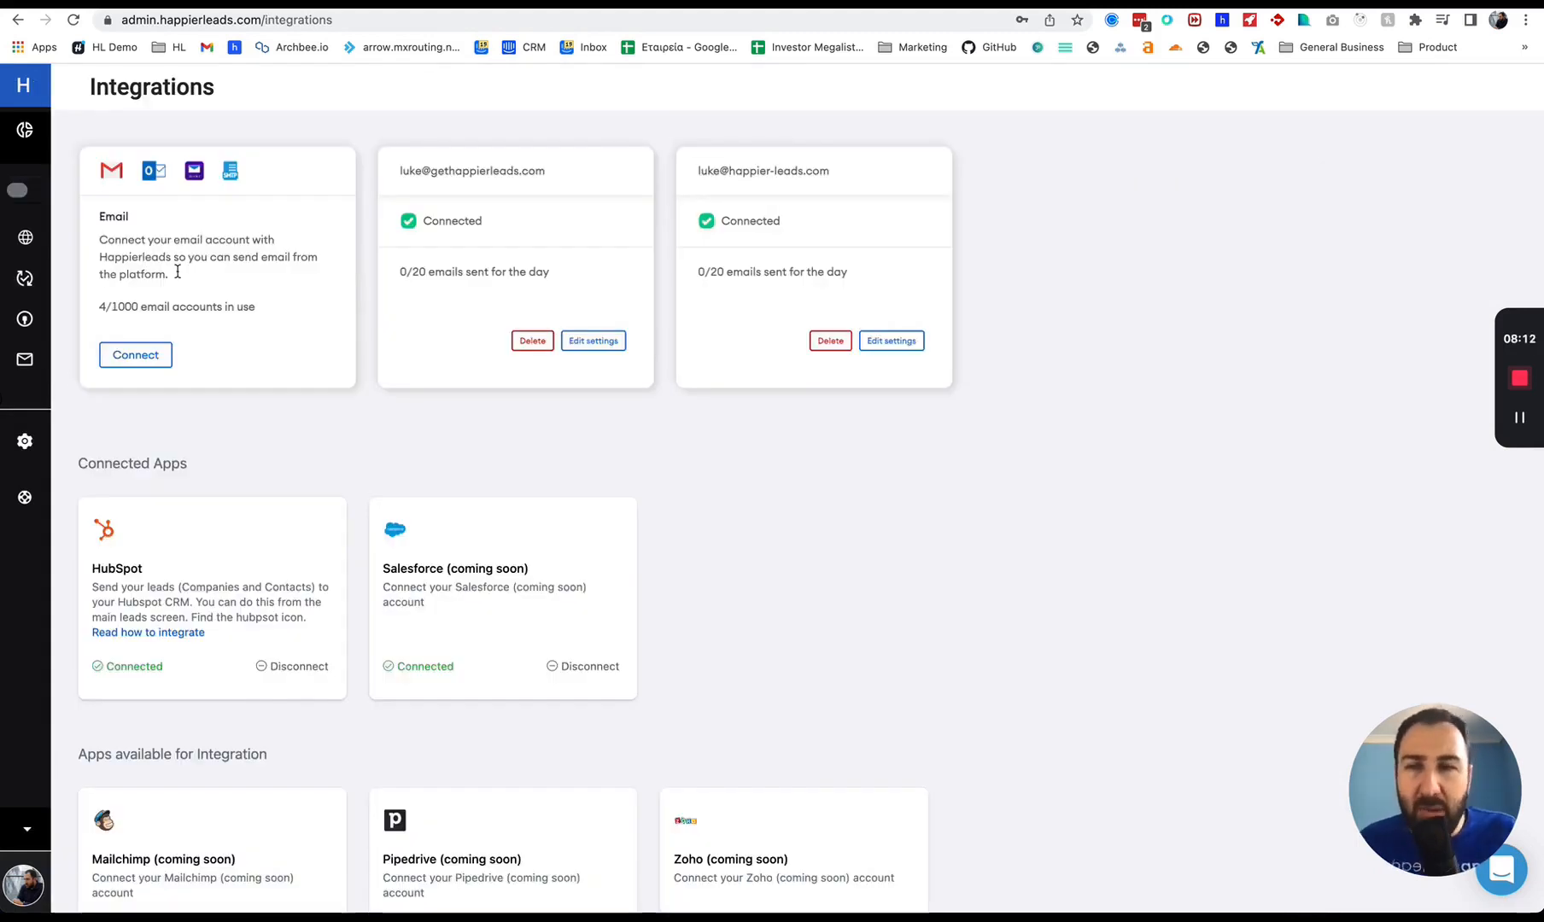
# Look over the connected email accounts in Integrations and the campaigns list, and open the automations list.
pyautogui.moveTo(49, 401)
pyautogui.click(36, 456)
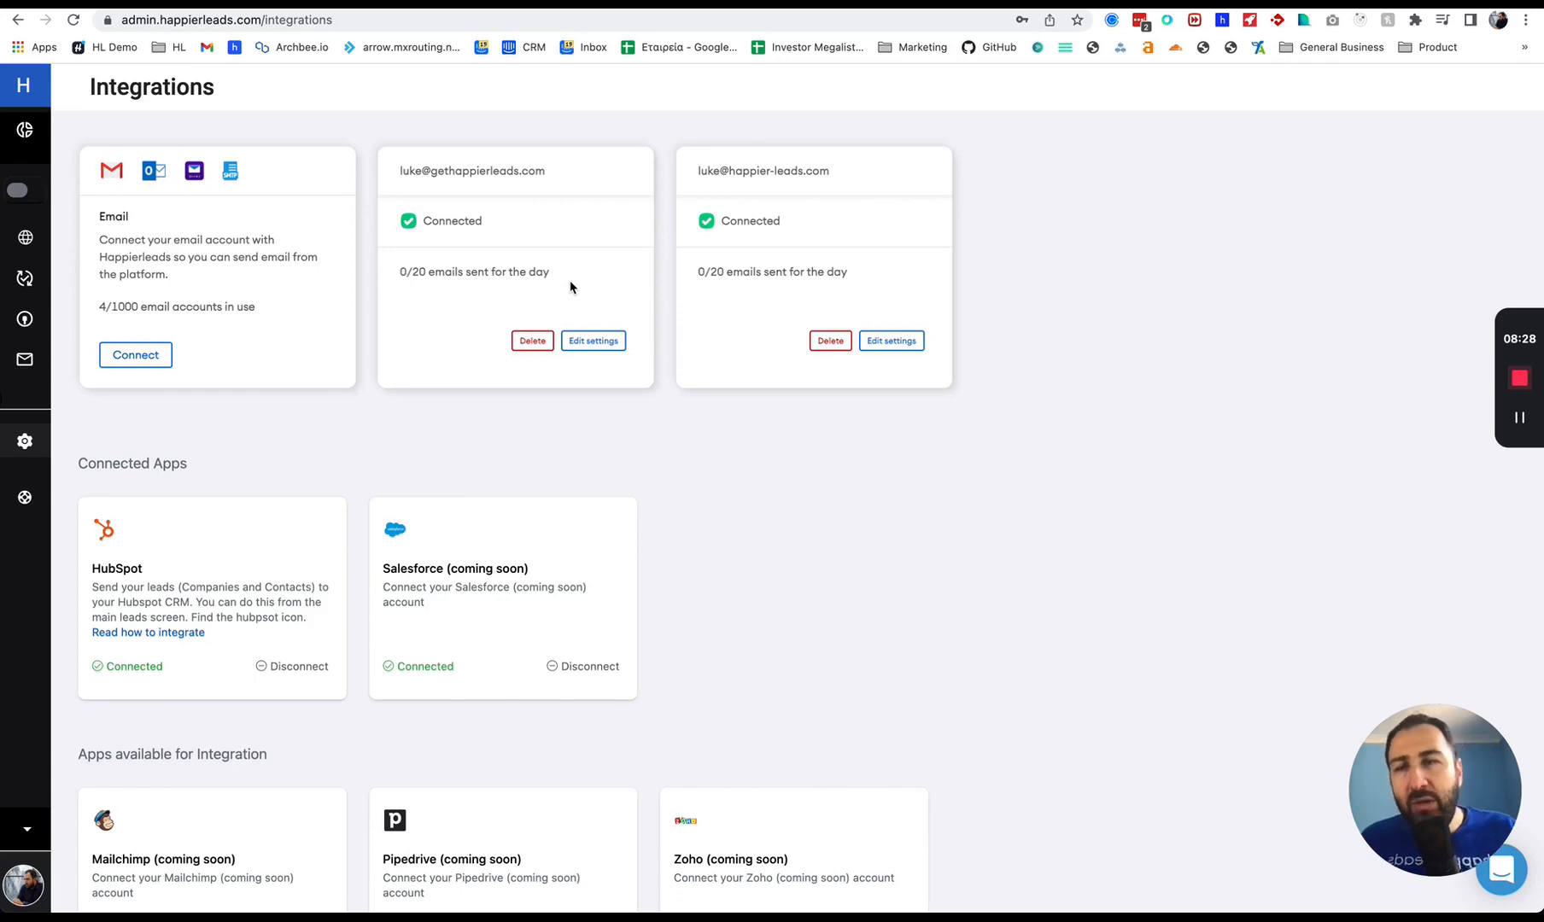
pyautogui.click(90, 373)
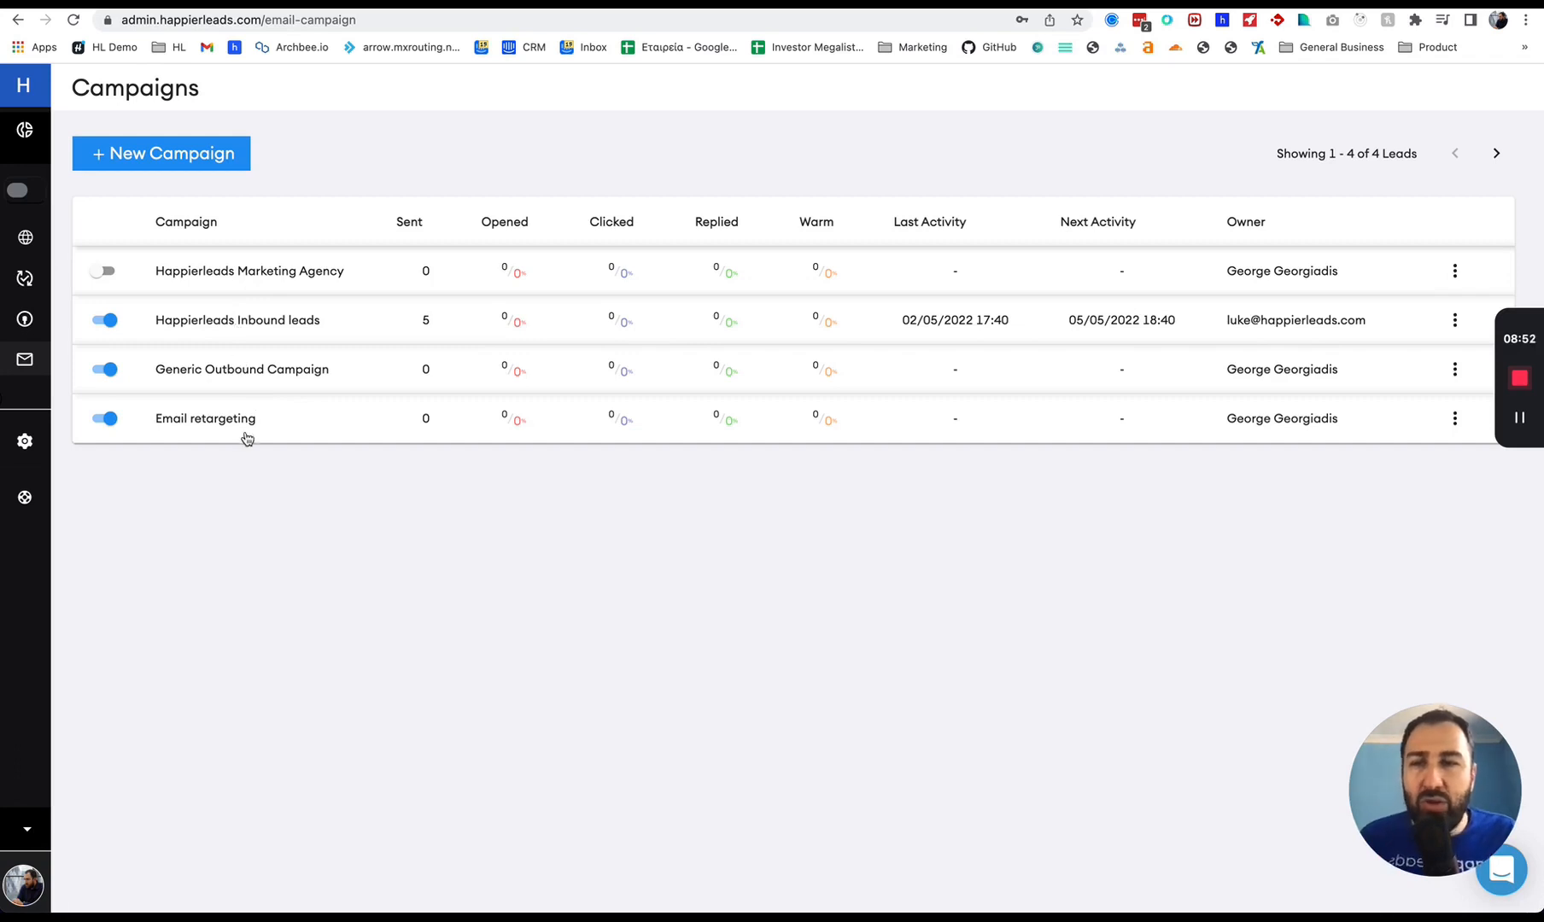
pyautogui.click(53, 299)
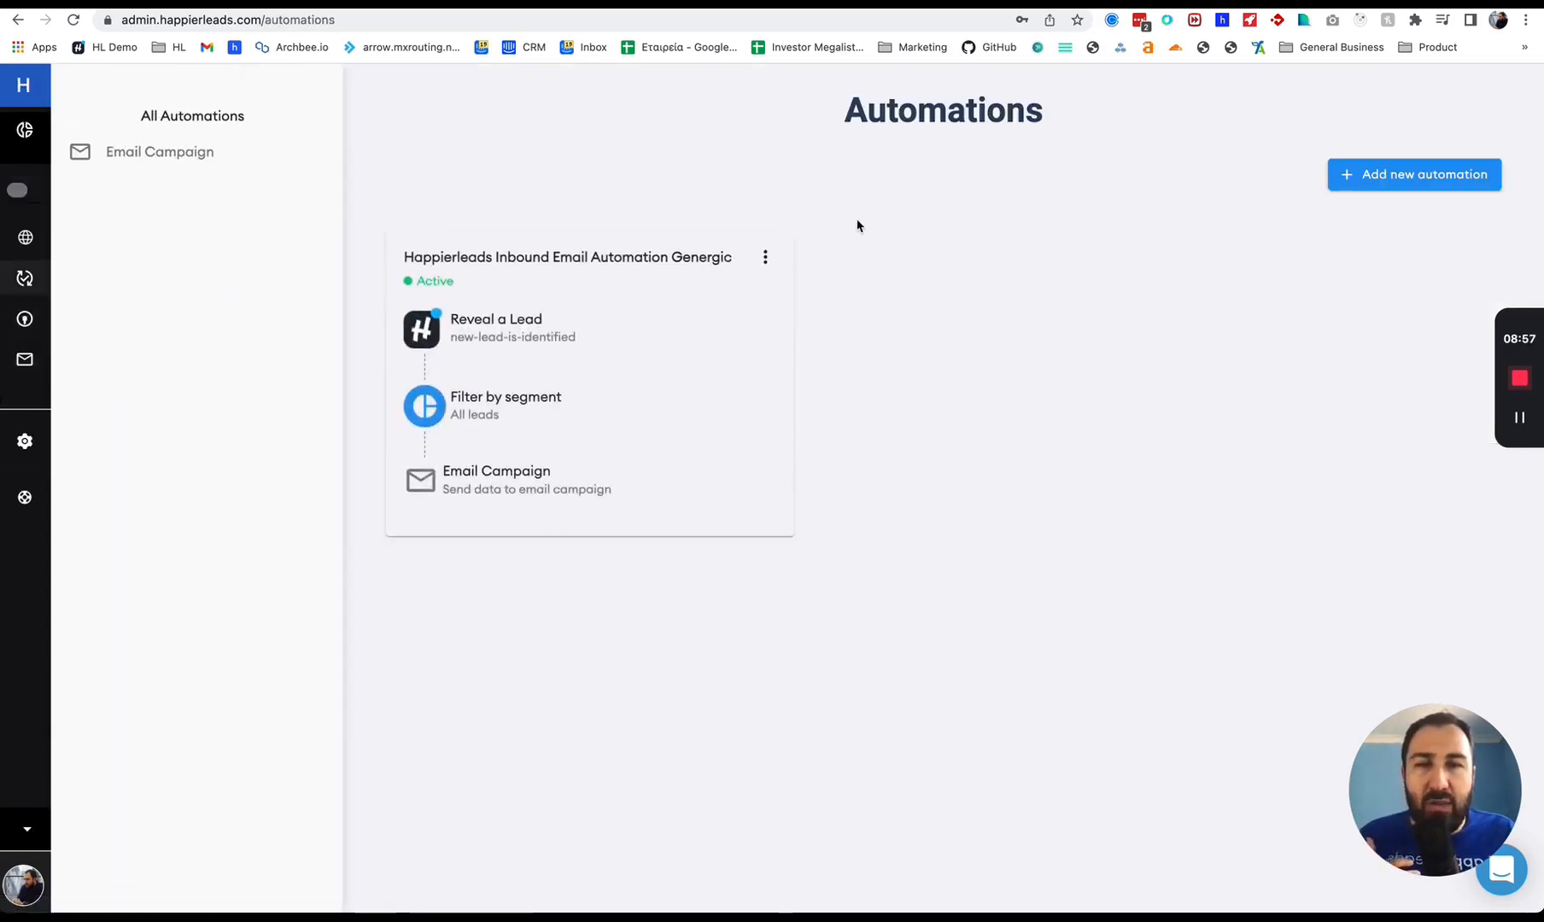
# Review the Happierleads Inbound Email Automation Genergic settings alongside the leads list's saved segments, and close them without updating.
pyautogui.click(769, 252)
pyautogui.click(773, 314)
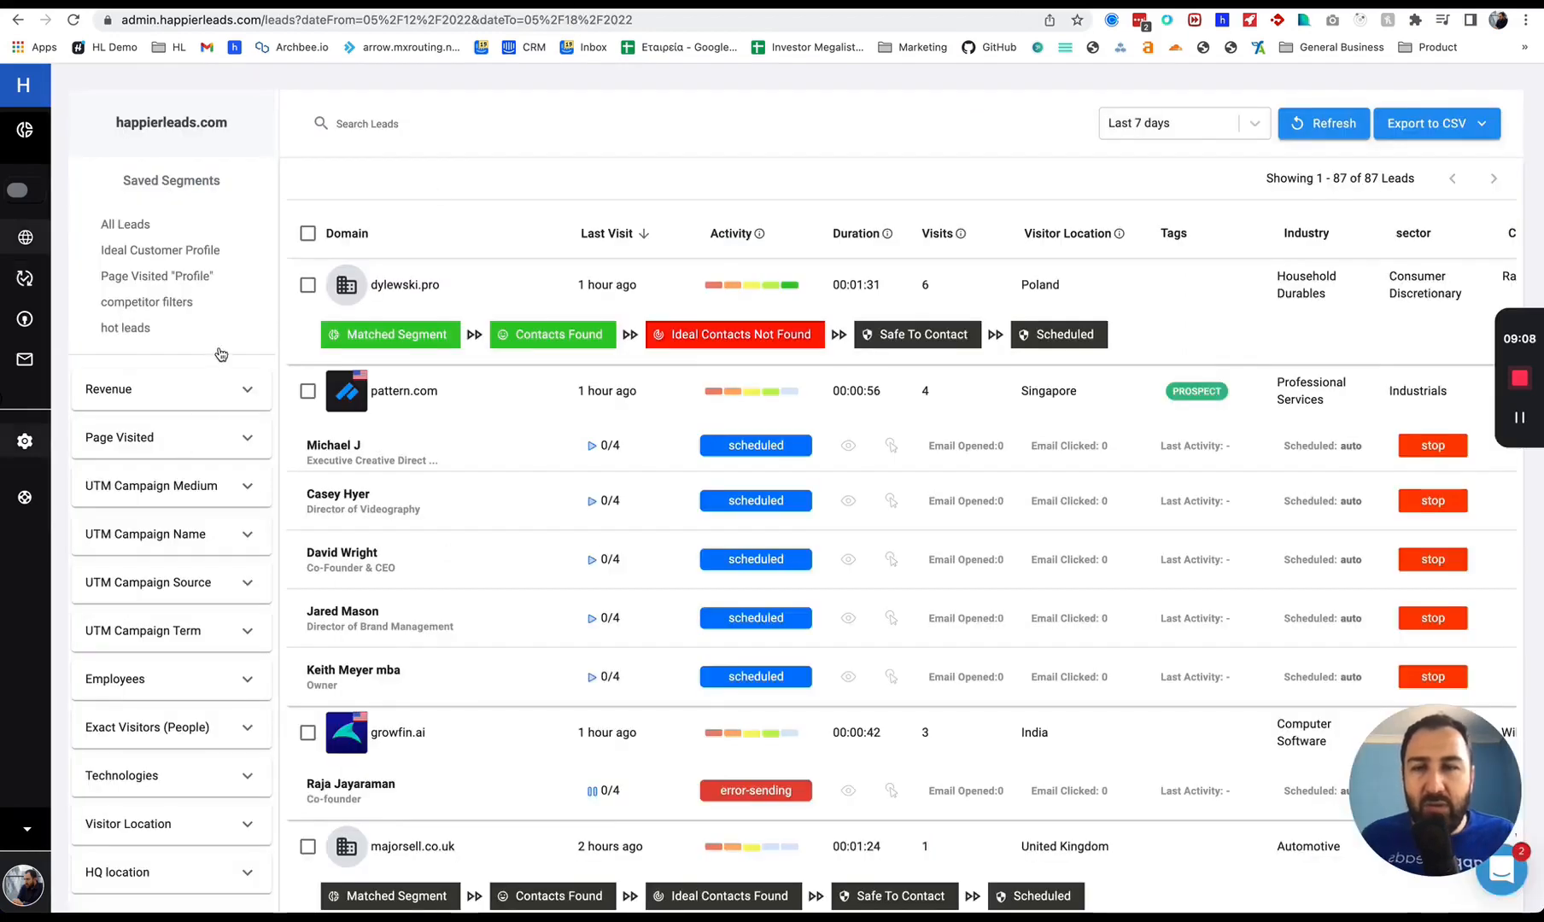
pyautogui.scroll(-1, 220, 354)
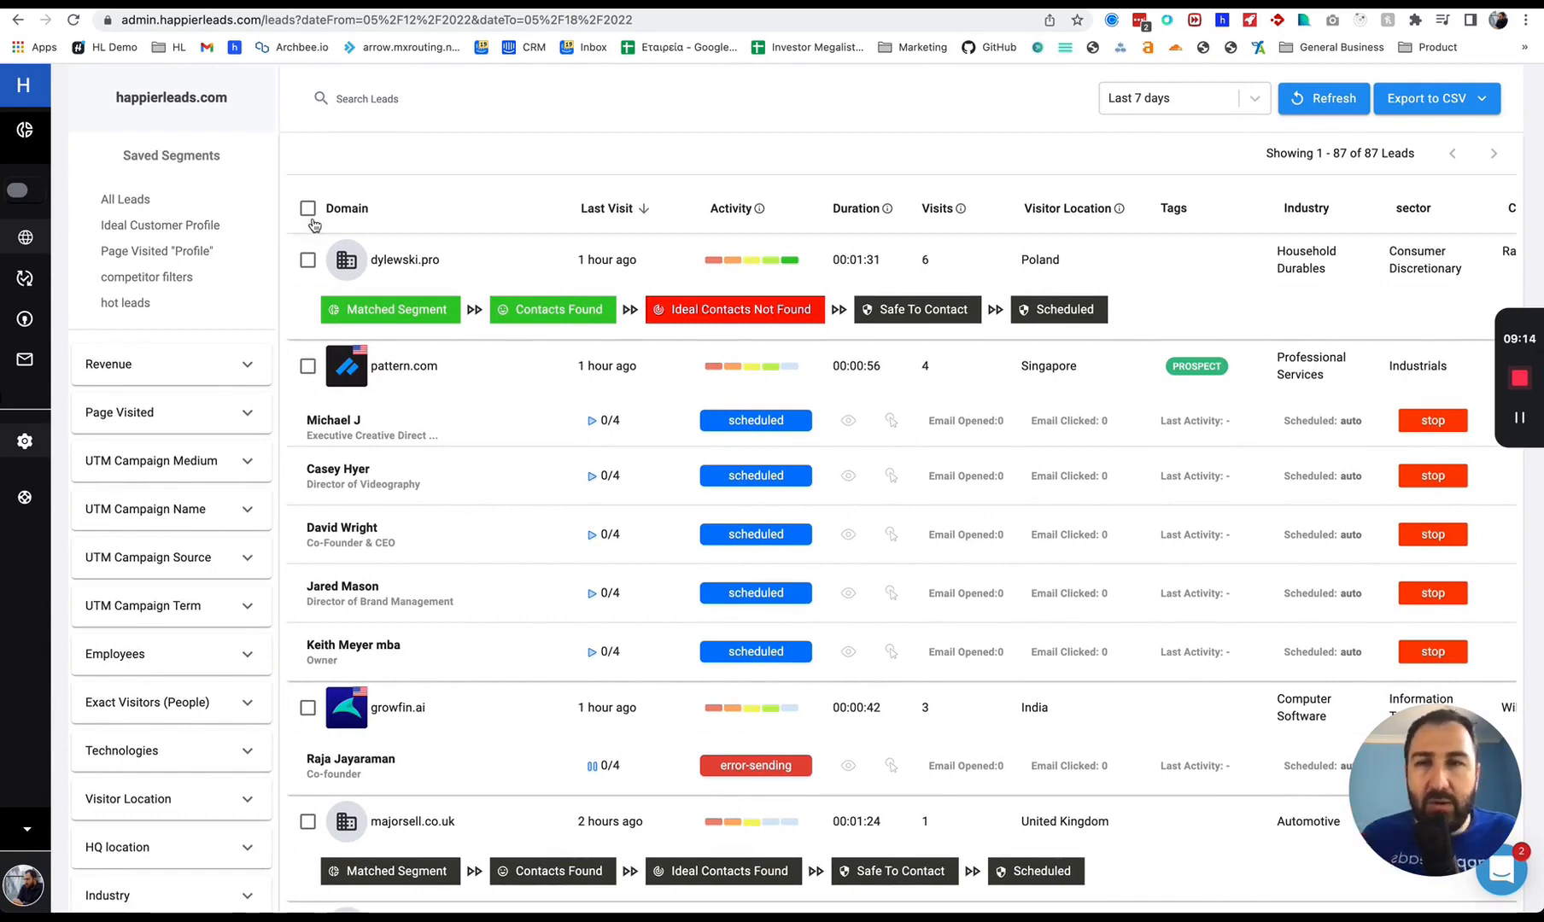
pyautogui.hotkey('ctrl', 'shift', 'Tab')
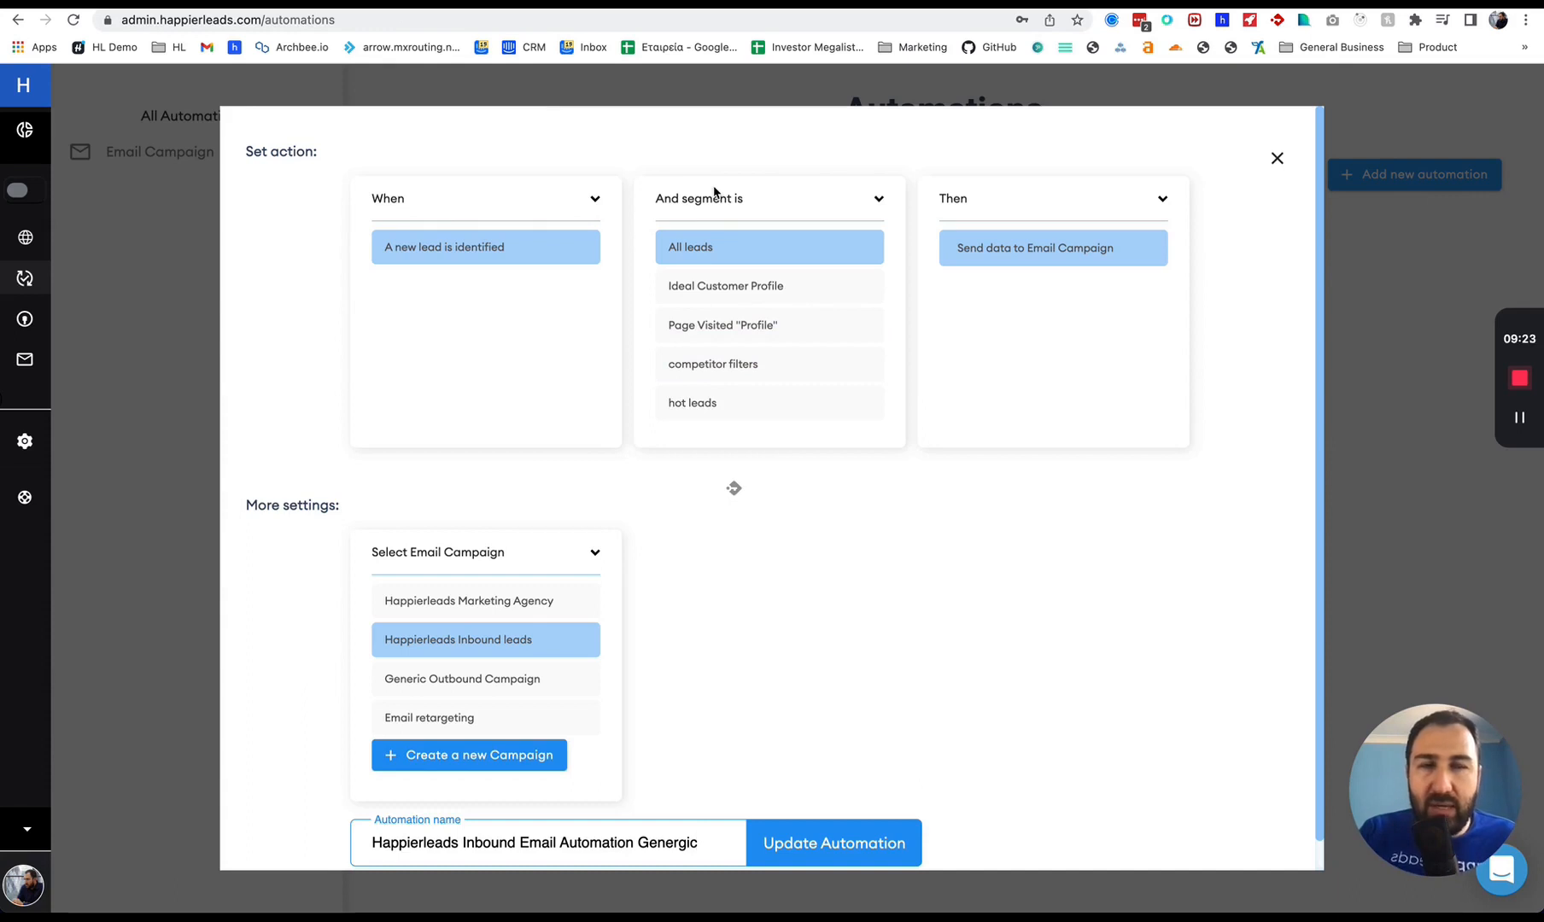
pyautogui.click(1277, 159)
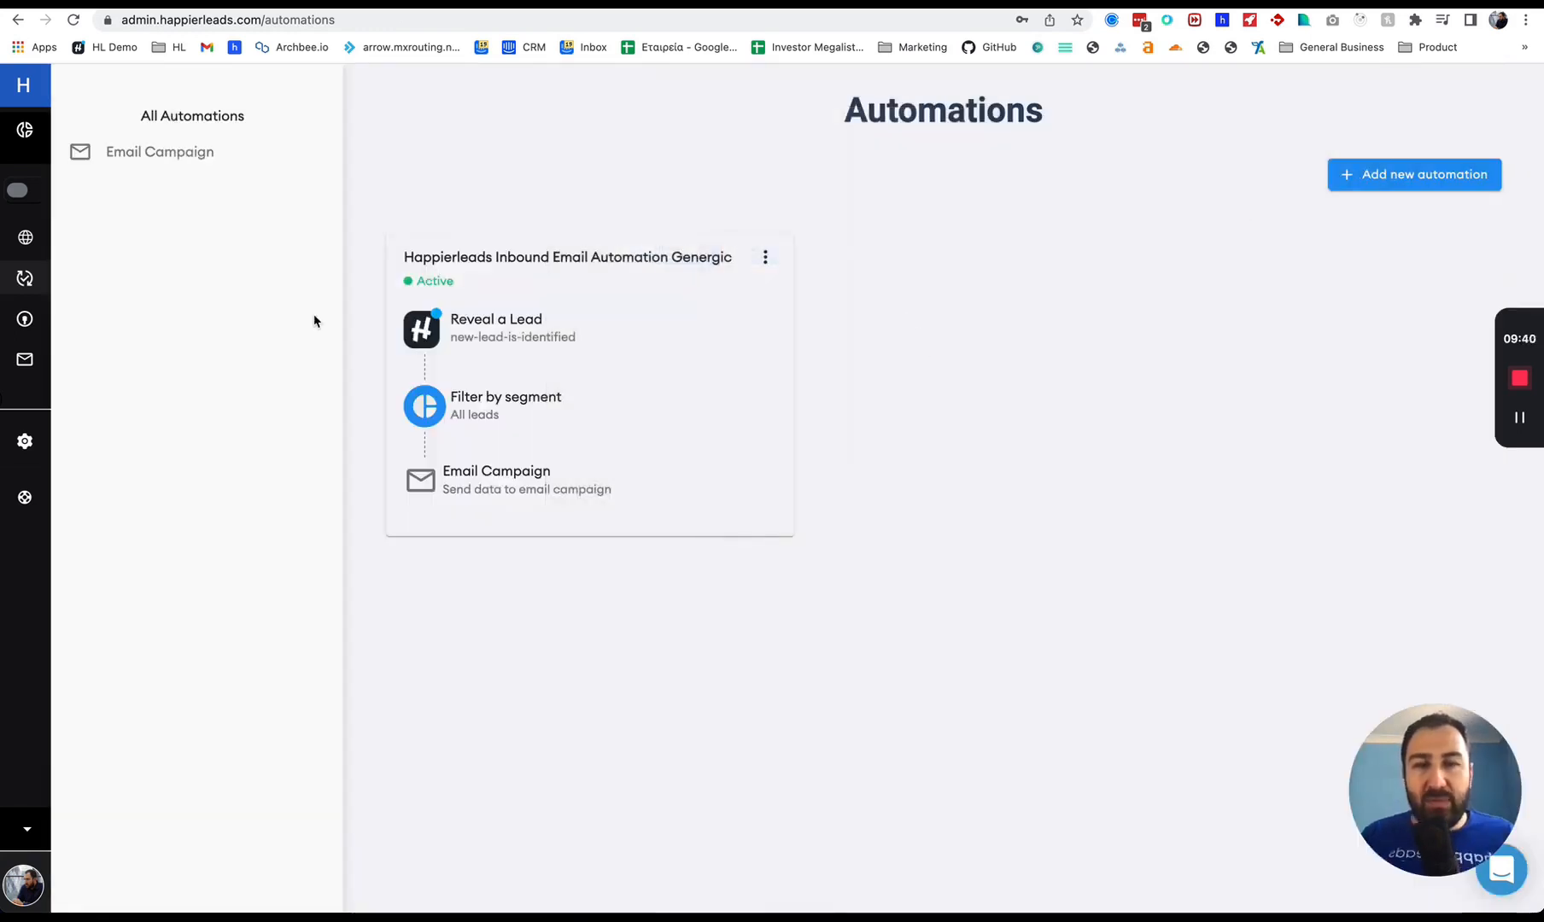